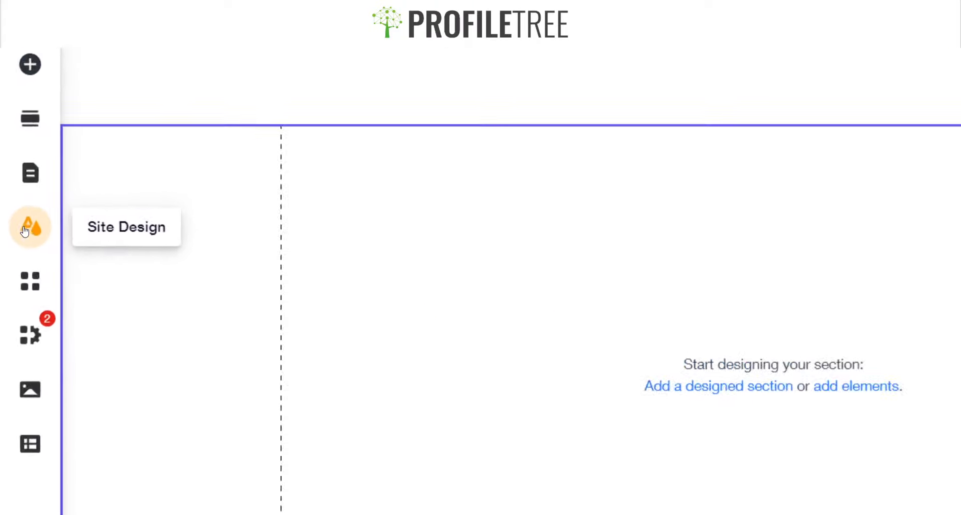
- Change the site's text theme to Syne headings with Questrial paragraphs, and close the site design settings
click(24, 231)
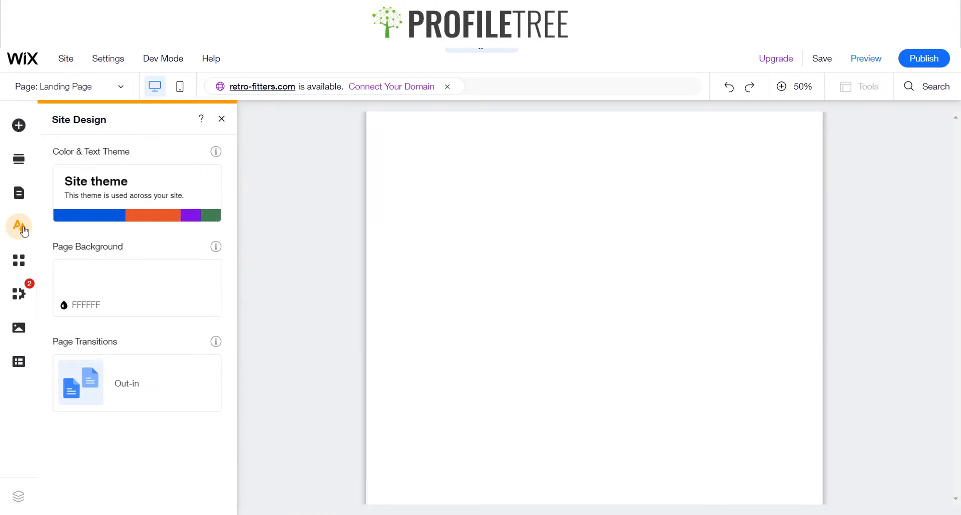
mouse_move(165, 287)
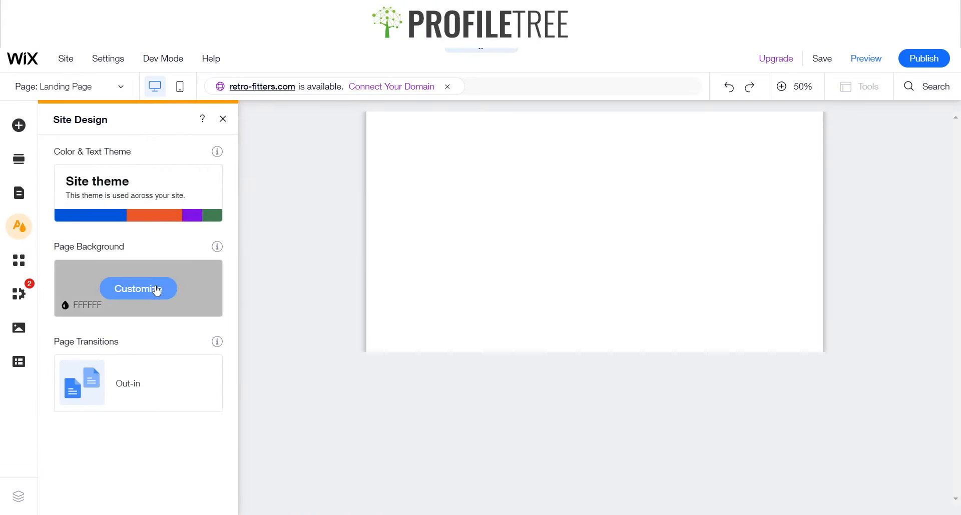
click(135, 199)
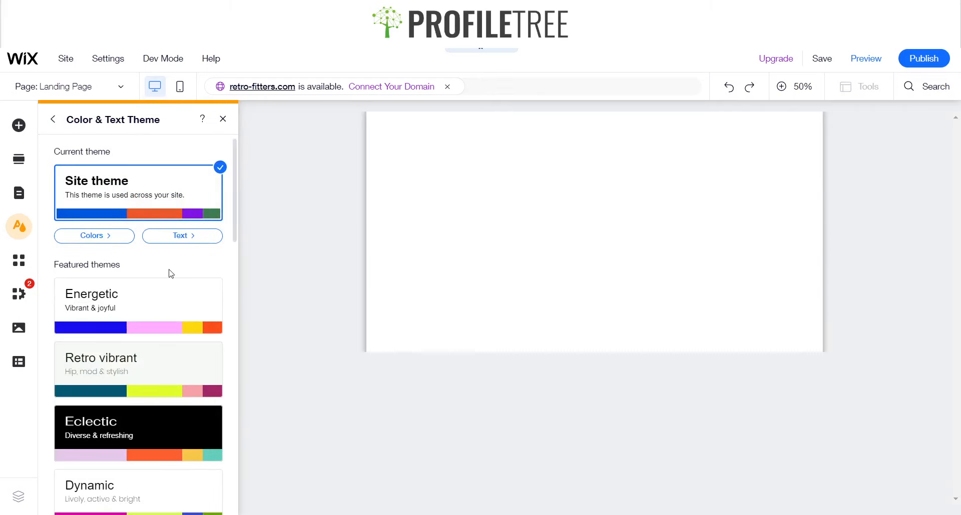
click(183, 238)
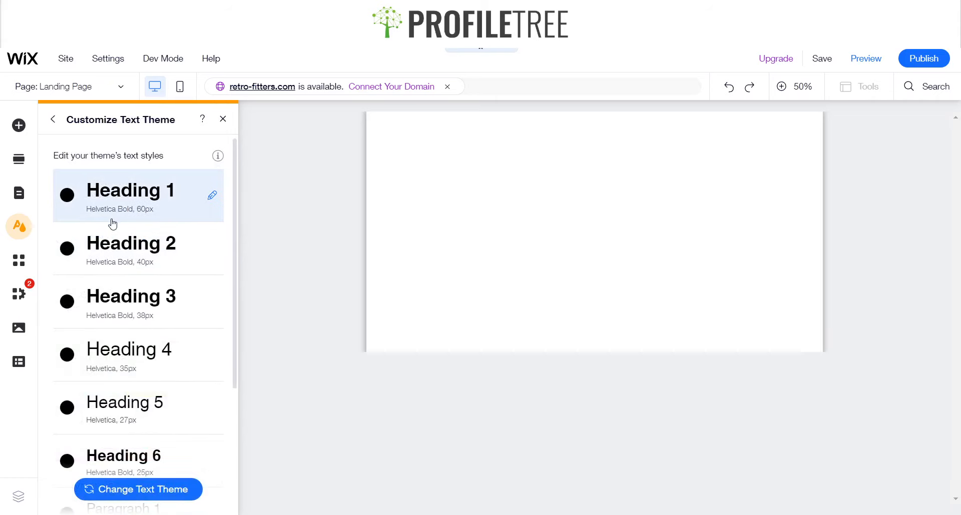
click(141, 495)
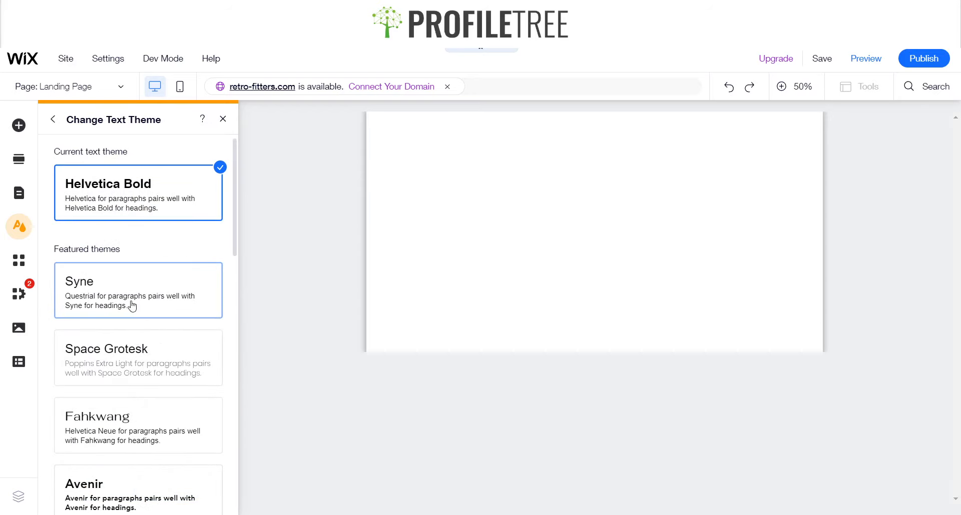
scroll(132, 306, down, 5)
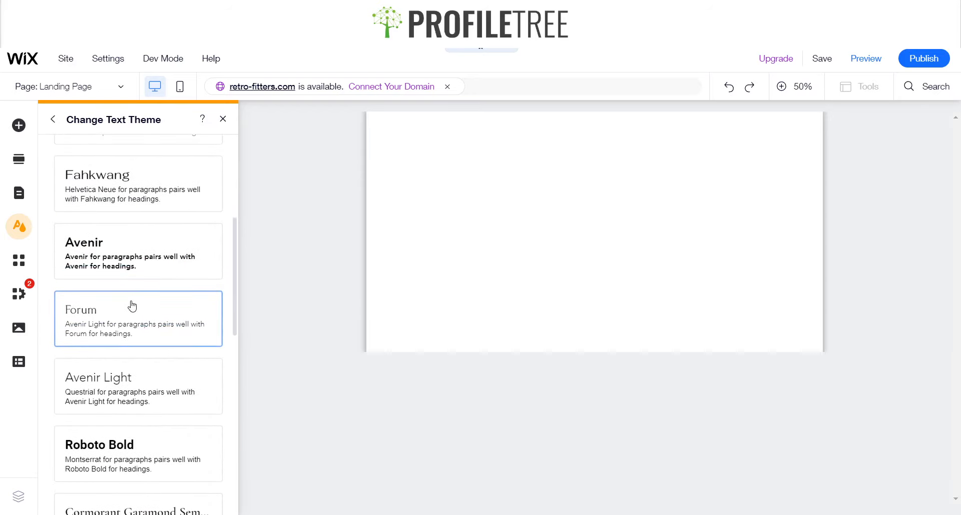
scroll(142, 409, up, 5)
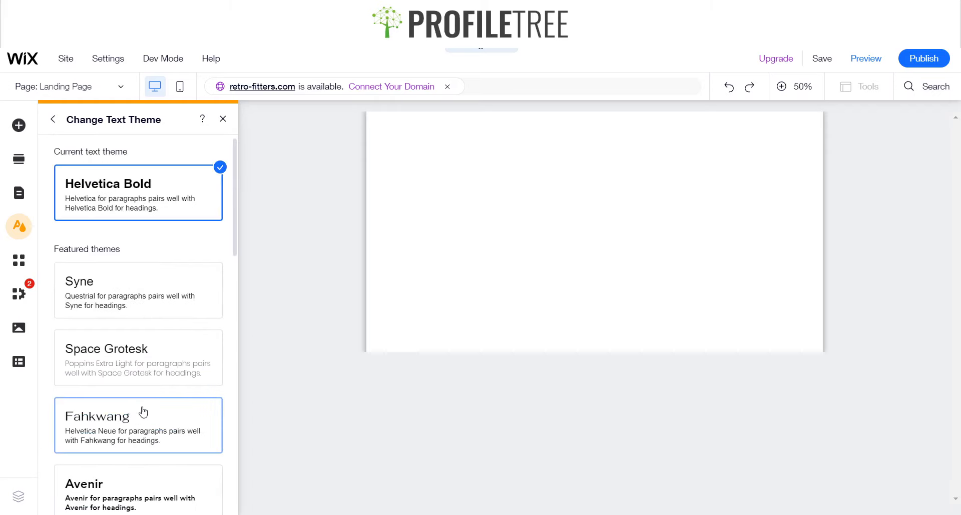
click(115, 288)
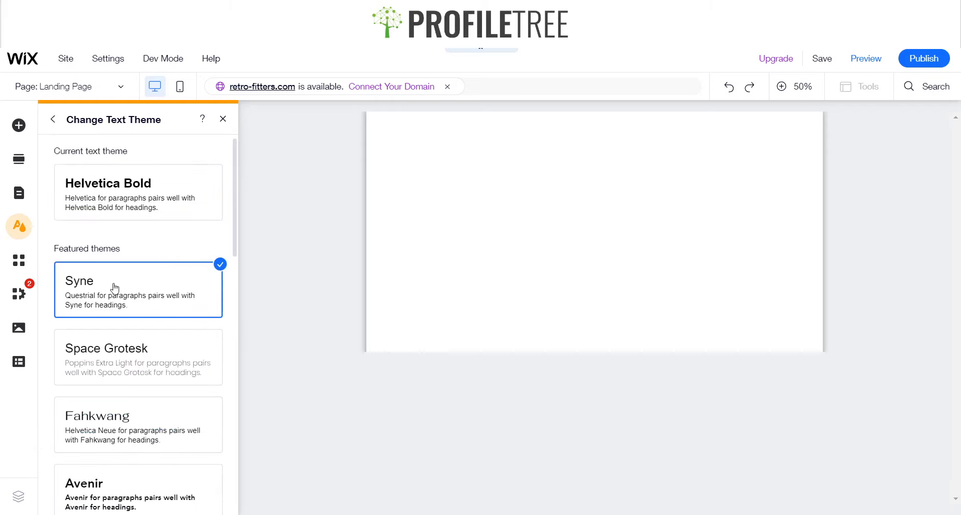
click(227, 121)
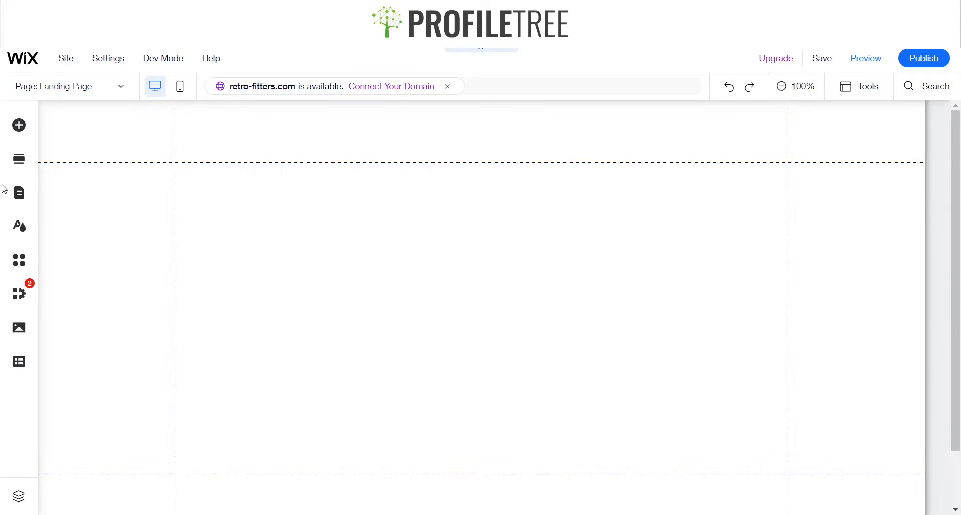
- Open the landing page's background settings and bring up the chooser for a background video
click(19, 228)
click(19, 228)
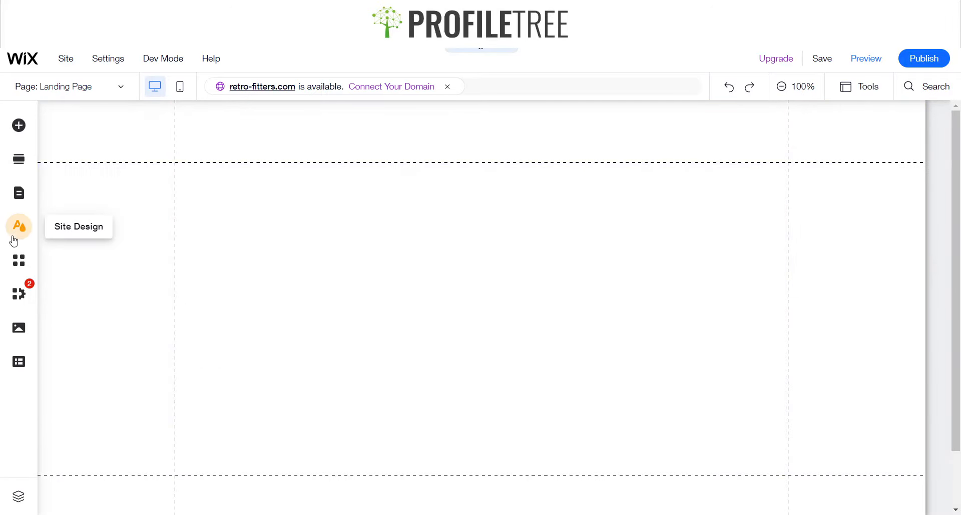
click(19, 229)
click(136, 297)
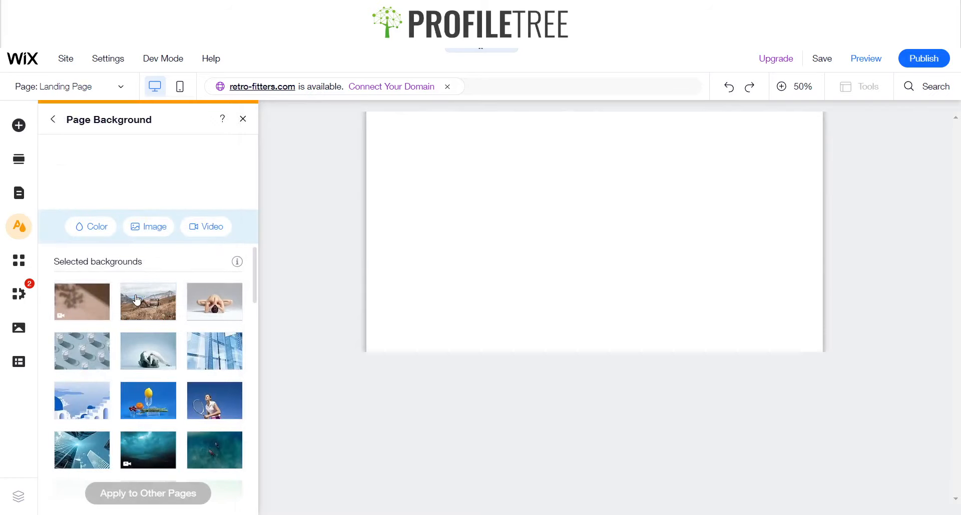
click(207, 233)
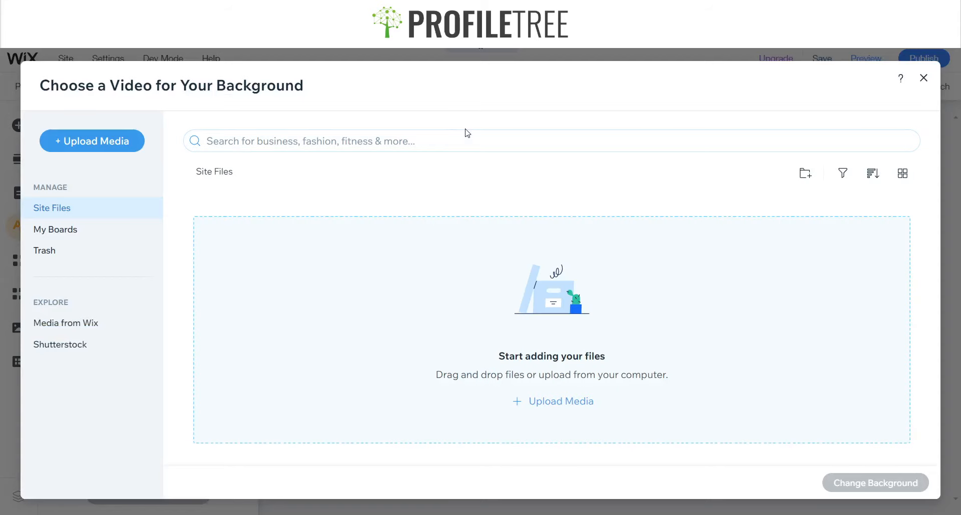
- Search the Media from Wix videos for "Fashion" and browse the clips for a suitable page background
click(77, 322)
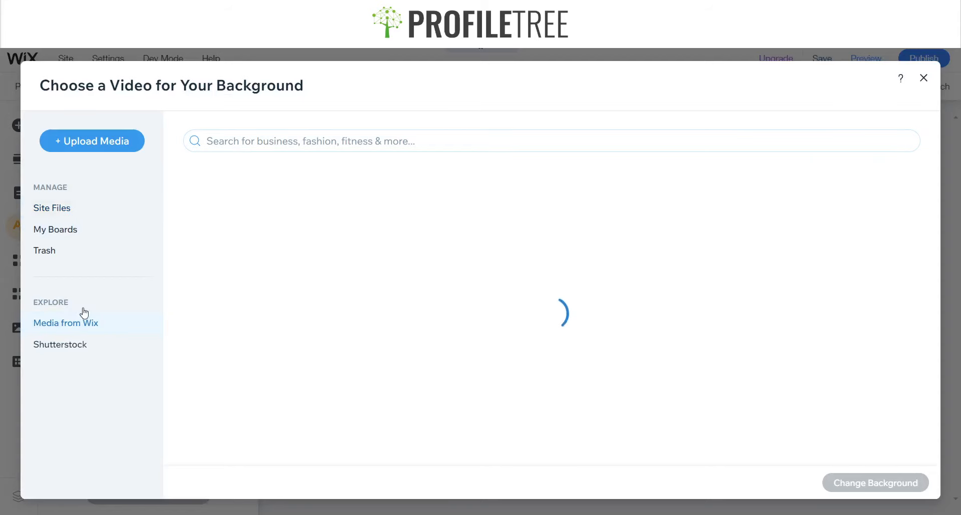
click(298, 142)
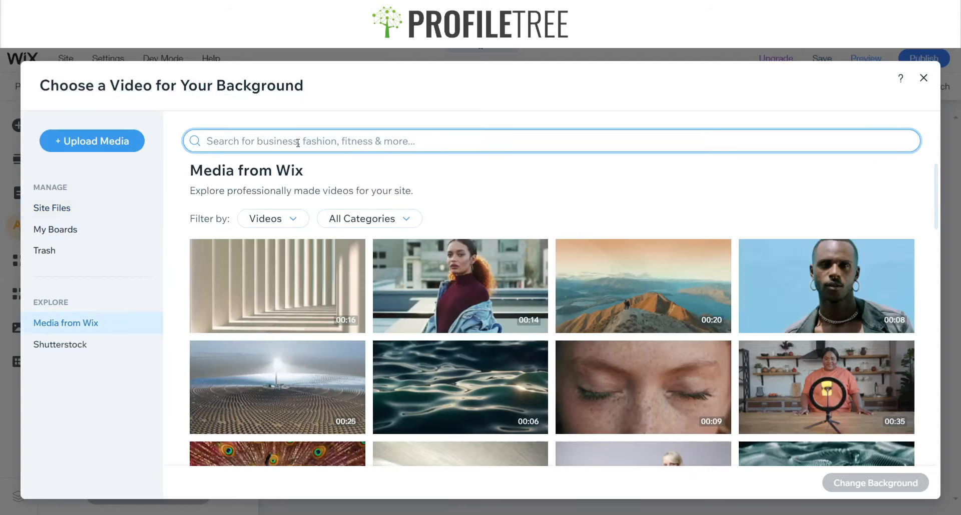
text(Fashion)
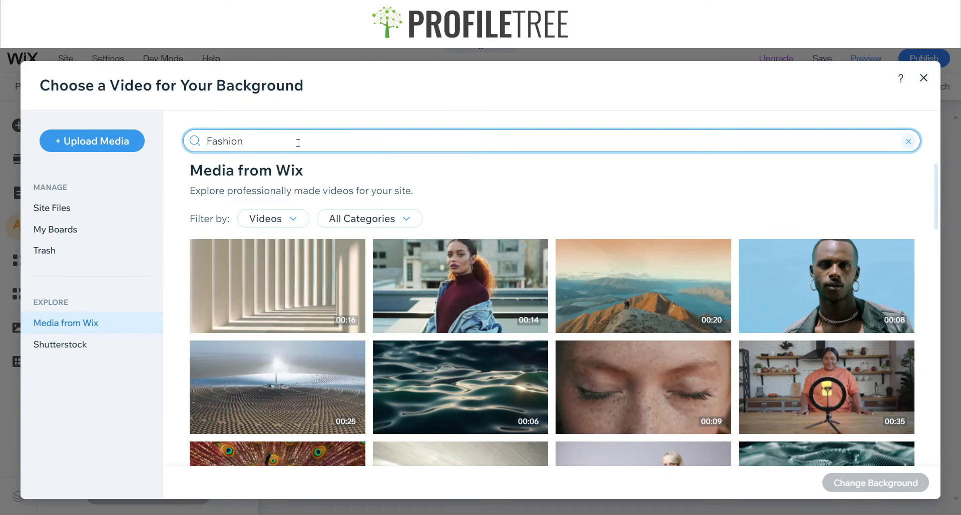
key(Return)
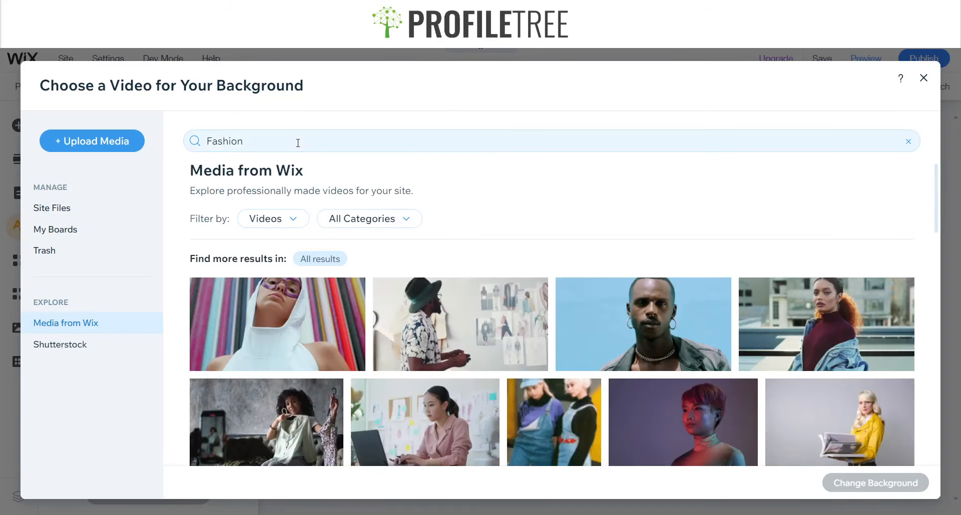
mouse_move(671, 353)
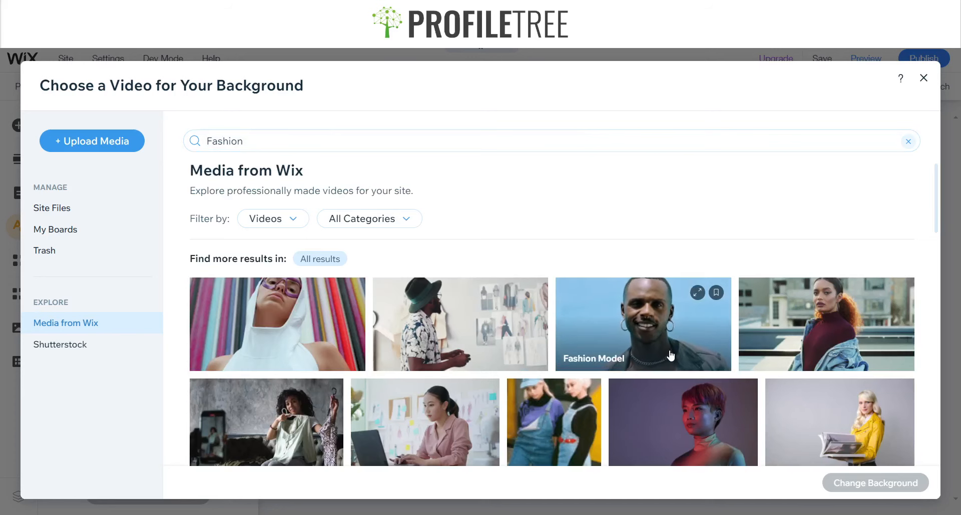
scroll(570, 351, down, 3)
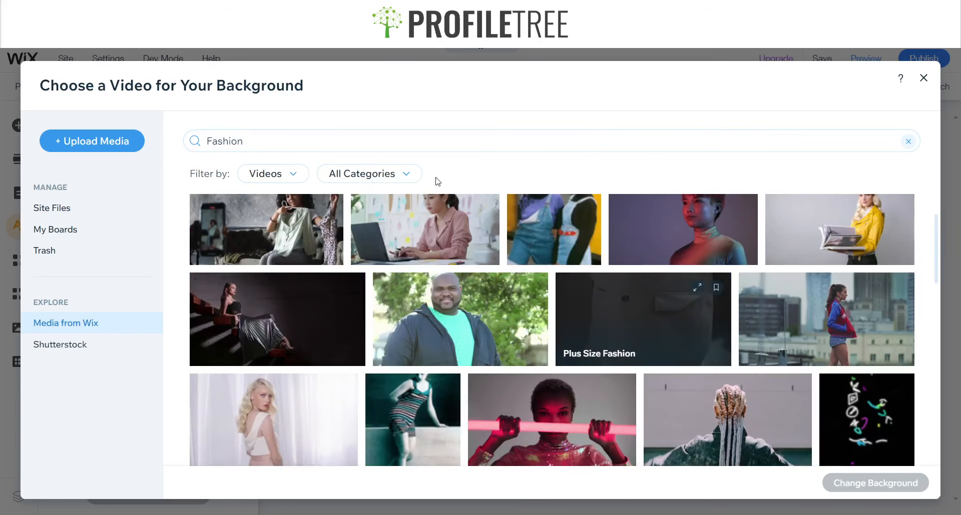
scroll(473, 406, down, 3)
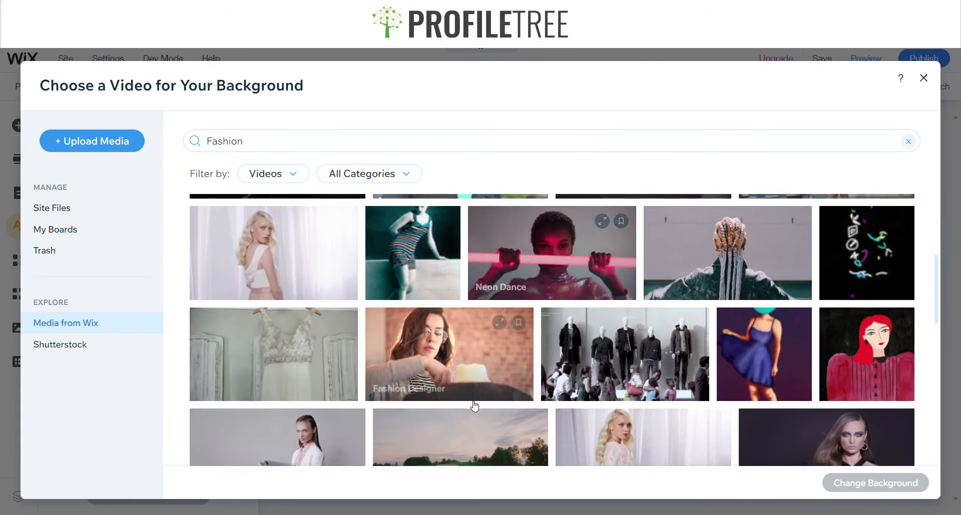
scroll(474, 405, down, 6)
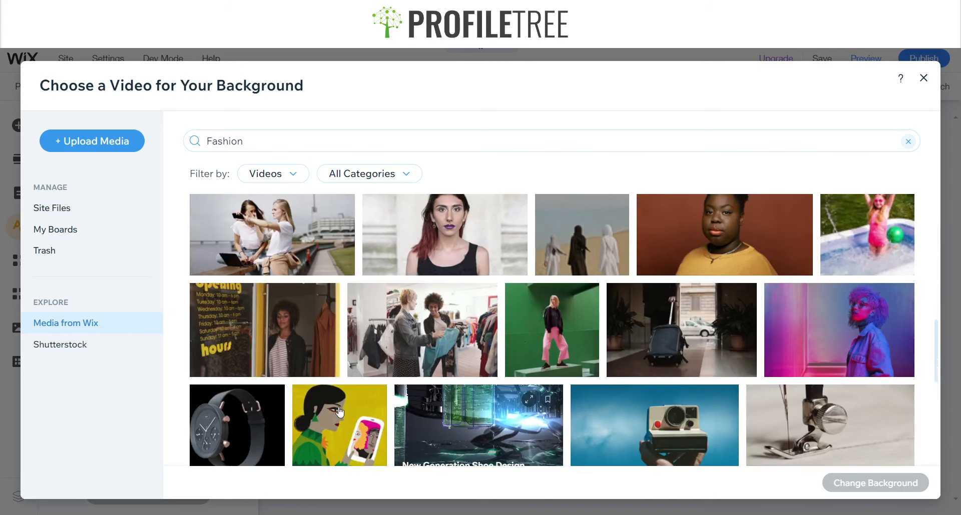
scroll(340, 412, down, 1)
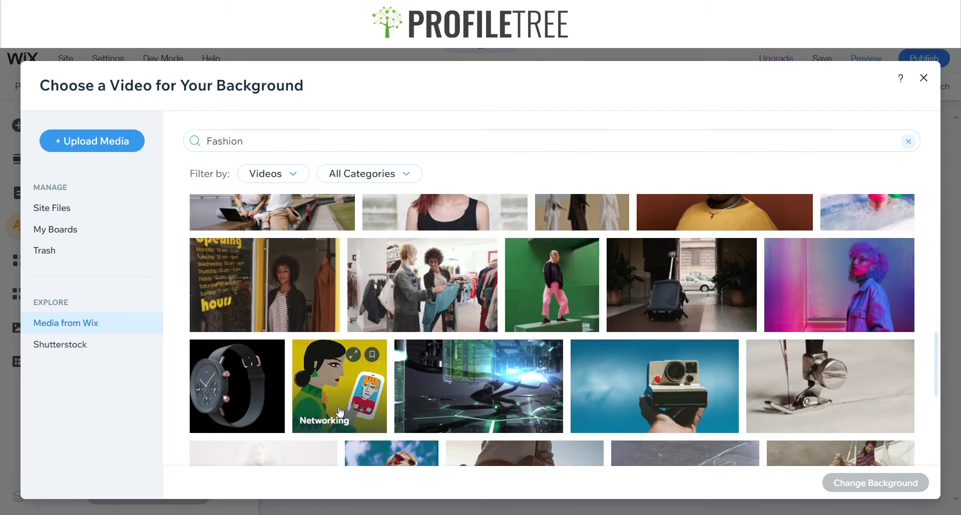
- Look over the Shutterstock videos offered for the page background, then close the video chooser without choosing one
click(75, 347)
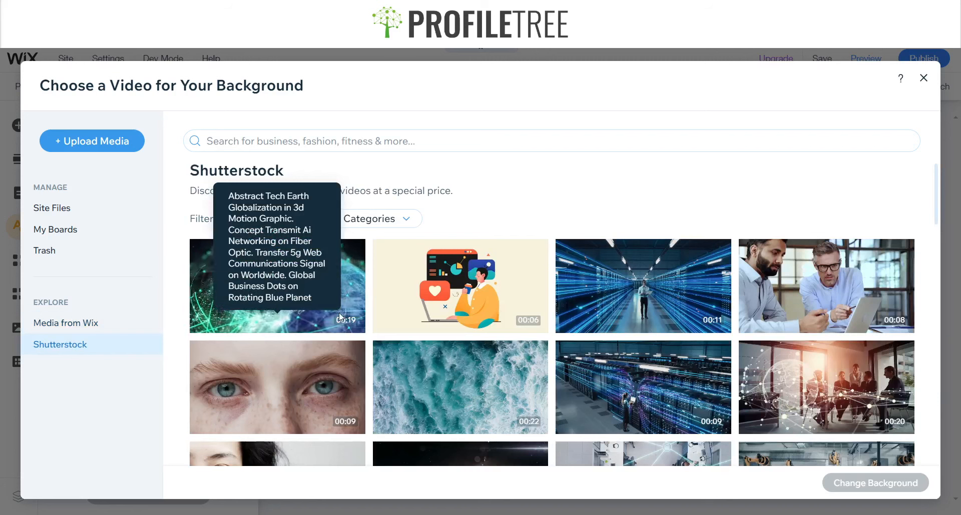
mouse_move(454, 290)
mouse_move(327, 308)
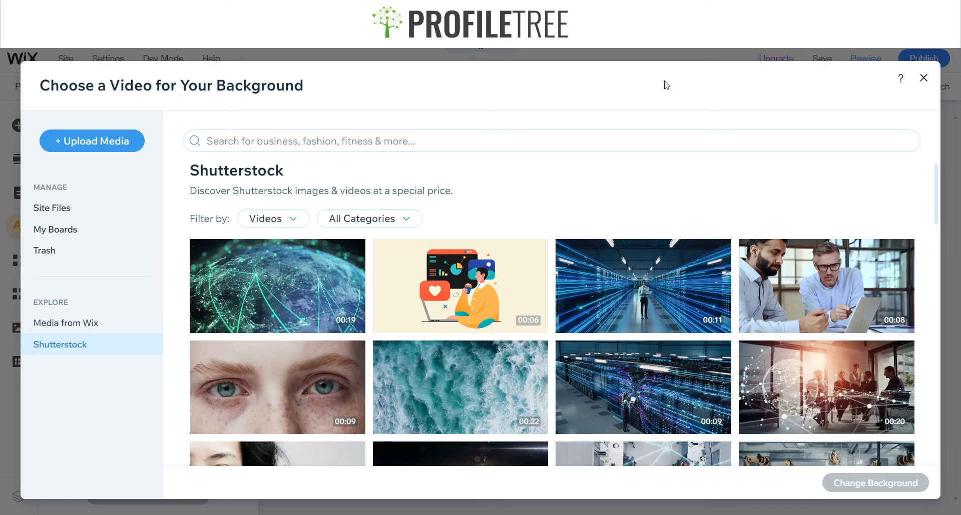
click(923, 81)
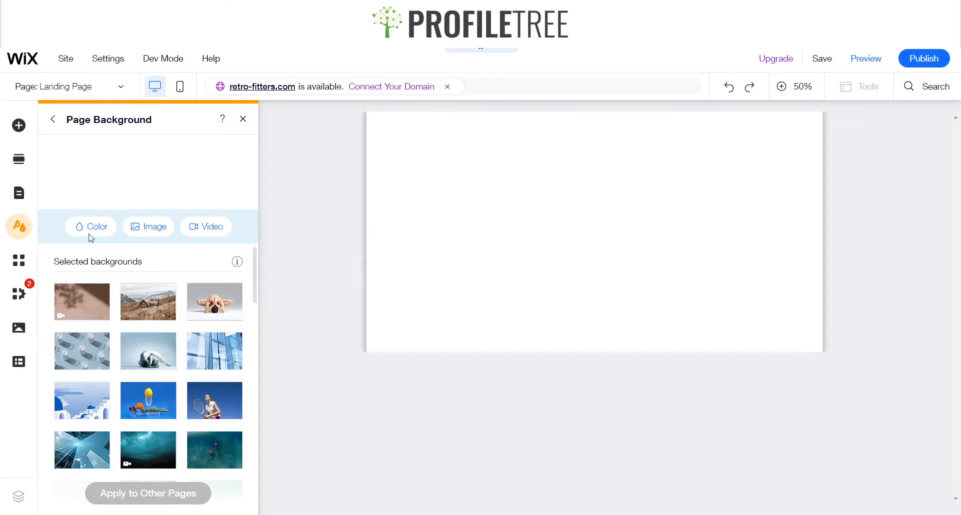
- Choose an image as the type of page background and search the Media from Wix images for "Fashion"
click(158, 229)
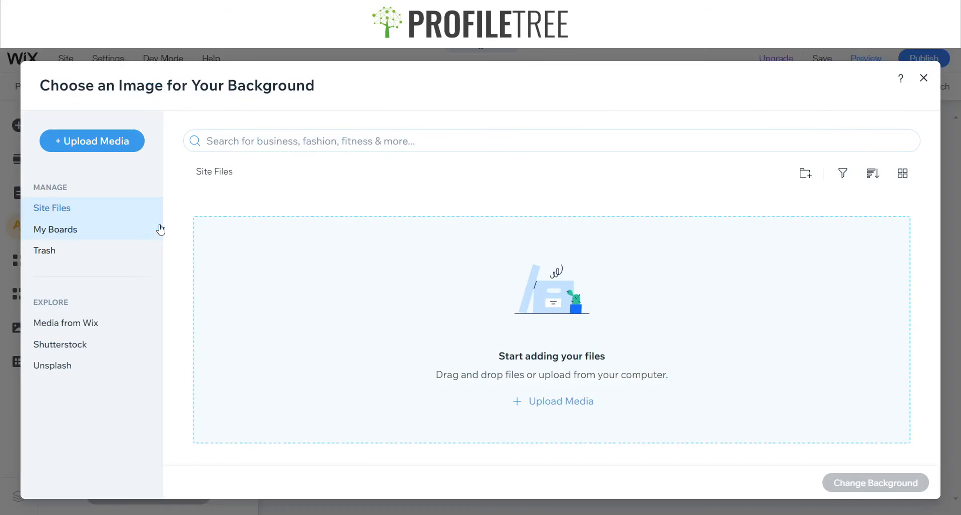
click(86, 323)
click(305, 145)
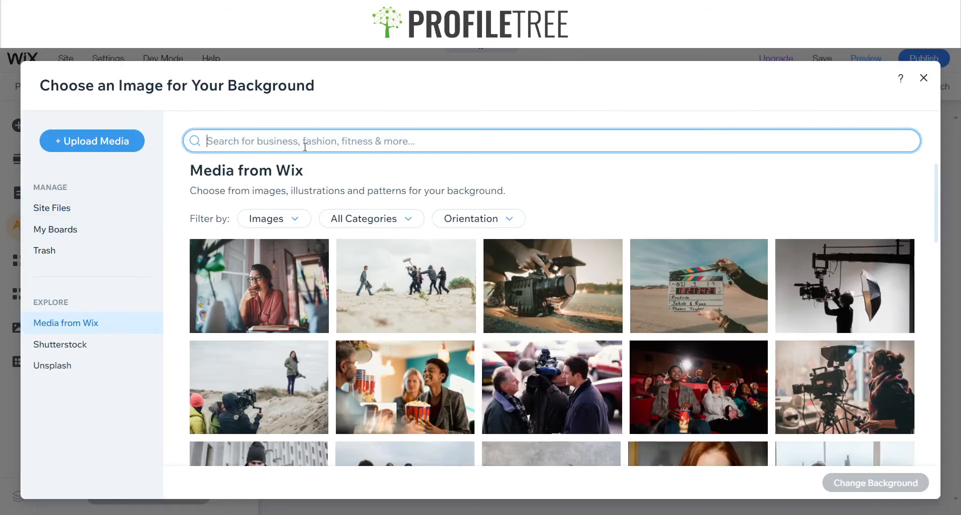
text(Fashion)
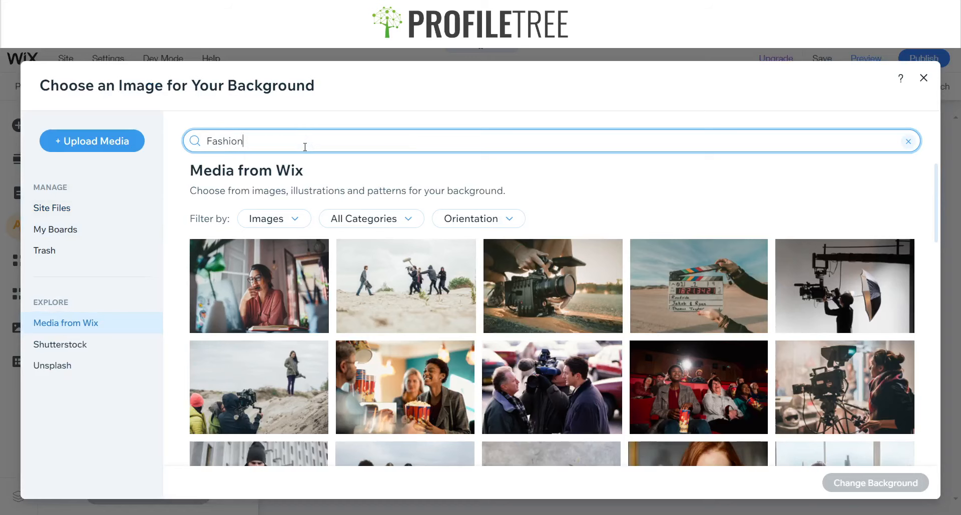
key(Return)
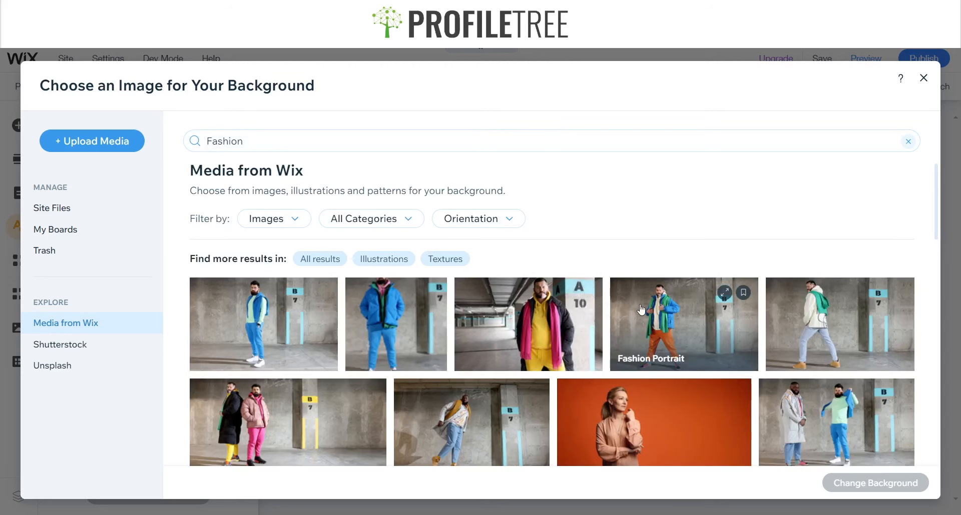
- Apply the fashion photo of the man in a blue jacket and pale green trousers against concrete as the page background
scroll(641, 310, down, 2)
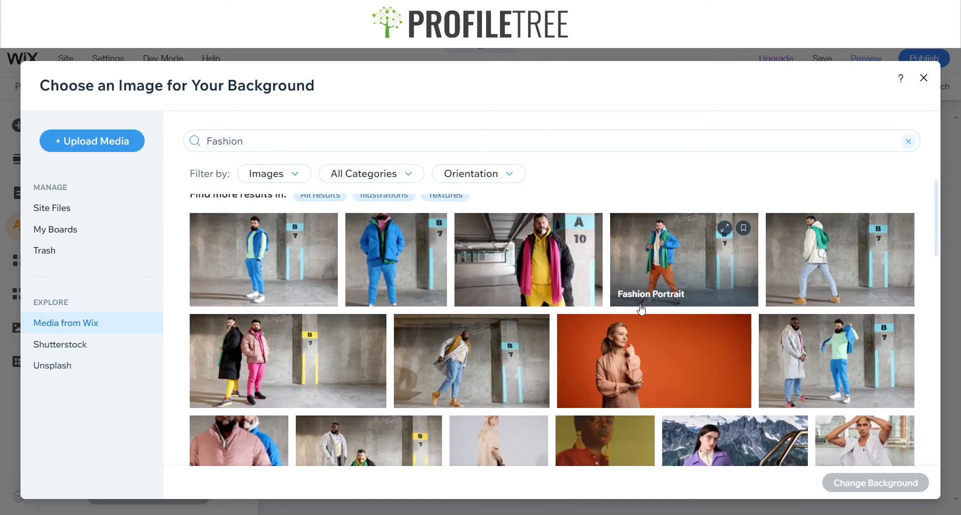
scroll(641, 310, down, 2)
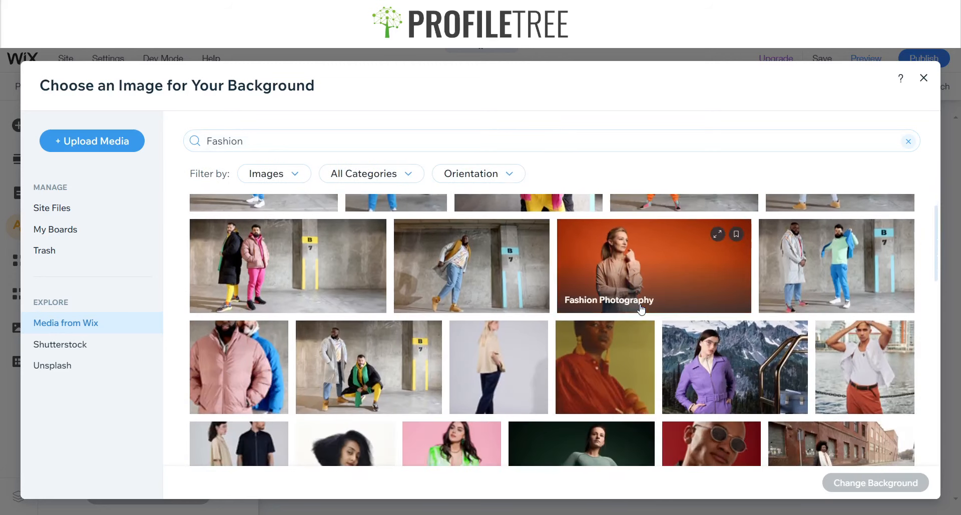
click(331, 254)
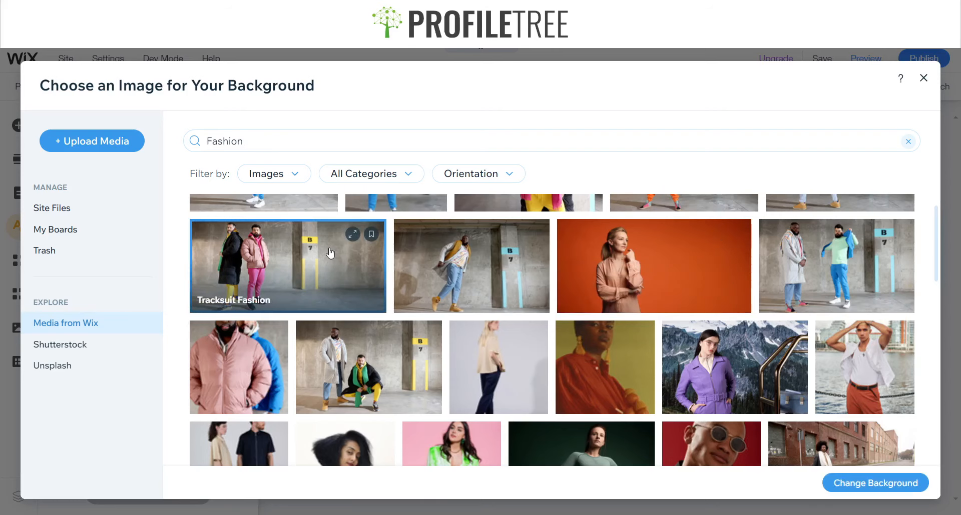
scroll(390, 378, down, 5)
scroll(390, 378, down, 10)
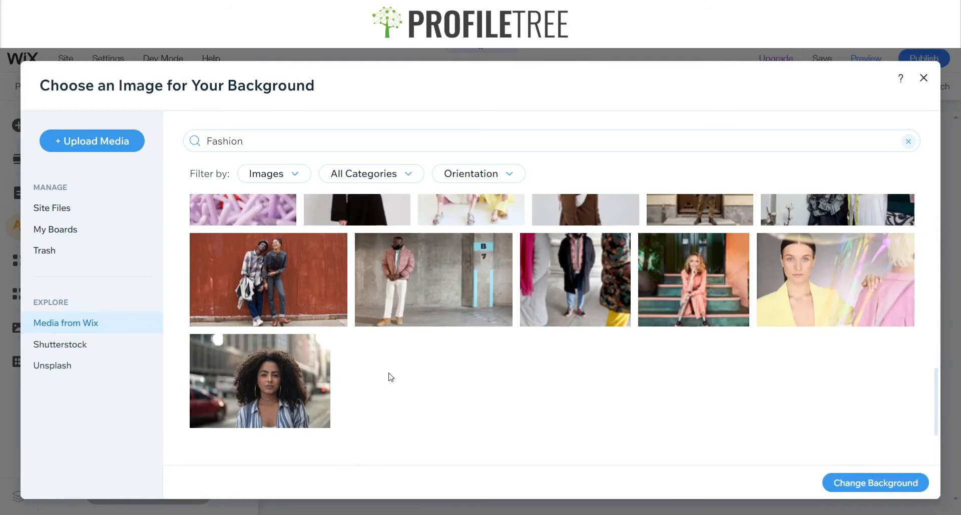
scroll(391, 377, up, 4)
scroll(389, 377, down, 2)
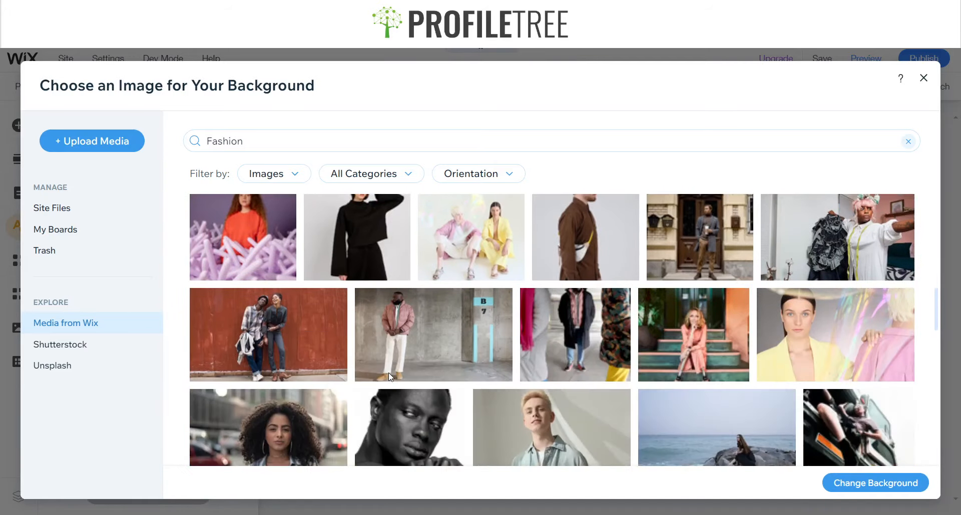
scroll(390, 376, down, 4)
scroll(391, 377, down, 5)
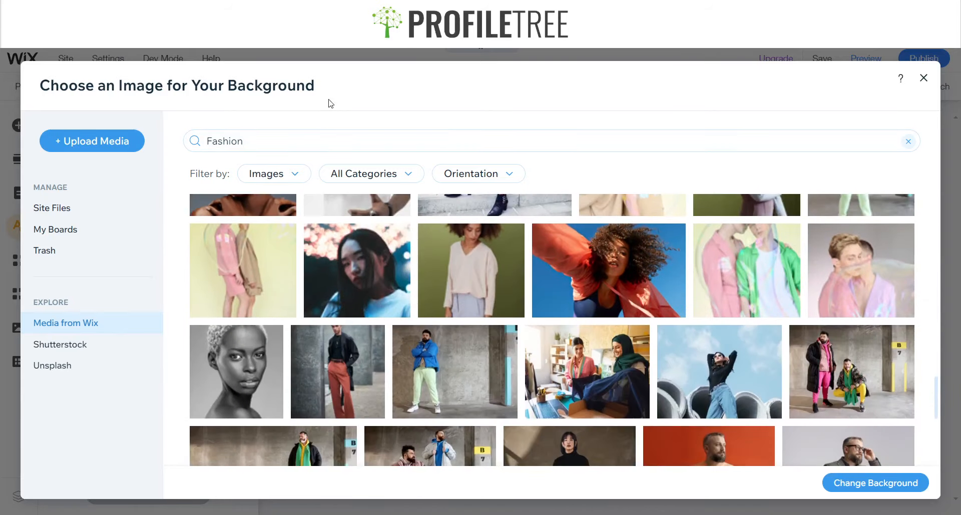
right_click(404, 343)
click(875, 480)
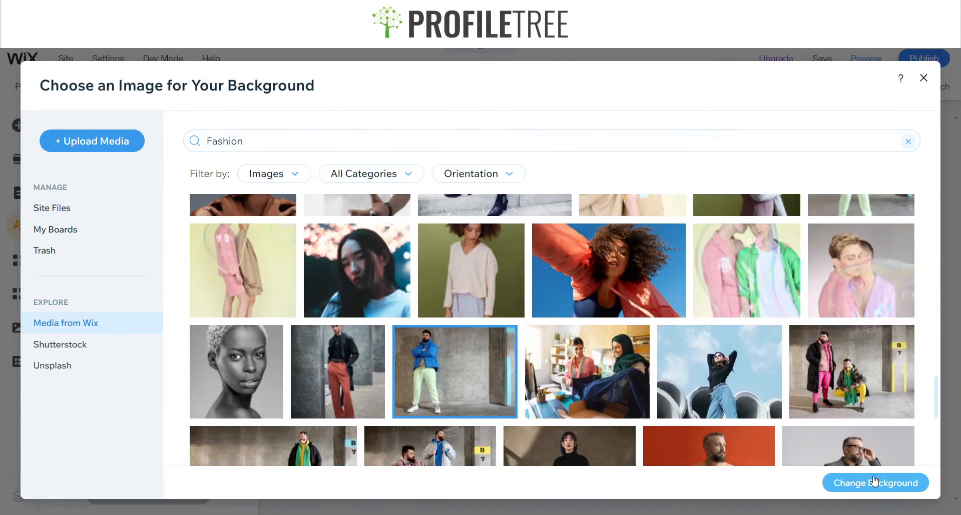
- Confirm the selected fashion photo as the page background, close the background settings and preview the landing page
click(876, 479)
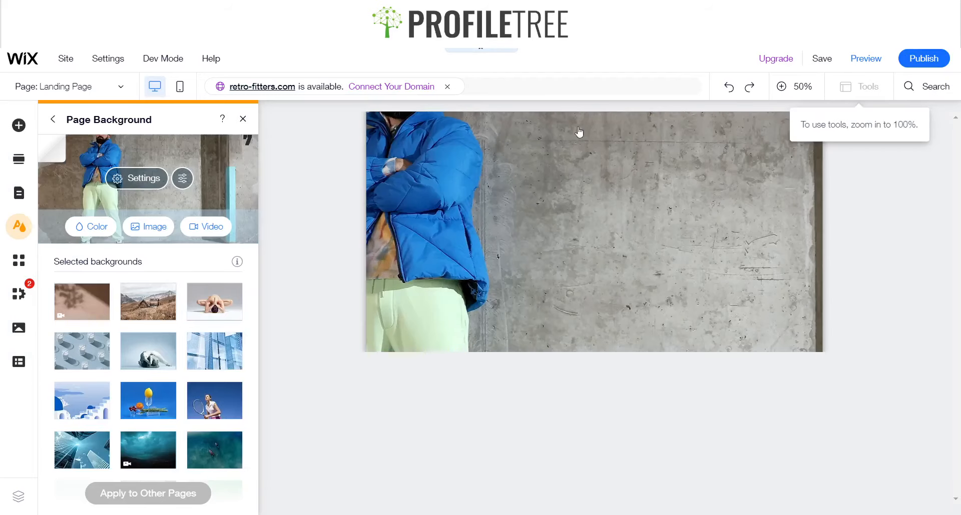
click(244, 119)
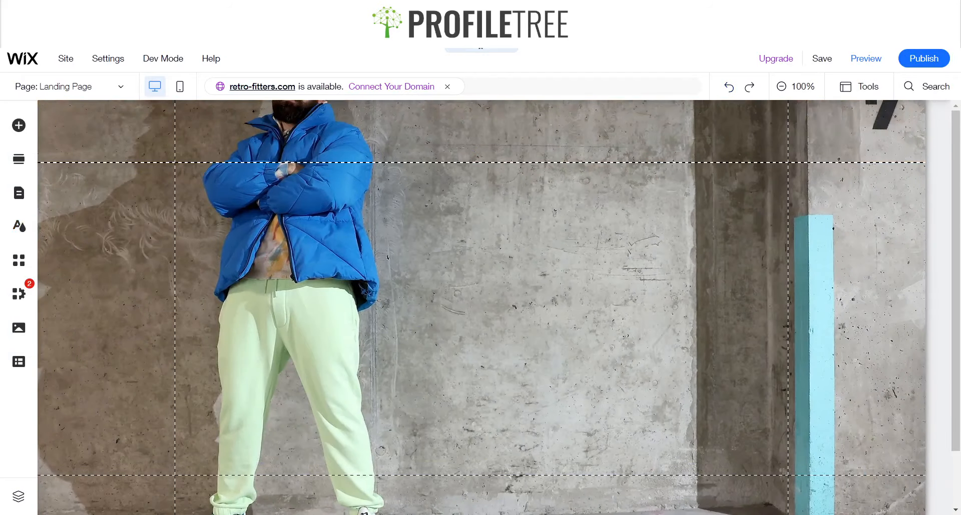
click(865, 69)
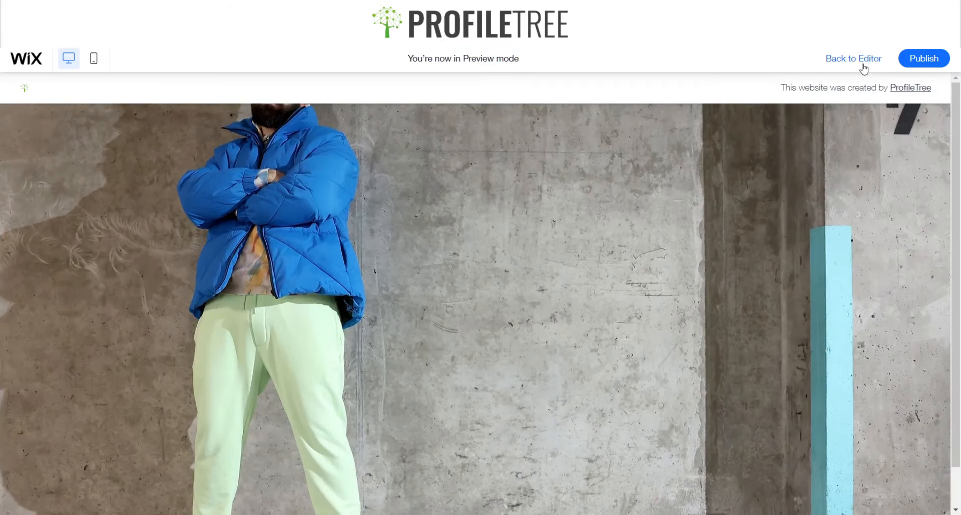
scroll(694, 207, down, 2)
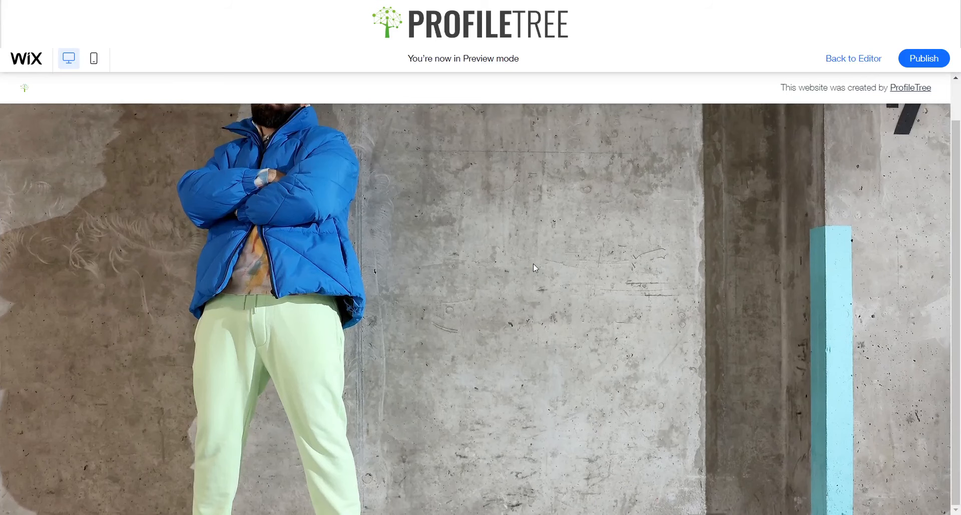
click(837, 60)
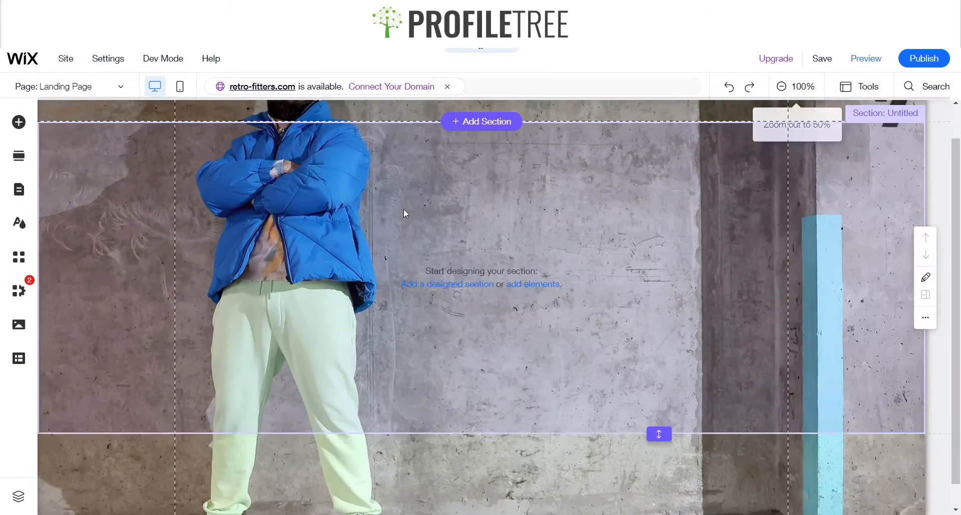
- Open the image settings of the landing page's background
click(19, 225)
click(123, 291)
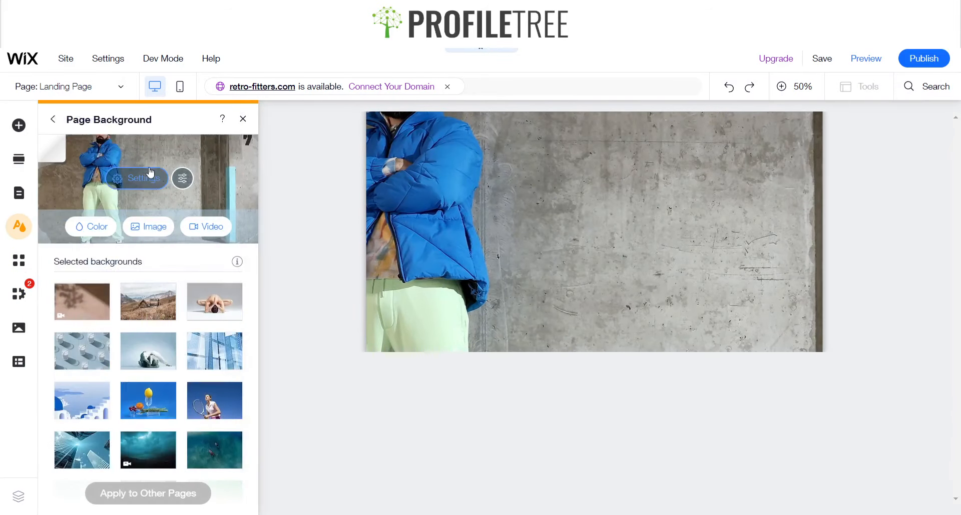
click(137, 178)
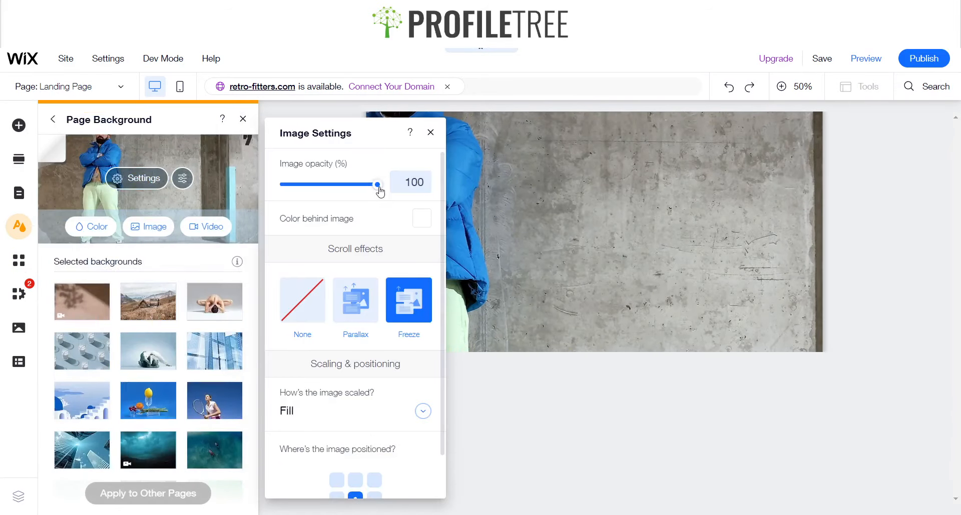
- Try the Fit and Tile scaling options on the background image and return the scaling to Fill
click(364, 408)
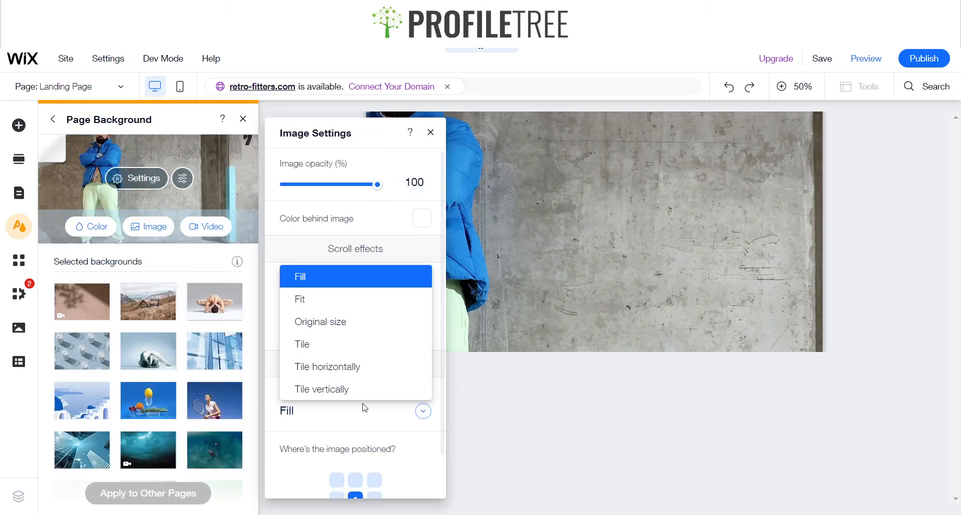
click(328, 303)
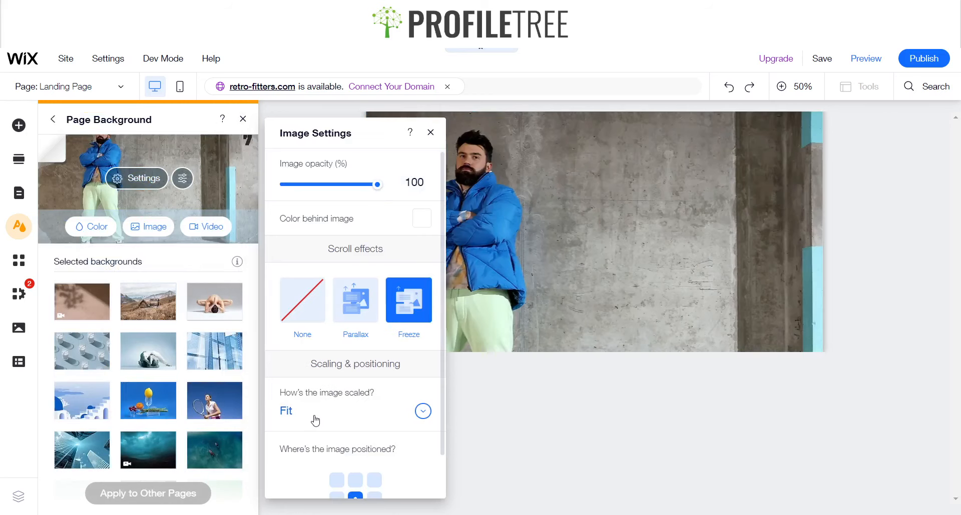
click(315, 422)
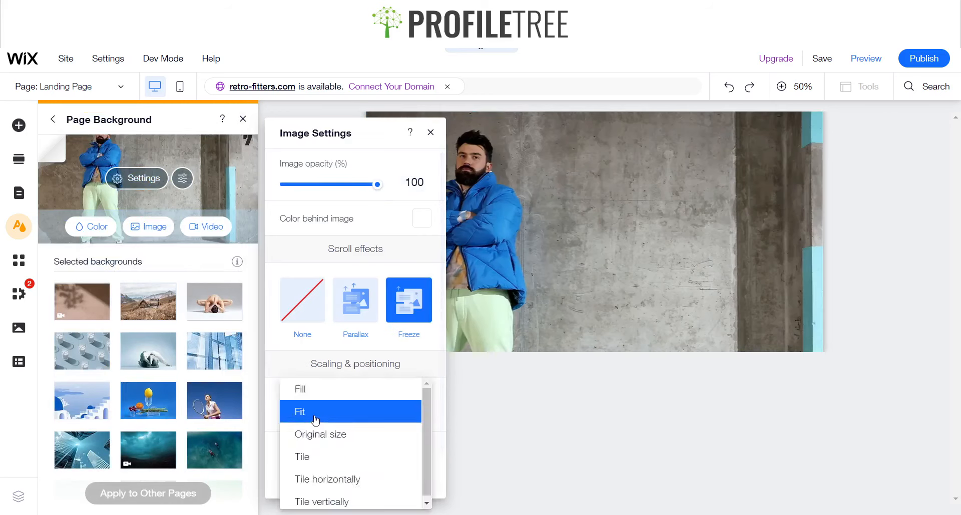
click(335, 452)
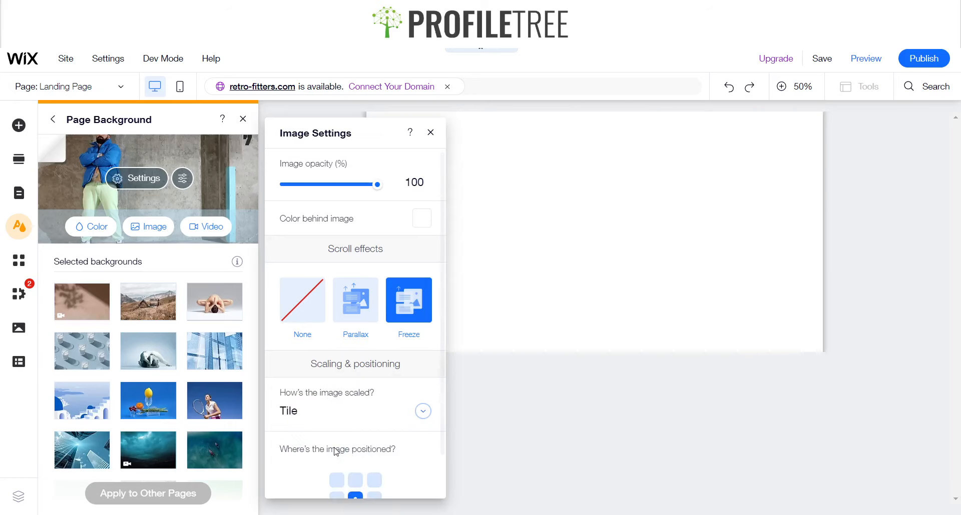
click(319, 415)
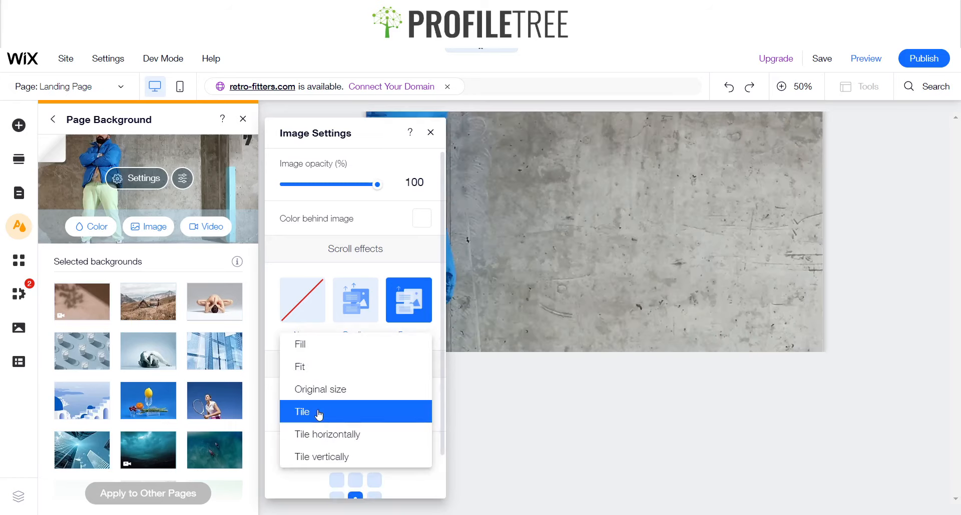
click(314, 346)
- Set the background image's scroll effect to Parallax and check the result in a page preview
click(368, 305)
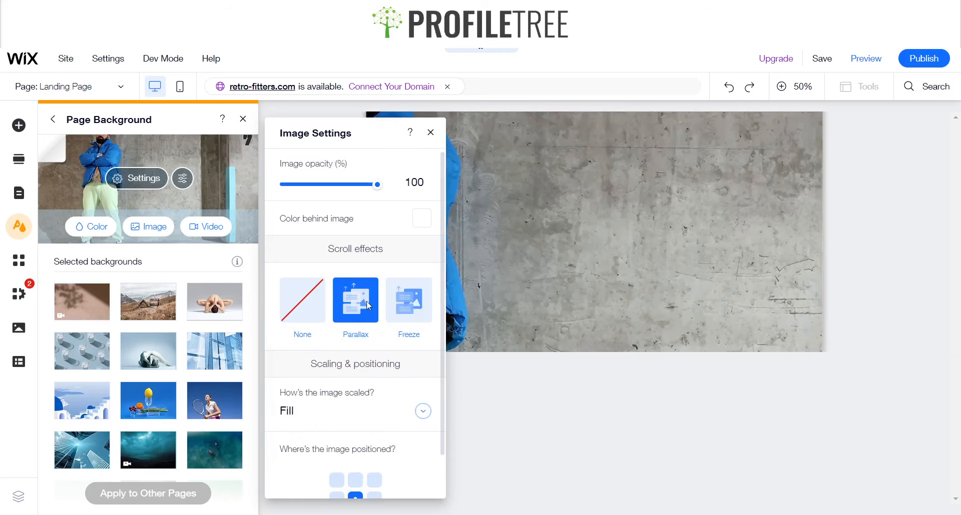
click(430, 133)
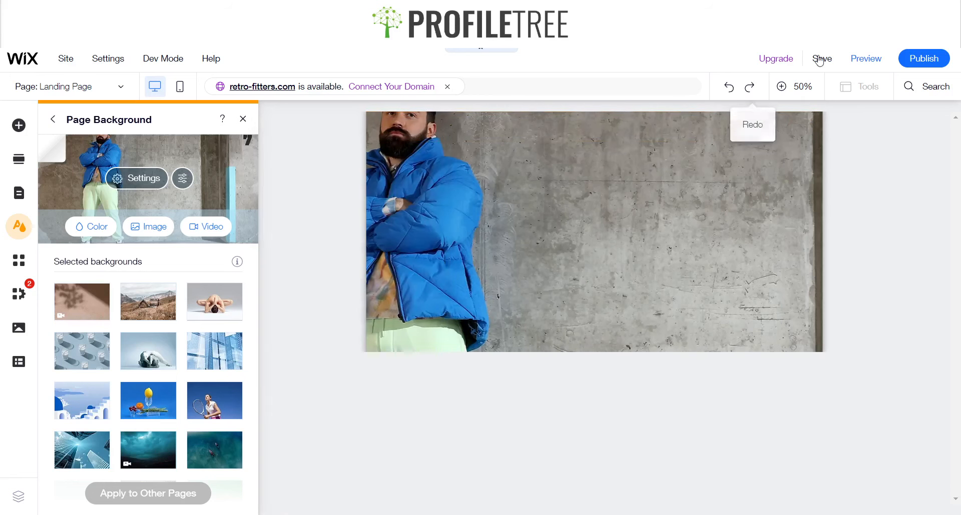
click(870, 59)
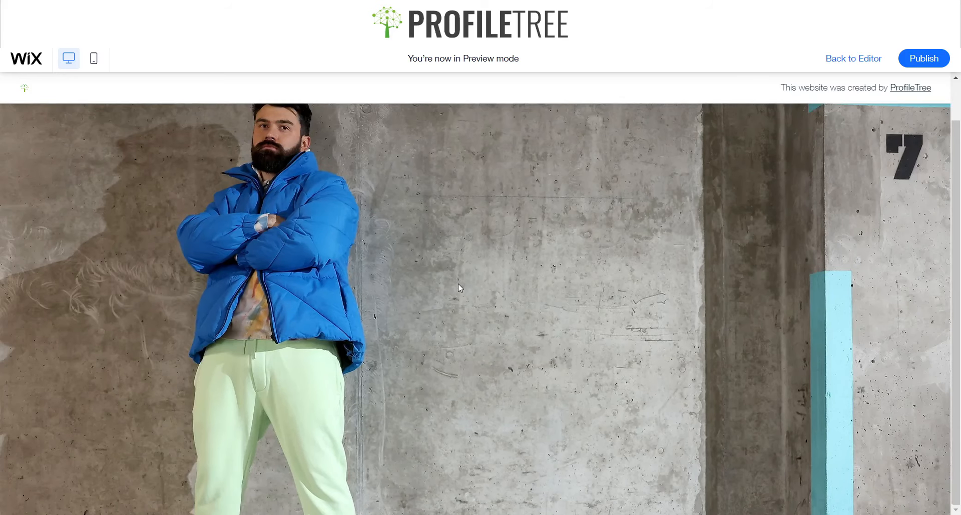
click(846, 63)
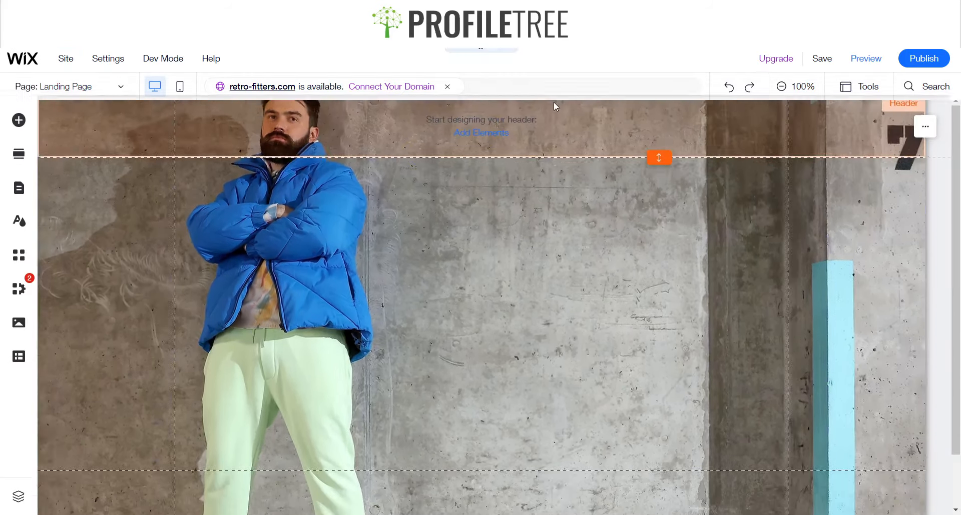
- Add a Big Title text beside the man's shoulder in the untitled section and change its wording to "Retro Fitters"
click(18, 125)
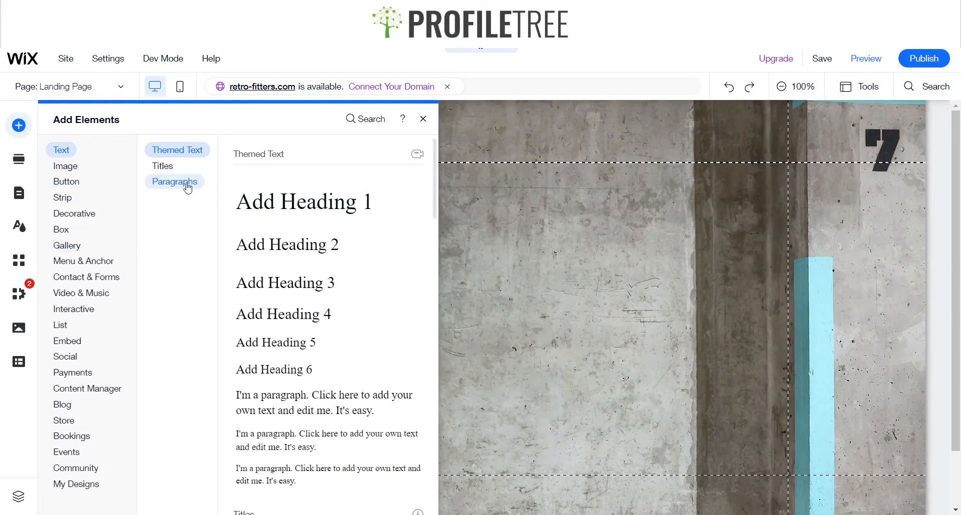
mouse_move(162, 166)
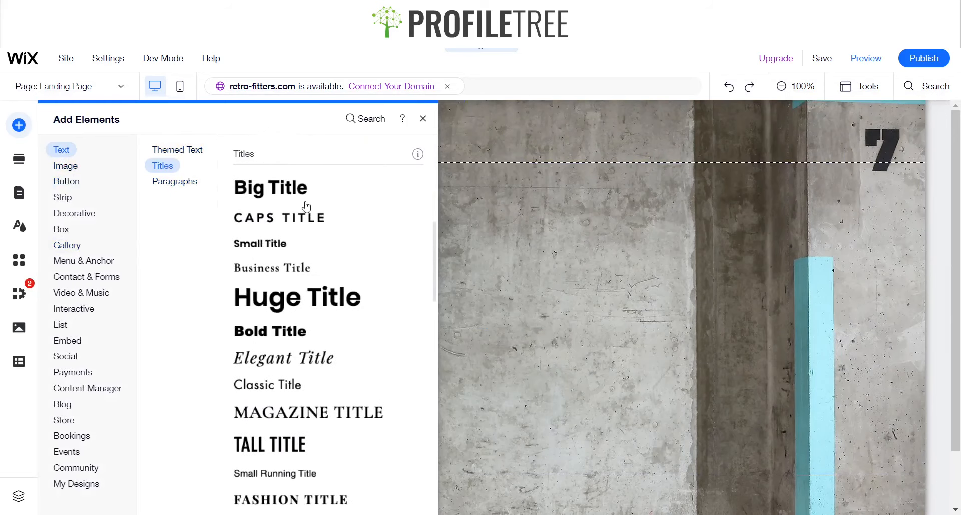
click(287, 196)
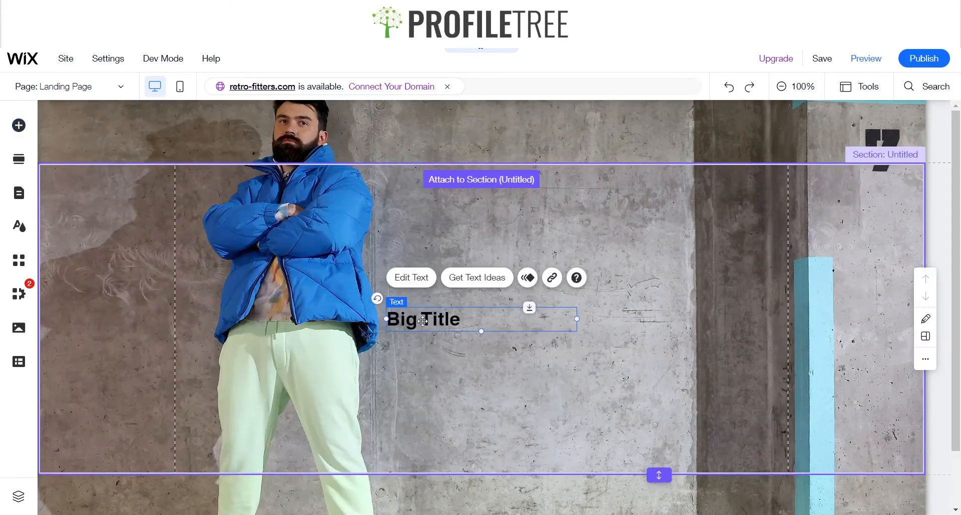
drag(423, 321, 468, 190)
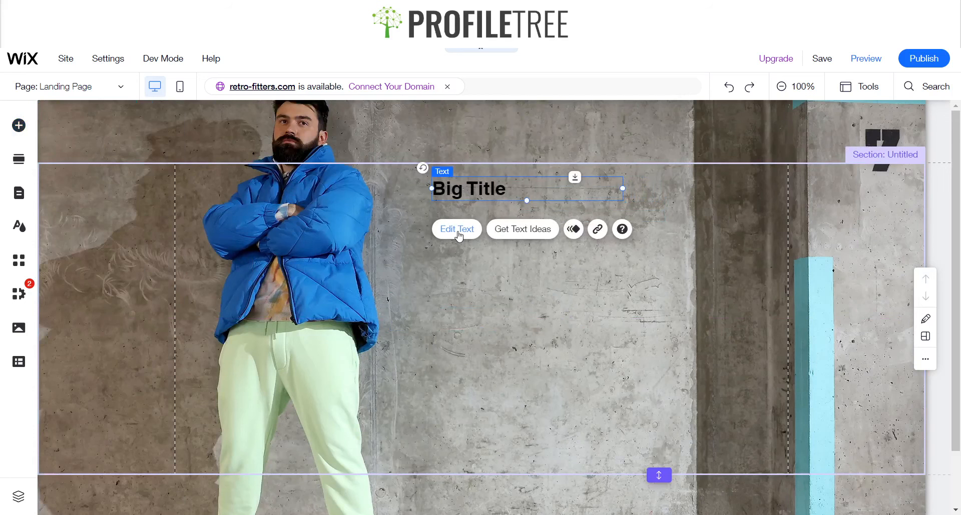
click(459, 233)
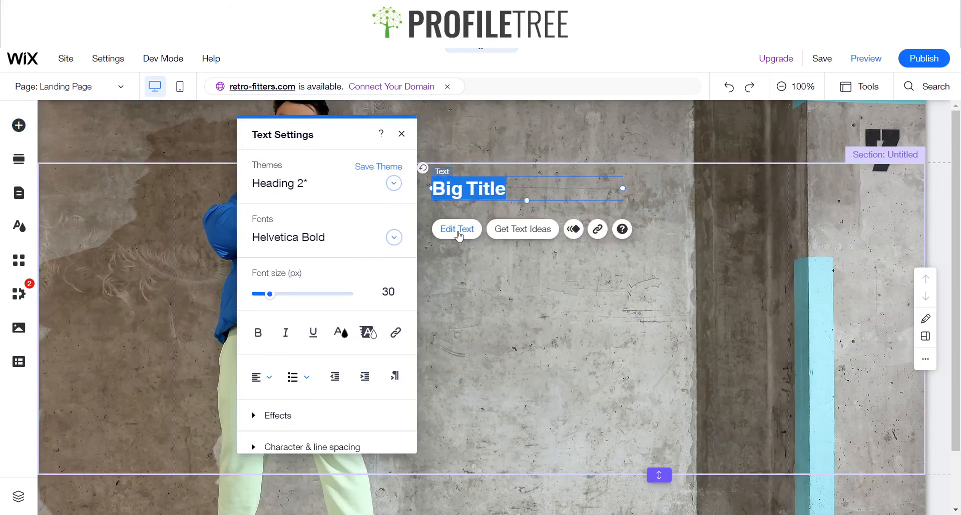
text(Retro Fitters)
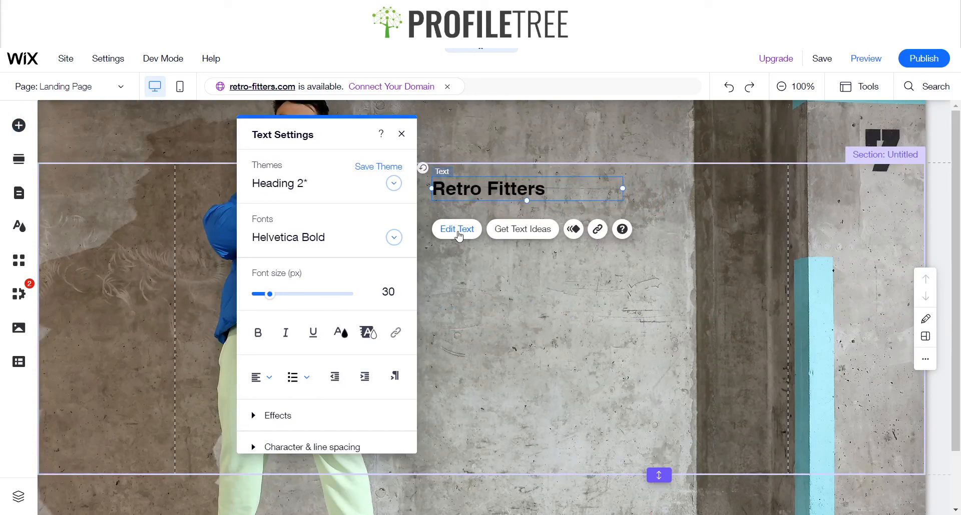
- Set the font of the whole Retro Fitters title to Azonix
click(325, 239)
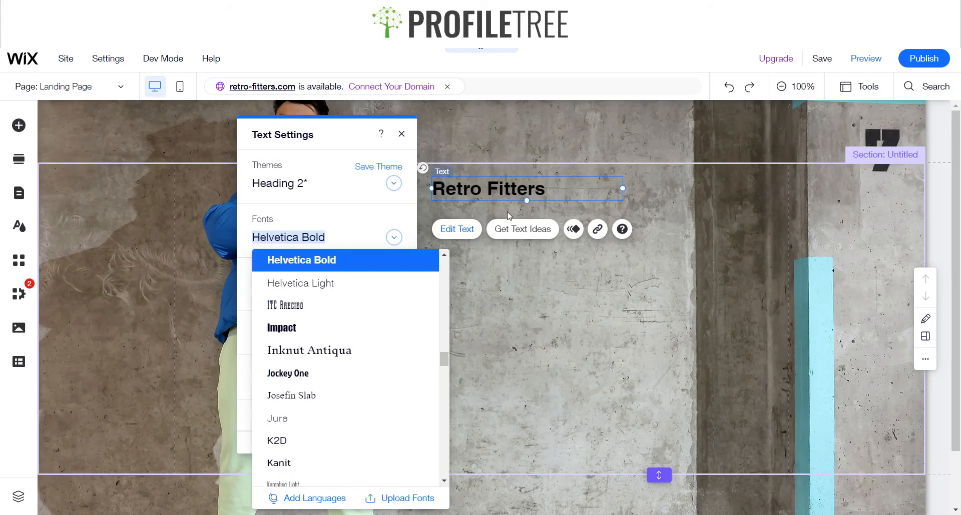
click(510, 197)
key(ctrl+a)
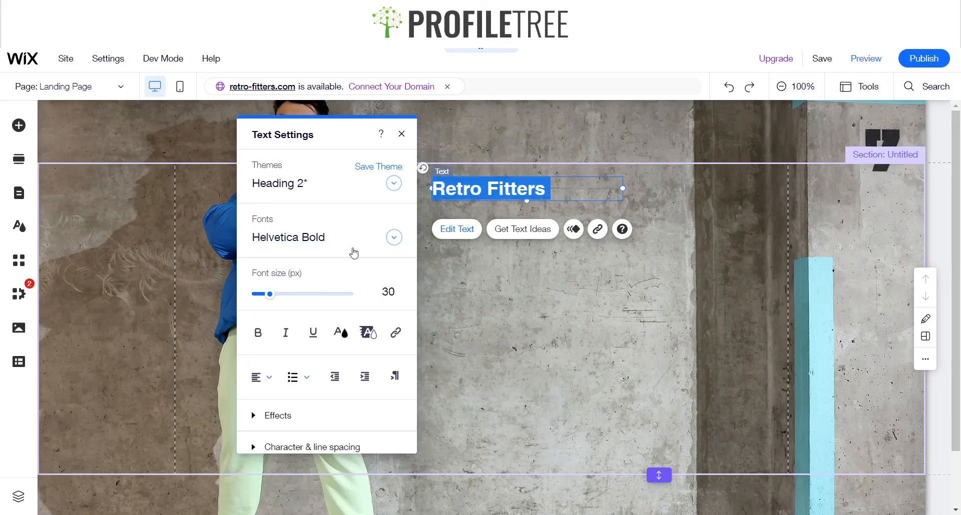
click(307, 250)
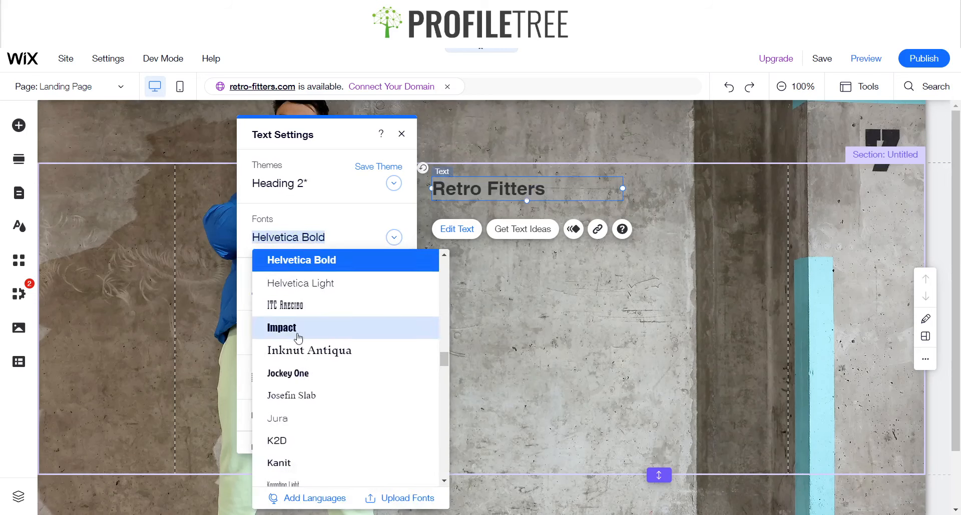
scroll(299, 339, down, 2)
text(ar)
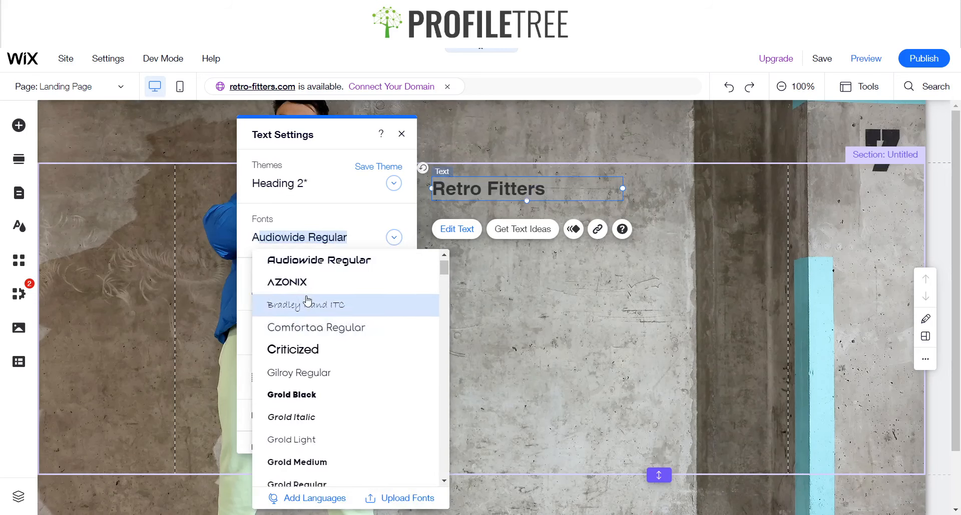
click(305, 289)
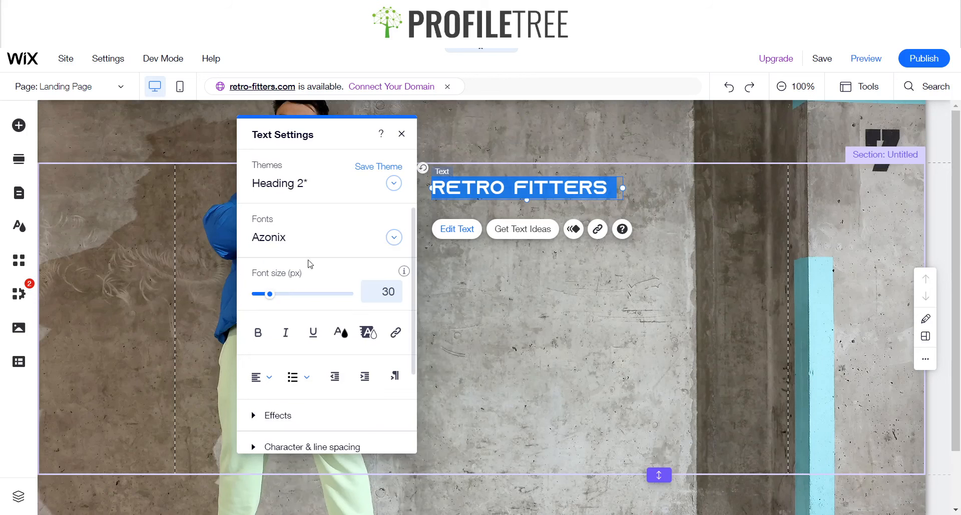
- Look through the other available fonts for the title without choosing one, and close the text settings
click(270, 238)
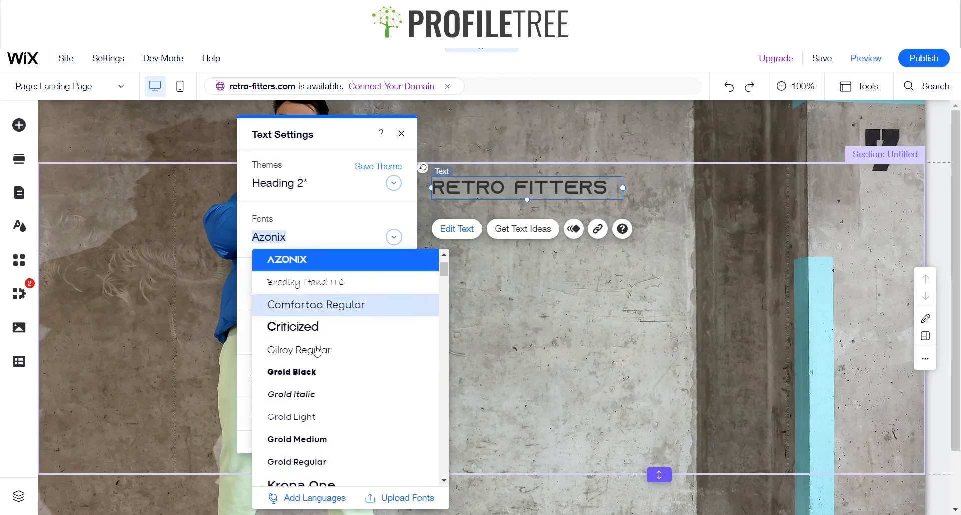
scroll(328, 410, down, 3)
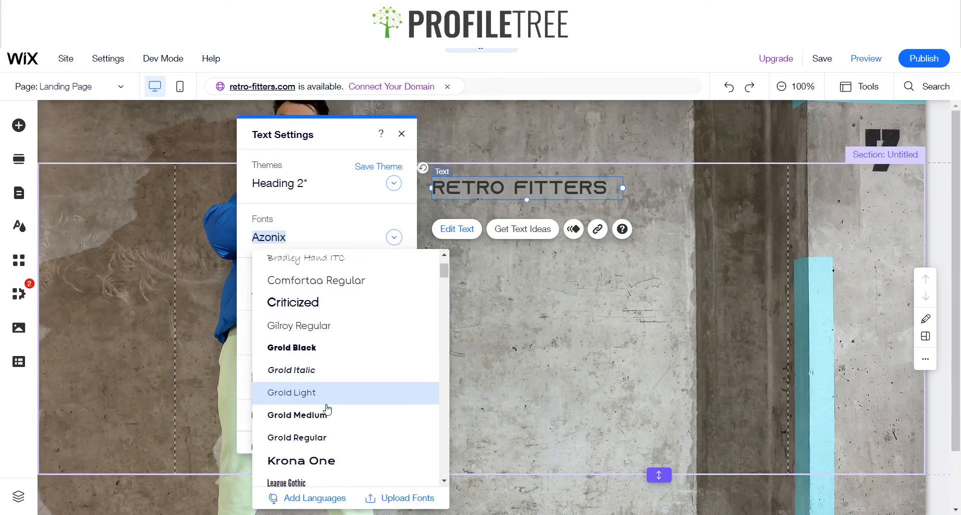
click(554, 363)
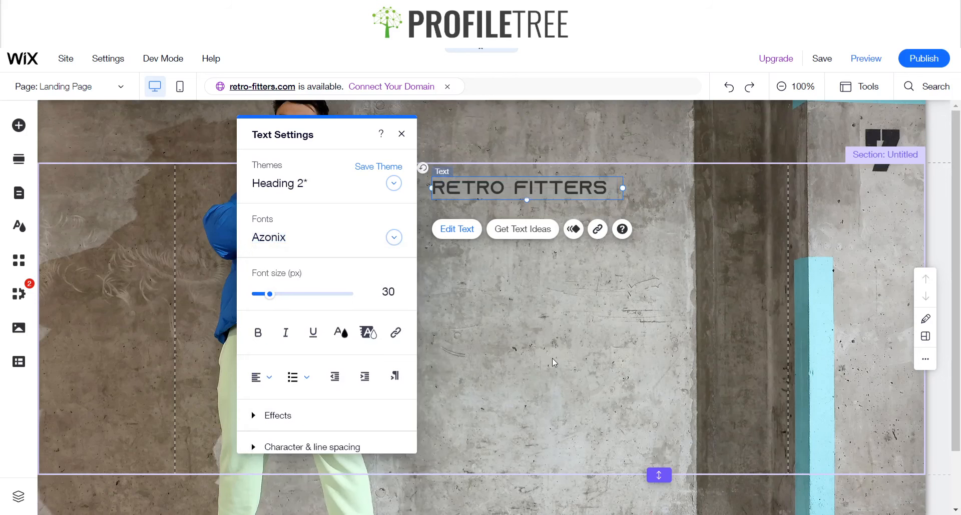
click(402, 134)
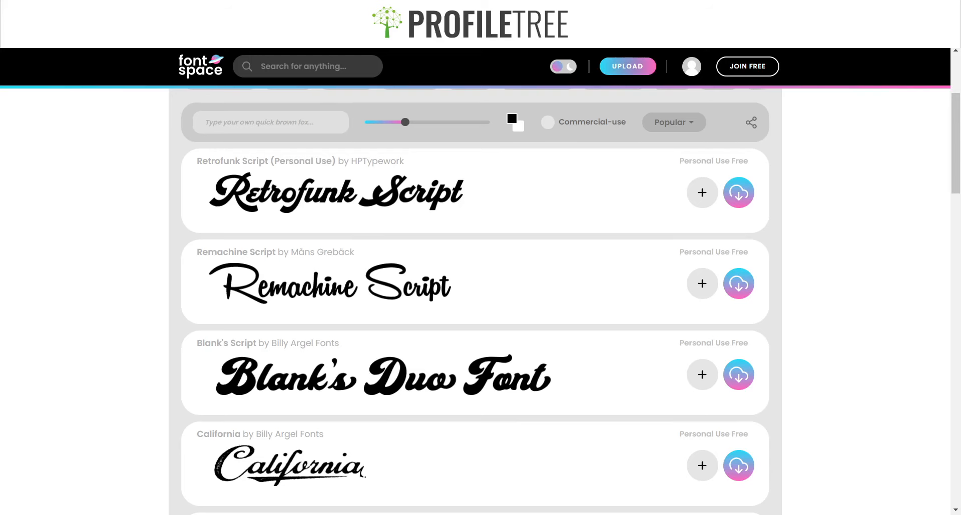
- Switch to FontSpace and browse the popular script and display fonts, continuing onto the second page of results
scroll(745, 262, down, 5)
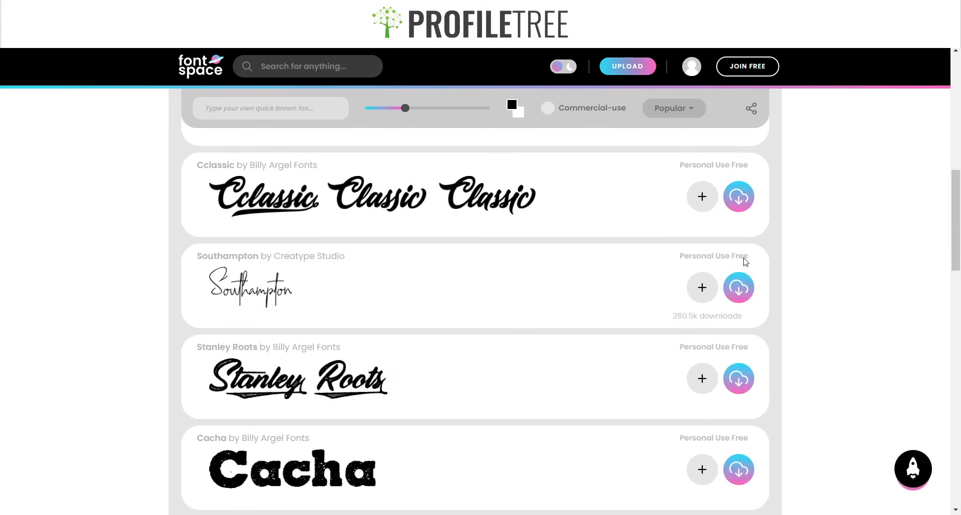
scroll(745, 261, down, 10)
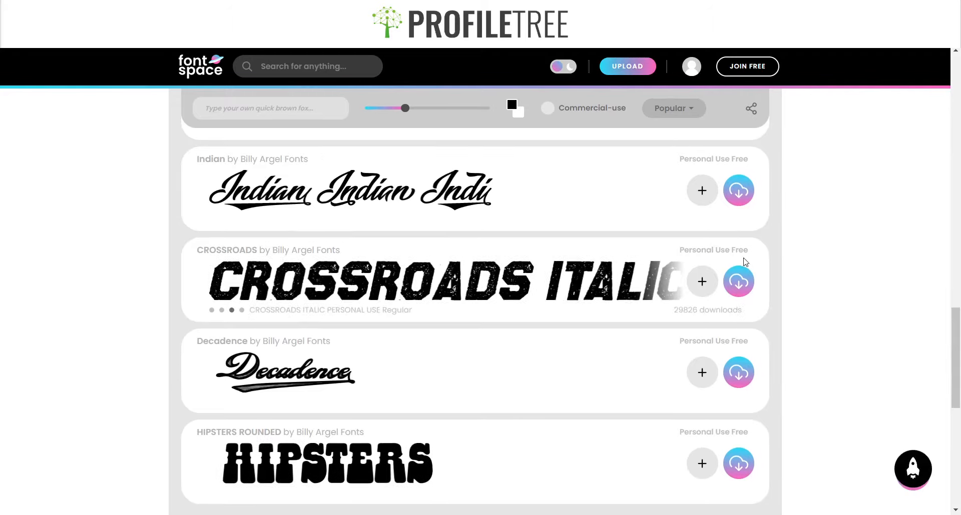
scroll(743, 257, down, 5)
scroll(743, 257, up, 2)
scroll(741, 300, down, 2)
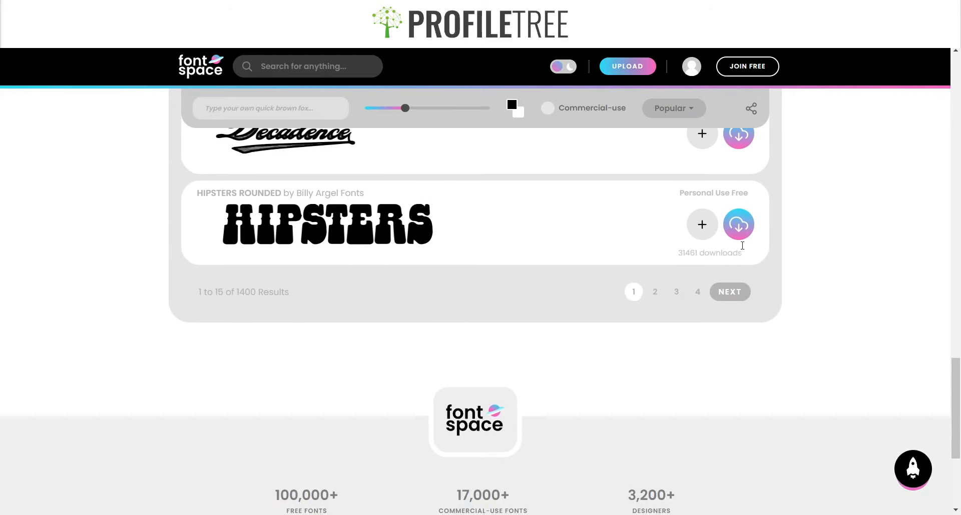
click(731, 294)
scroll(735, 296, down, 5)
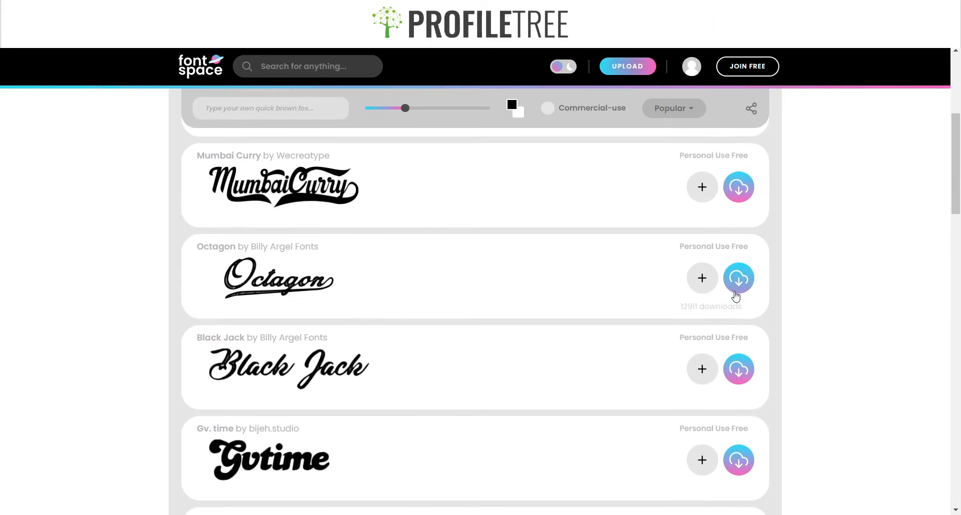
- Find the Psychoart font in the FontSpace list, dismiss the account prompt and download the font
scroll(735, 296, down, 6)
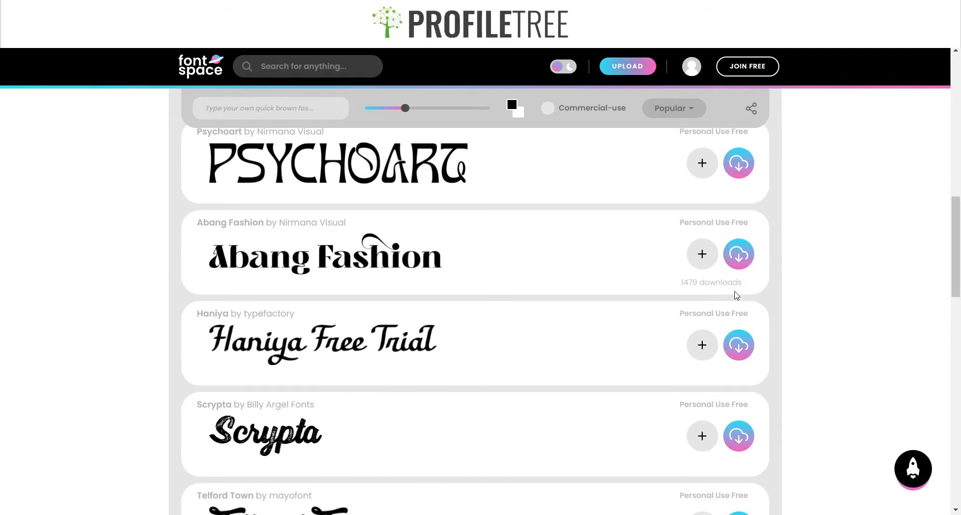
click(704, 161)
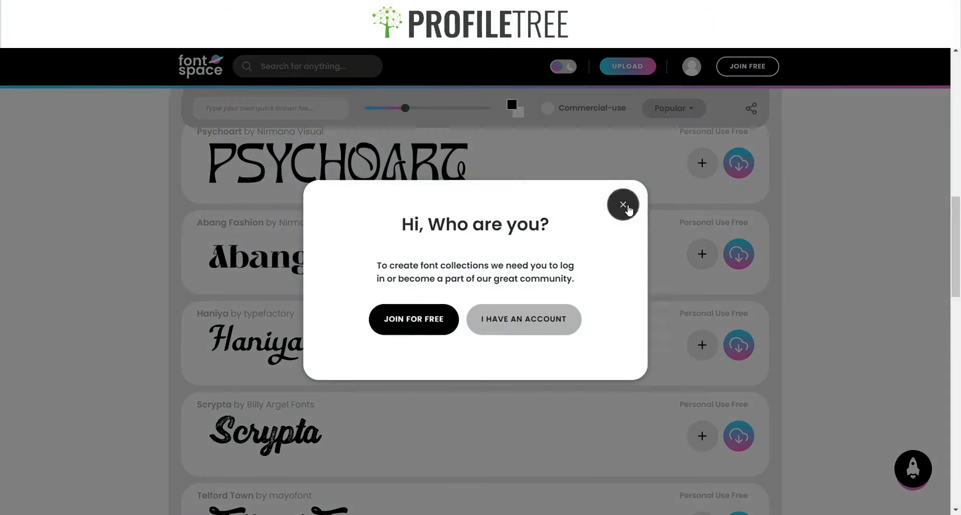
click(624, 206)
scroll(420, 182, up, 1)
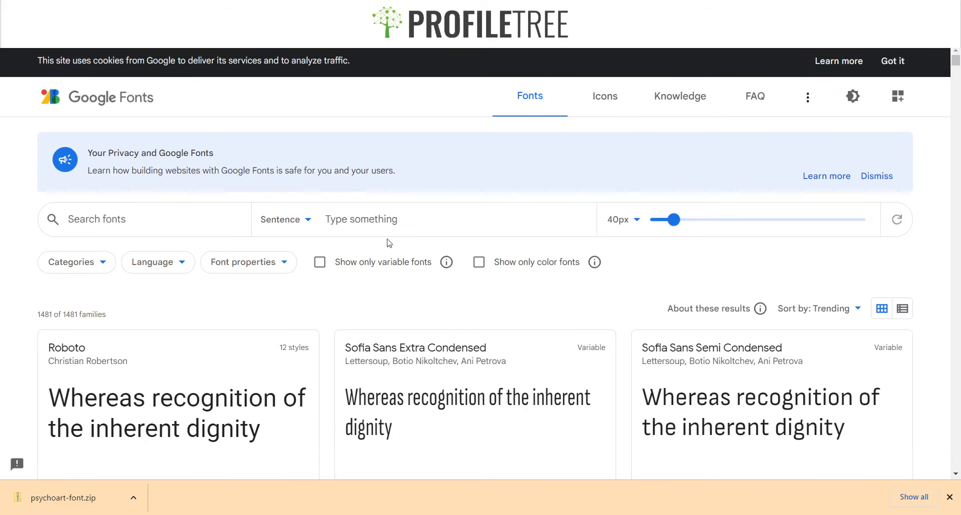
- Switch to Google Fonts and browse the trending font families as an alternative source of fonts
scroll(425, 307, down, 5)
scroll(426, 308, down, 2)
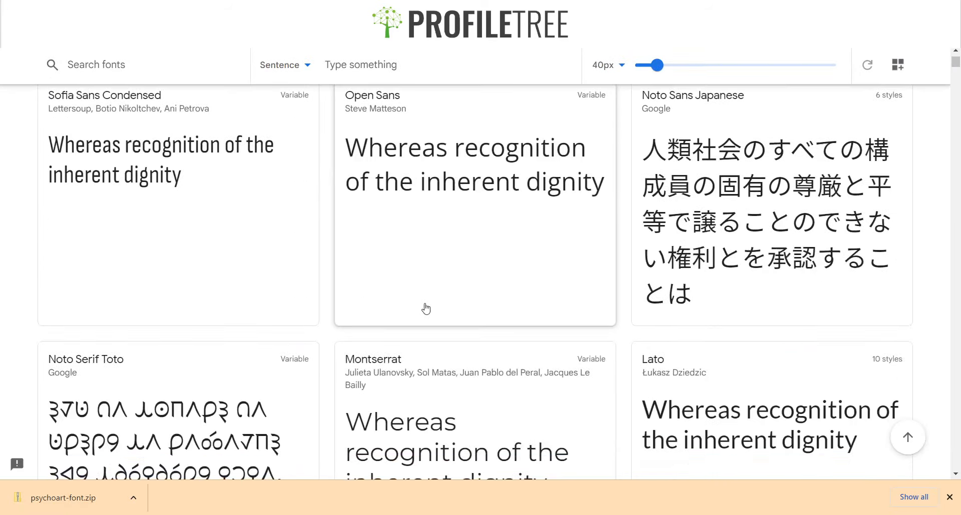
scroll(425, 309, down, 6)
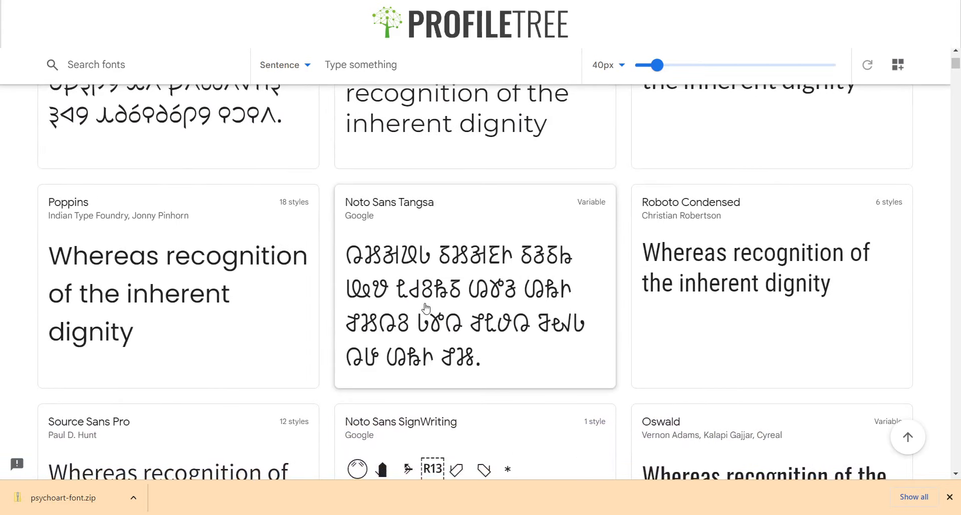
scroll(426, 309, down, 3)
scroll(425, 309, down, 12)
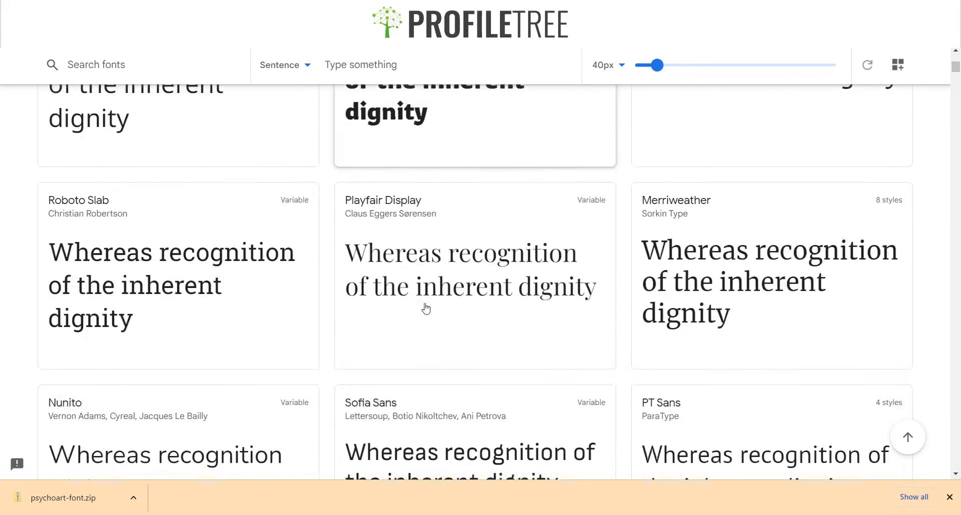
scroll(426, 308, down, 10)
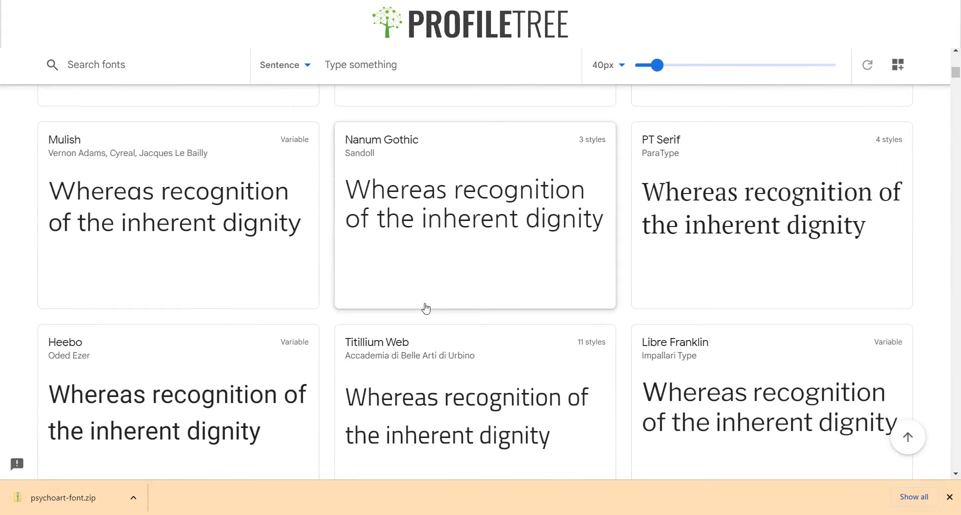
scroll(426, 309, down, 20)
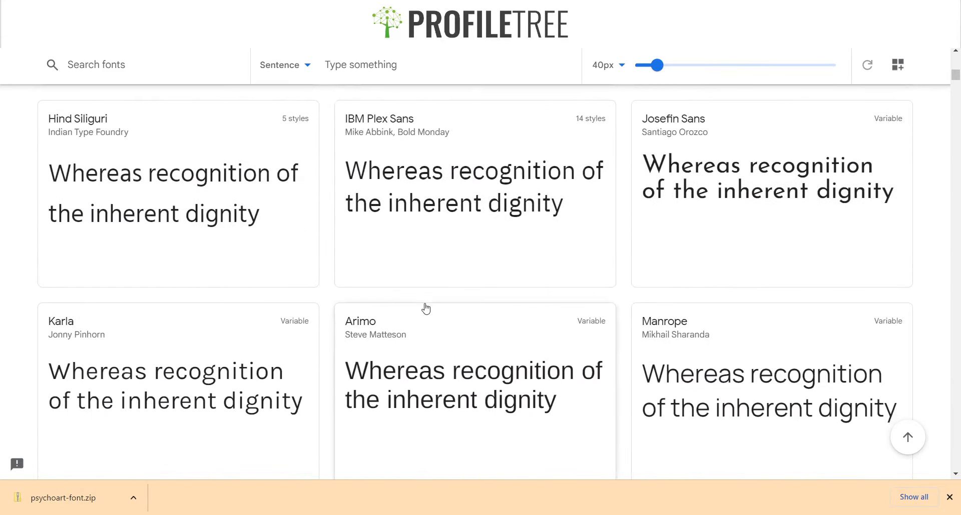
scroll(426, 309, down, 15)
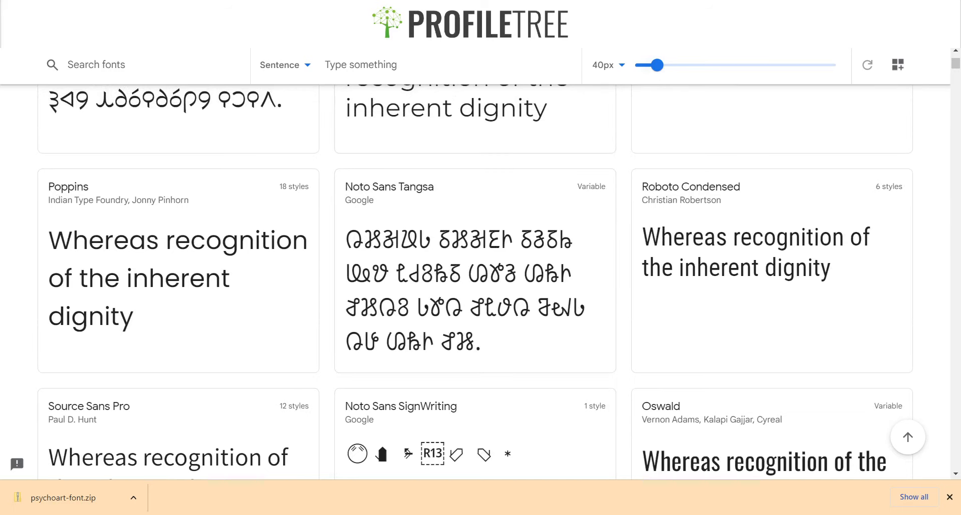
- Return to the Wix editor and upload the downloaded Psychoart font through the Retro Fitters title's font options
click(673, 8)
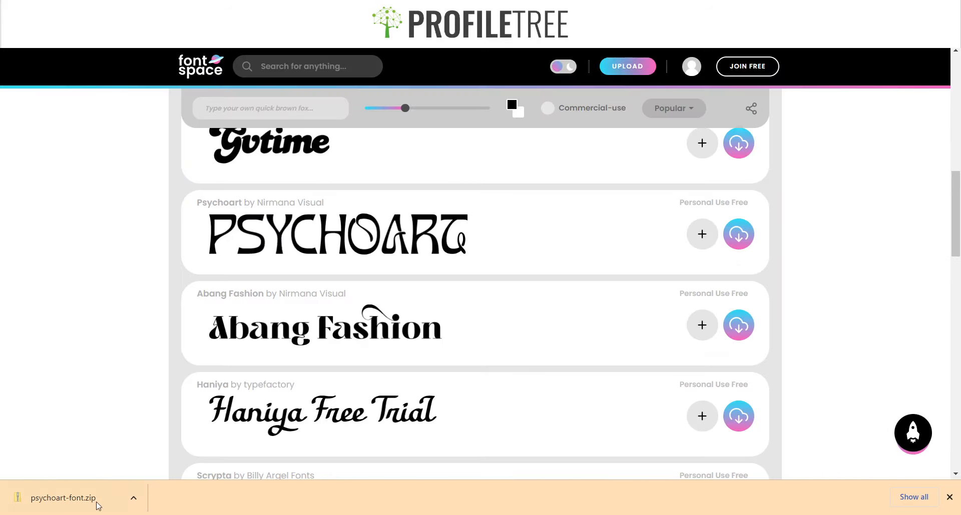
click(950, 498)
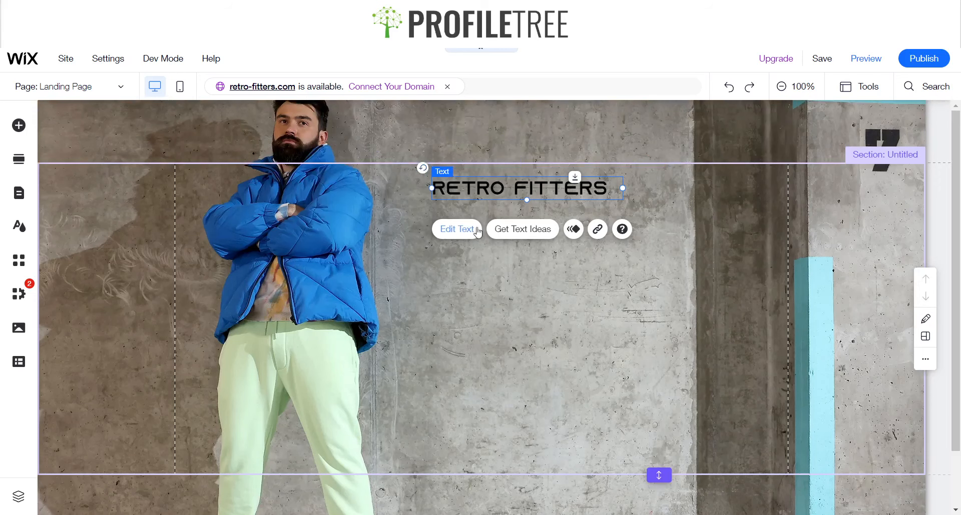
click(457, 230)
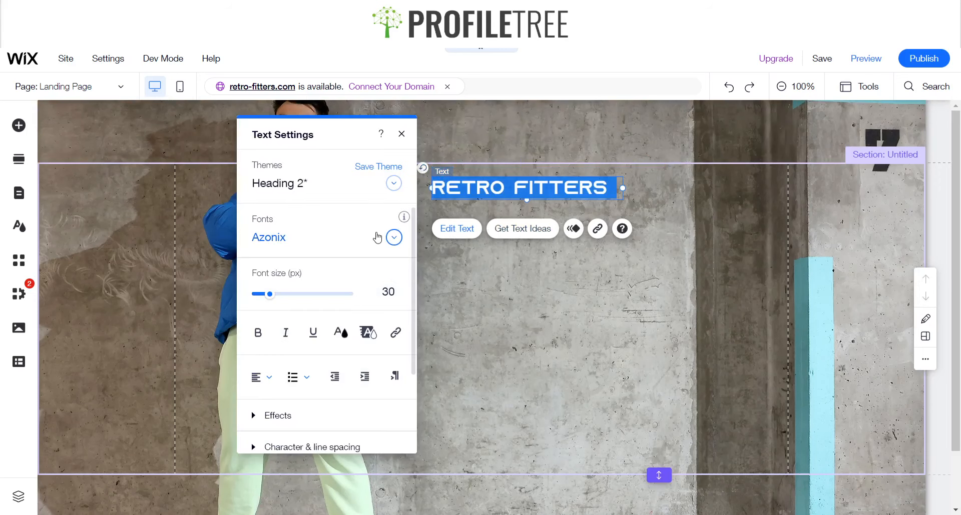
click(394, 238)
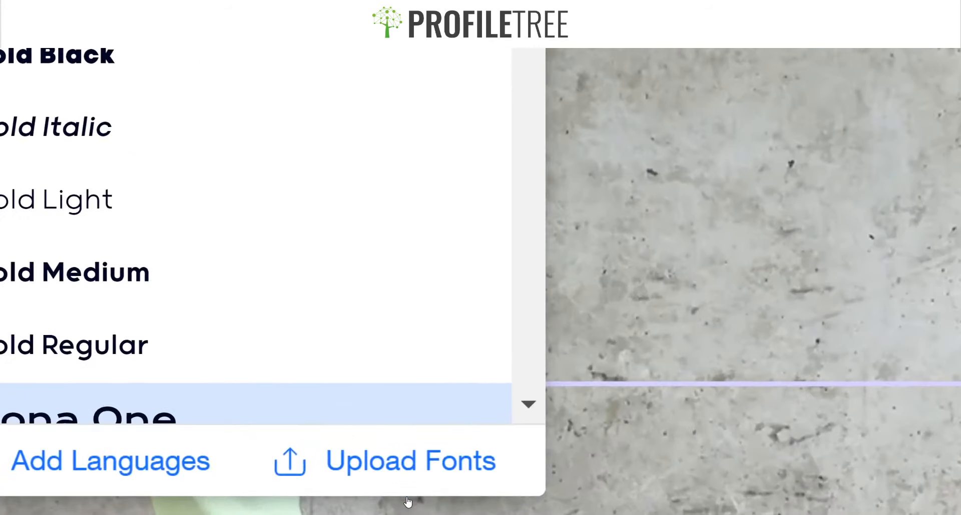
click(408, 502)
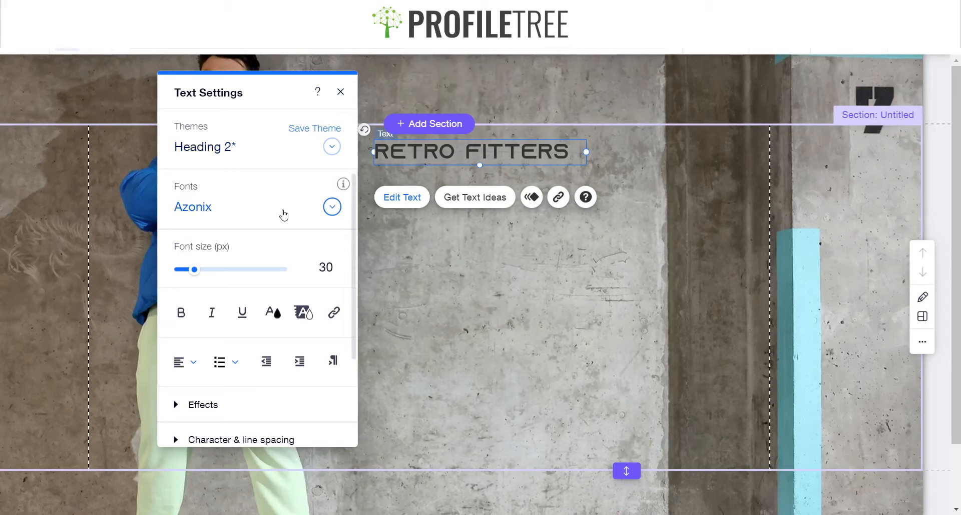
click(284, 215)
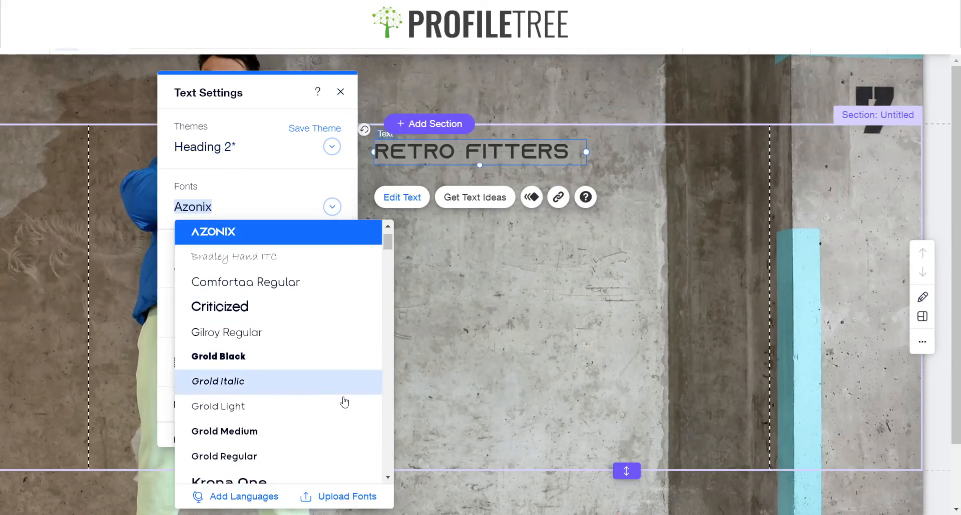
click(503, 404)
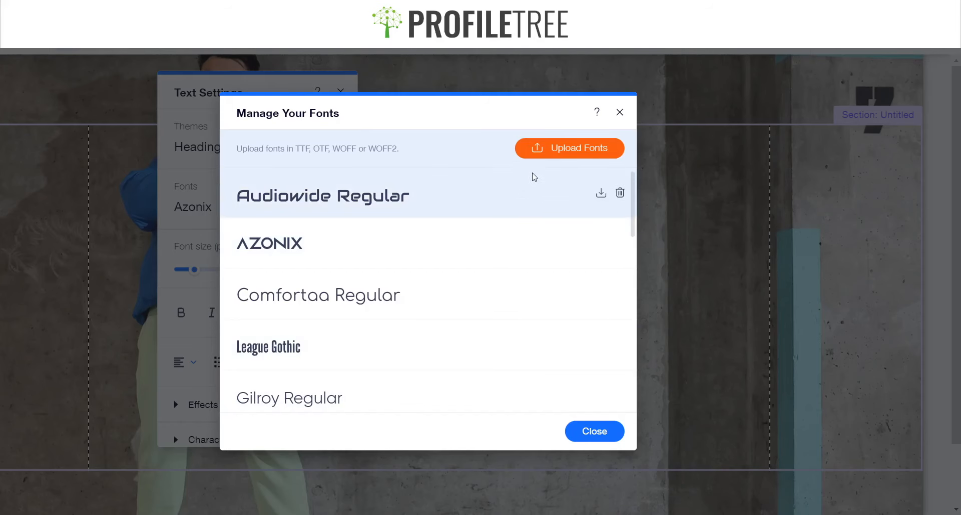
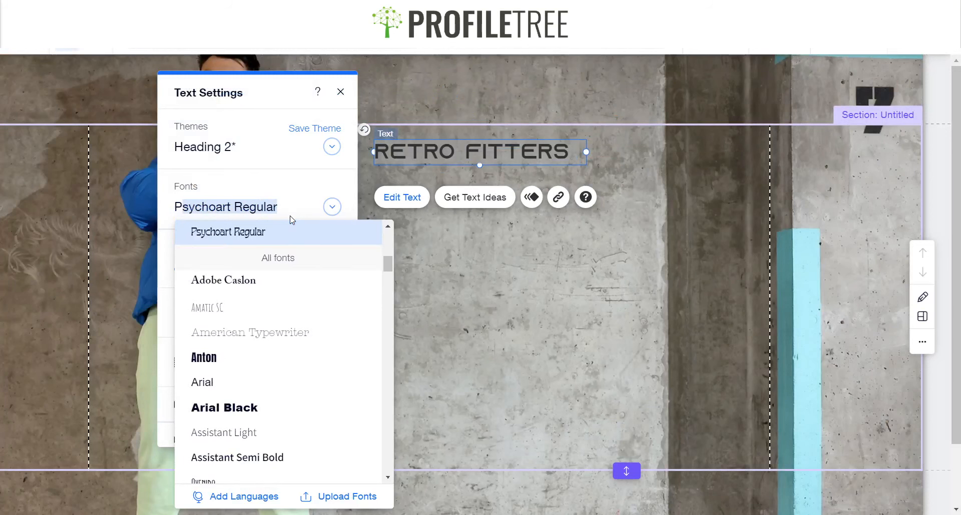
- Set the Retro Fitters title to Psychoart Regular with a font size of 70 px
click(269, 235)
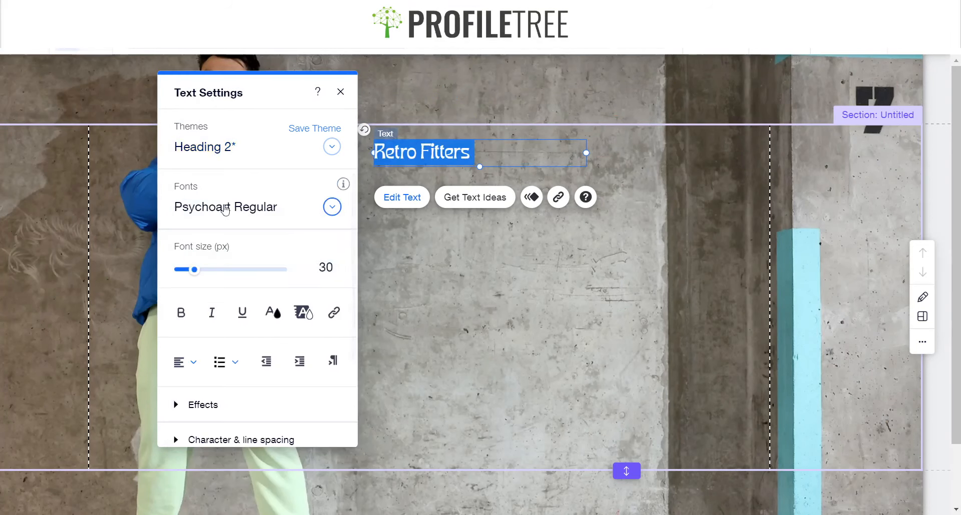
click(317, 269)
text(40)
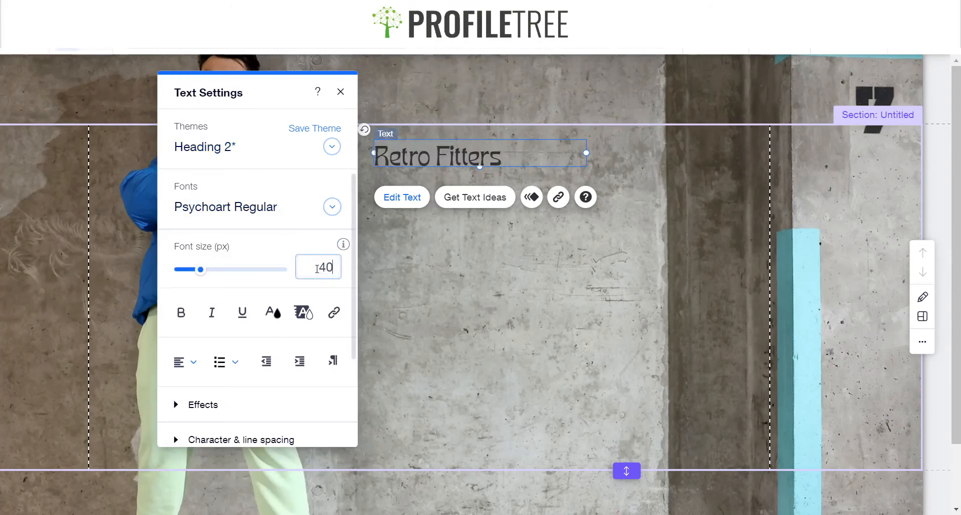
text(70)
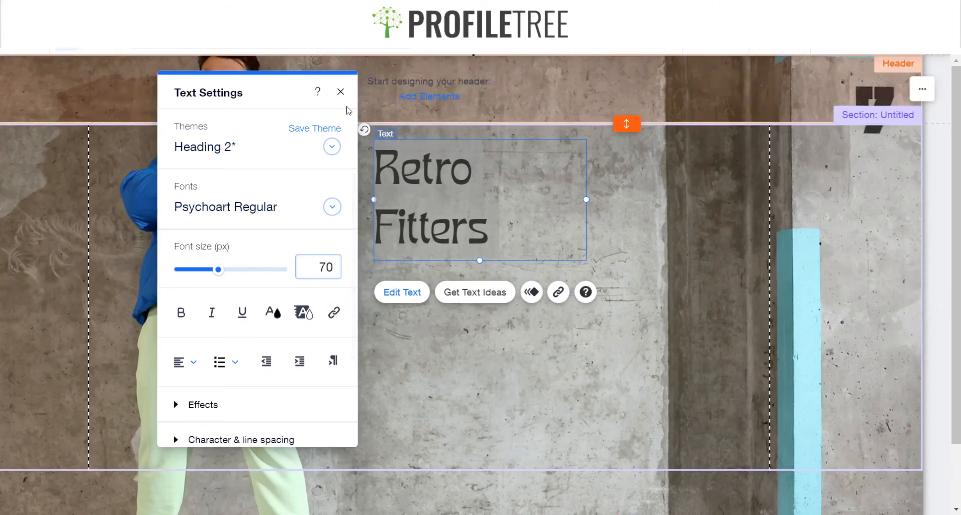
- Make the Retro Fitters title bold and italic, and close its text settings
click(181, 313)
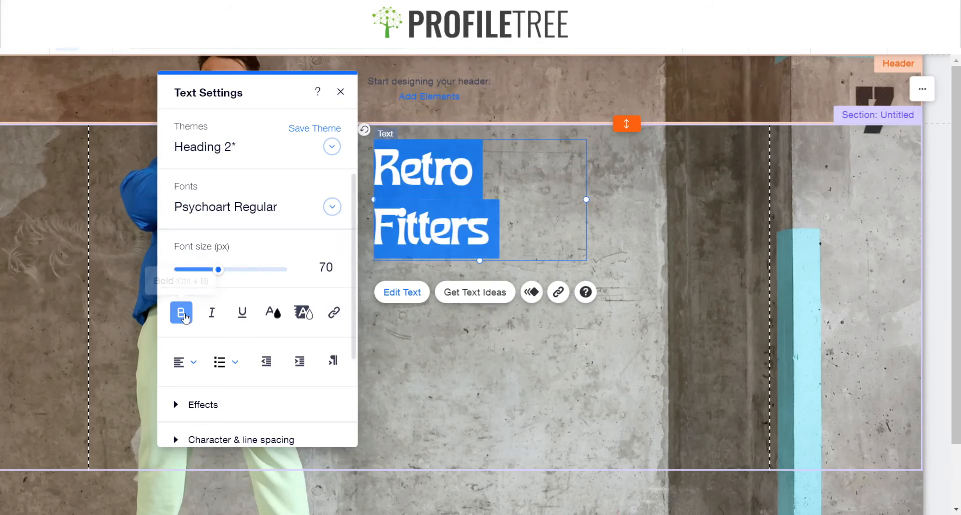
click(212, 313)
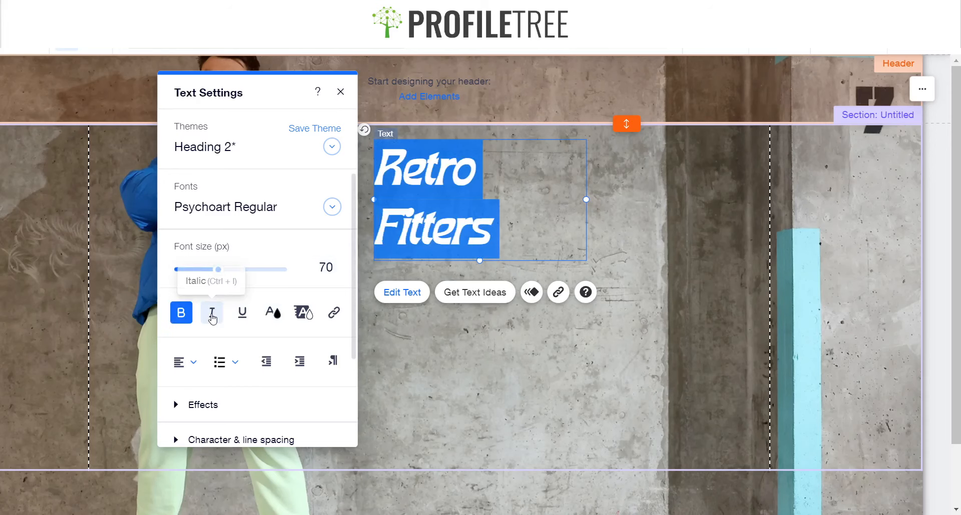
click(341, 92)
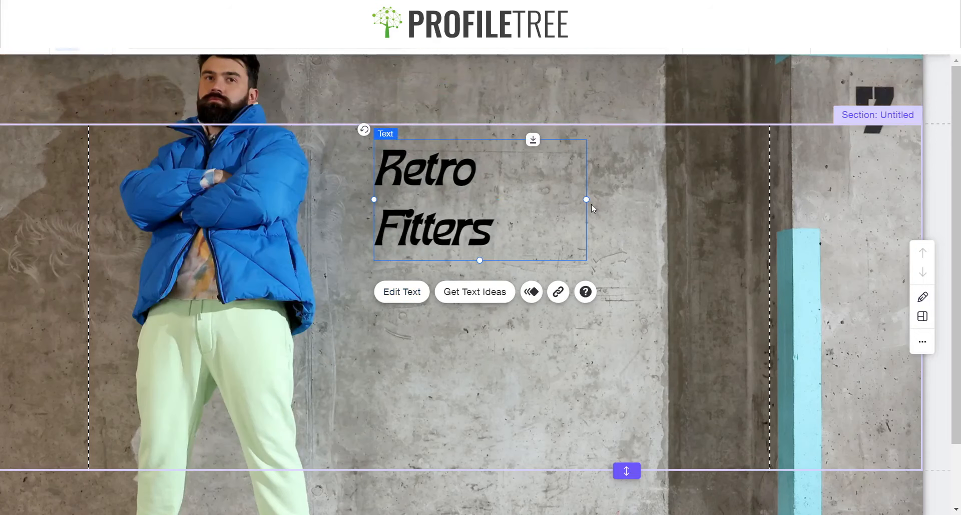
- Resize the title's text box so Retro Fitters fits closely on one line, and move it slightly up and towards the man
drag(586, 201, 695, 200)
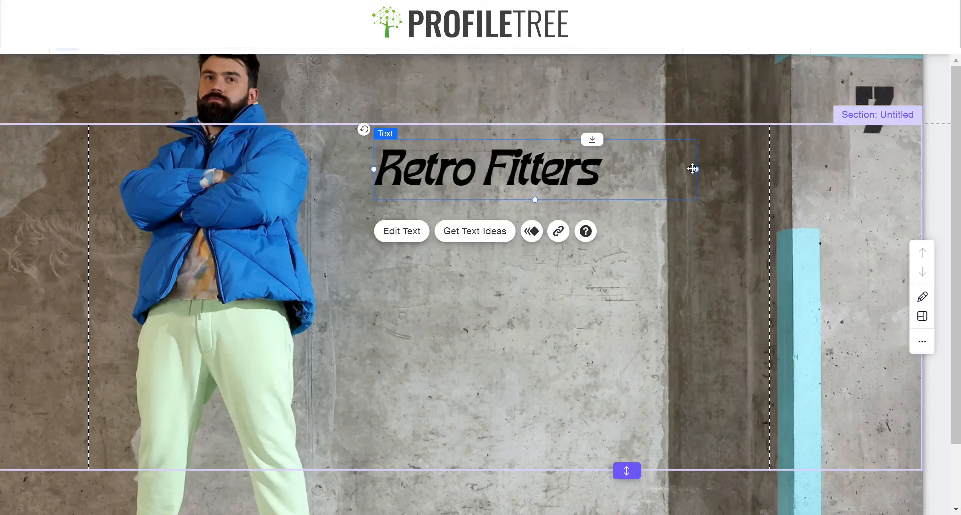
drag(695, 168, 611, 169)
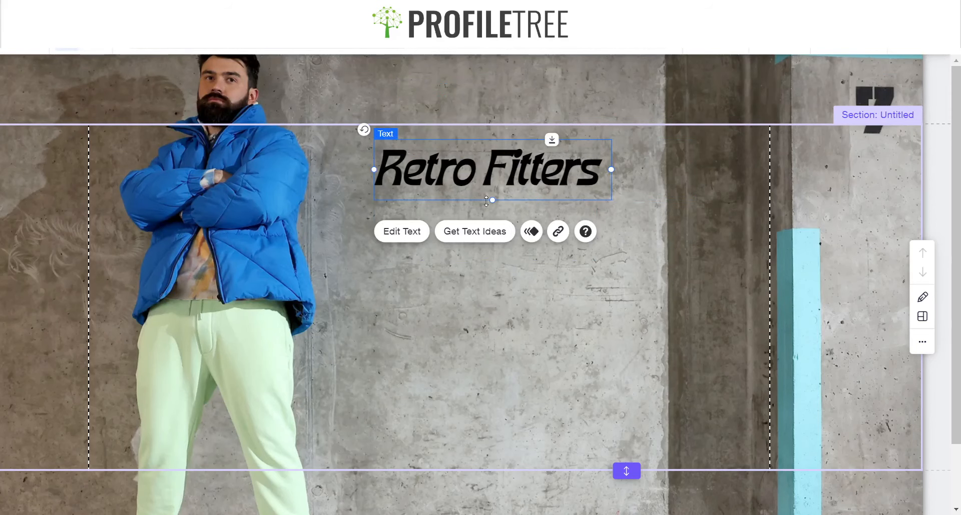
click(402, 231)
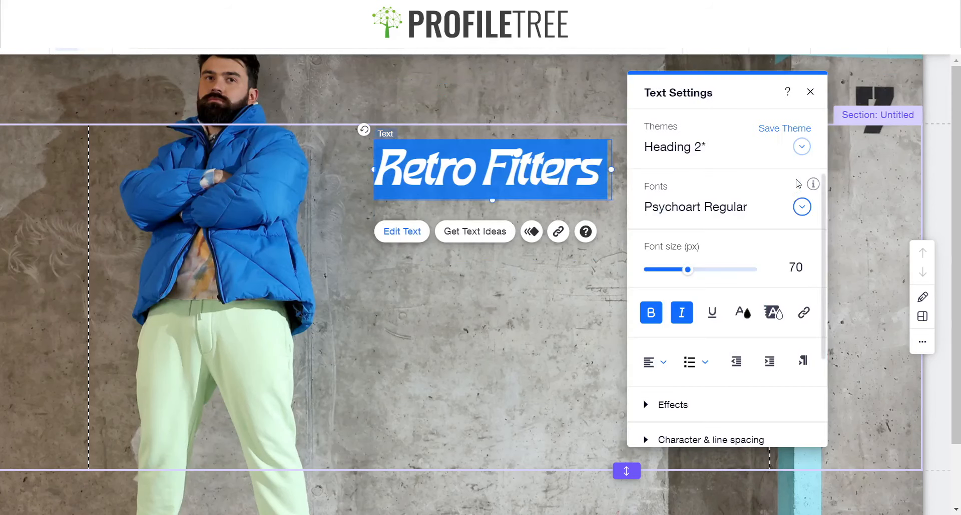
click(810, 91)
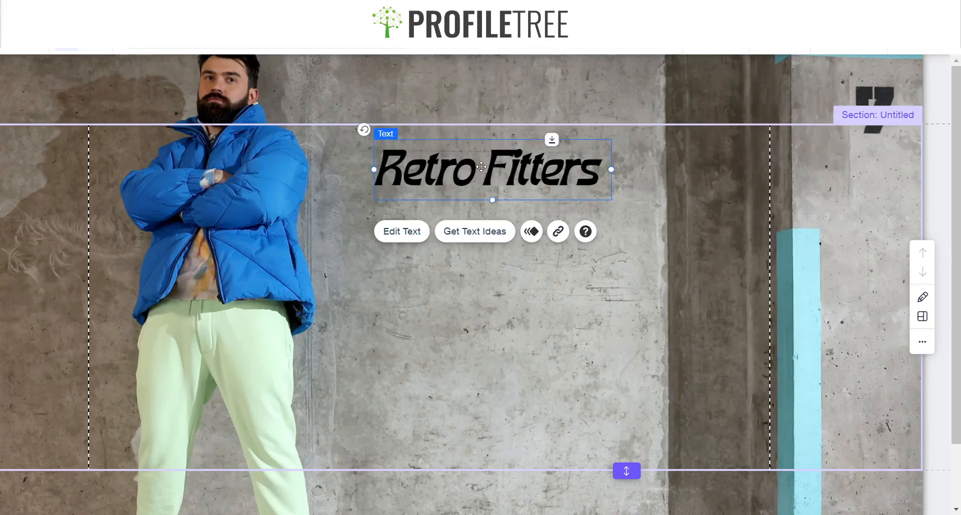
drag(480, 166, 448, 154)
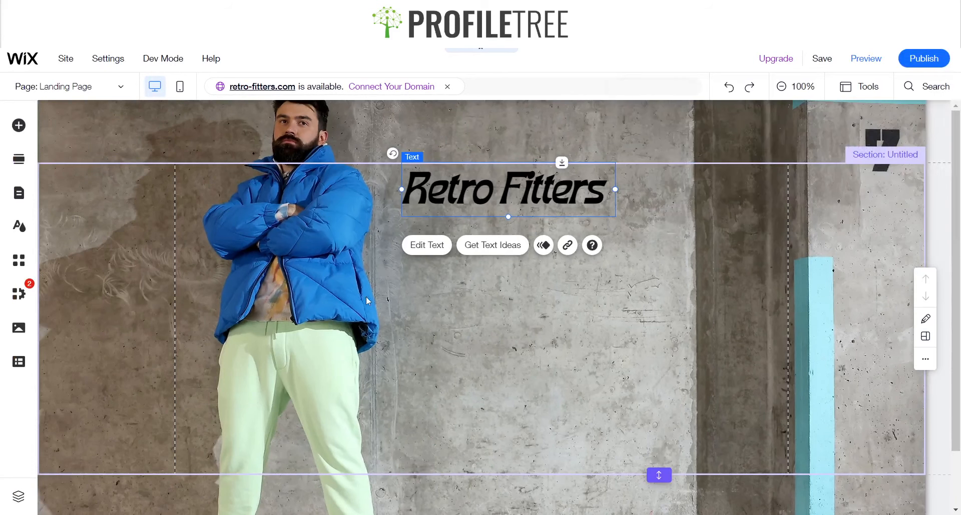
click(488, 316)
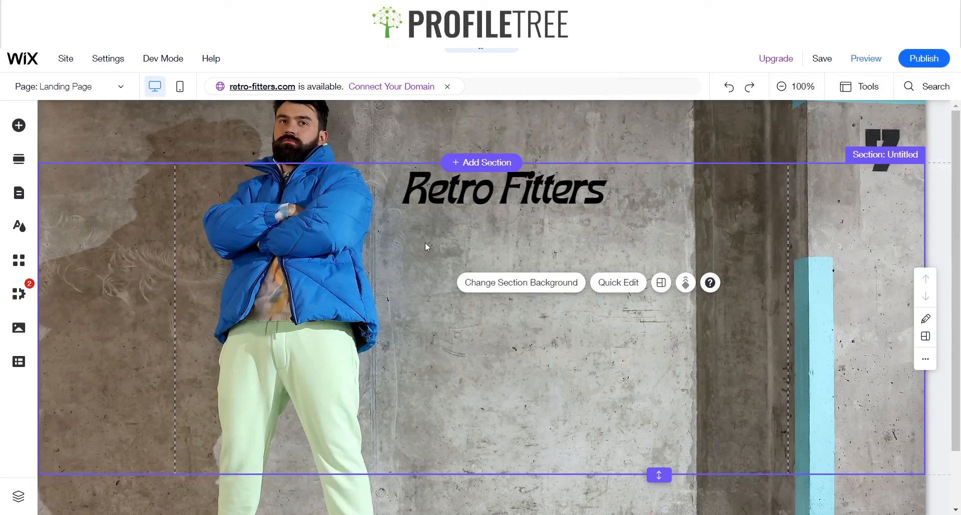
scroll(446, 346, down, 2)
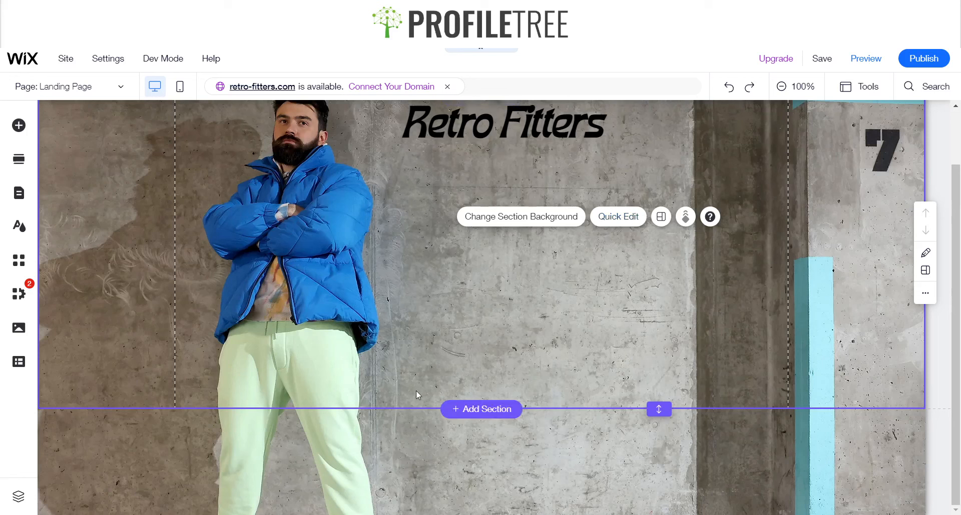
scroll(459, 282, up, 2)
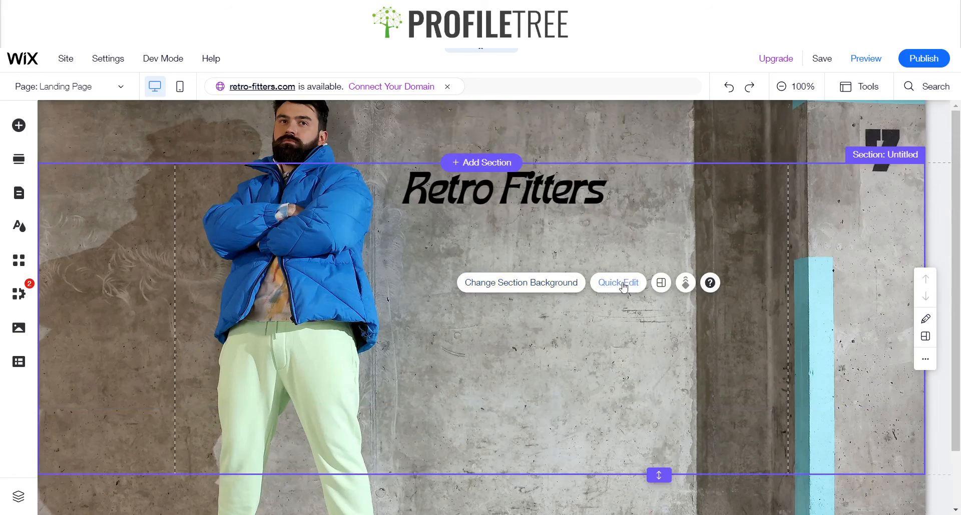
scroll(623, 287, down, 2)
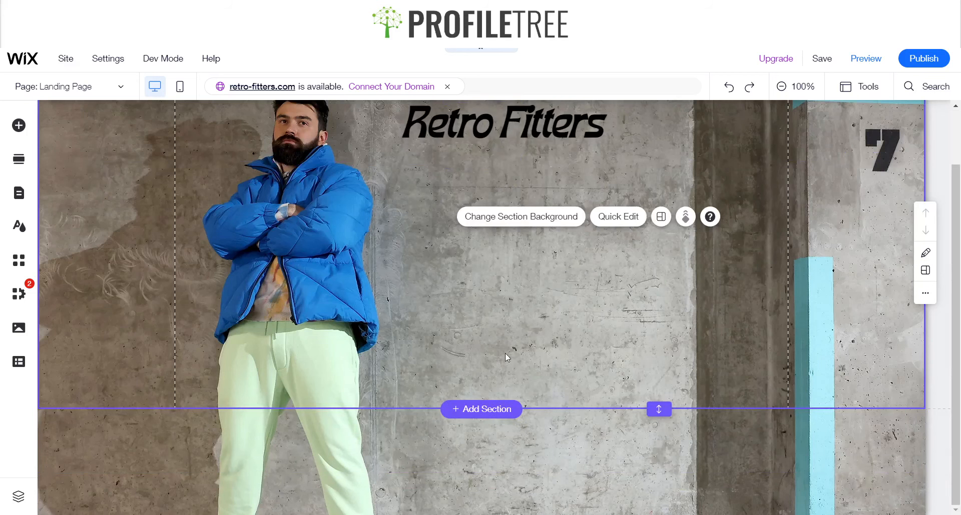
scroll(510, 330, up, 2)
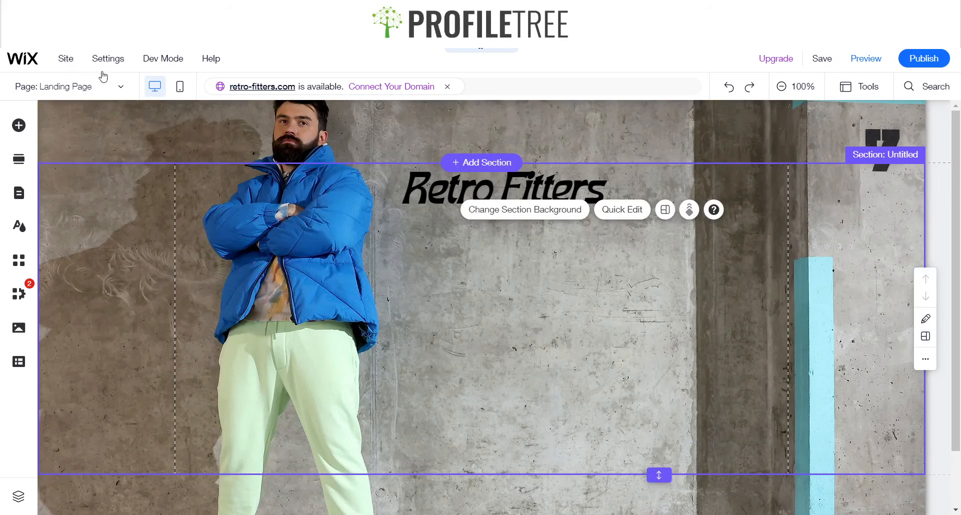
- Add a paragraph text element to the section and place it just below the Retro Fitters title
click(24, 128)
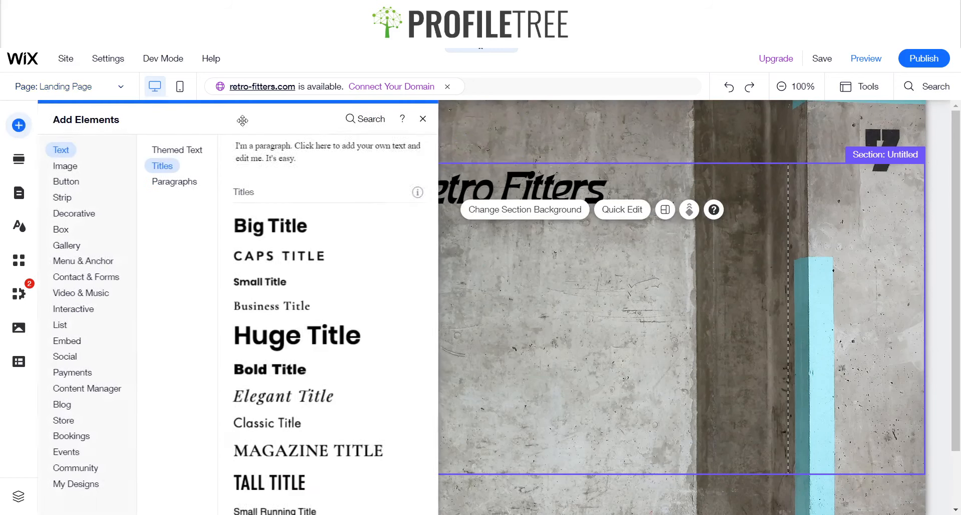
click(62, 166)
click(61, 150)
scroll(314, 157, down, 3)
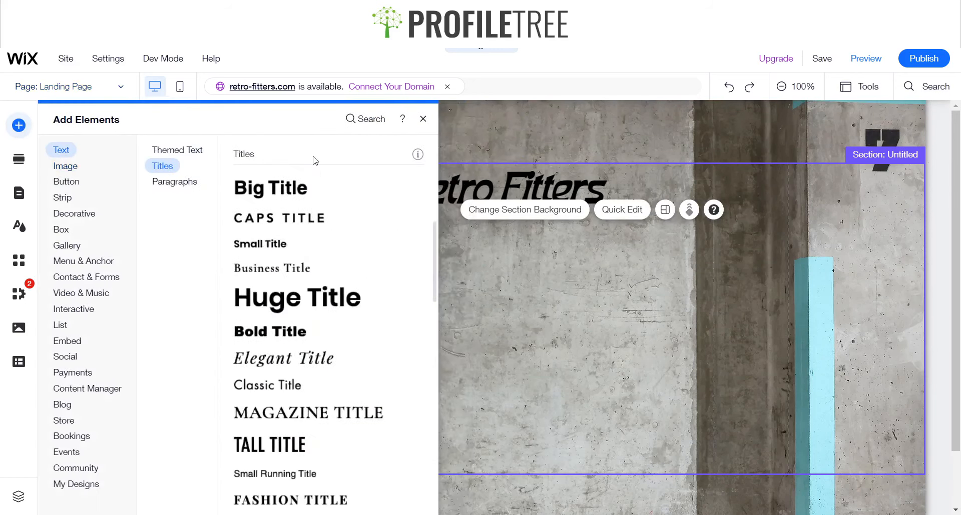
scroll(300, 309, up, 5)
click(282, 288)
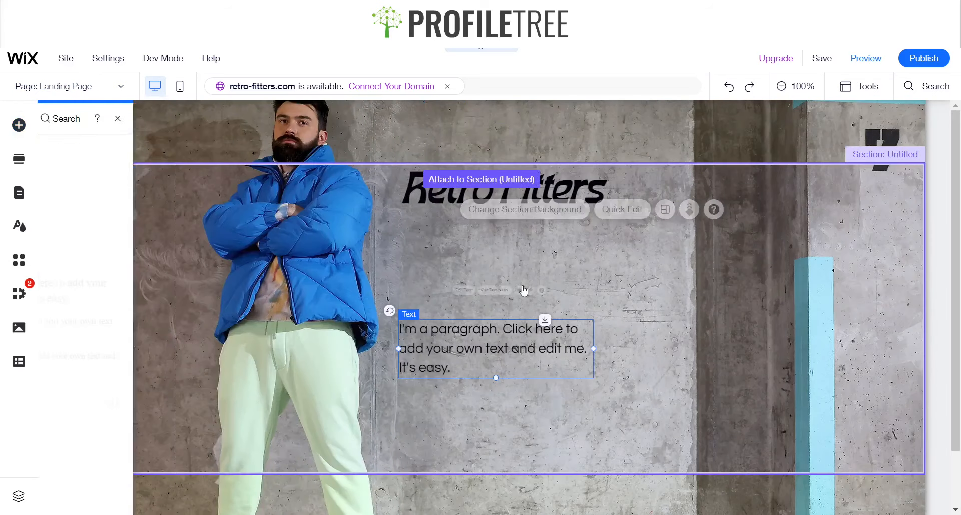
drag(490, 348, 495, 273)
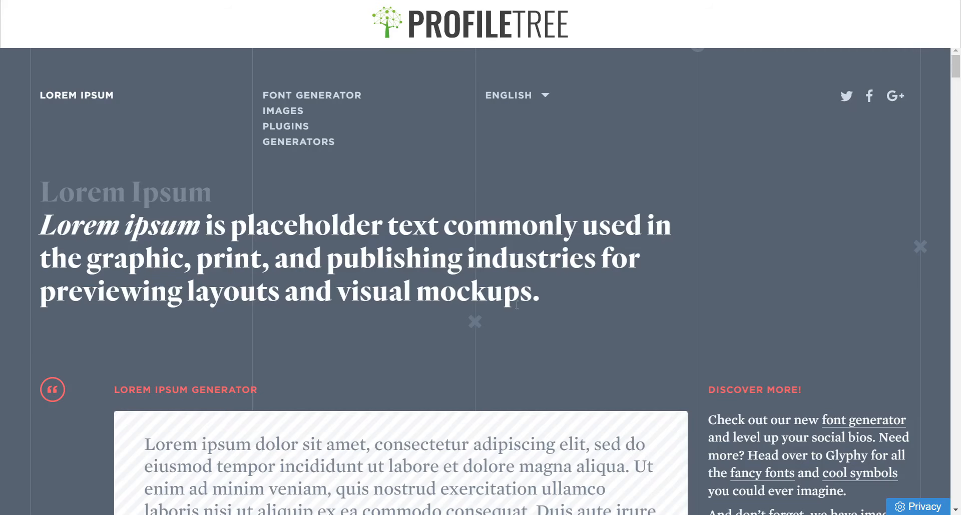
- Copy the placeholder paragraph from the Lorem Ipsum generator site and paste it over the new paragraph's text in the Wix editor
scroll(466, 353, down, 6)
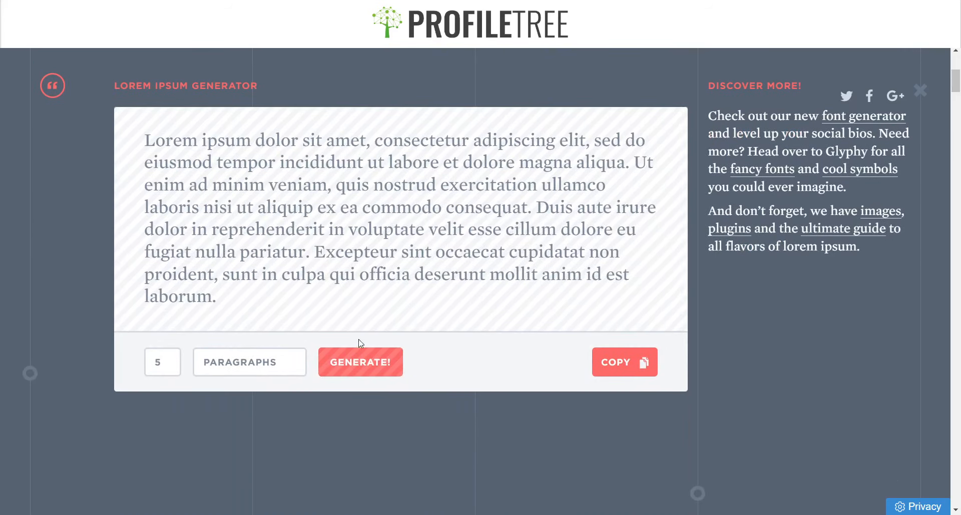
click(616, 362)
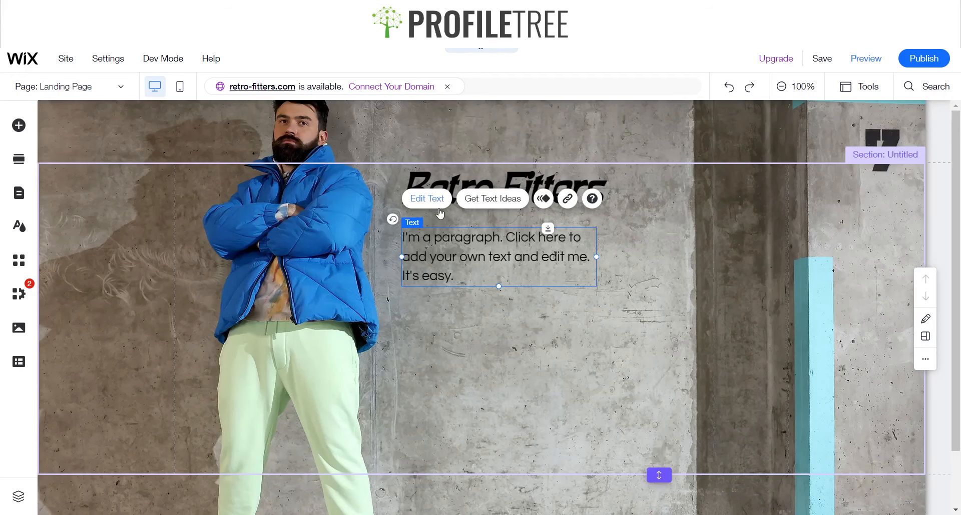
click(440, 199)
key(ctrl+v)
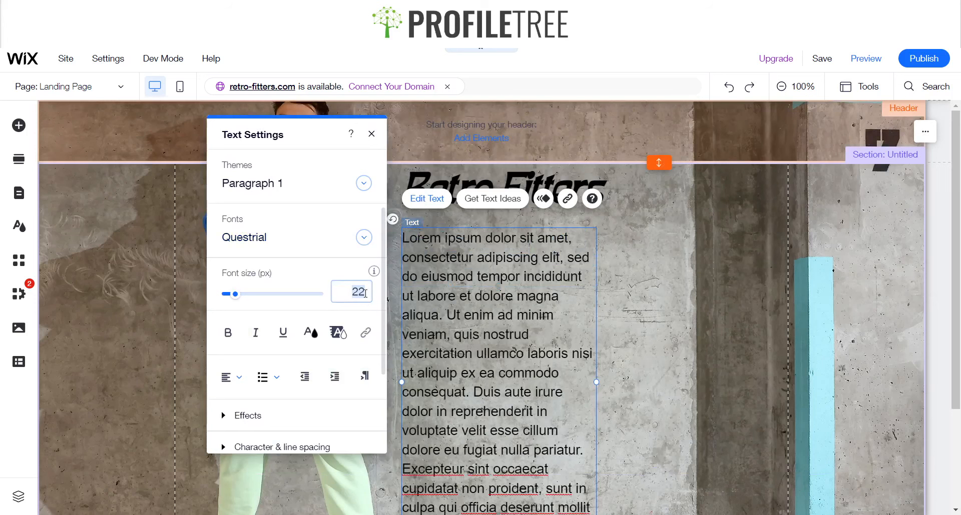
- Set the whole Lorem ipsum paragraph to 15 px, close its text settings, and extend the section's lower edge well below the text
key(ctrl+a)
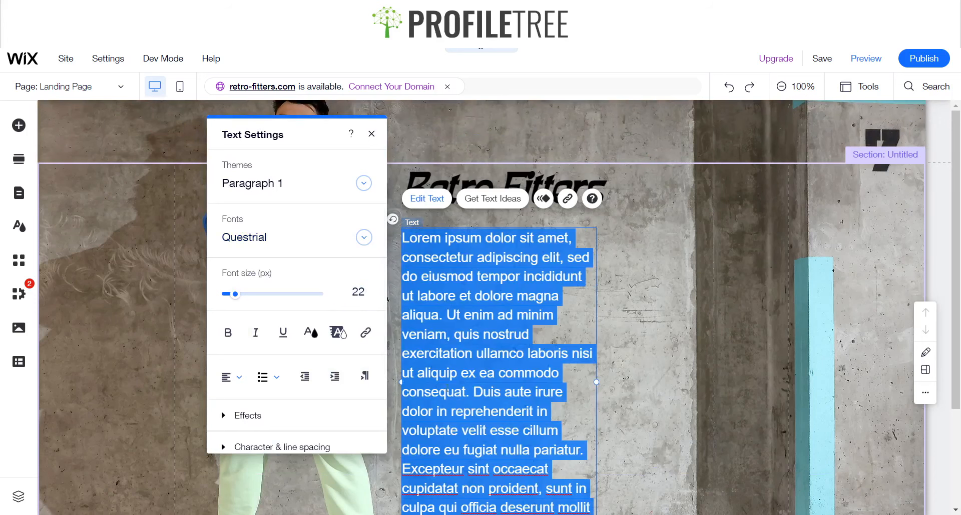
click(358, 293)
text(15)
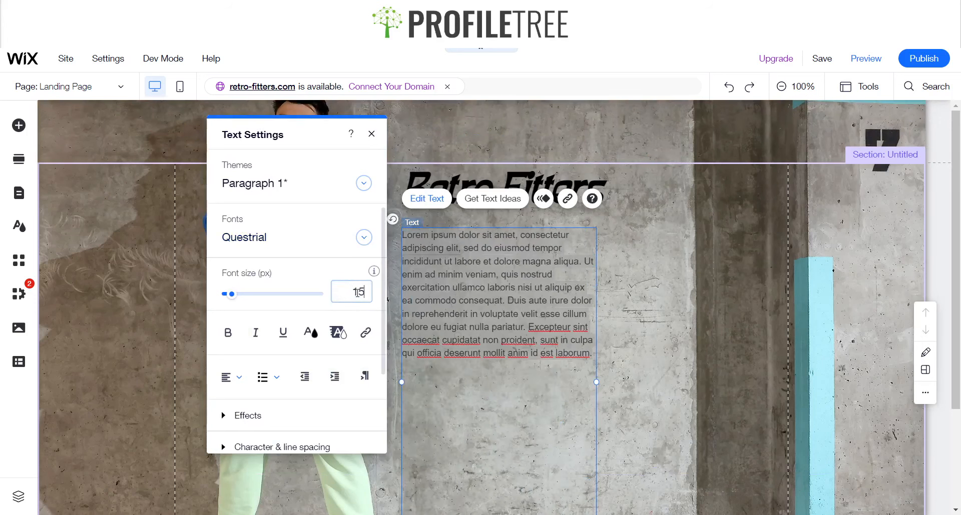
click(371, 133)
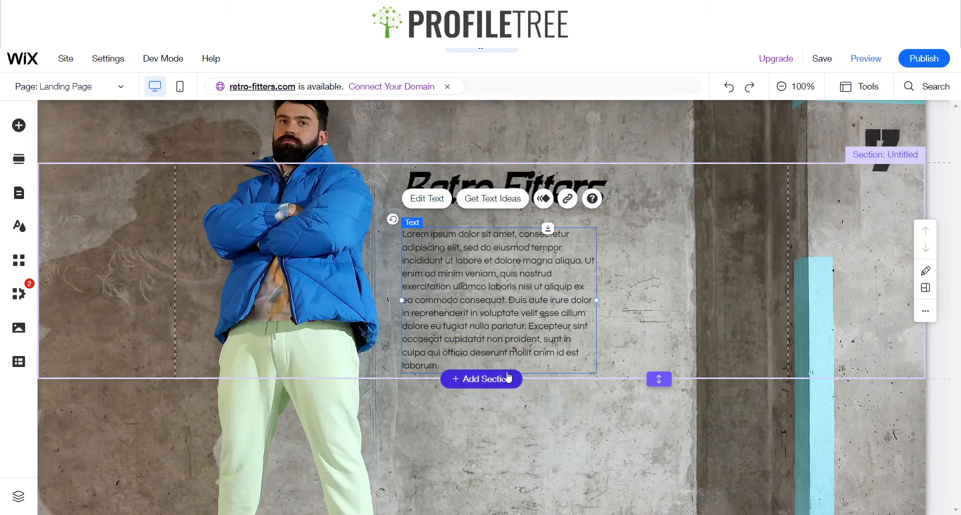
drag(665, 375, 653, 510)
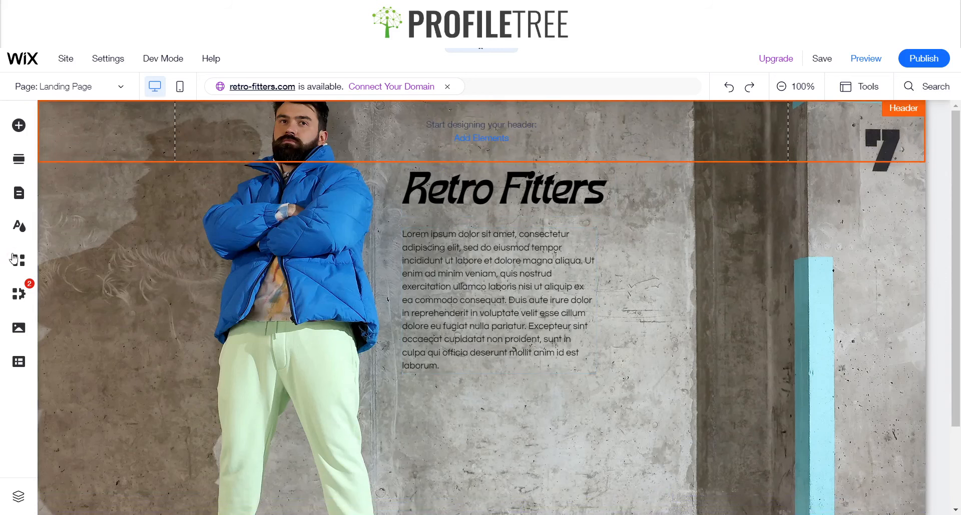
- Open the image choices for the page background and search Media from Wix for Vintage Clothing
click(19, 233)
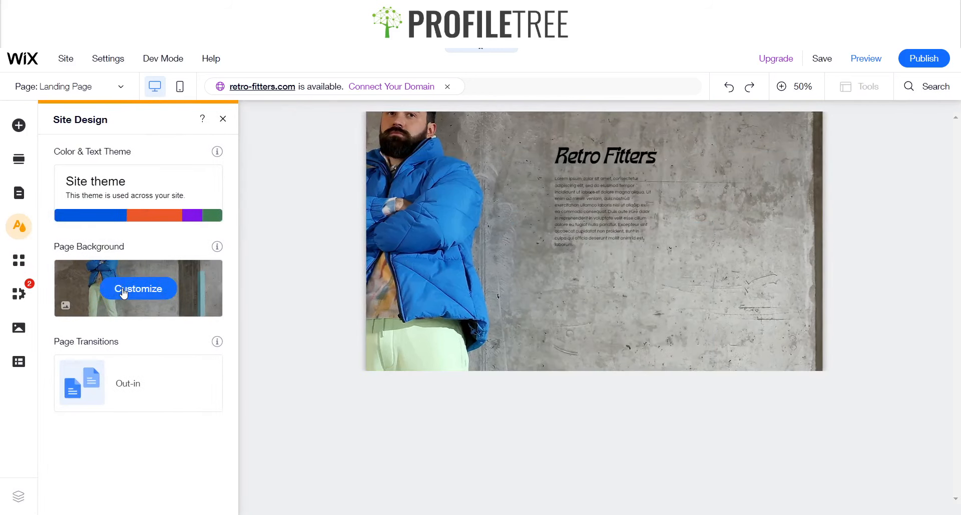
click(139, 286)
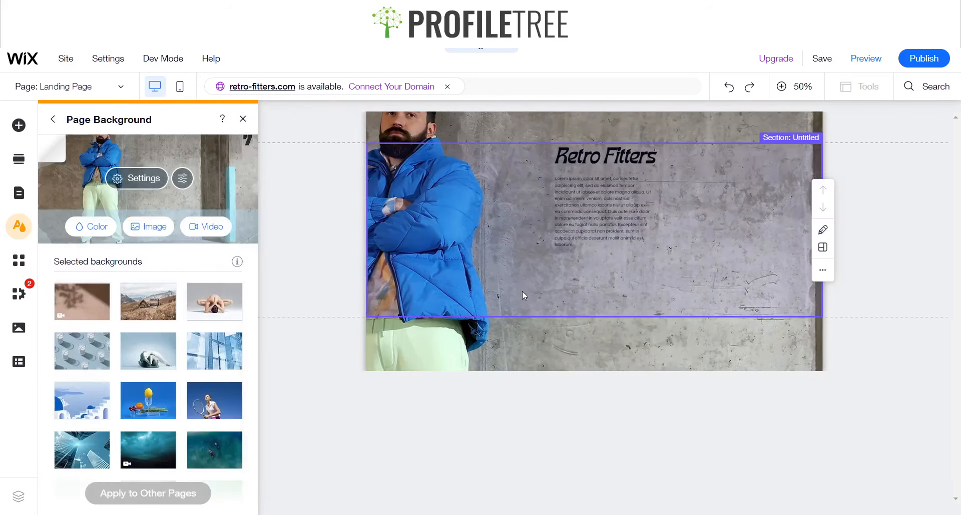
click(148, 226)
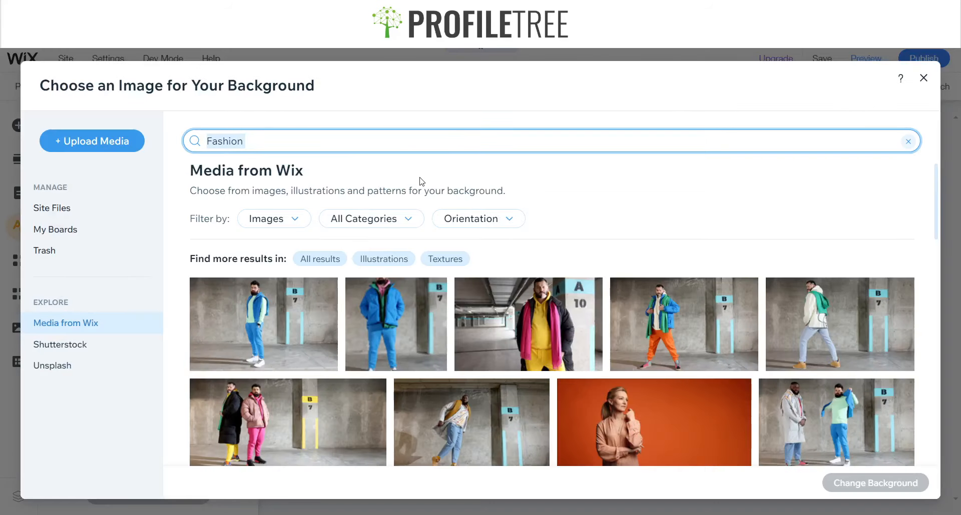
scroll(422, 181, down, 2)
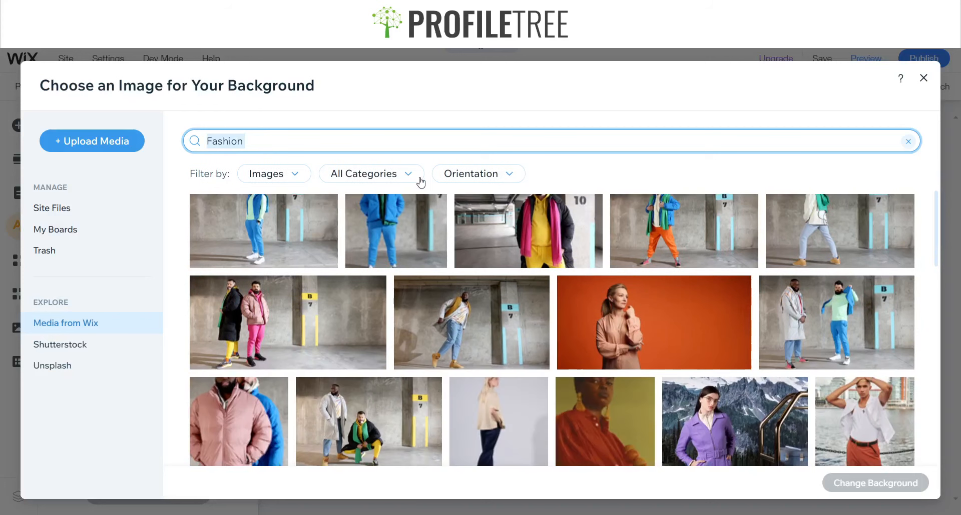
text(Retro)
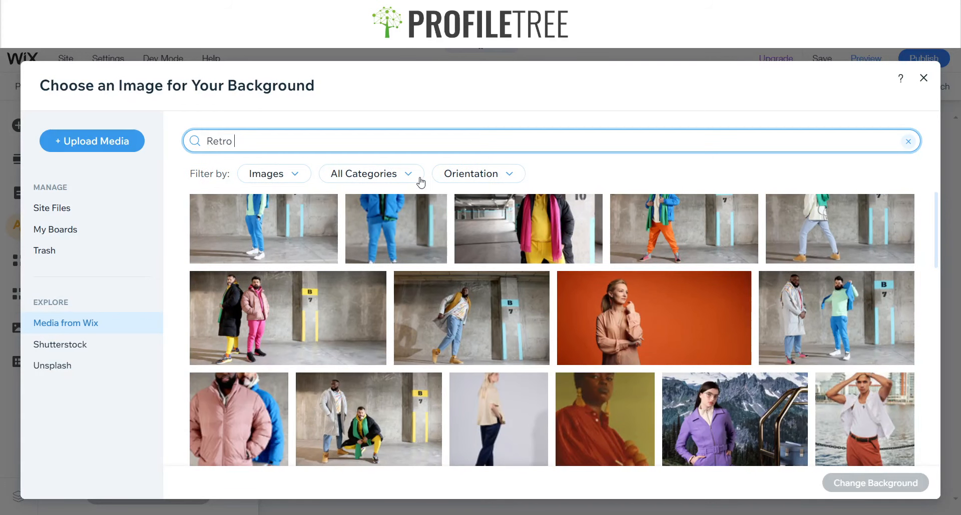
text(t)
key(BackSpace)
key(BackSpace)
key(BackSpace)
text(Vintage CLothing)
key(Return)
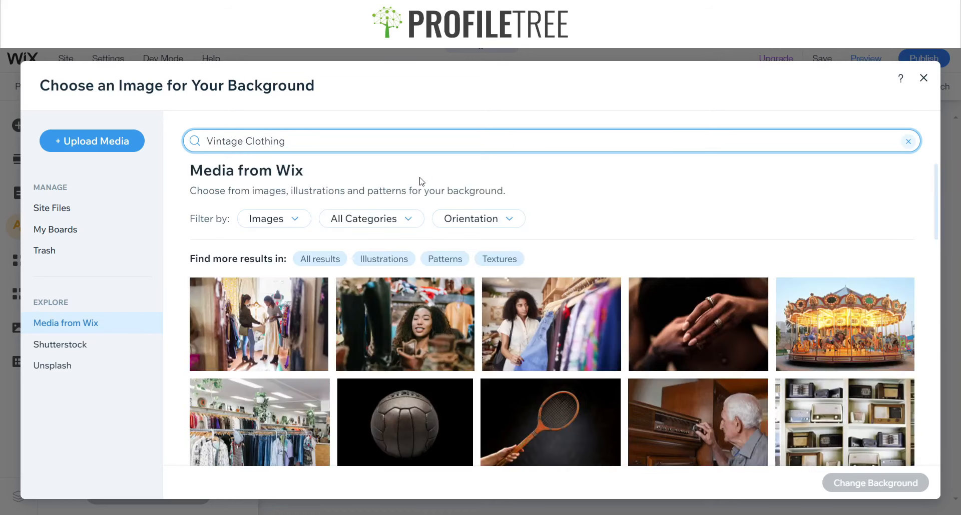
- Browse the Vintage Clothing images for a suitable page background
scroll(599, 235, down, 3)
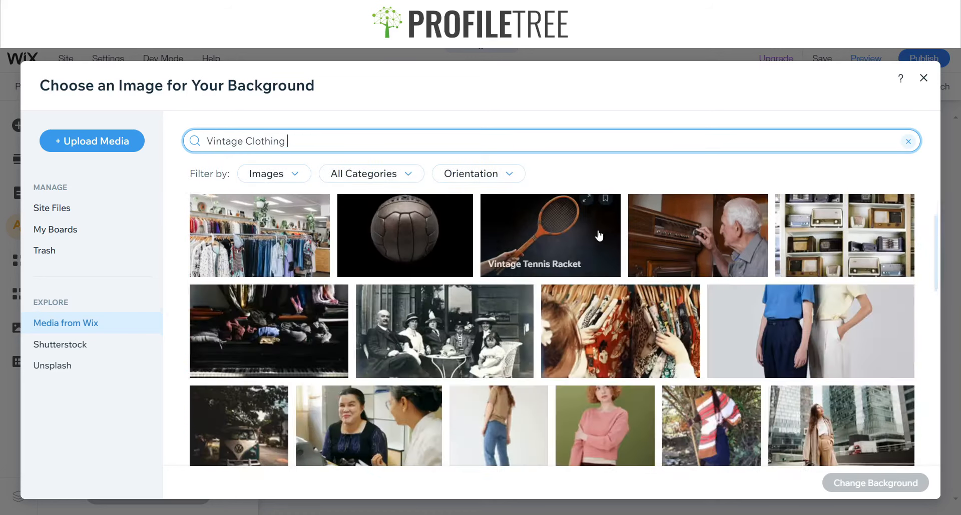
scroll(599, 235, down, 6)
scroll(600, 235, up, 2)
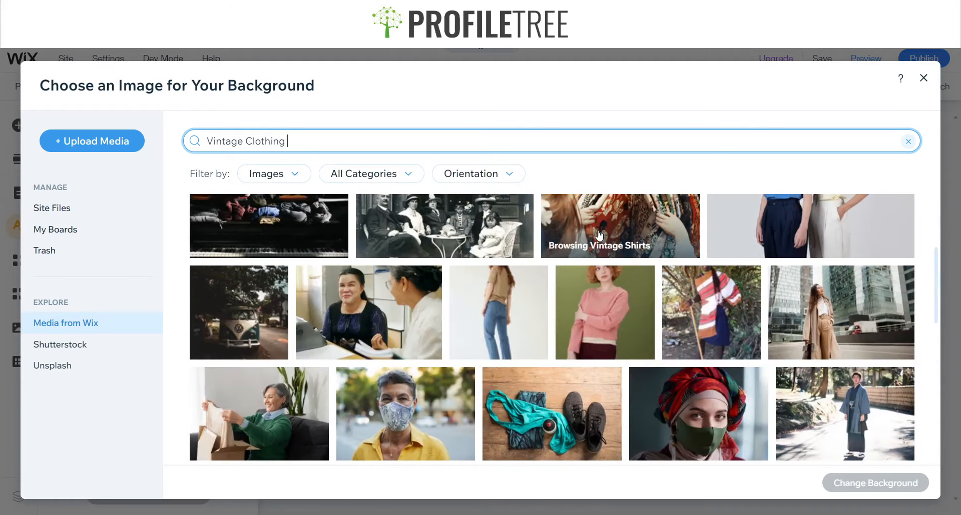
scroll(599, 235, down, 7)
scroll(600, 234, down, 3)
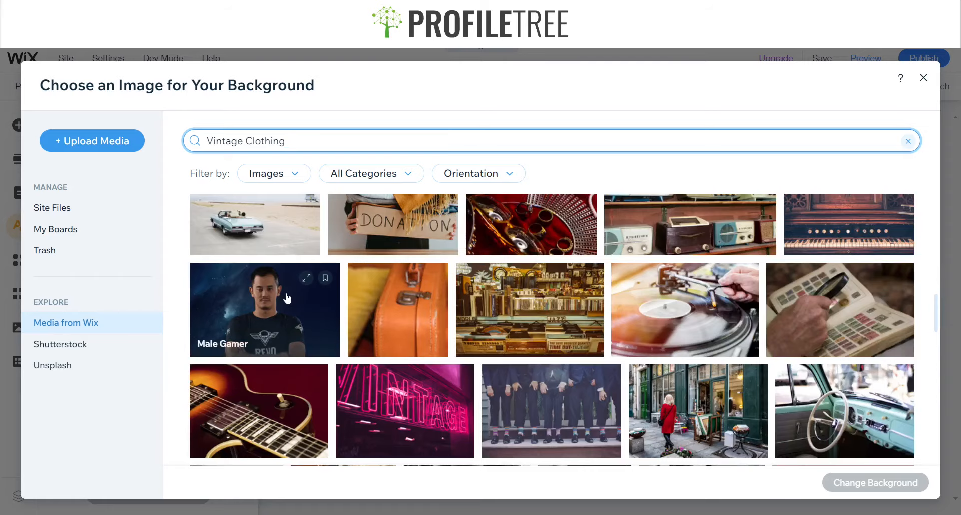
scroll(283, 321, up, 3)
scroll(283, 320, down, 8)
scroll(287, 299, down, 10)
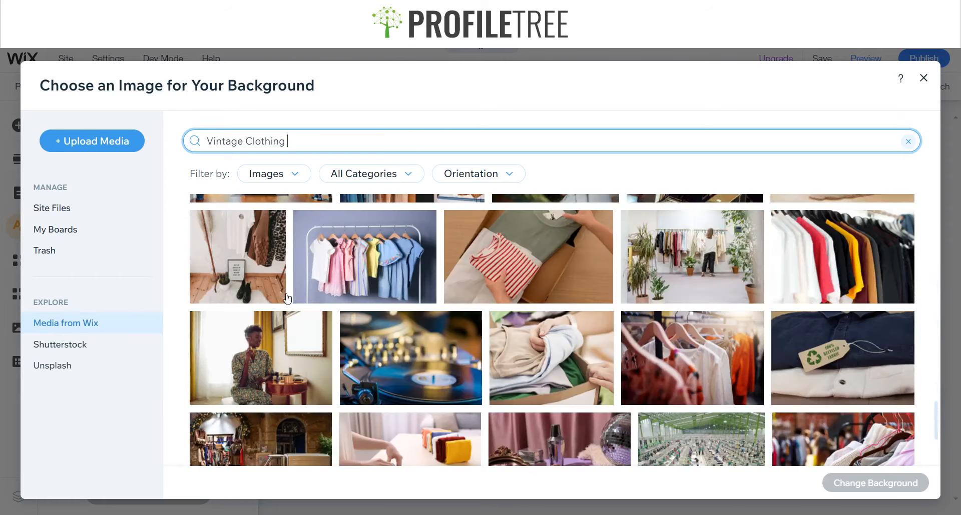
scroll(266, 250, up, 5)
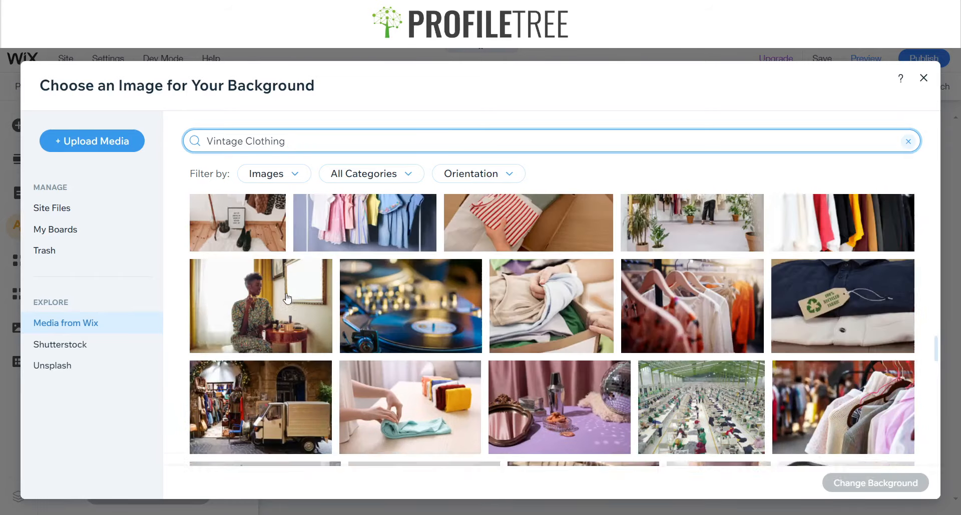
- Search the background images for Clothing, browse them, and leave the image library without choosing one
double_click(233, 141)
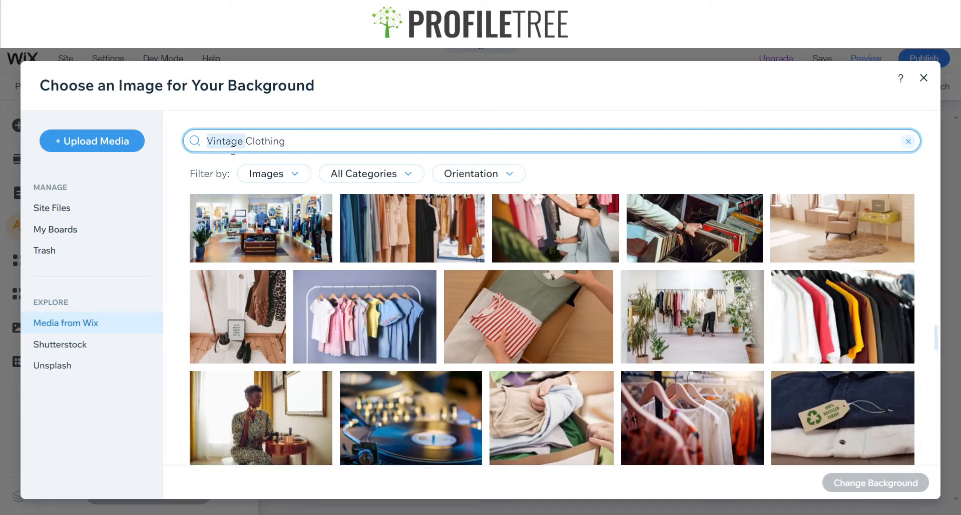
key(BackSpace)
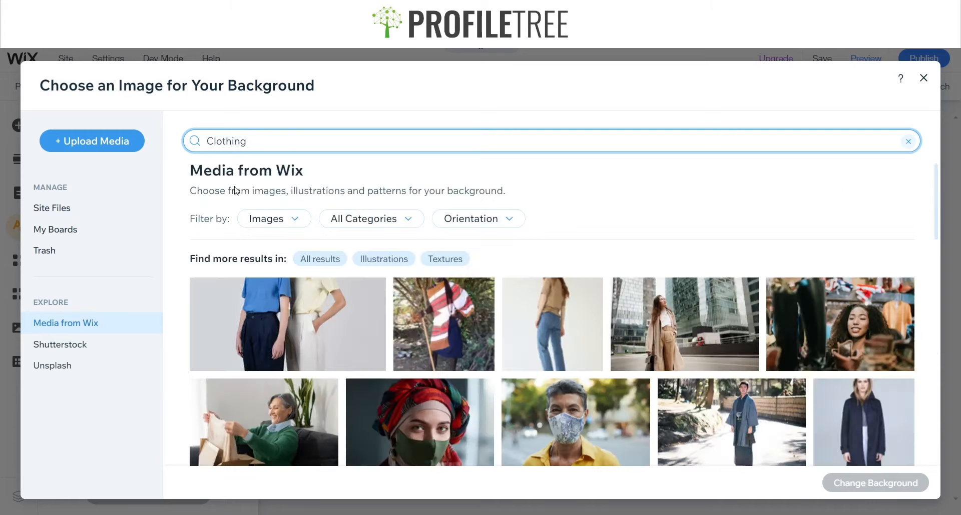
scroll(478, 186, down, 5)
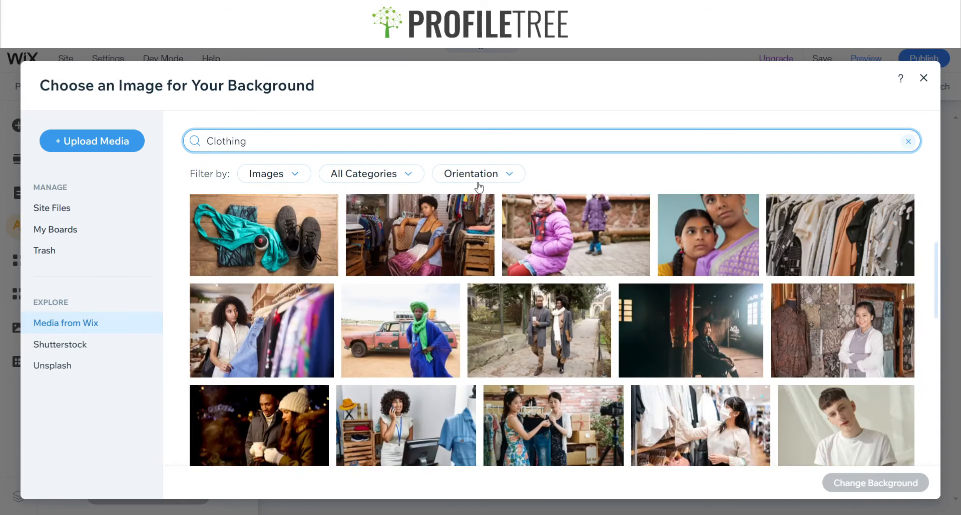
scroll(500, 210, down, 8)
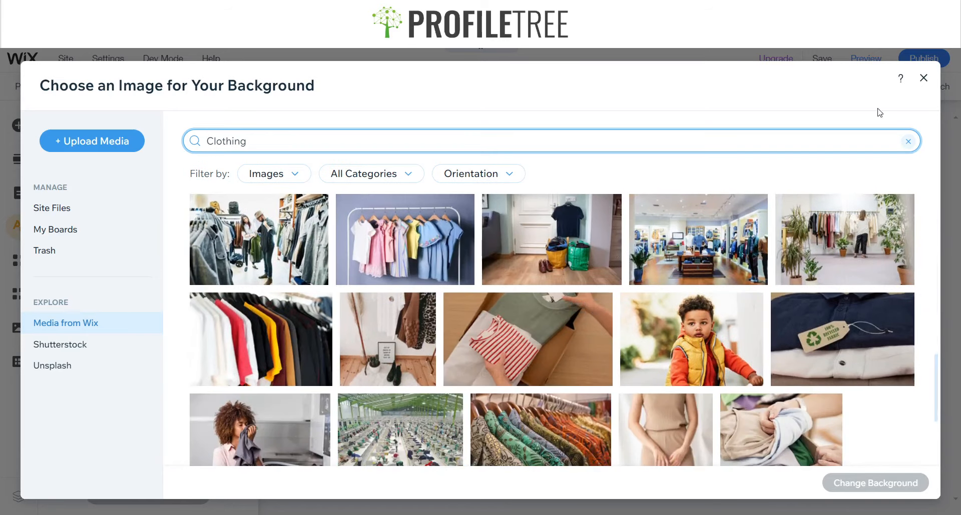
click(925, 80)
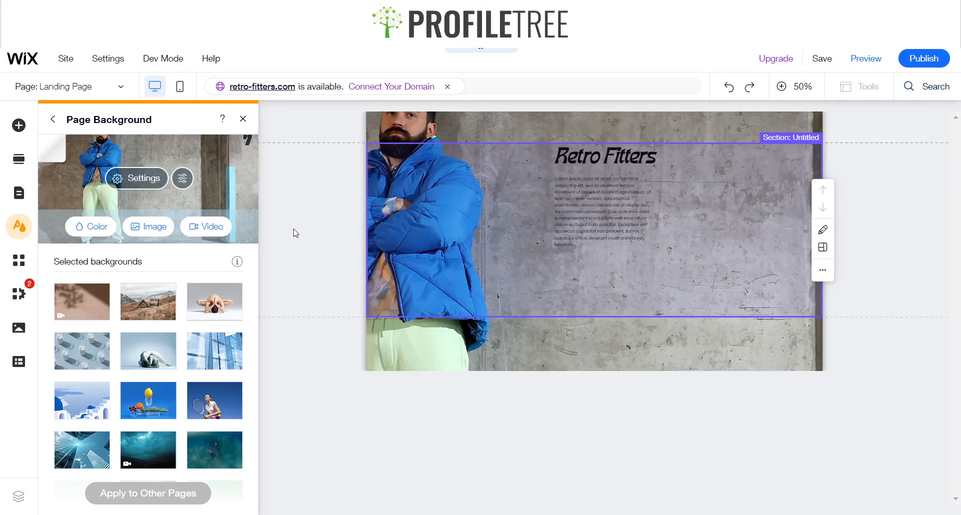
- Set the colour behind the page background image to black (#000000) in its image settings
click(144, 179)
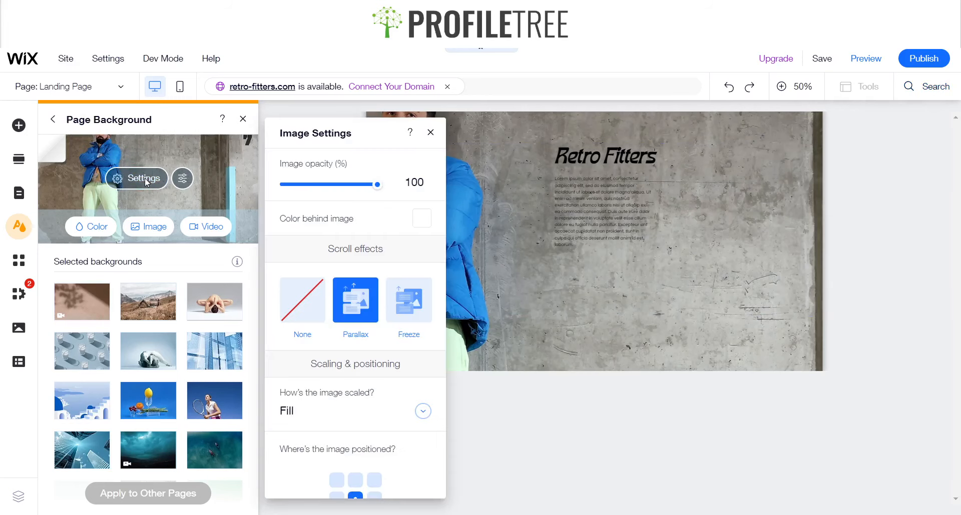
click(422, 218)
click(551, 289)
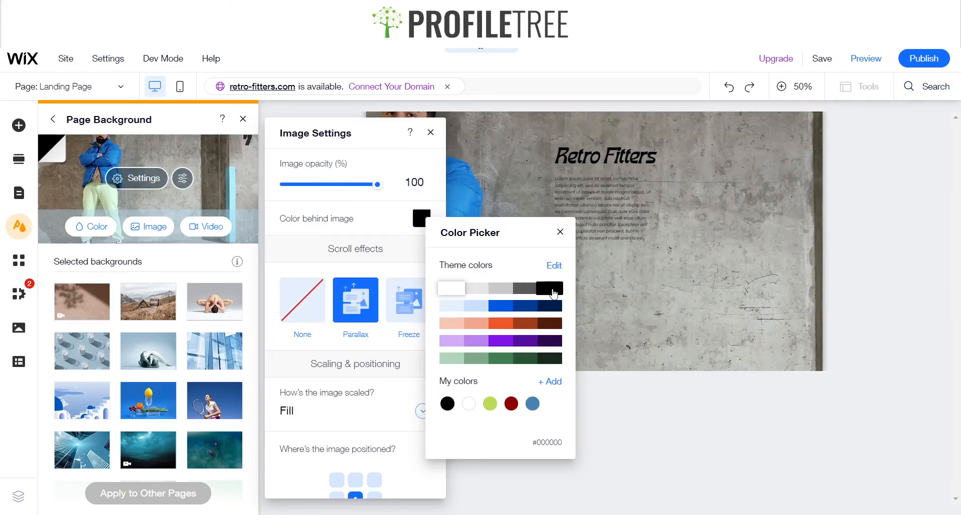
click(561, 232)
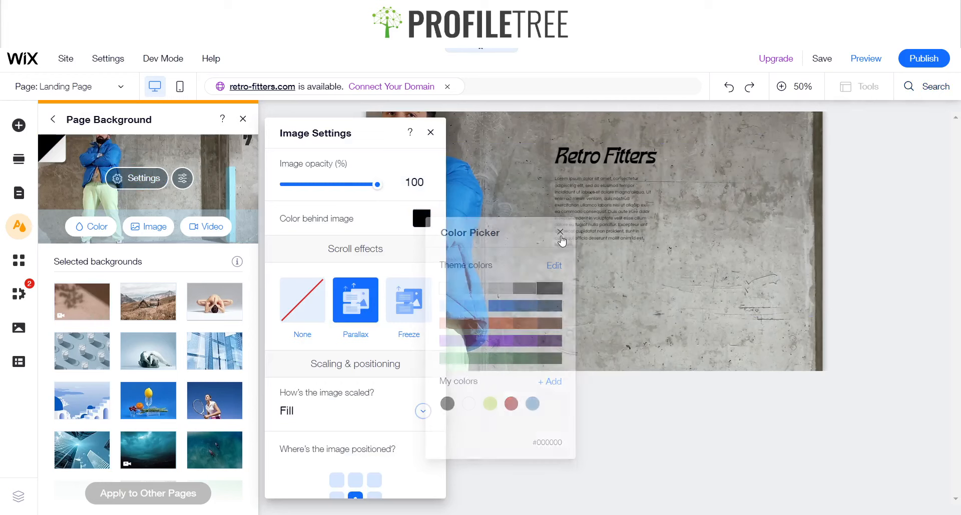
- Set the background image's opacity to 50% and close the page background settings
click(421, 181)
text(80)
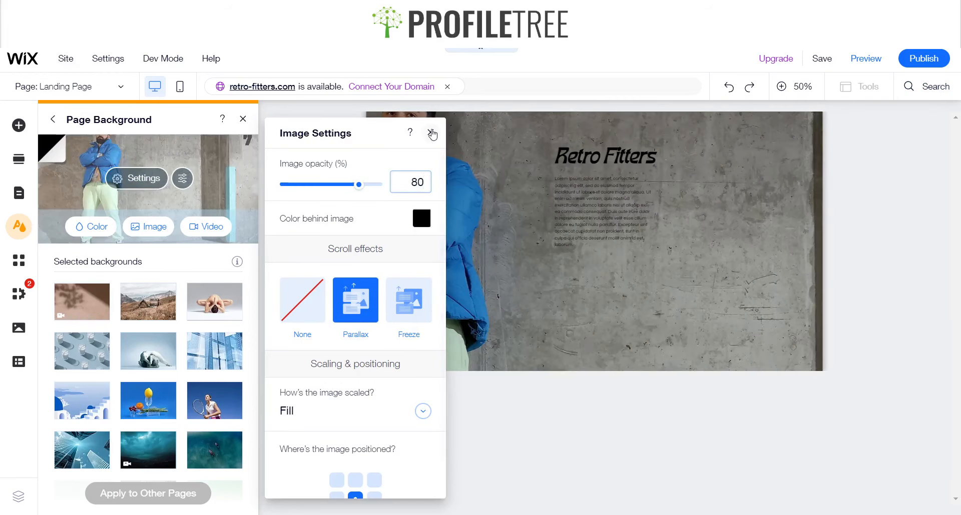
key(BackSpace)
key(BackSpace)
text(0)
key(BackSpace)
text(50)
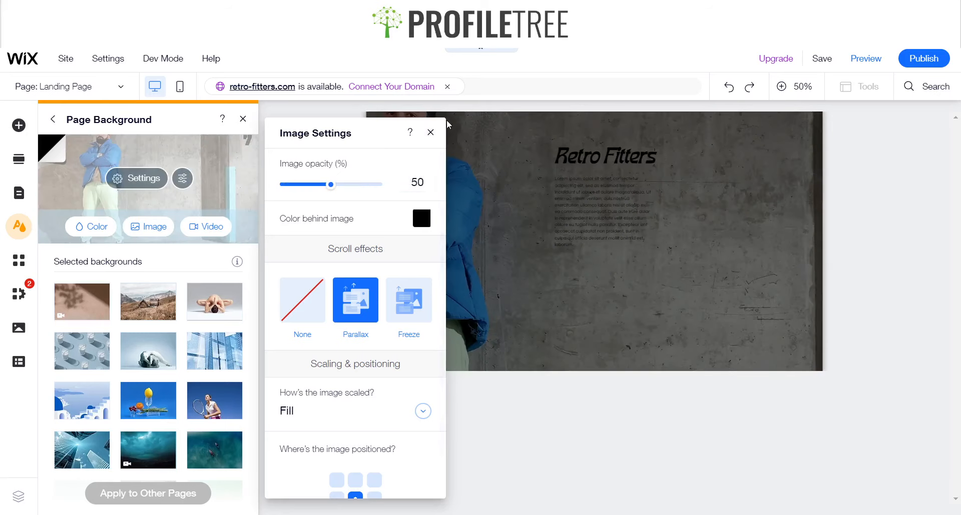
click(430, 133)
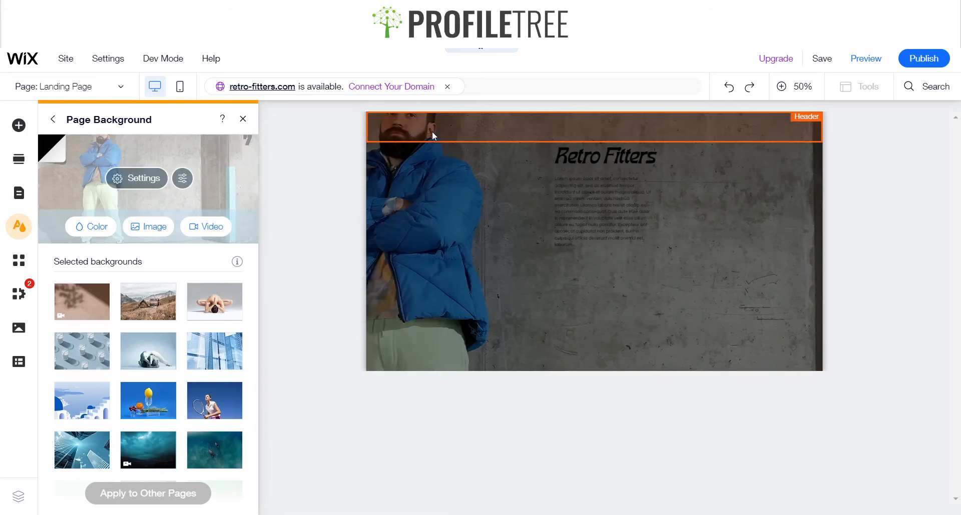
click(244, 119)
- Set the text colour of the "Retro Fitters" title to white (#FFFFFF) and close its text settings
click(471, 293)
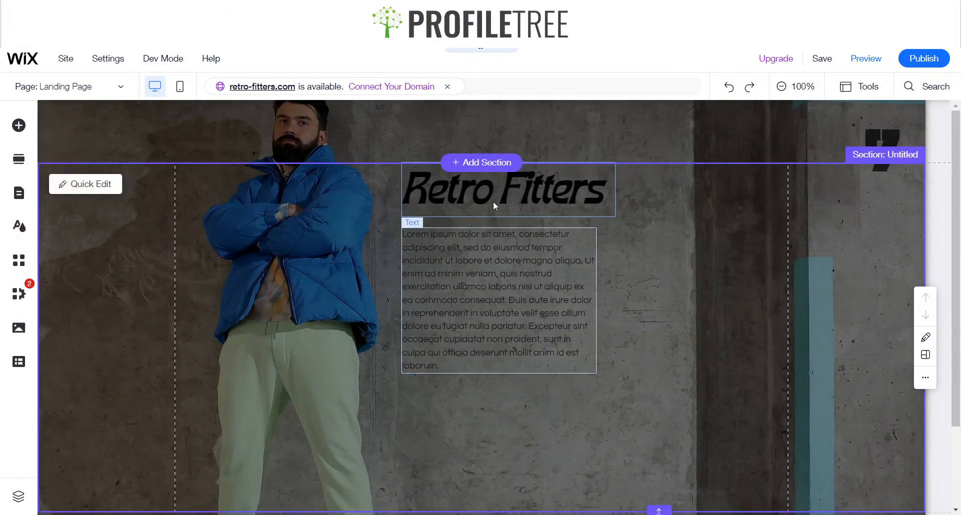
click(493, 199)
click(817, 248)
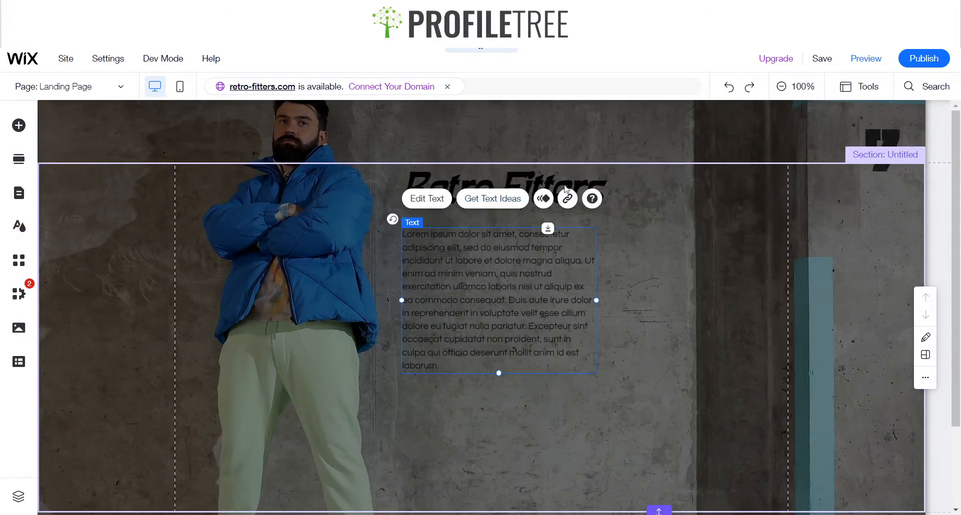
click(506, 201)
click(442, 252)
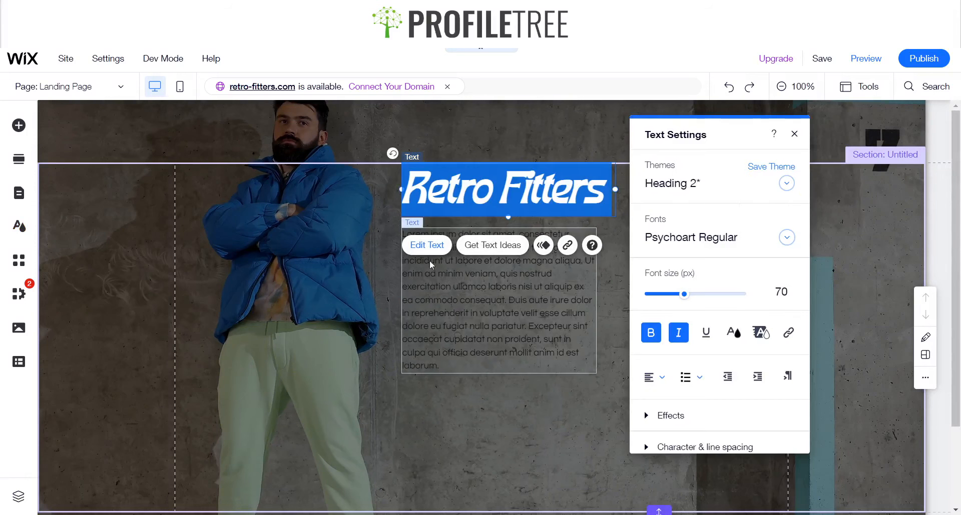
click(730, 334)
click(666, 347)
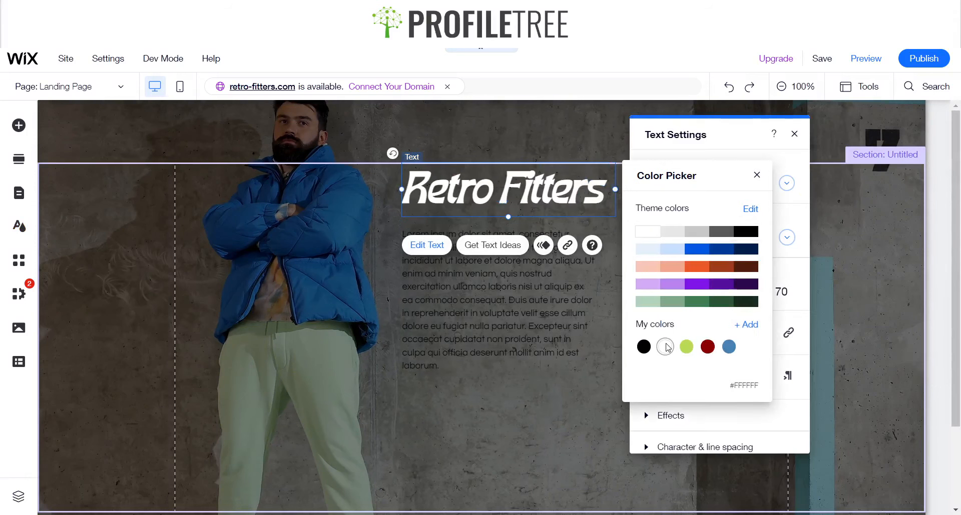
click(795, 130)
- Set the text colour of the Lorem ipsum paragraph to white
click(528, 289)
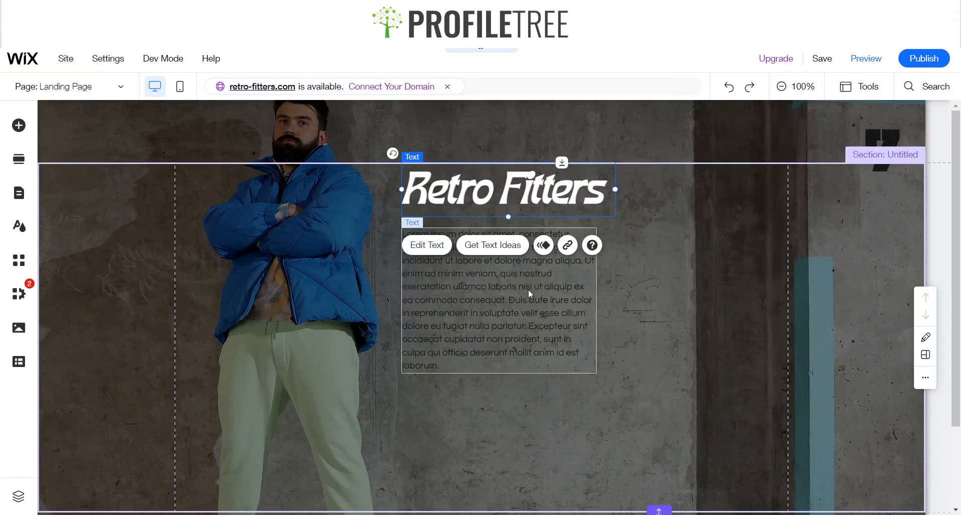
click(431, 198)
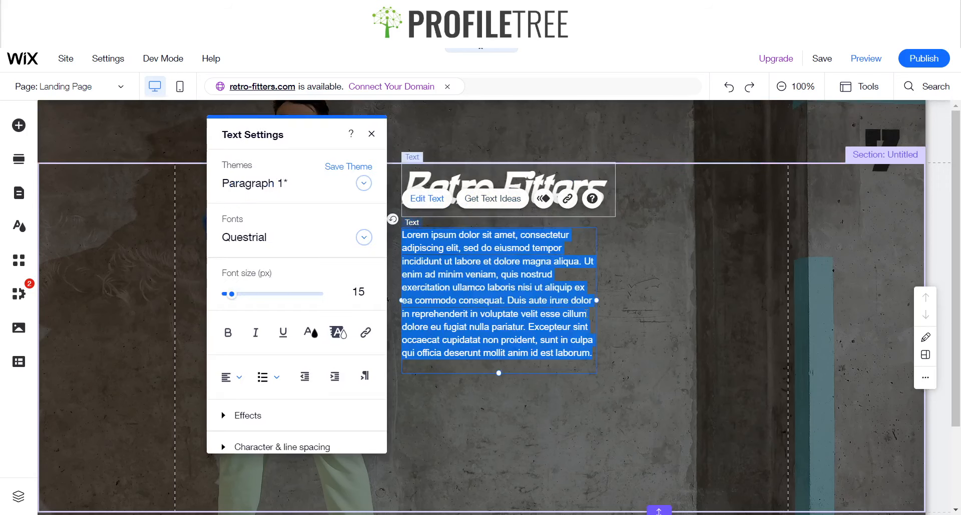
click(311, 333)
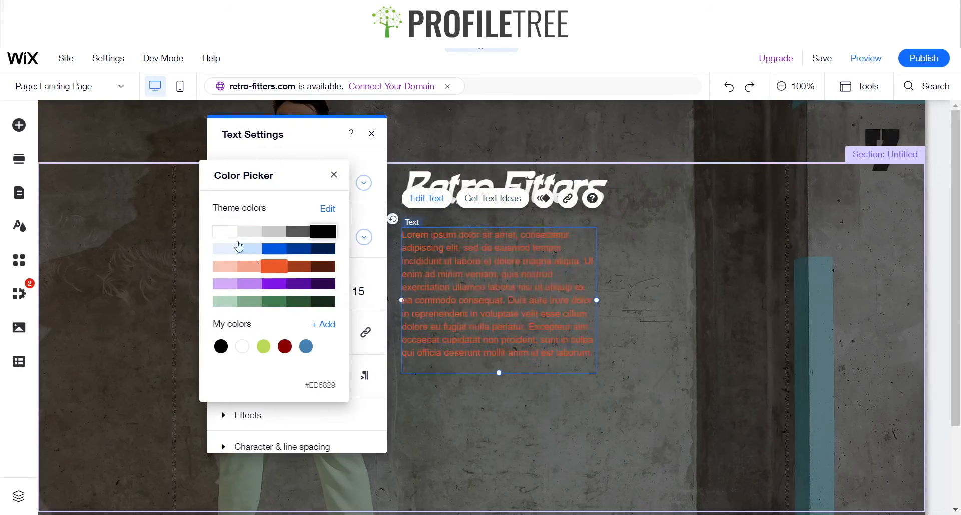
click(217, 231)
click(377, 143)
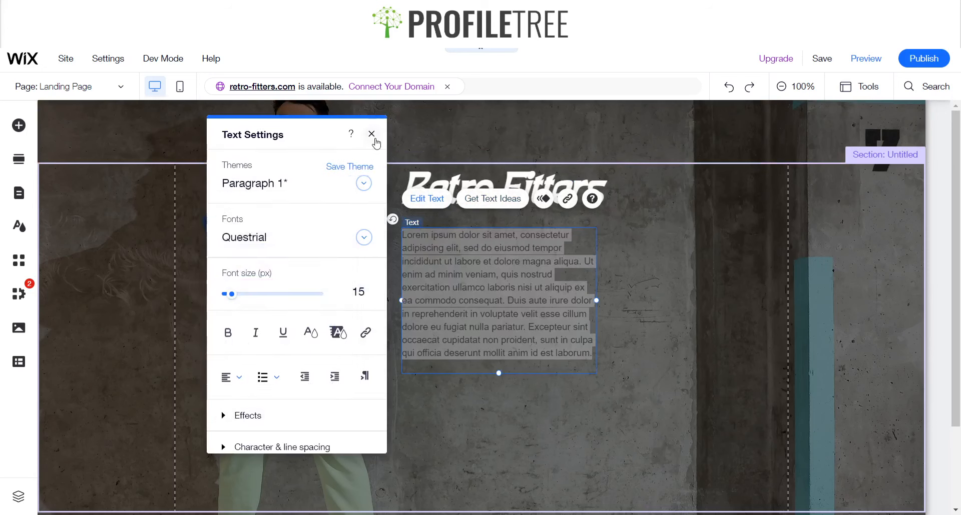
- Change the Lorem ipsum paragraph's font to Psychoart Regular and close its text settings
click(322, 239)
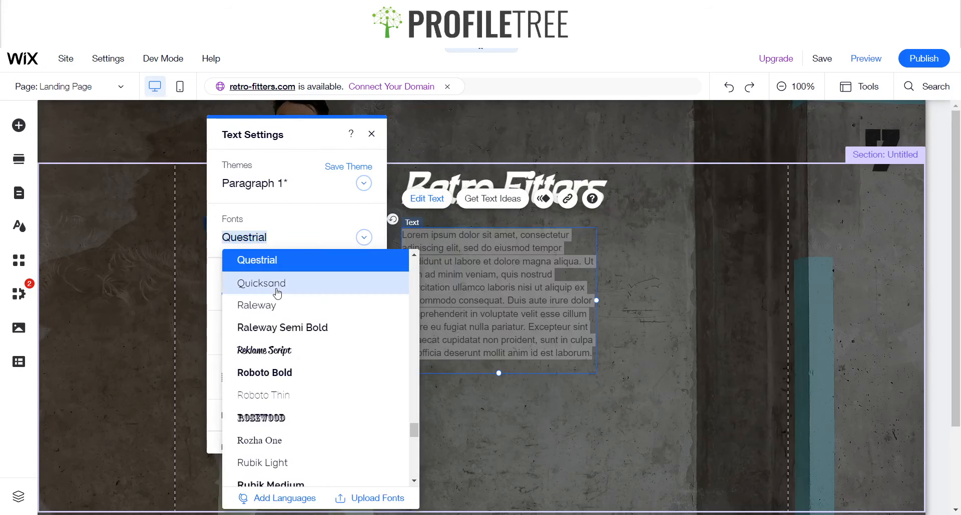
text(Psychoart Regular)
click(273, 263)
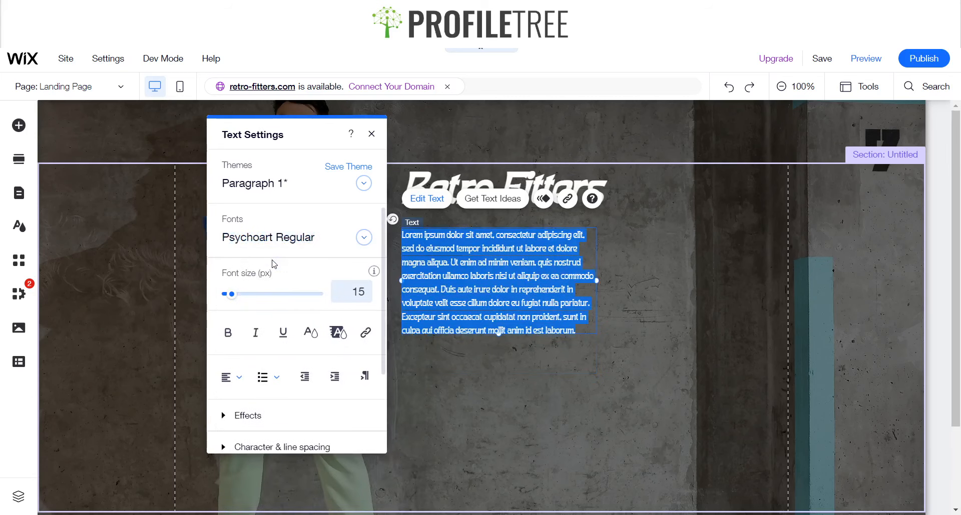
click(370, 133)
click(559, 398)
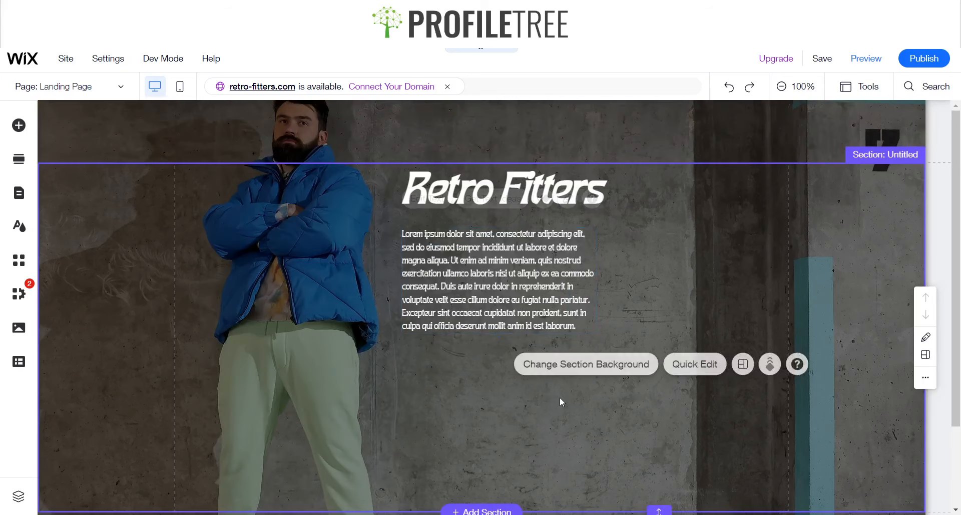
- Set the Lorem ipsum paragraph's font size to 18 px and close its text settings
click(494, 288)
click(622, 459)
click(486, 314)
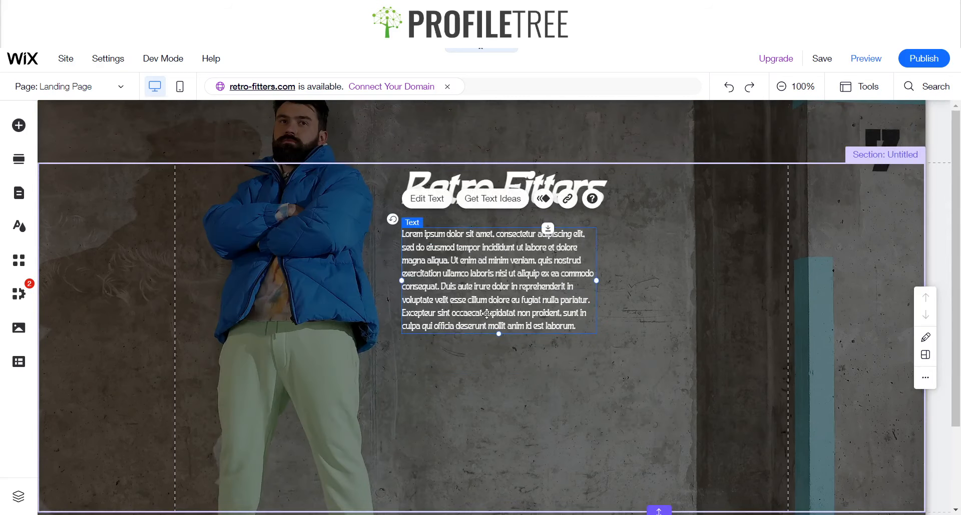
double_click(550, 309)
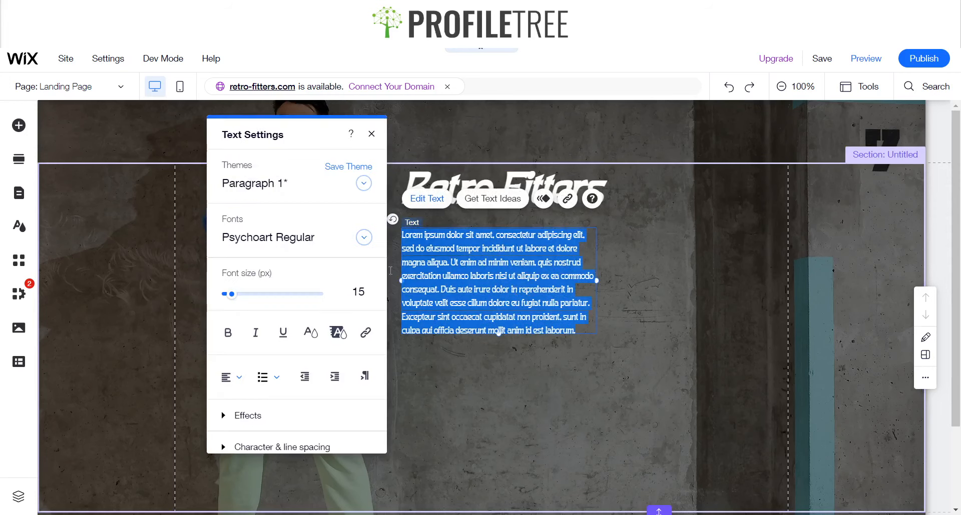
click(359, 295)
text(18)
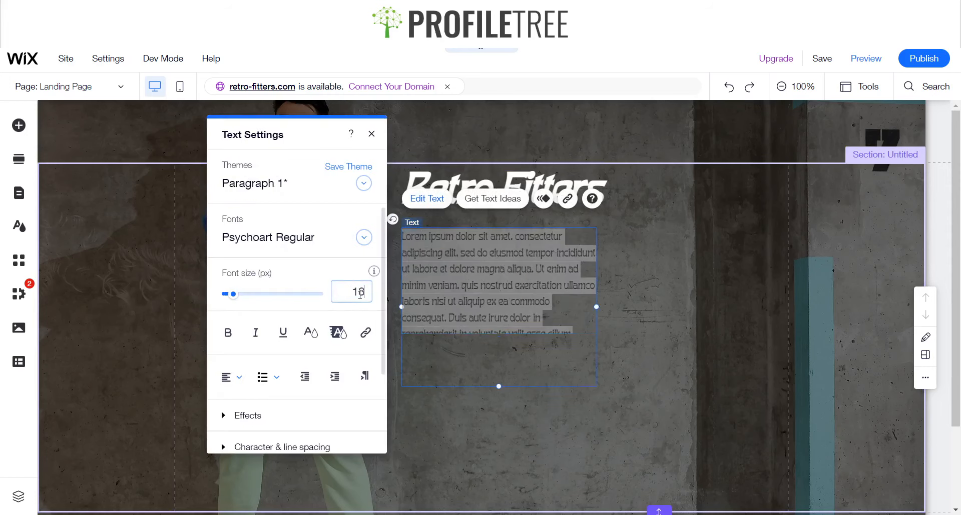
click(371, 135)
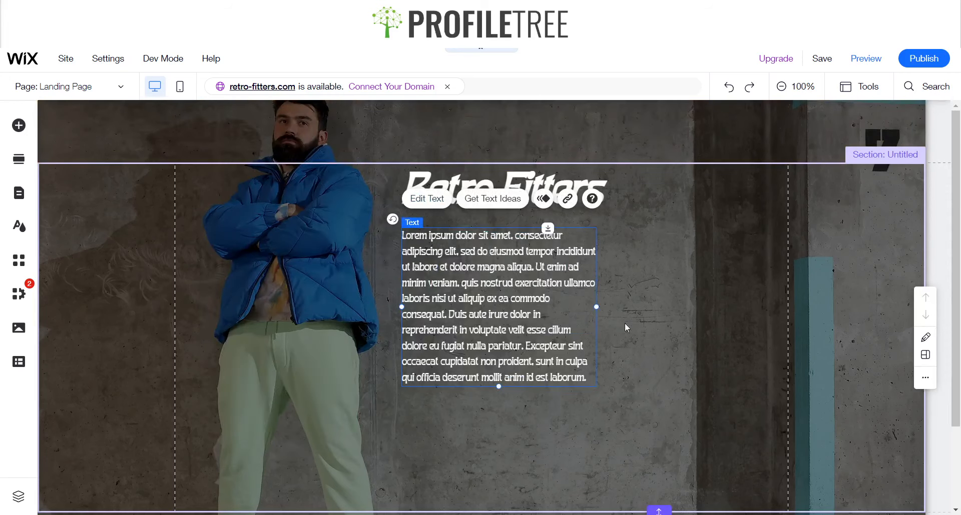
drag(595, 307, 771, 321)
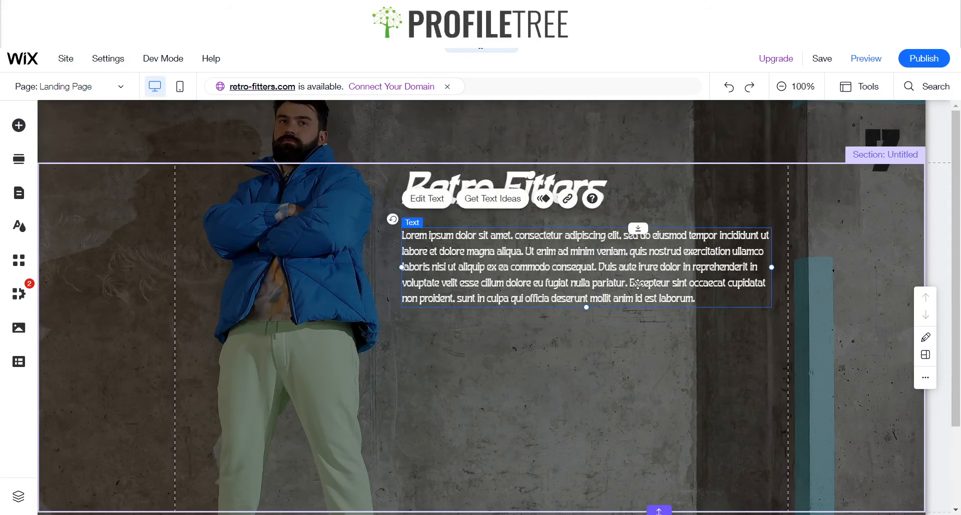
key(ctrl+z)
click(668, 344)
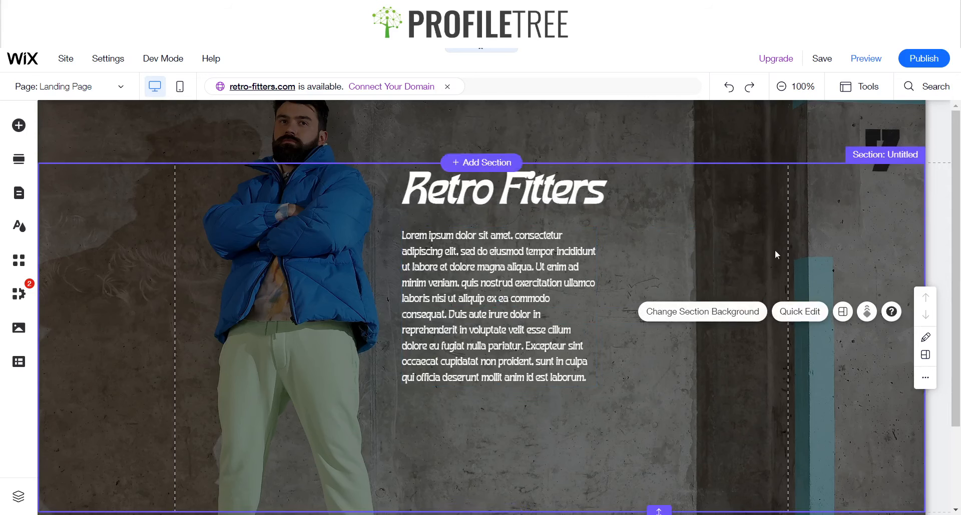
- Add a Grid gallery from the Pro Galleries elements to the page
click(21, 125)
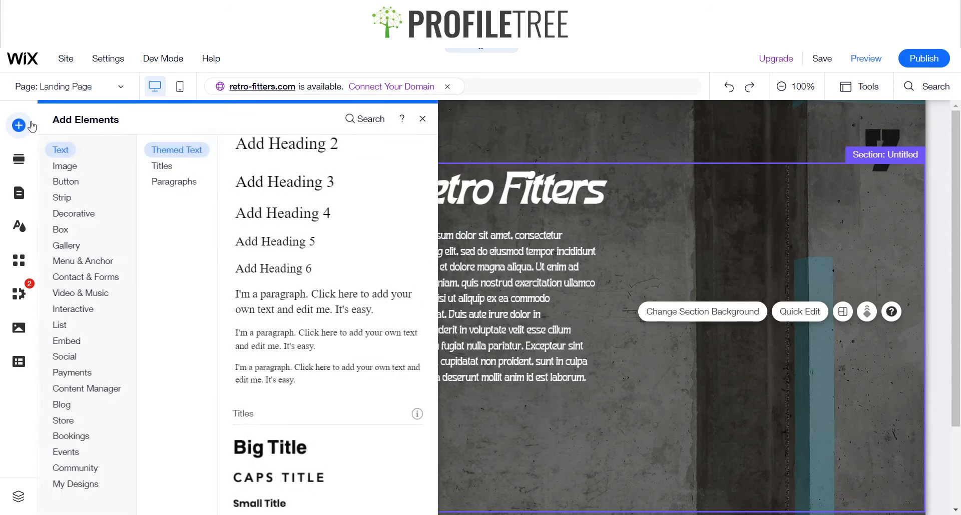
click(65, 181)
click(67, 246)
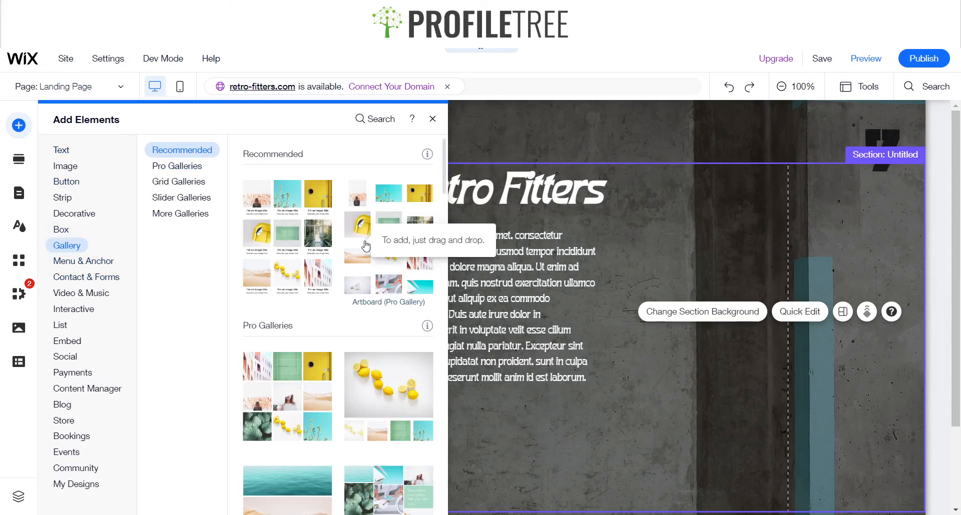
scroll(307, 340, down, 1)
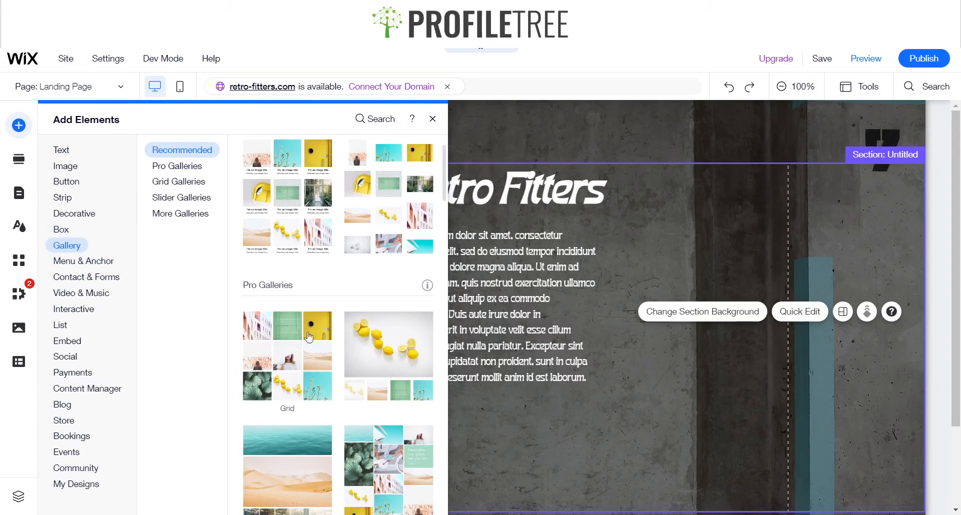
click(306, 340)
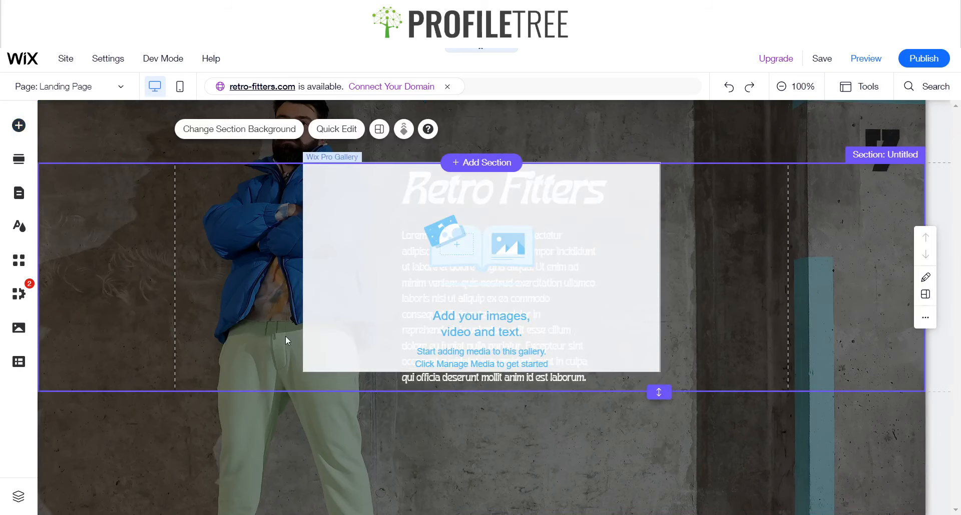
- Move the gallery directly below the "Retro Fitters" title, aligned with the title's left edge
click(388, 237)
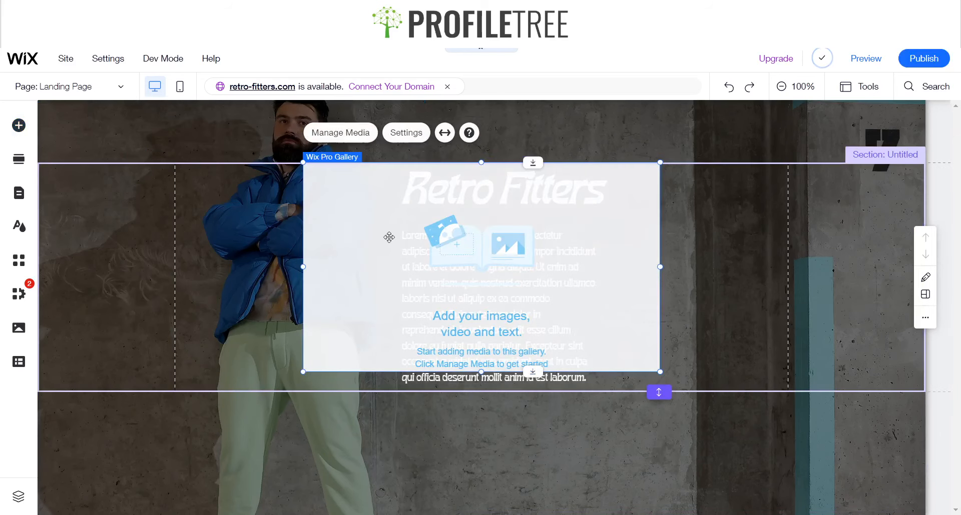
click(346, 290)
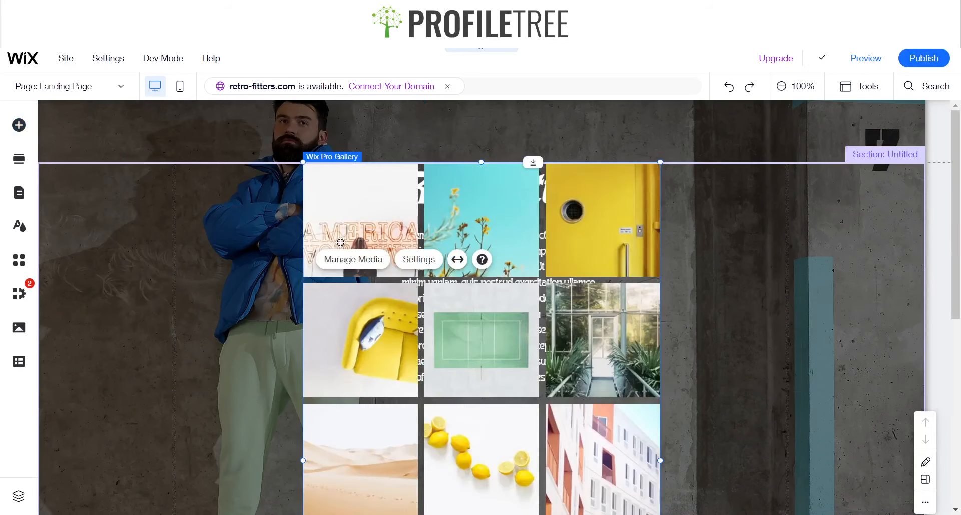
drag(340, 243, 440, 314)
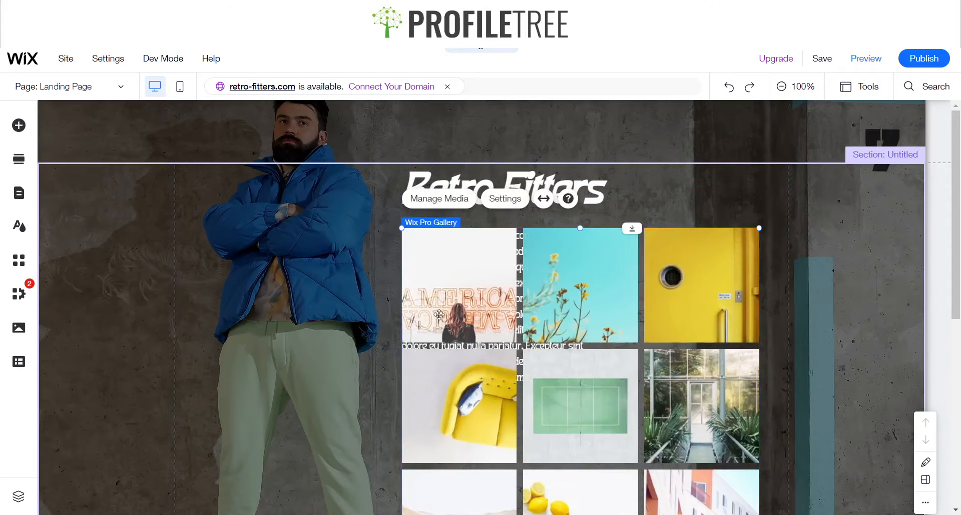
- Remove the first seven images from the gallery's media, from the neon sign through the desert dunes, and apply the change
scroll(587, 318, down, 7)
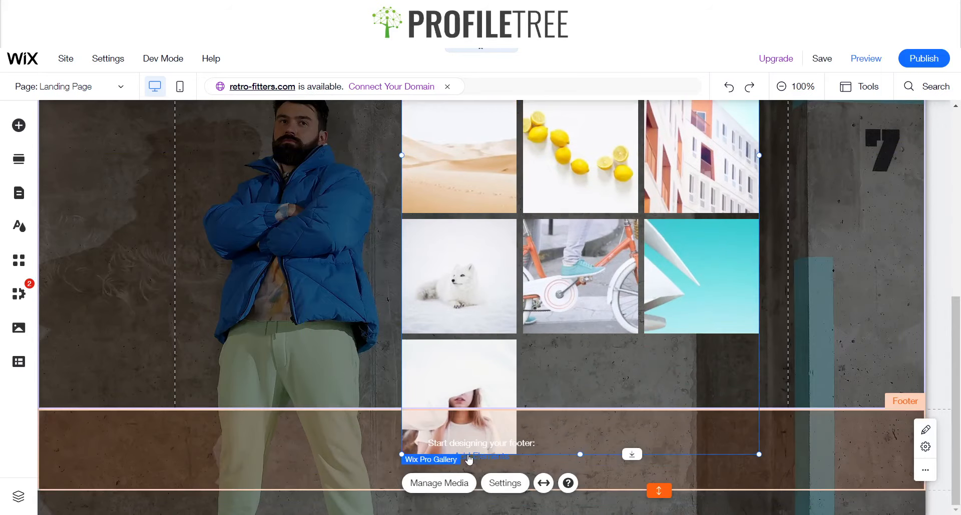
click(506, 485)
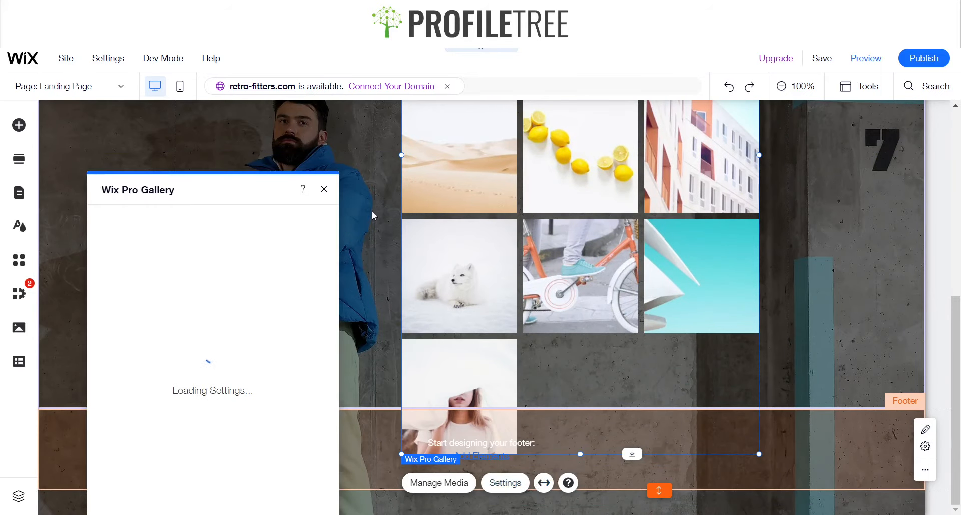
click(323, 189)
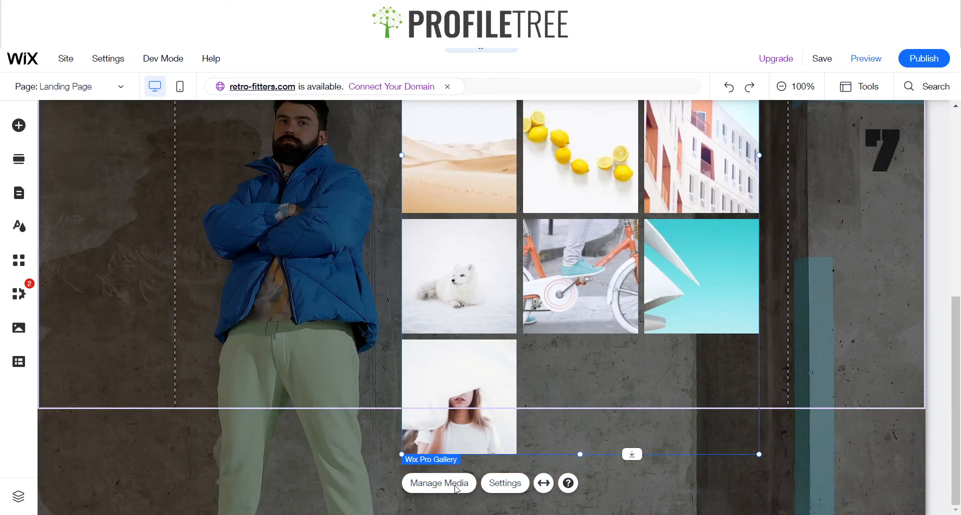
click(439, 483)
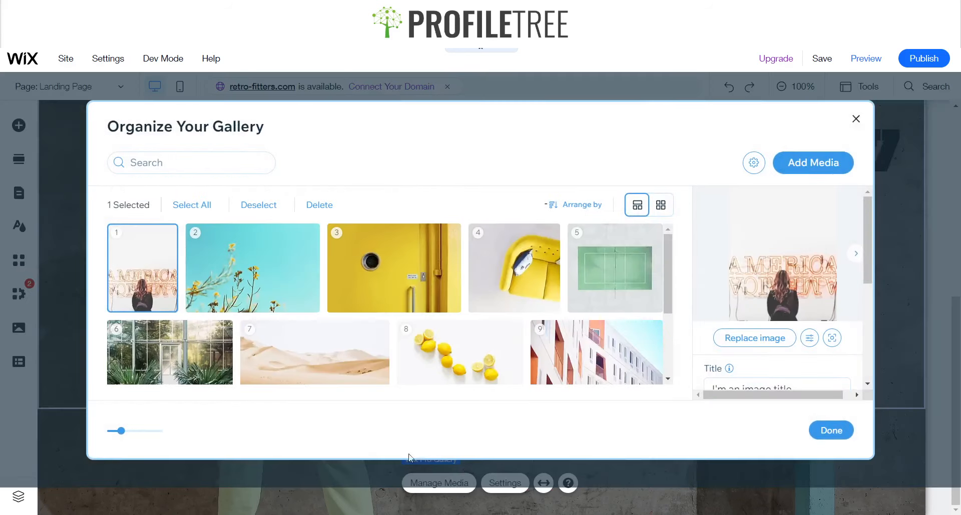
click(161, 238)
click(132, 278)
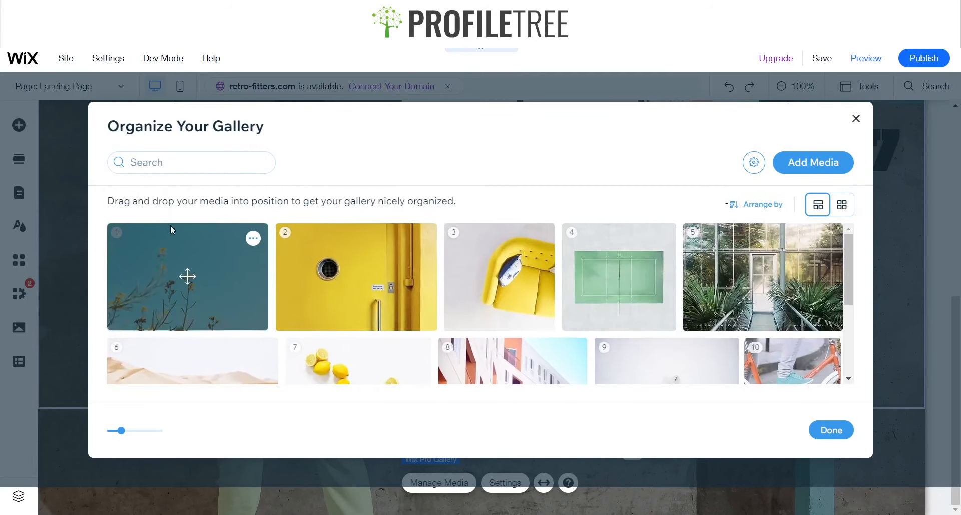
click(253, 239)
click(196, 275)
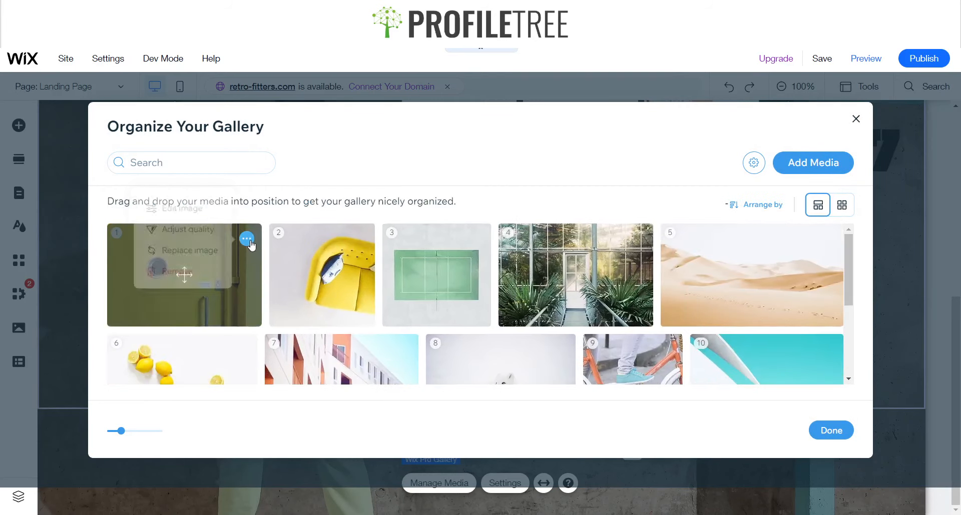
click(253, 238)
click(197, 273)
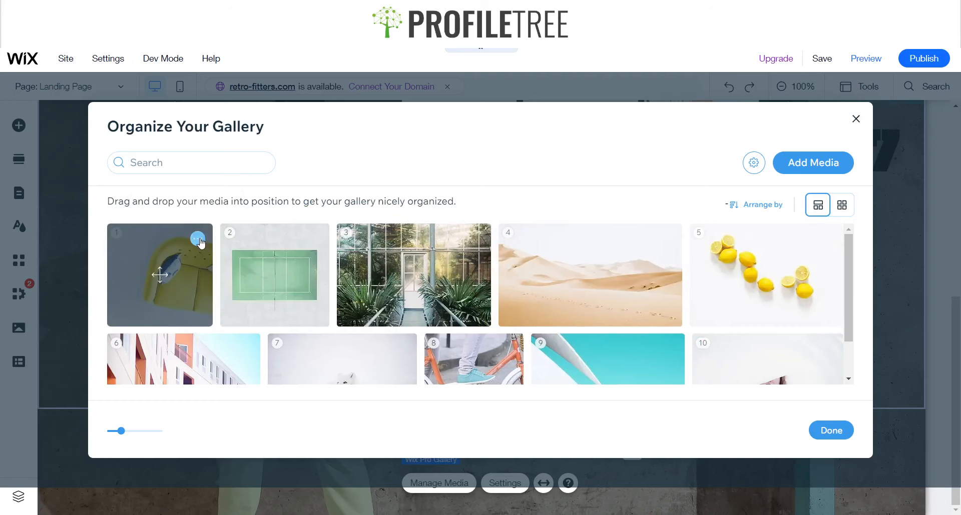
click(198, 239)
click(158, 283)
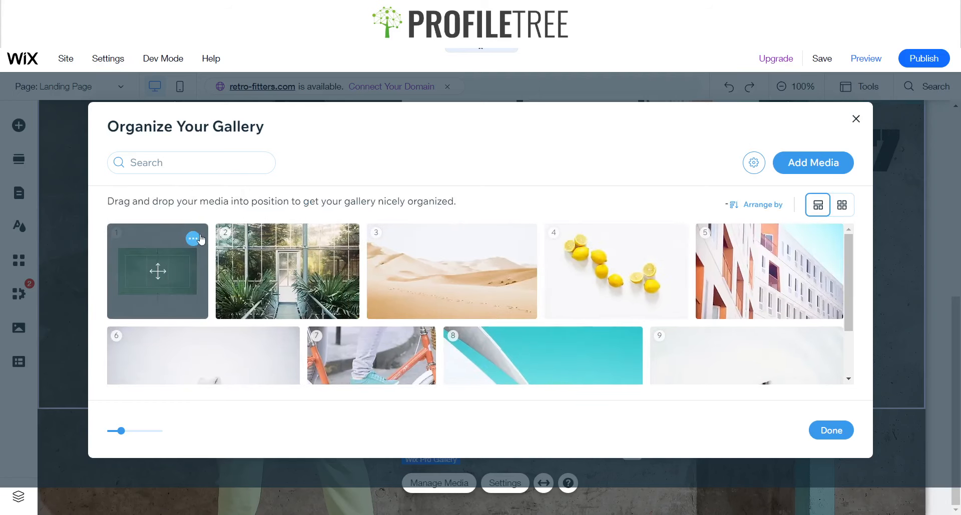
click(193, 239)
click(150, 284)
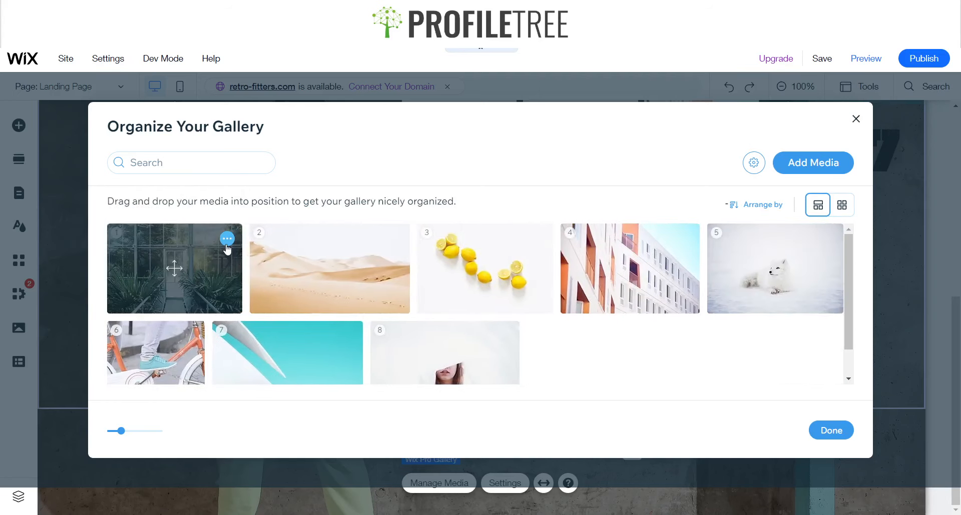
click(225, 240)
click(195, 275)
click(193, 239)
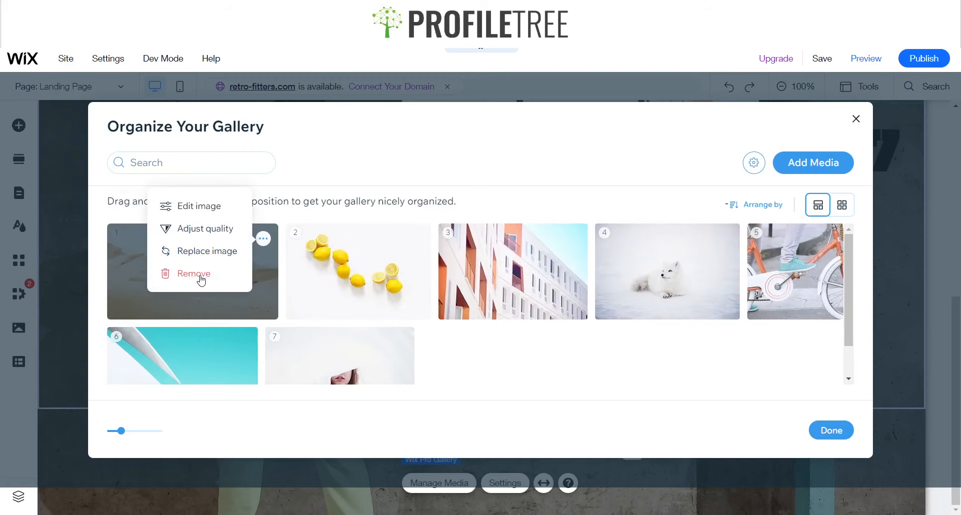
click(200, 275)
click(842, 438)
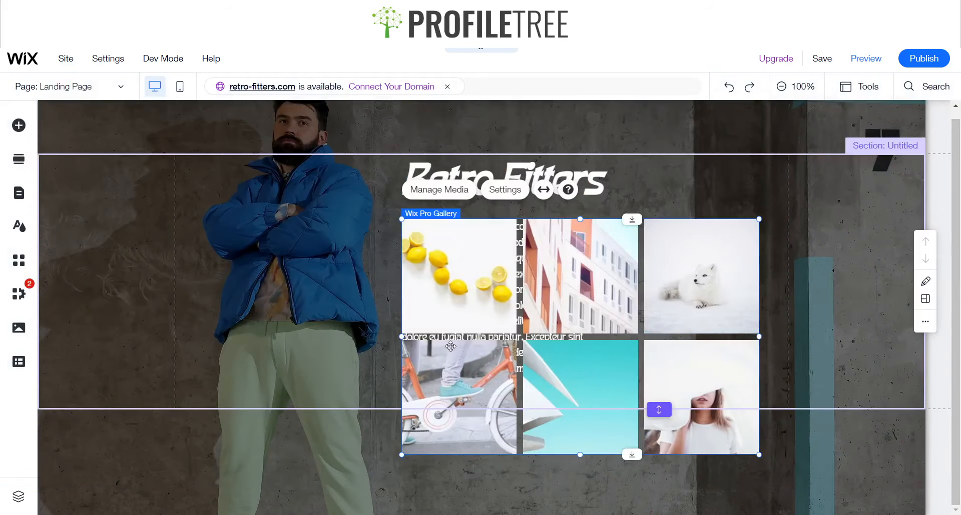
- Extend the section's bottom edge downward until the section encloses the whole image gallery
click(415, 460)
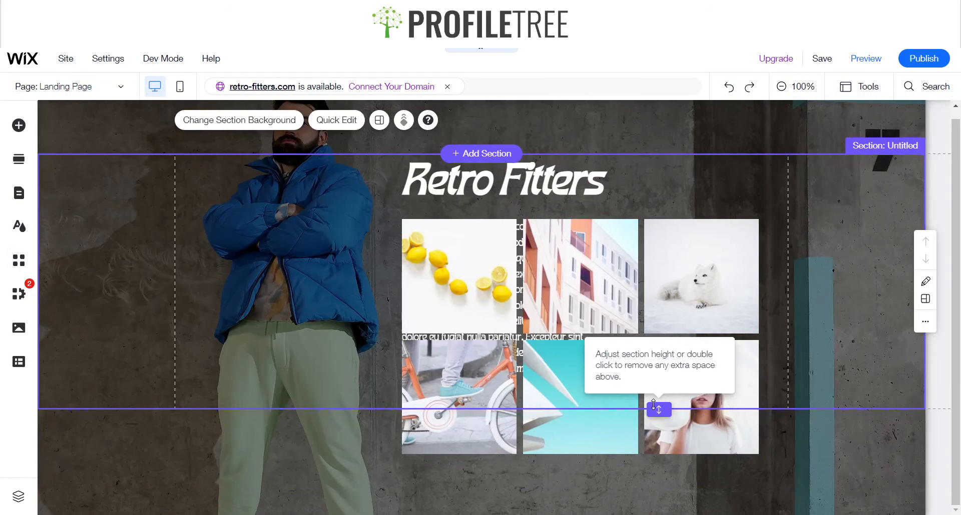
drag(659, 409, 648, 497)
scroll(549, 397, down, 2)
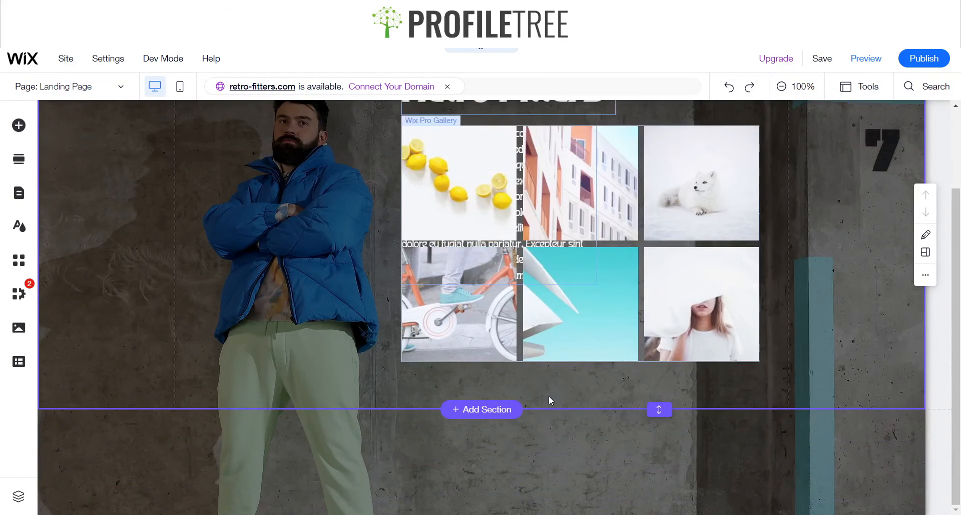
scroll(548, 396, up, 2)
scroll(549, 397, down, 2)
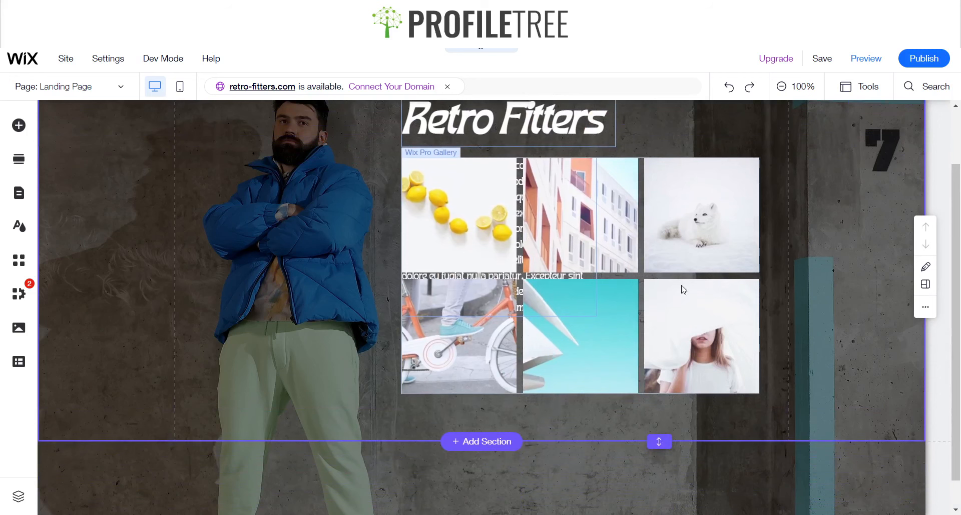
- Pull the Lorem ipsum paragraph out from behind the gallery to its left, keeping the gallery just below the title and aligned with its left edge
click(637, 269)
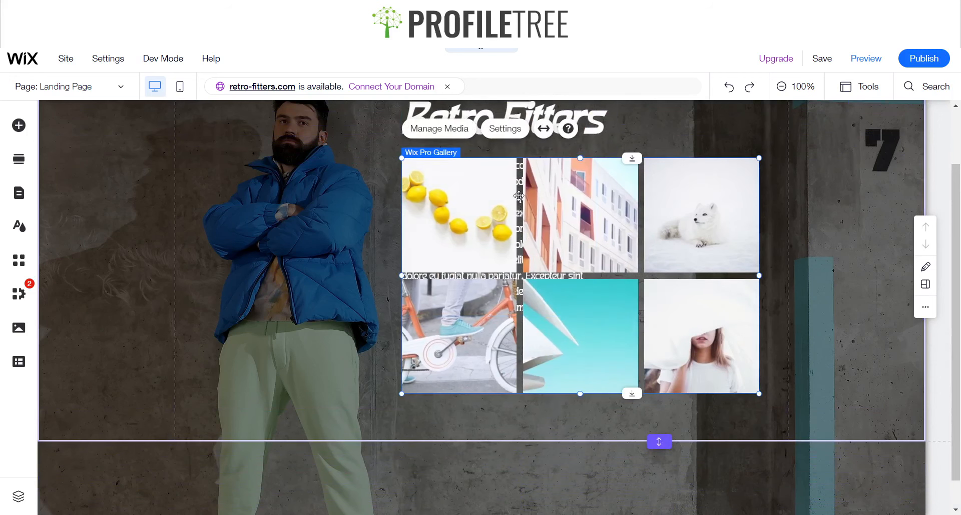
drag(611, 227, 729, 252)
click(451, 235)
drag(371, 238, 271, 321)
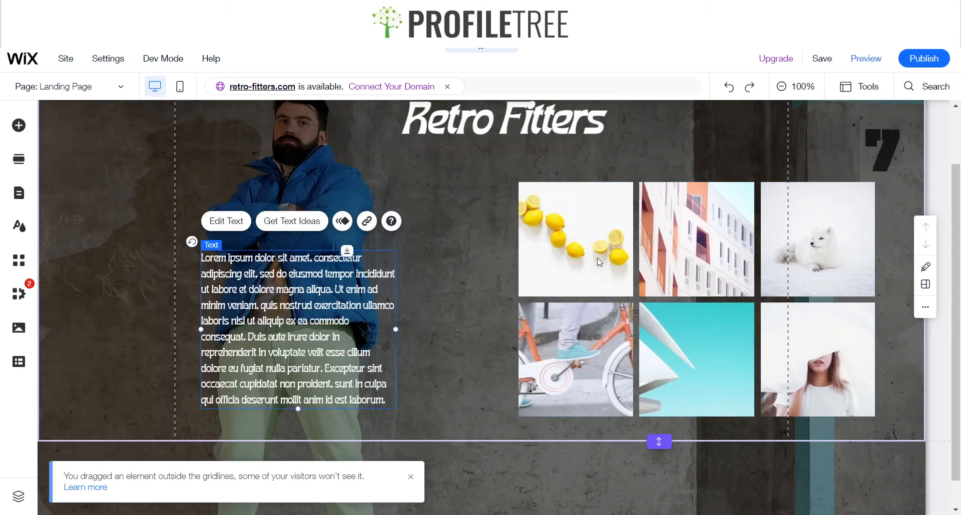
click(668, 247)
drag(669, 246, 552, 213)
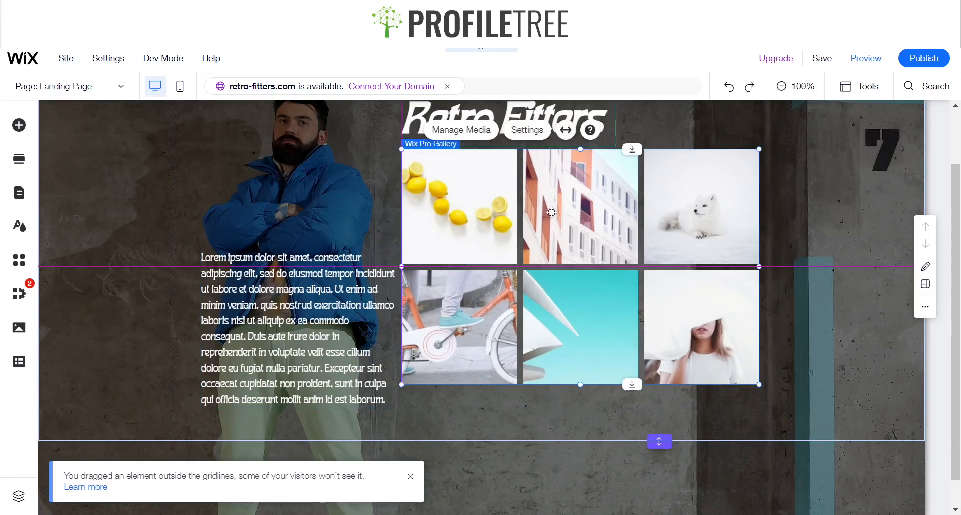
- Lengthen the section further to make room for the paragraph beneath the gallery
scroll(645, 398, down, 1)
drag(654, 410, 653, 496)
scroll(653, 441, down, 2)
- Place the Lorem ipsum paragraph directly below the gallery, widen its box to the gallery's width, and lengthen the section around it
click(359, 254)
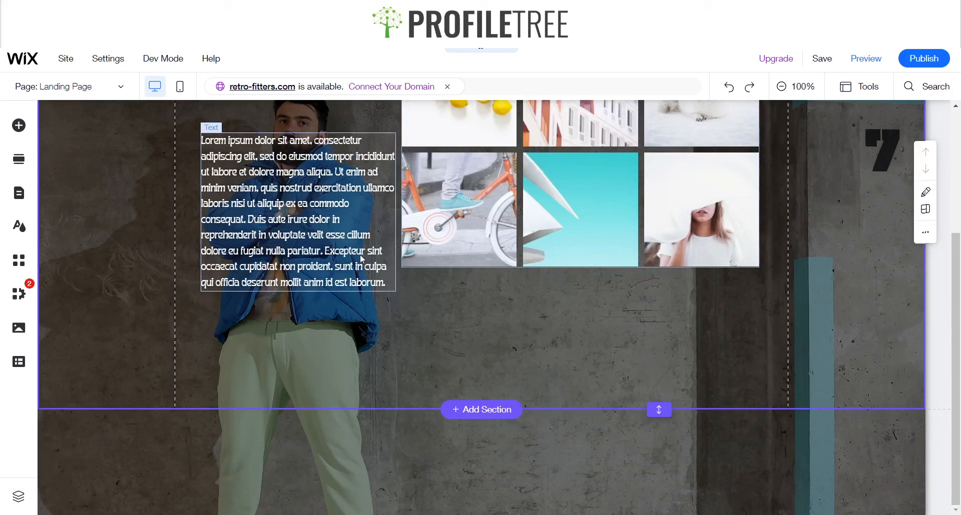
drag(347, 237, 549, 344)
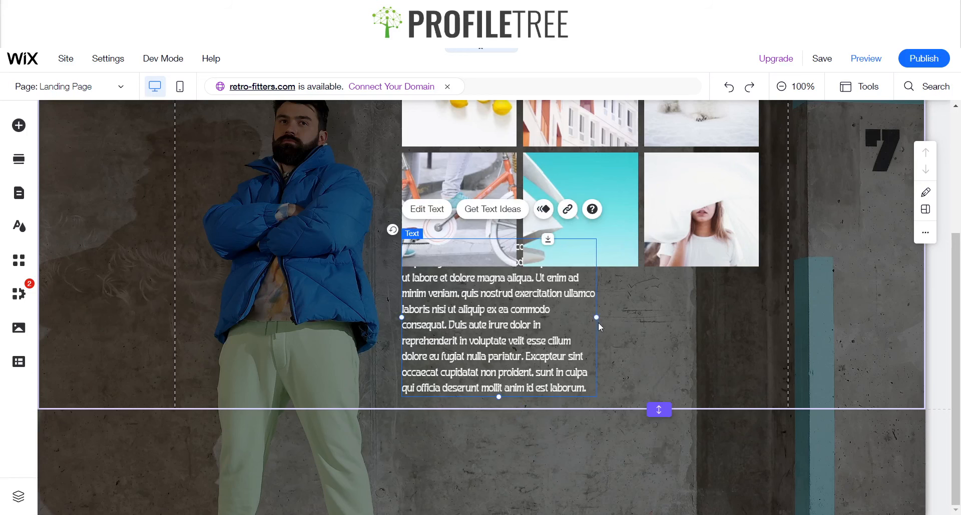
drag(597, 318, 717, 310)
drag(658, 410, 658, 501)
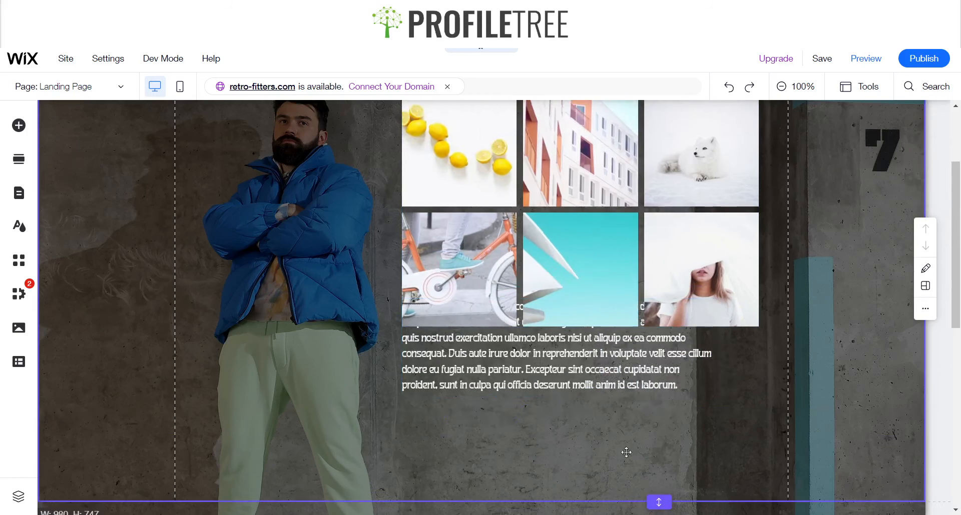
drag(555, 377, 555, 411)
drag(716, 390, 756, 390)
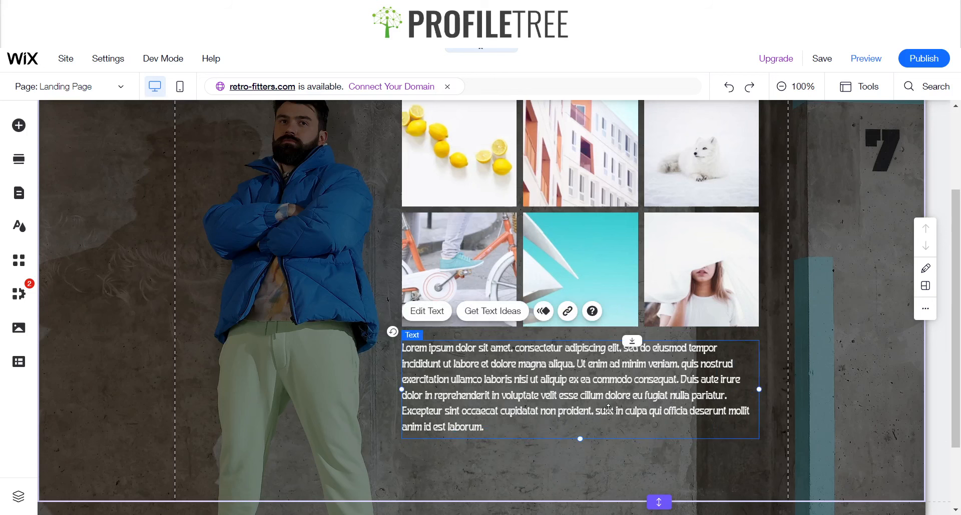
- Delete the paragraph's last sentence, from "Excepteur sint" to "laborum.", and shrink its text box to about 111 px high
double_click(562, 428)
click(542, 429)
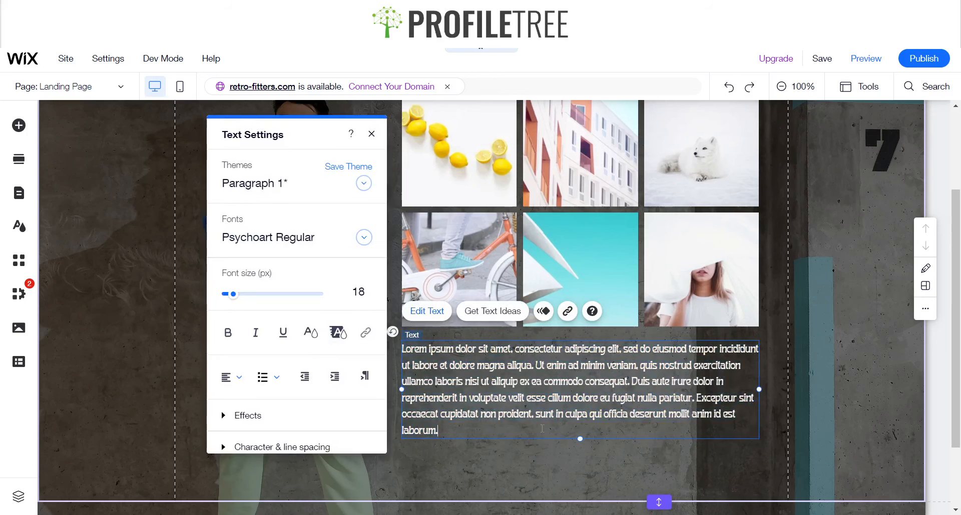
drag(683, 426, 692, 398)
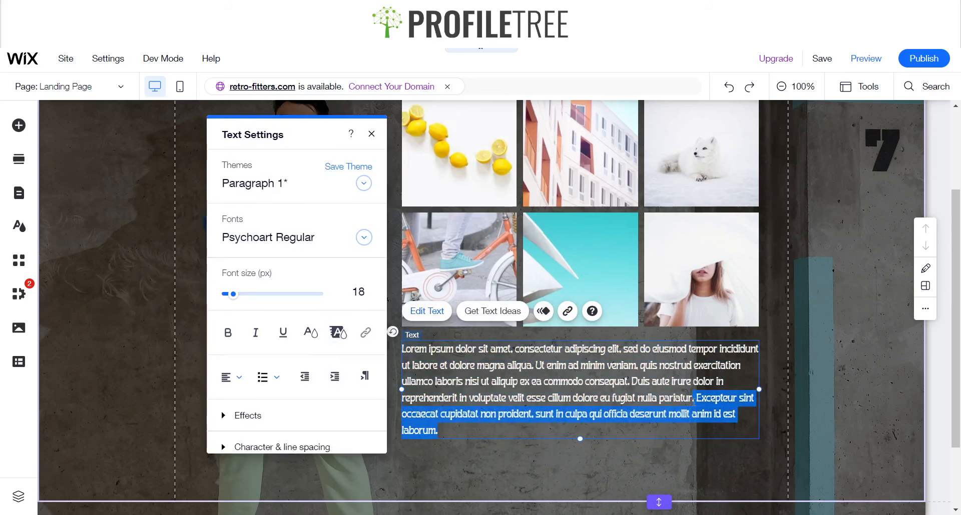
key(BackSpace)
click(608, 446)
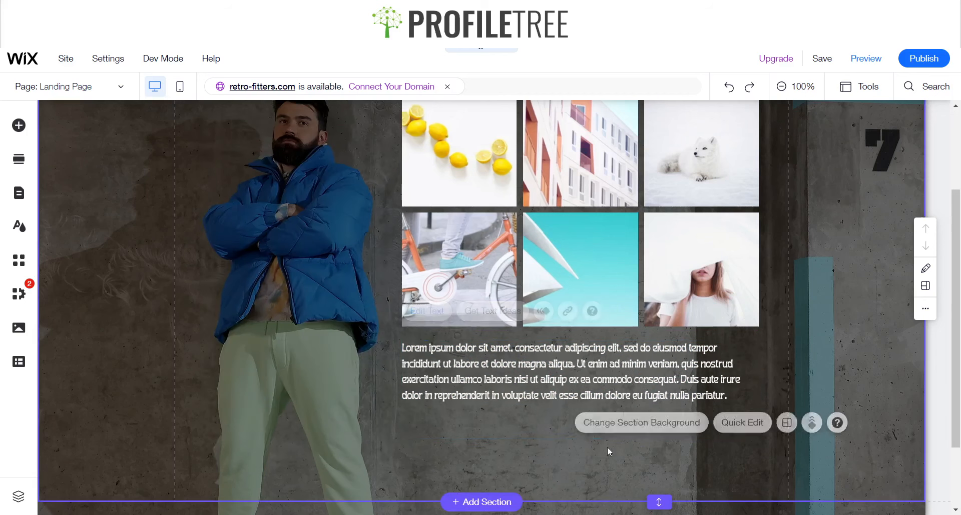
click(592, 410)
drag(580, 439, 581, 409)
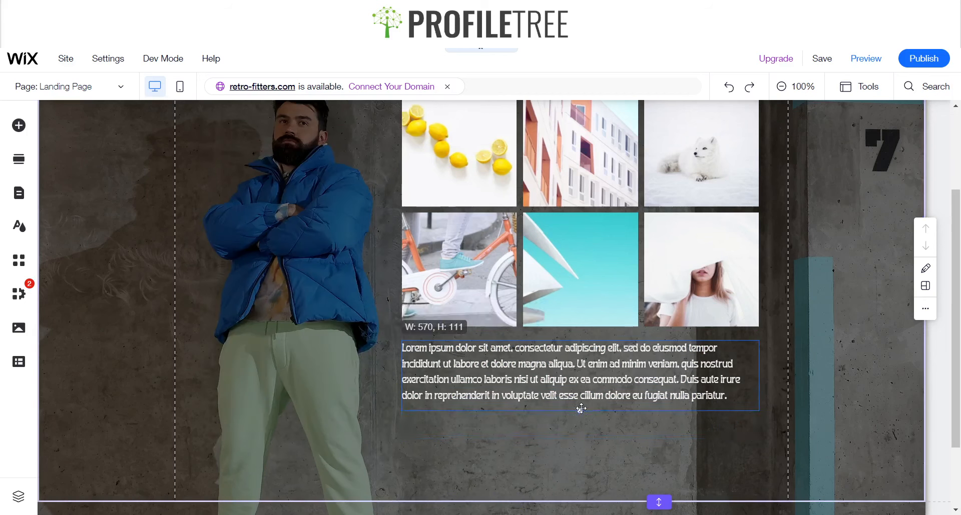
click(564, 462)
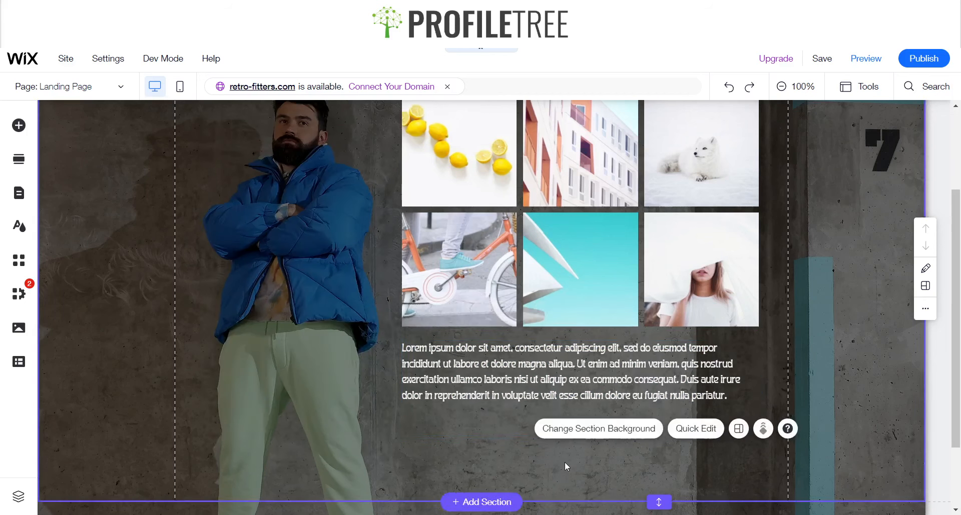
- Review the layout of the title, gallery and paragraph on the page and in preview mode, and return to the editor
scroll(502, 277, up, 3)
scroll(501, 278, down, 1)
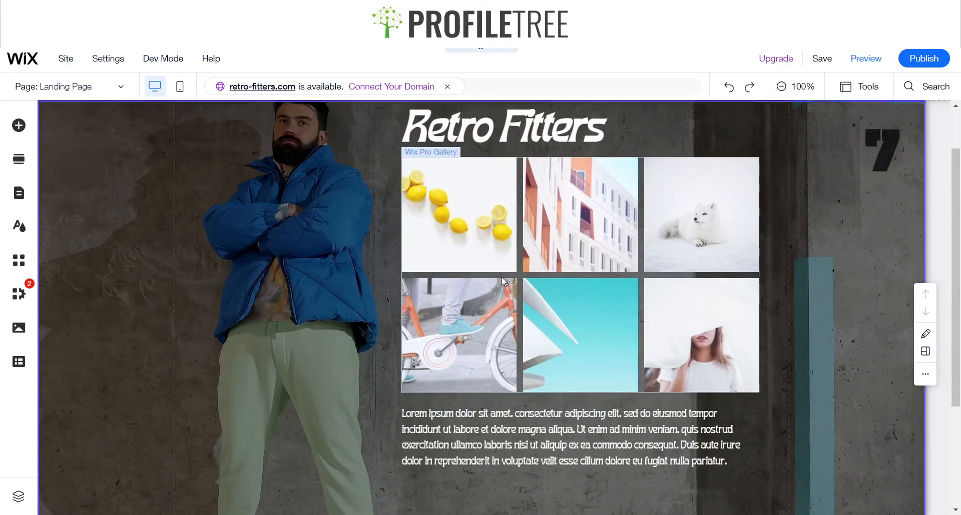
scroll(501, 277, down, 1)
scroll(504, 265, up, 3)
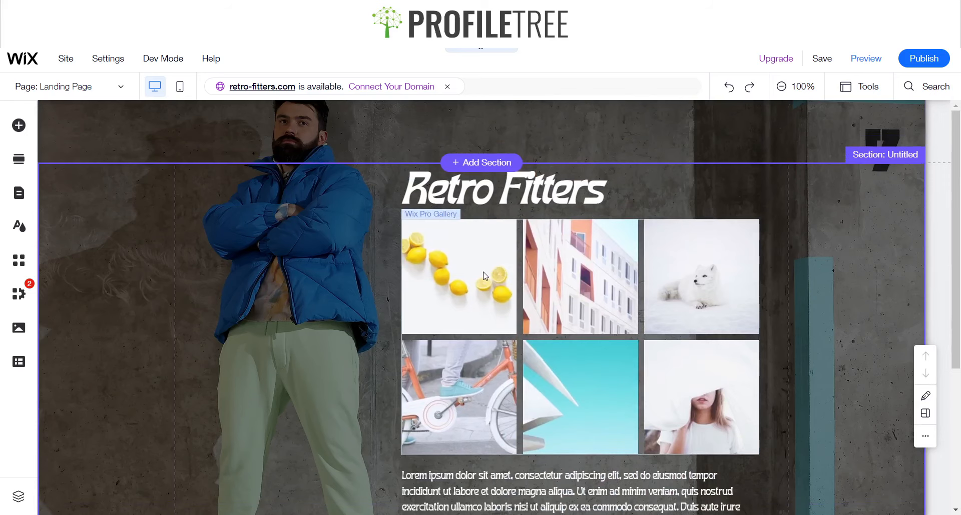
scroll(486, 276, down, 5)
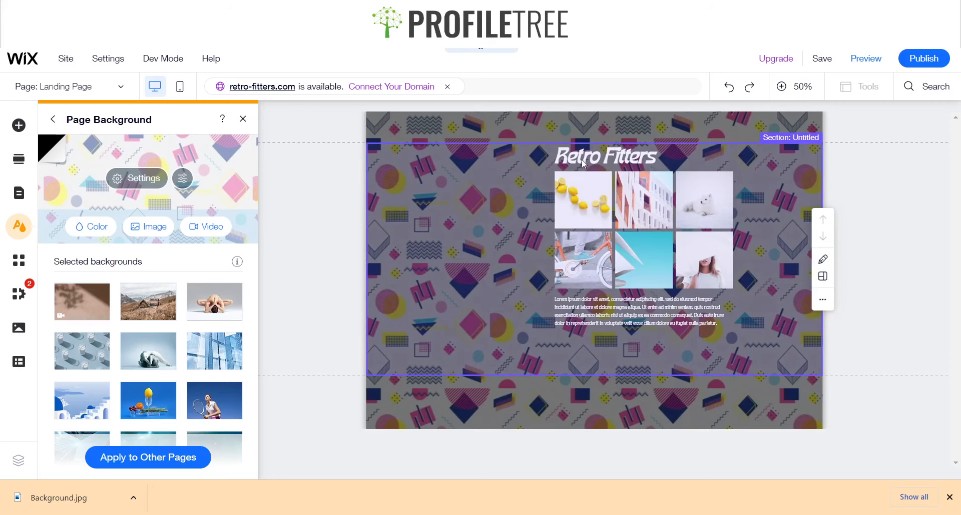
click(524, 331)
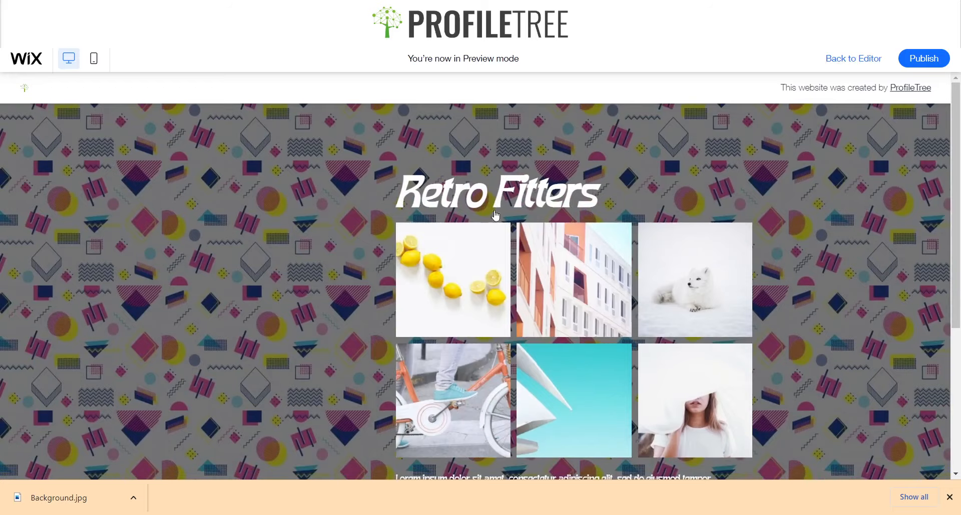
key(Escape)
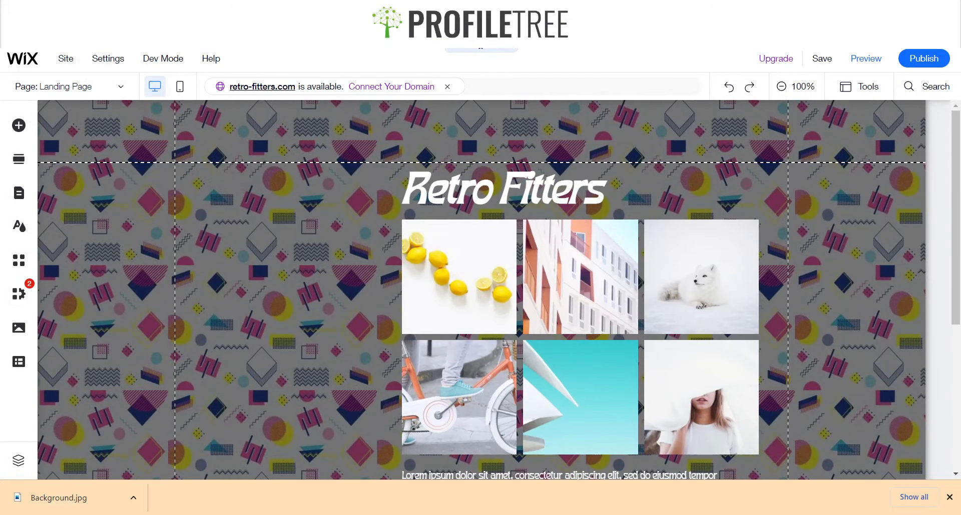
- Delete the image gallery and the Lorem ipsum paragraph from the page
right_click(489, 274)
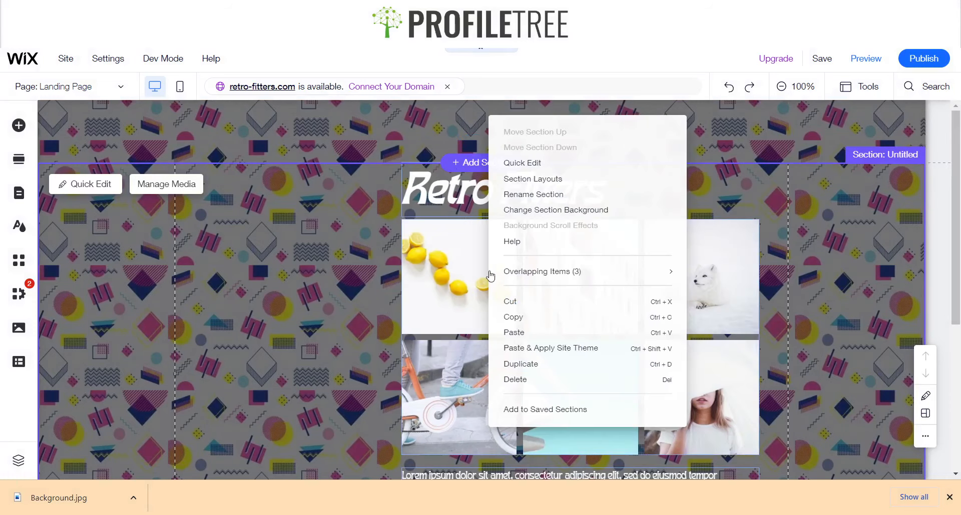
click(450, 309)
key(Delete)
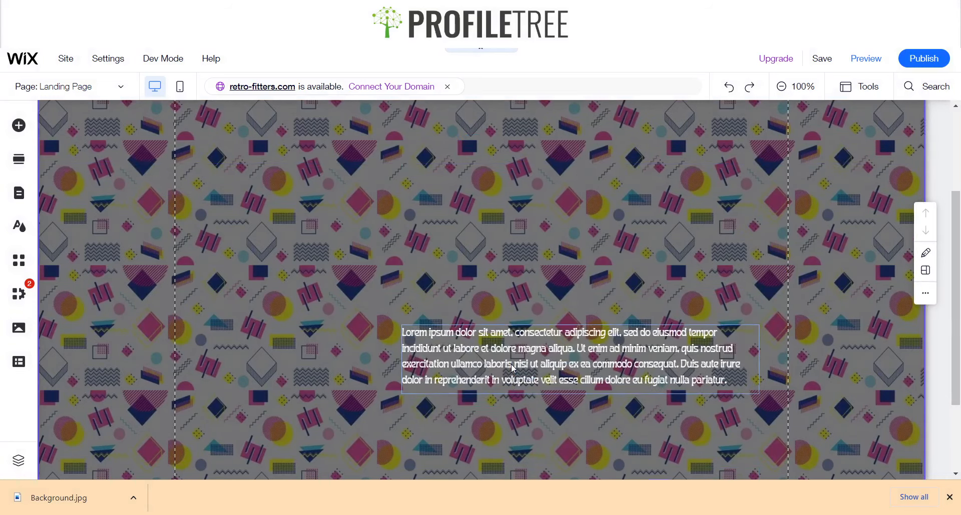
click(448, 371)
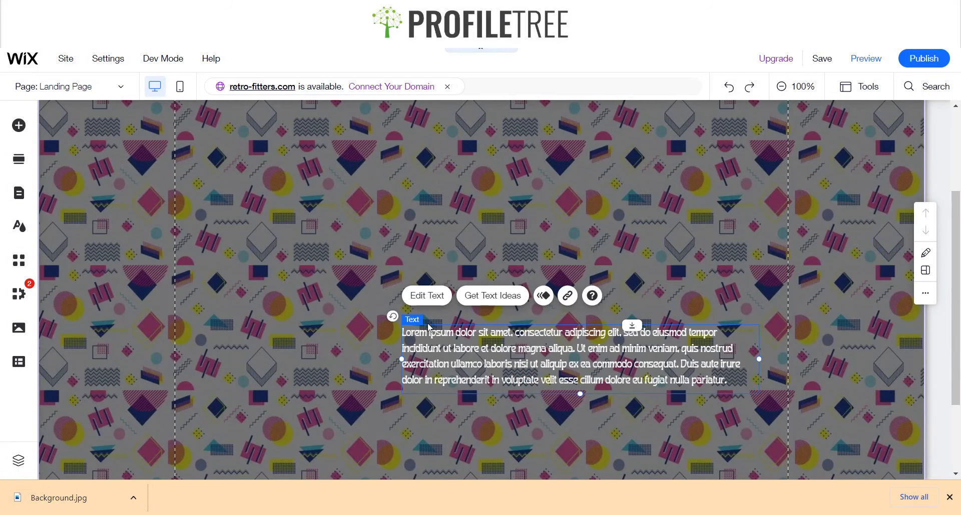
key(Delete)
- Move the "Retro Fitters" title slightly lower and centre it horizontally on the page
scroll(465, 332, up, 5)
click(454, 196)
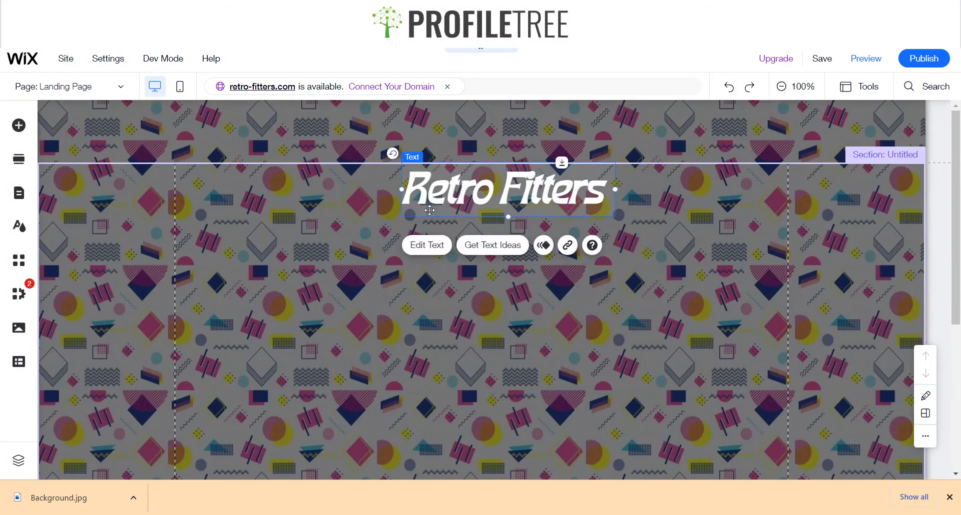
drag(455, 196, 426, 224)
- Add a blue rectangle basic shape from the Decorative elements below the title
click(15, 131)
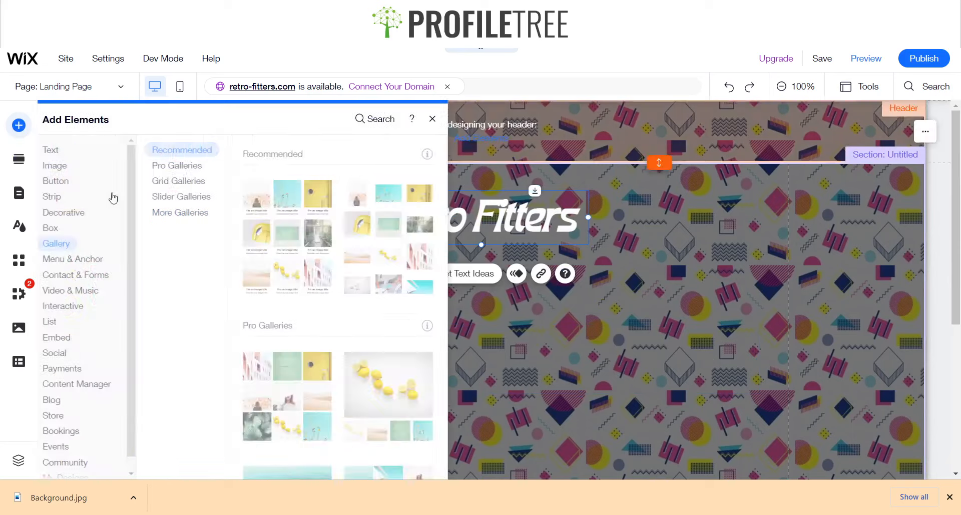
click(58, 165)
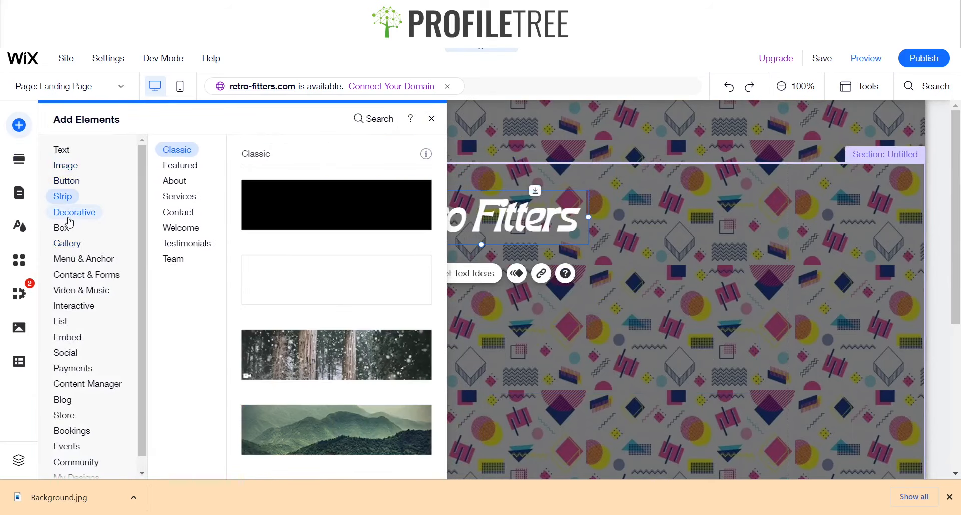
mouse_move(68, 217)
click(419, 315)
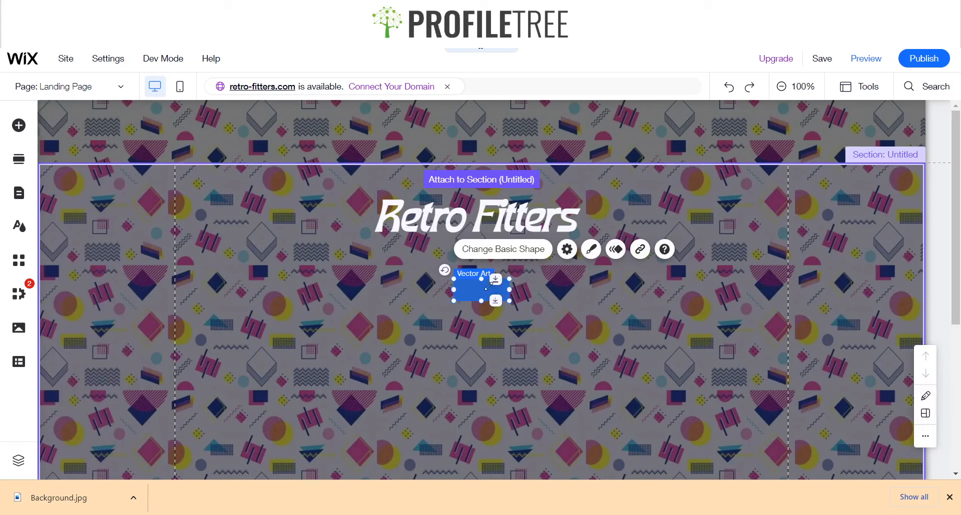
- Show the Toolbar and set the blue rectangle's size to 500 px wide and 250 px high
click(857, 87)
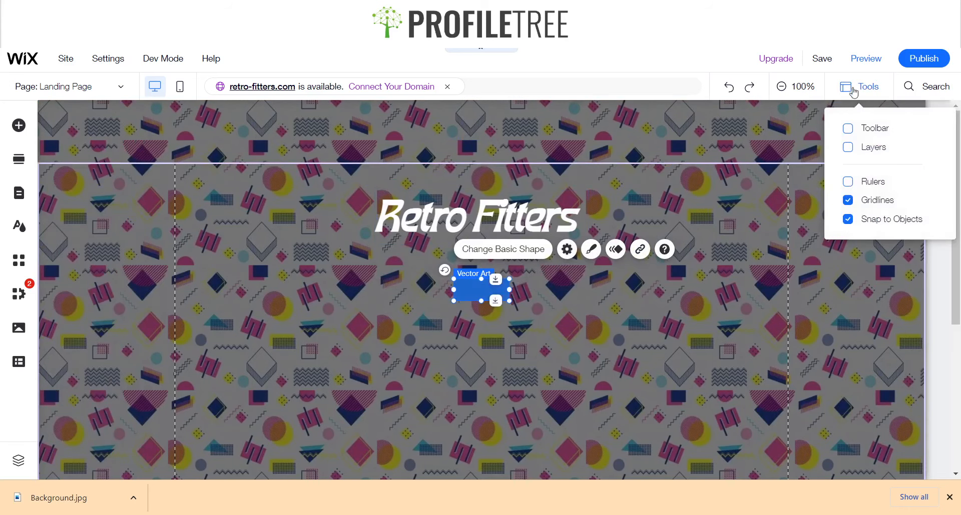
click(854, 127)
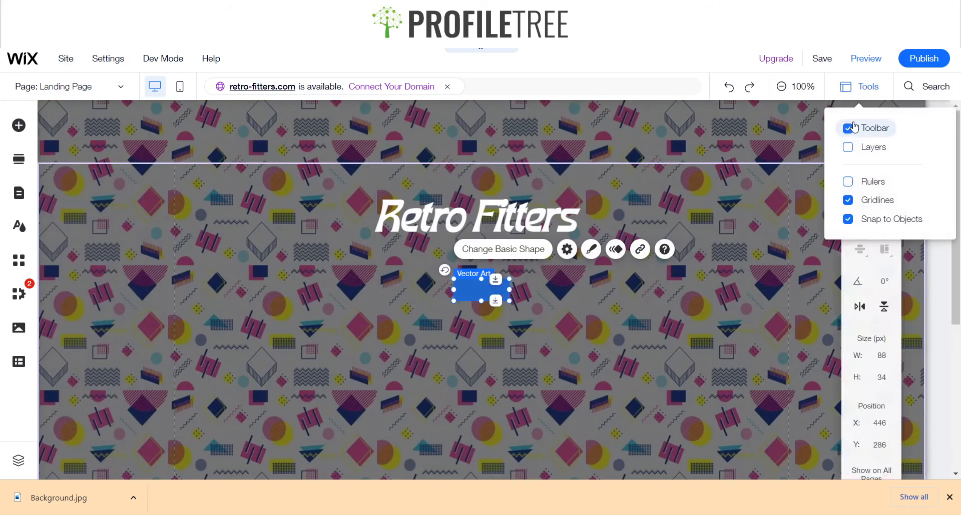
click(881, 356)
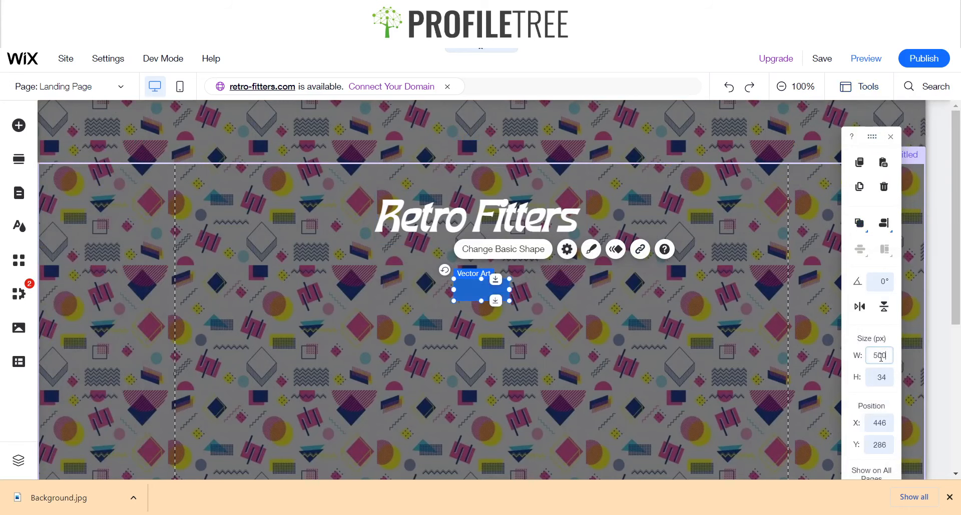
key(Return)
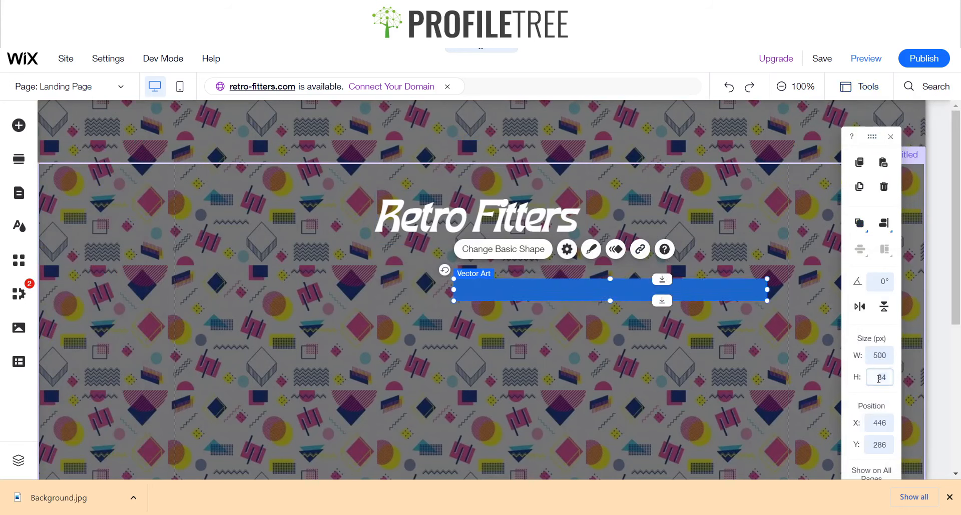
key(Return)
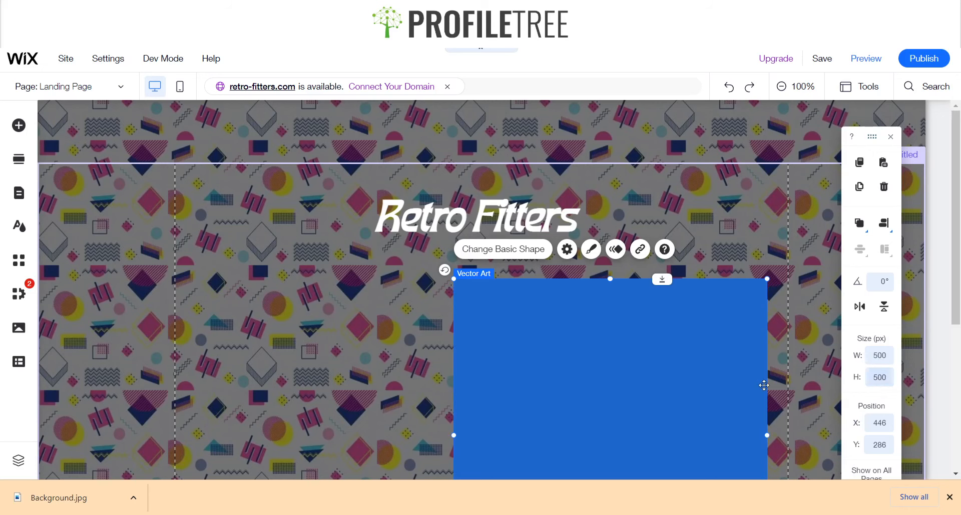
scroll(763, 385, down, 2)
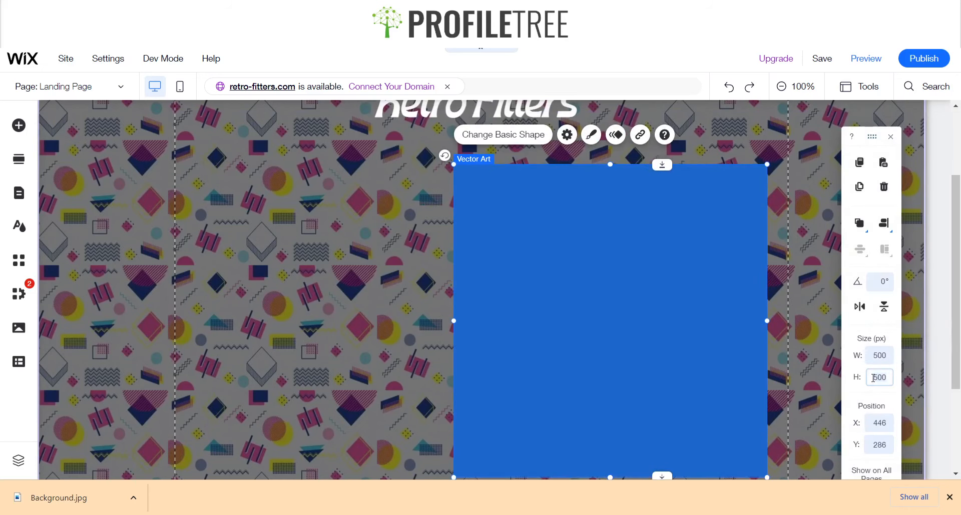
key(Return)
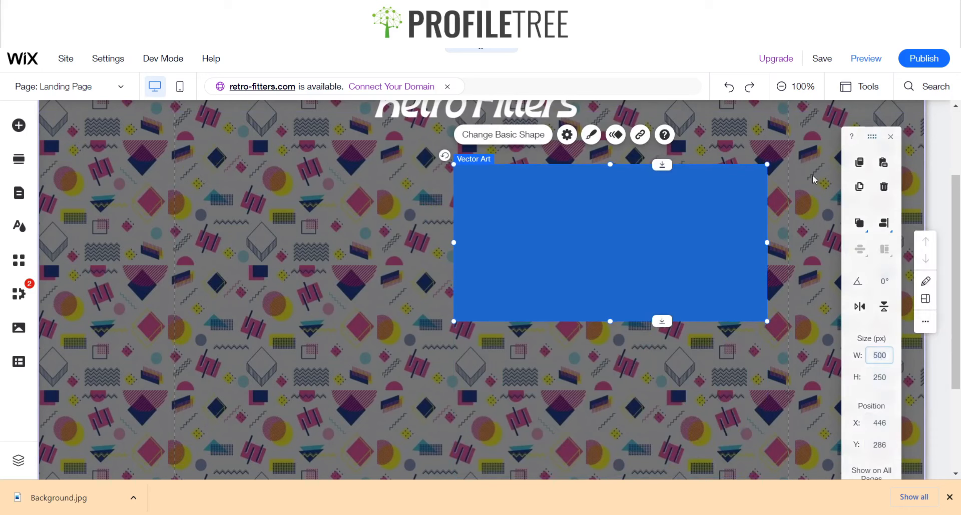
- Resize the blue rectangle to 600 px wide and 300 px high
click(866, 356)
text(6)
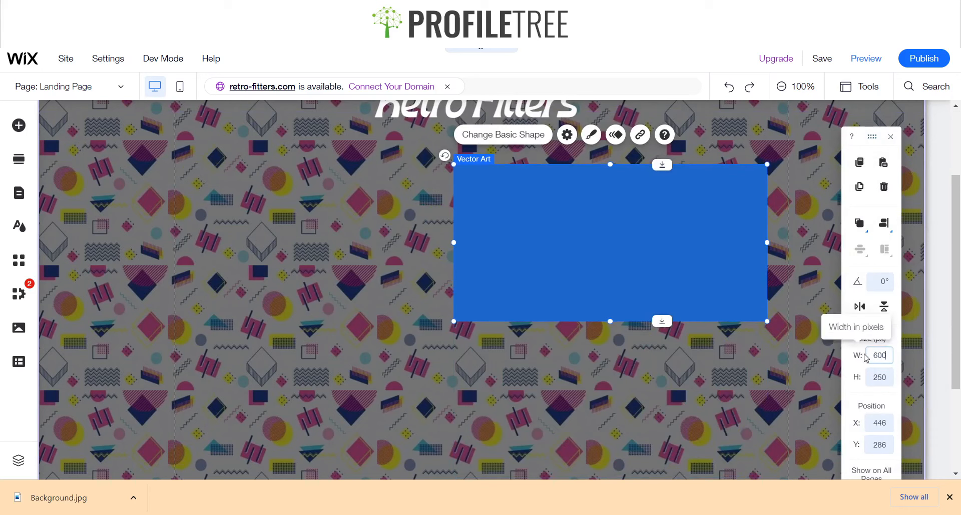
click(876, 378)
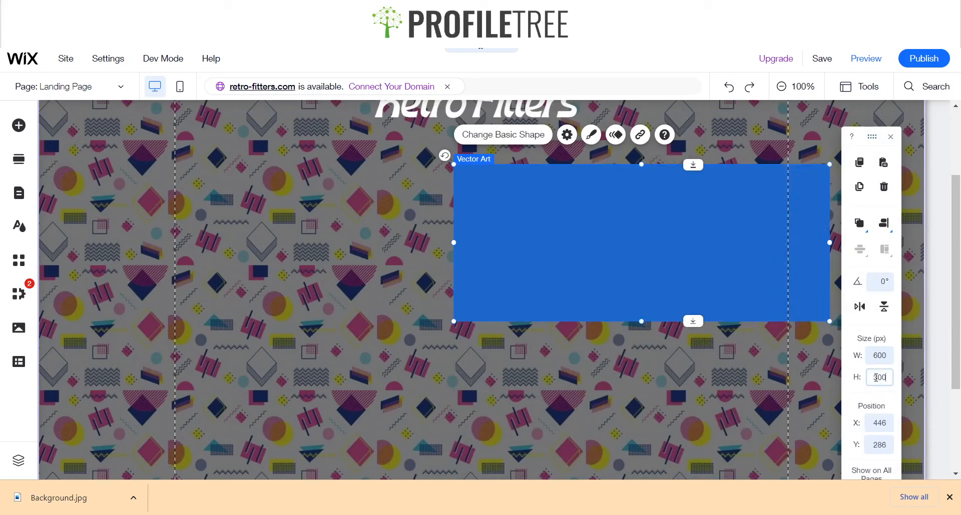
text(300)
key(Return)
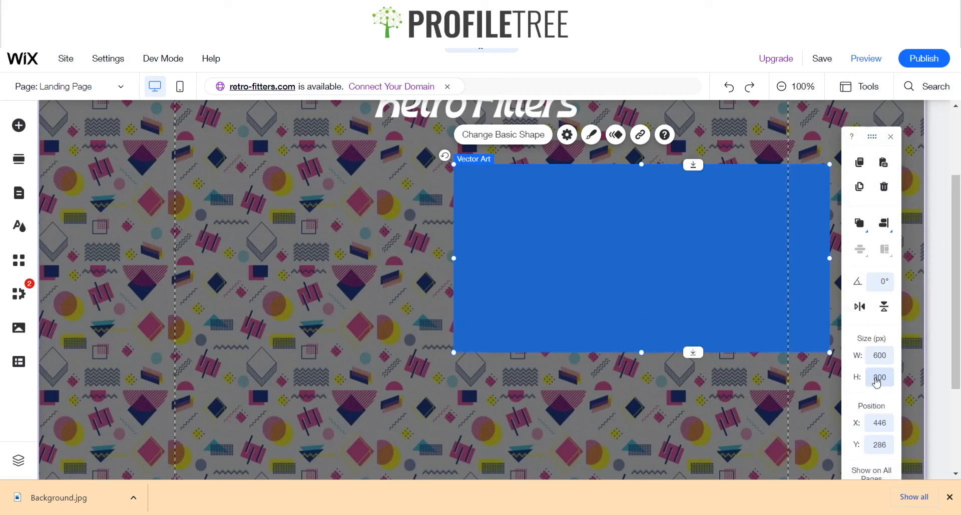
click(890, 136)
- Centre the blue rectangle on the section at X 189, Y 231 and move the Retro Fitters title onto its upper part
scroll(541, 320, up, 2)
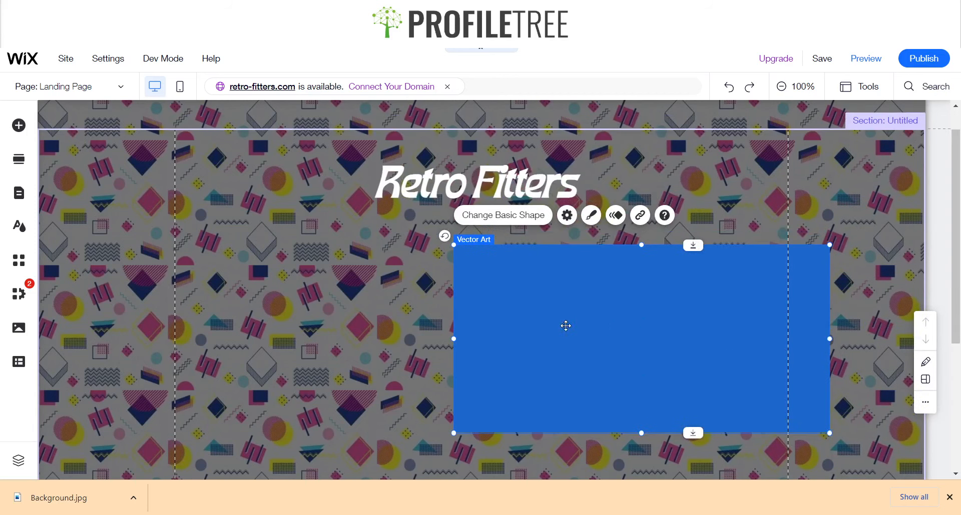
drag(565, 326, 469, 290)
click(553, 179)
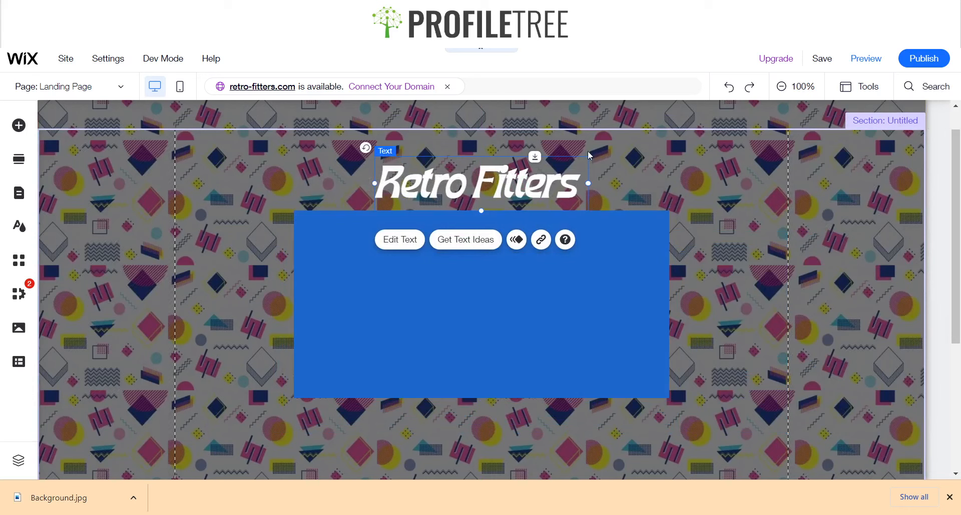
drag(508, 195, 511, 244)
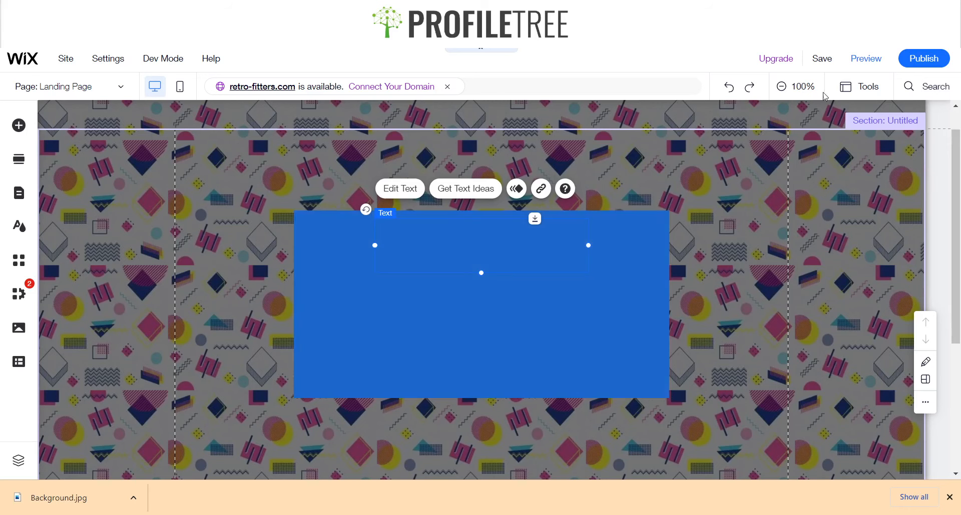
- Show the editing toolbar and bring the Retro Fitters title in front of the blue rectangle
click(859, 87)
click(855, 130)
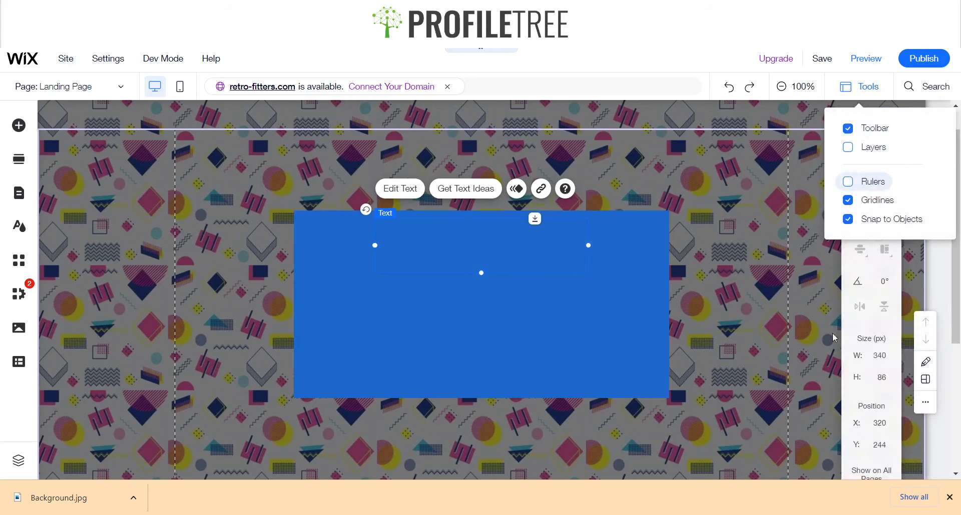
click(788, 225)
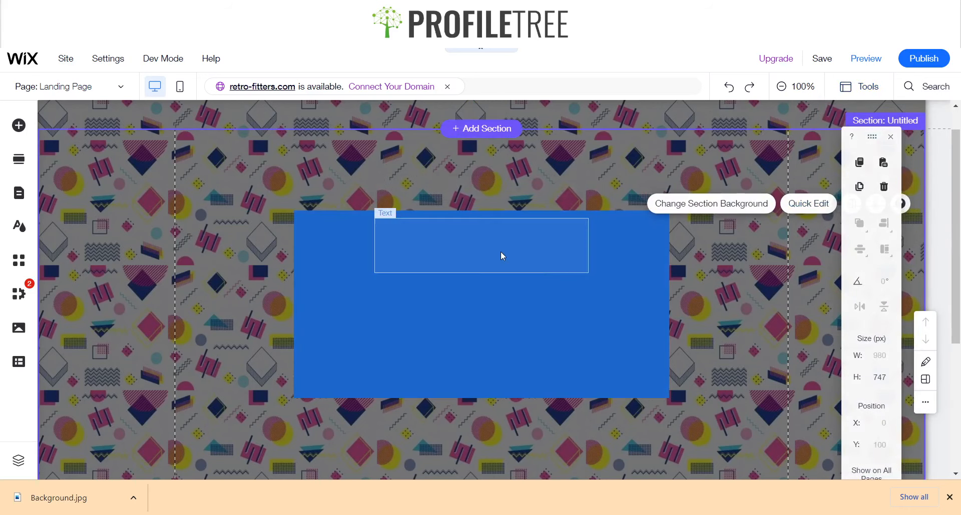
click(501, 251)
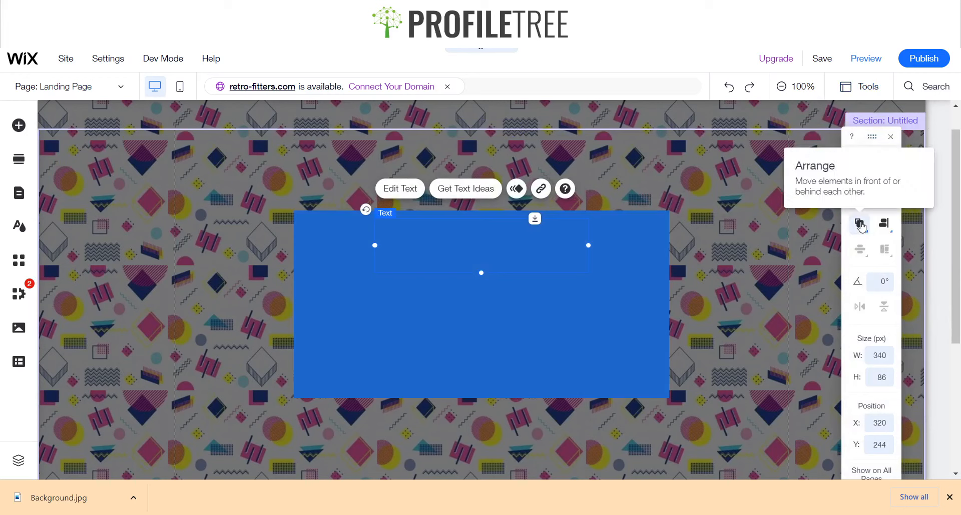
mouse_move(858, 224)
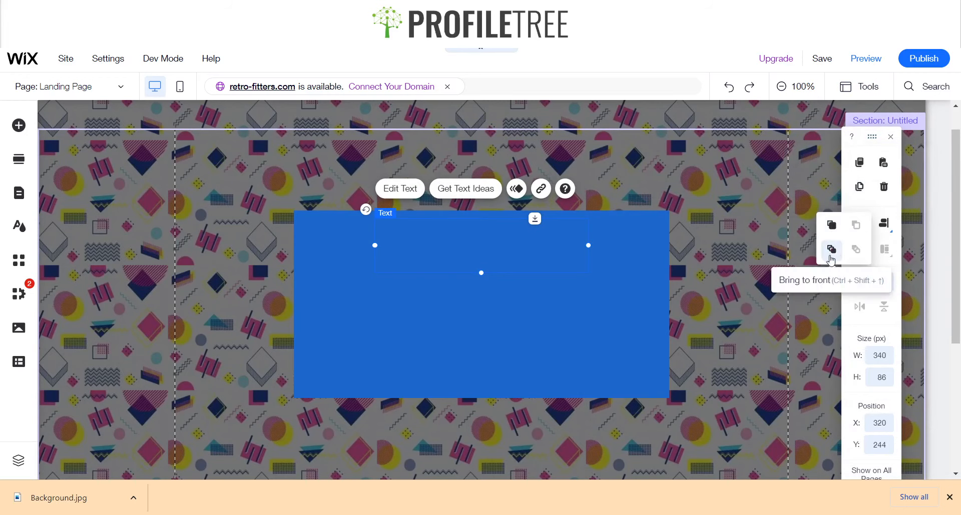
click(831, 249)
- Nudge the Retro Fitters title up to Y 236, closer to the rectangle's upper edge
click(588, 285)
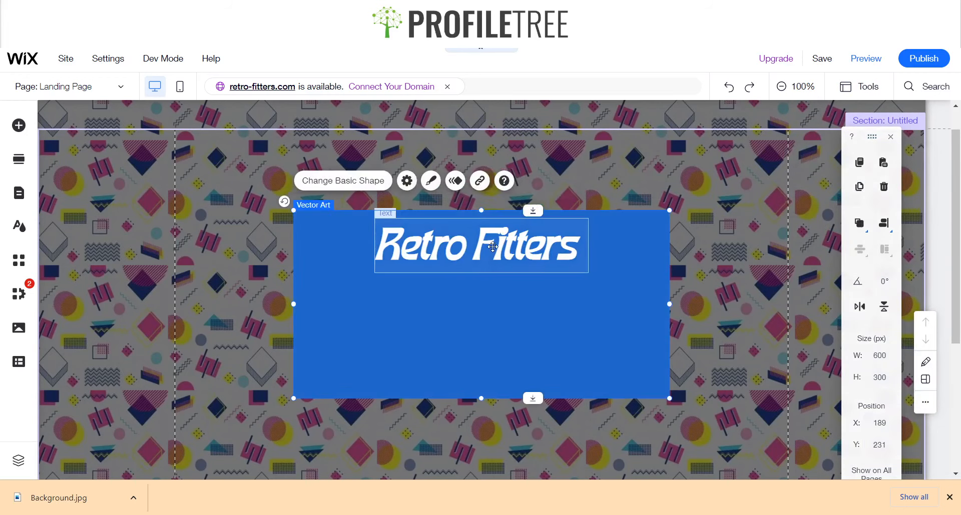
click(489, 256)
drag(489, 255, 486, 244)
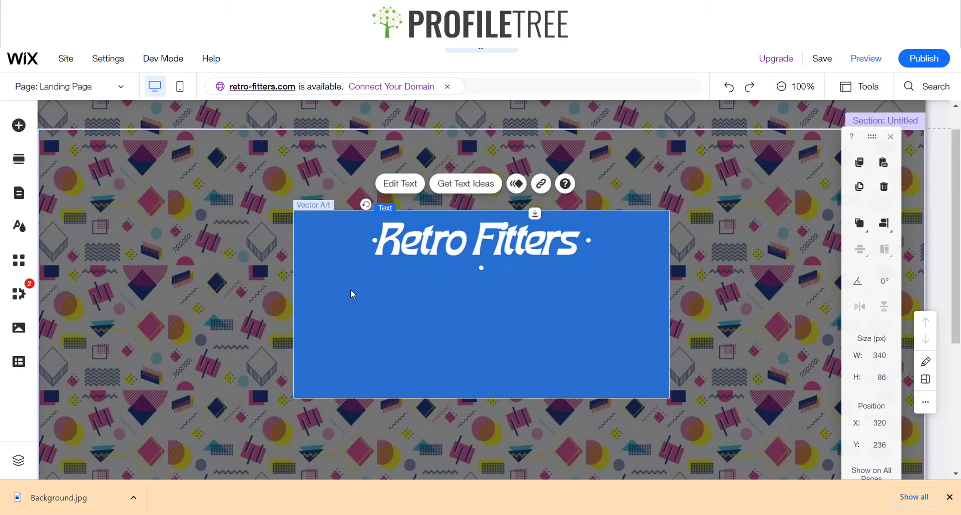
- Paste a second blue rectangle and place it below the title at about X 169, Y 322
click(350, 290)
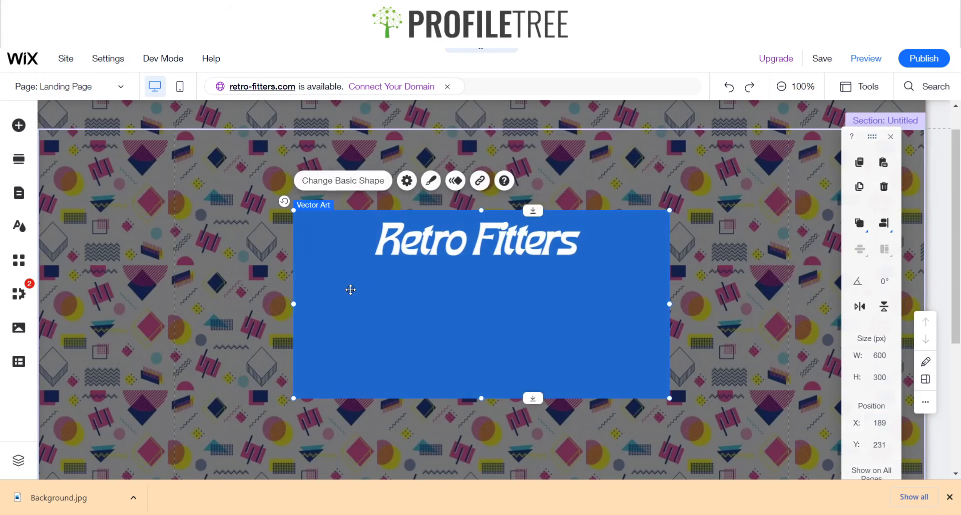
click(275, 324)
key(ctrl+v)
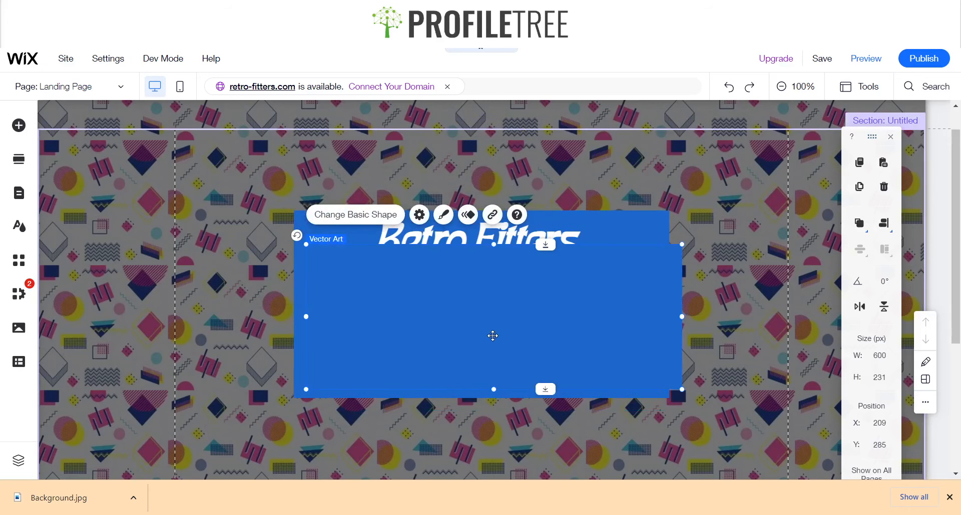
drag(519, 329, 493, 355)
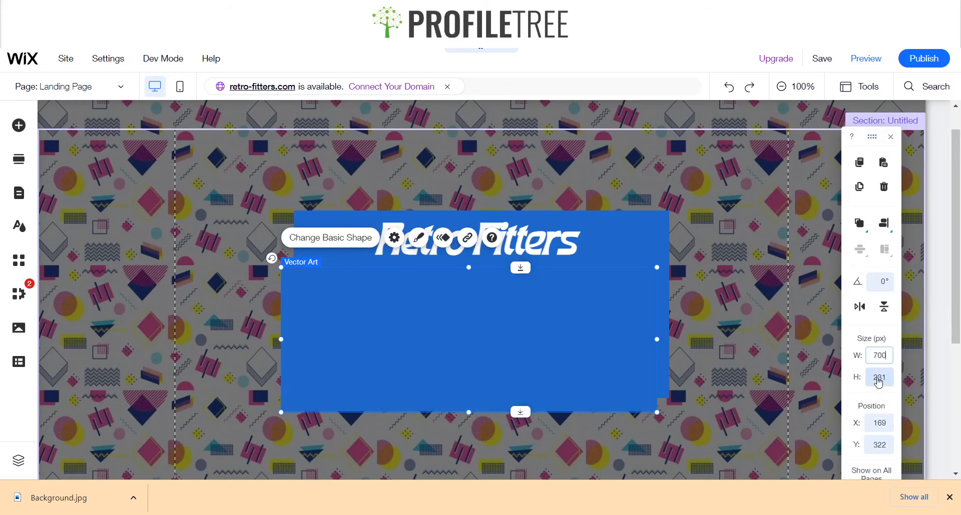
- Set the original rectangle's width to 700 px and the pasted rectangle's height to 400 px
click(639, 241)
click(289, 370)
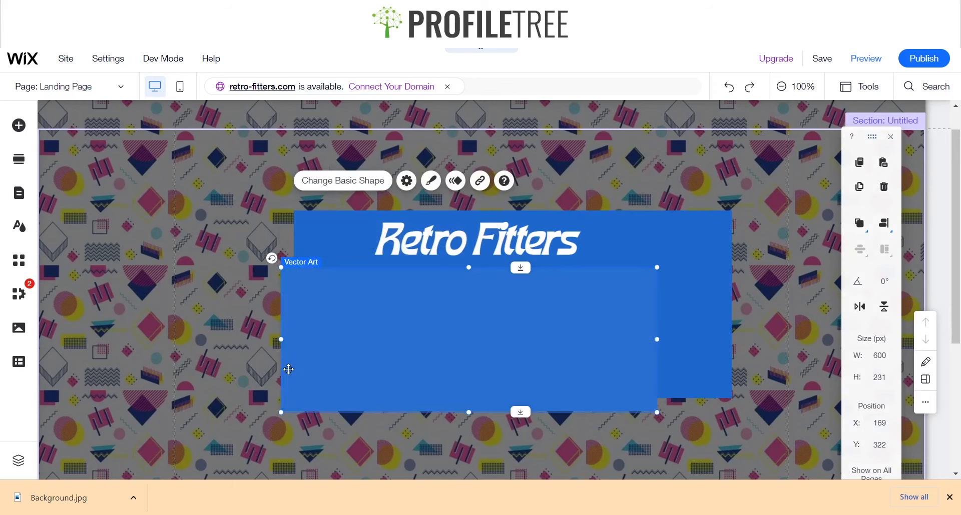
click(876, 381)
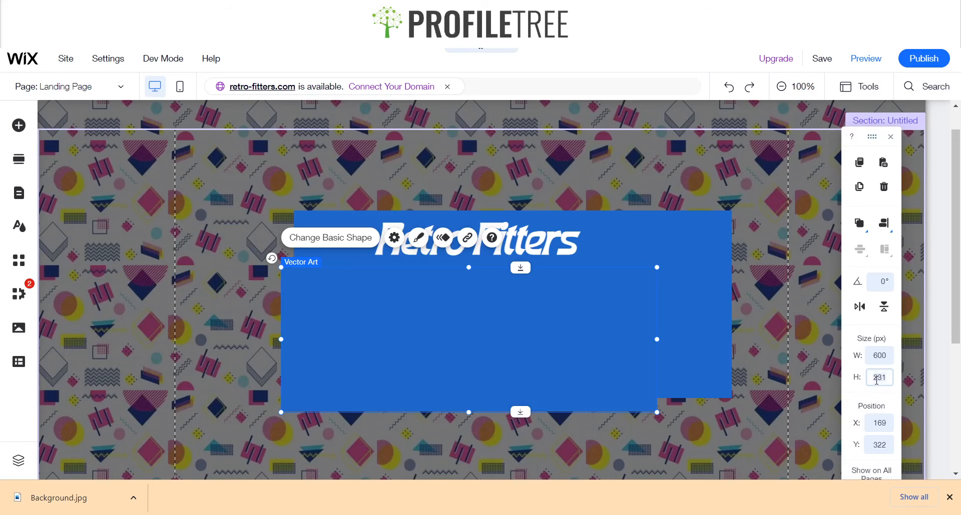
text(400)
key(Return)
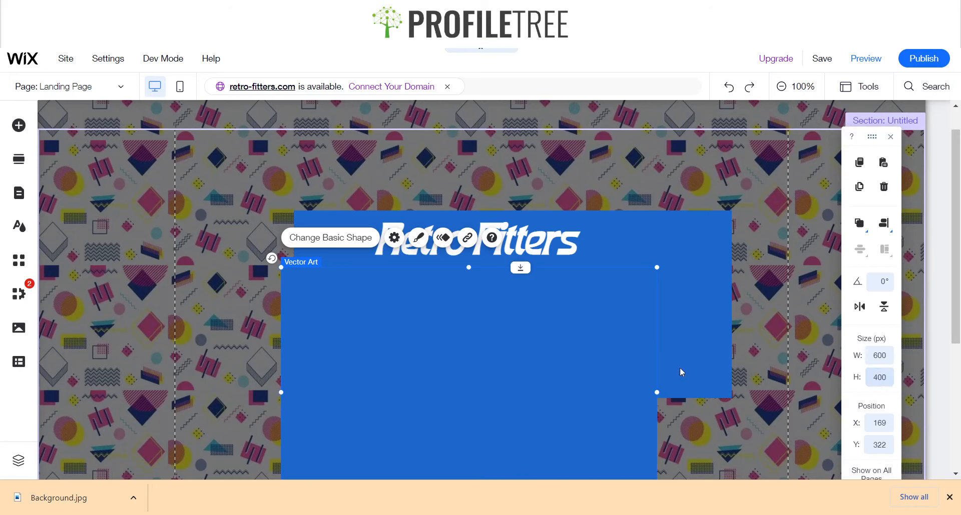
- Set the pasted rectangle's width to 800 px
click(685, 301)
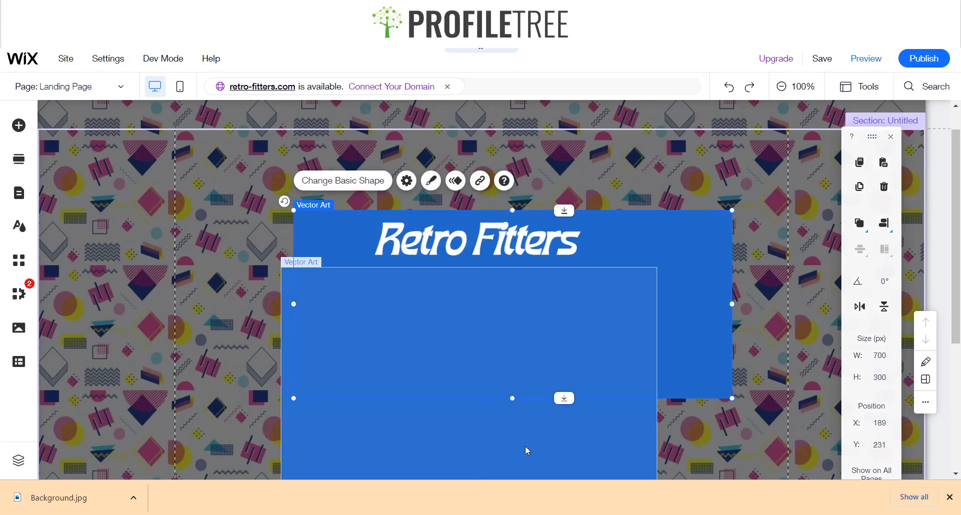
click(528, 451)
scroll(539, 447, down, 1)
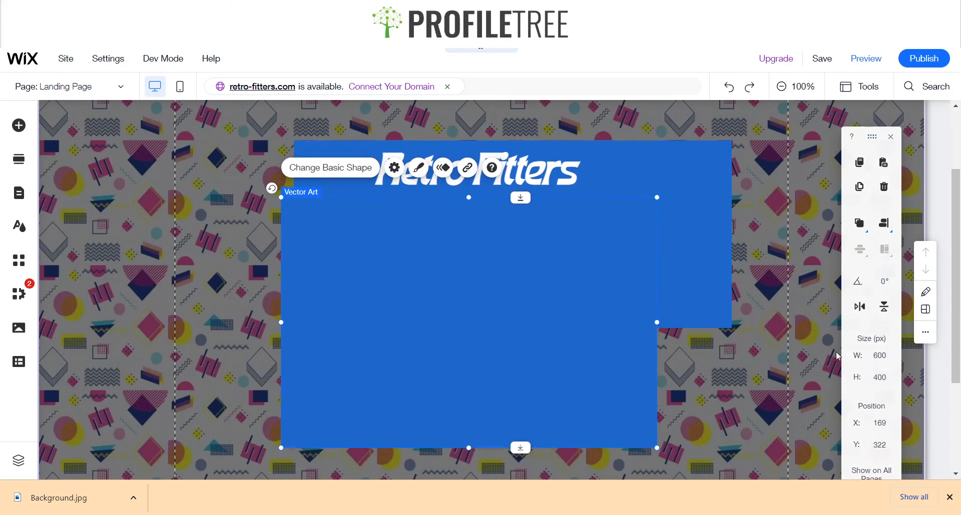
click(880, 354)
text(800)
key(Return)
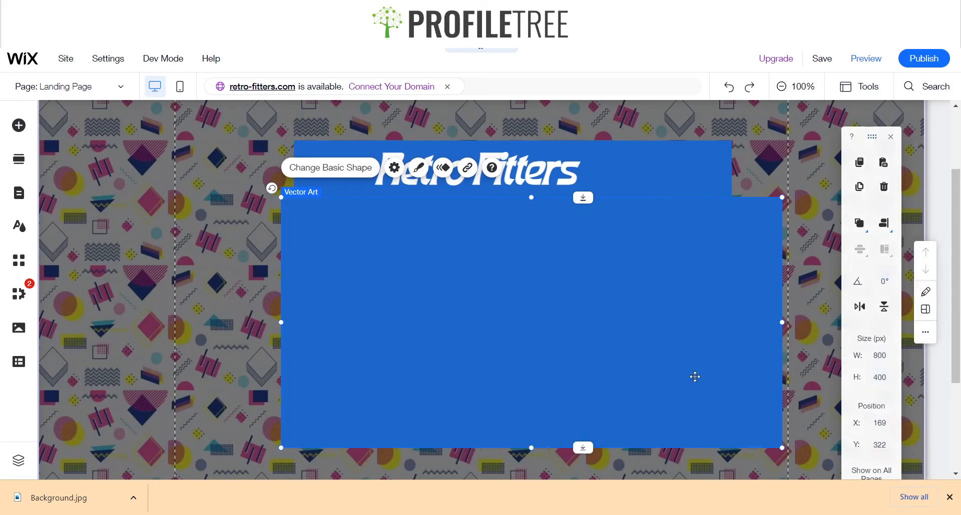
- Move the pasted rectangle over the original one and set its width to 750 px
drag(692, 378, 673, 297)
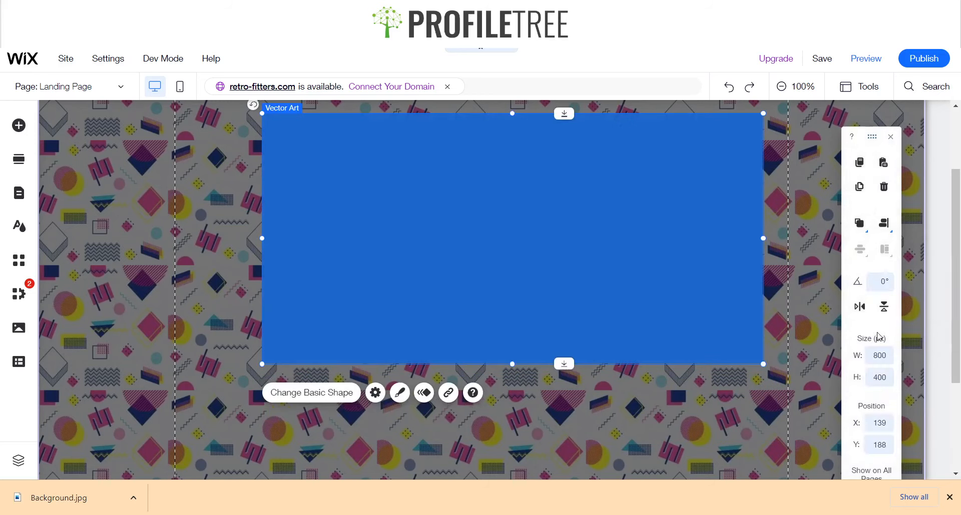
click(874, 361)
click(881, 378)
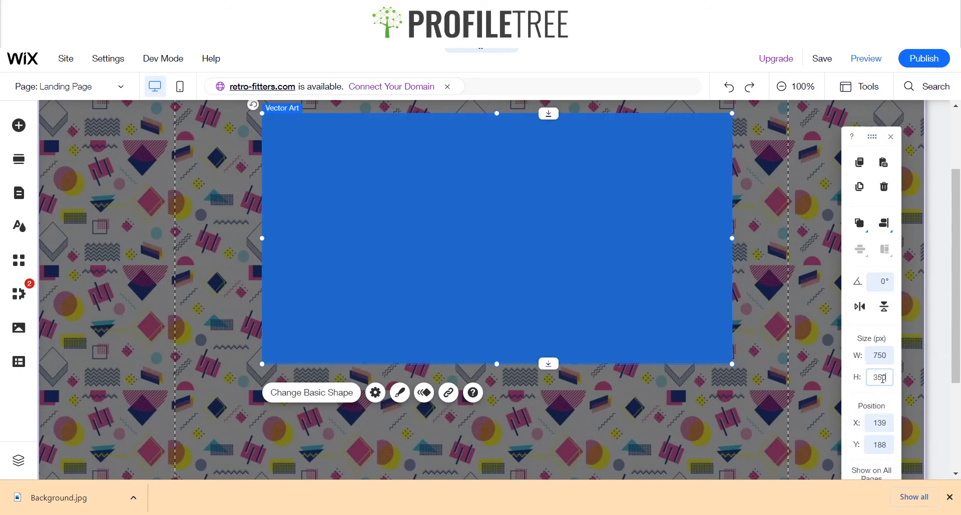
click(809, 392)
- Set the front rectangle's height to 350 px and centre it over the original one at X 164, Y 206
click(649, 314)
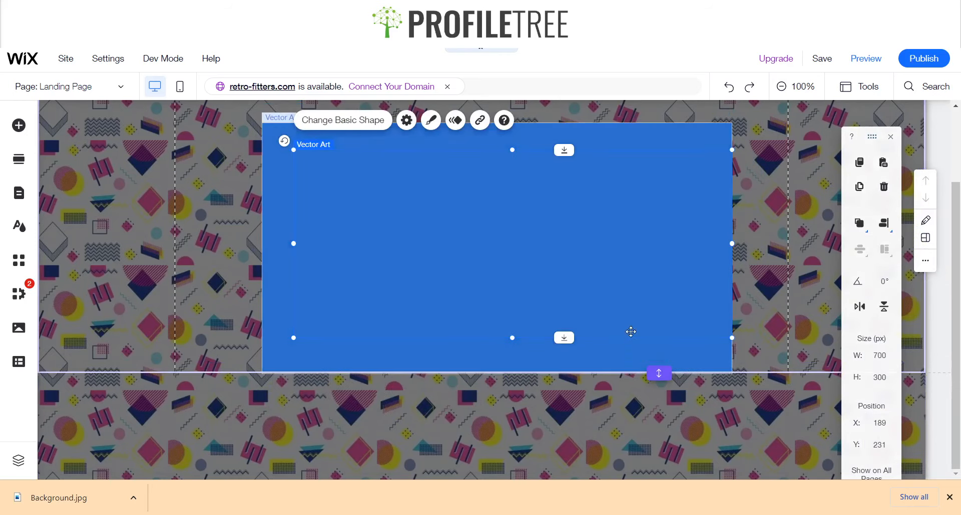
drag(620, 354, 639, 353)
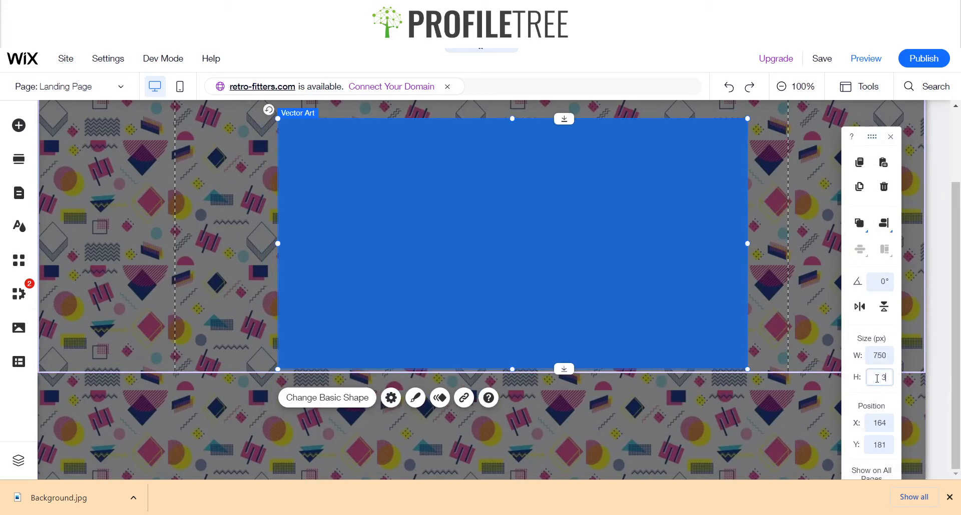
key(Return)
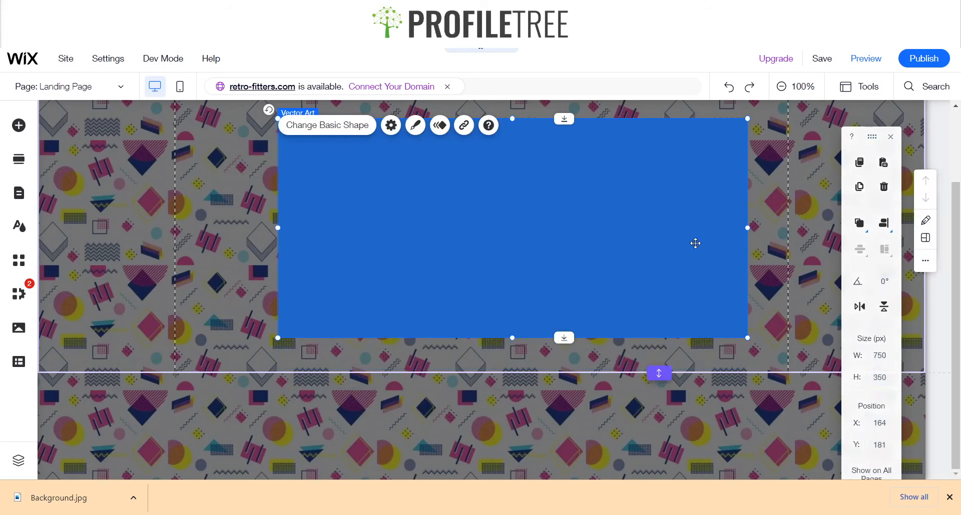
click(827, 210)
click(665, 162)
mouse_move(626, 180)
mouse_down()
mouse_move(624, 208)
mouse_move(623, 185)
mouse_move(624, 194)
mouse_up()
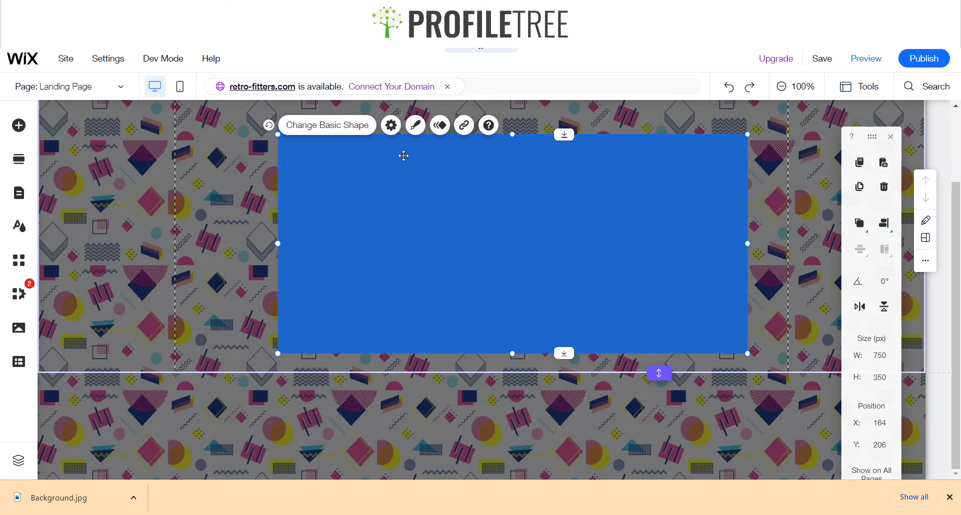
- Fill the front rectangle with a custom pale blue-grey, #C3D2D6, added to the saved colours
click(414, 126)
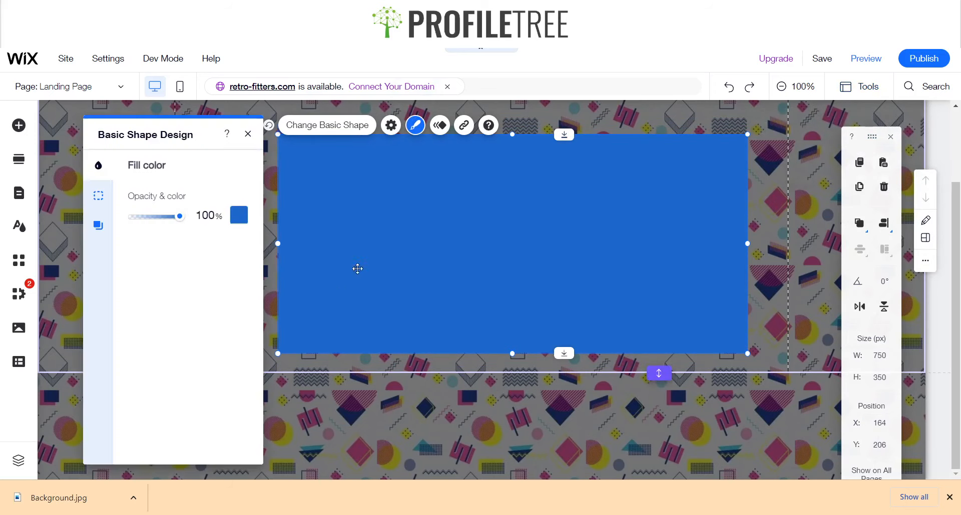
click(239, 215)
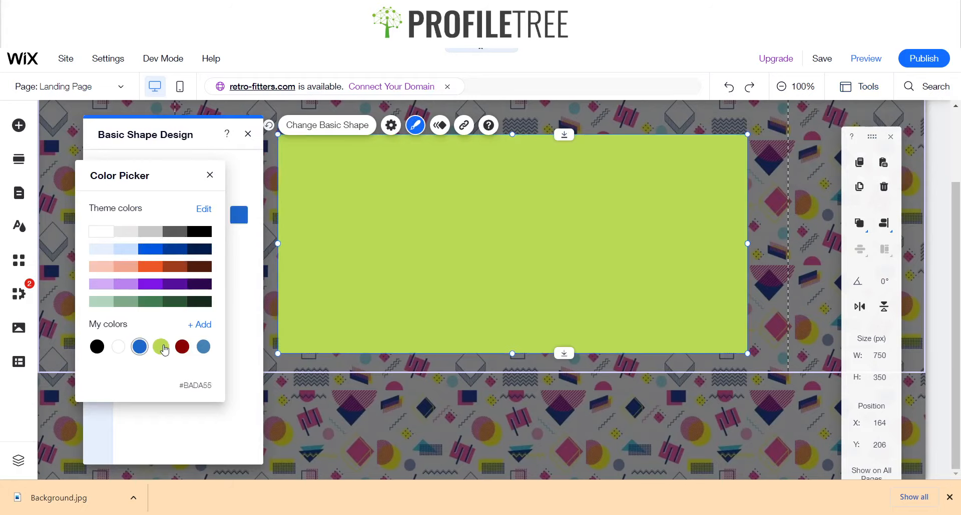
click(163, 348)
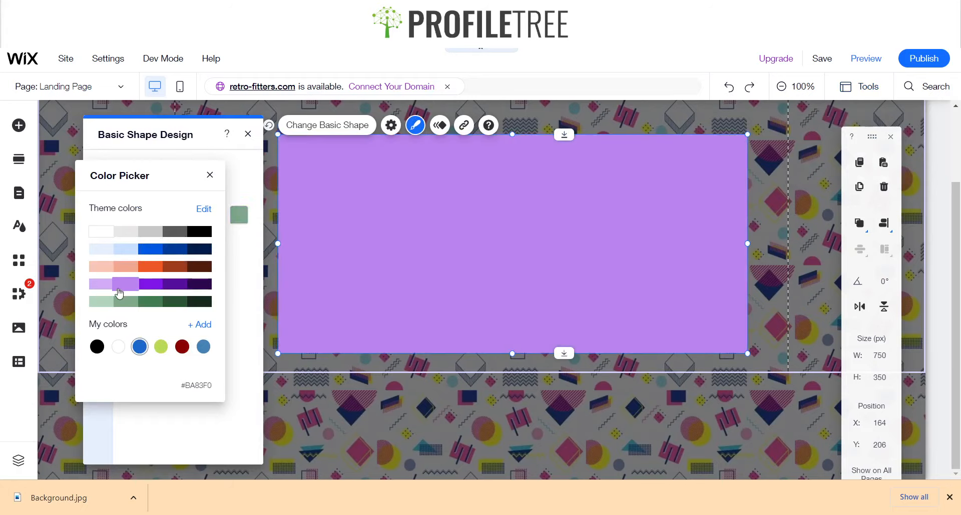
click(175, 299)
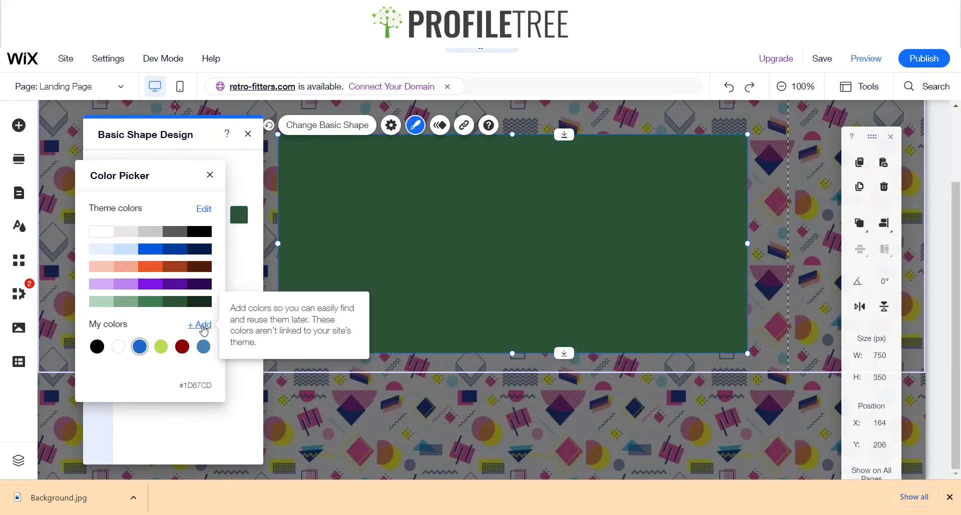
click(200, 324)
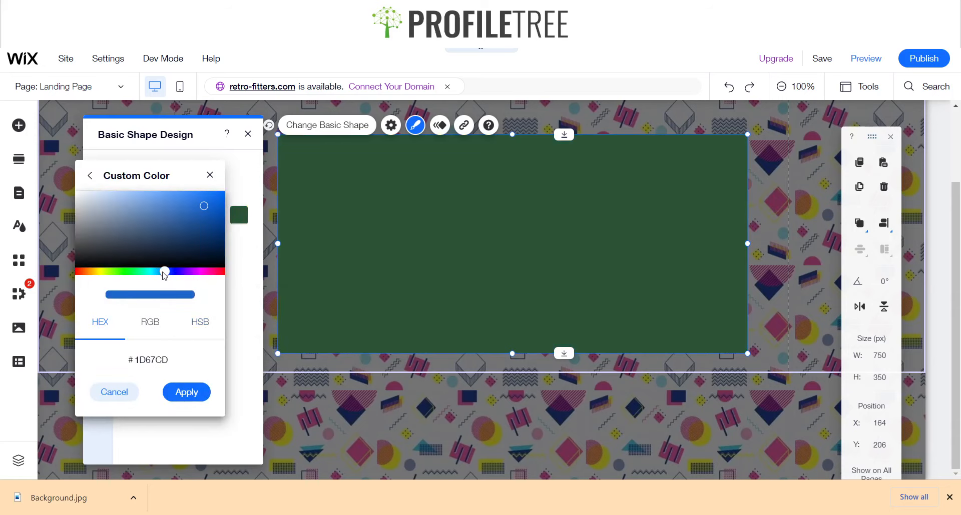
drag(165, 274, 156, 272)
click(153, 228)
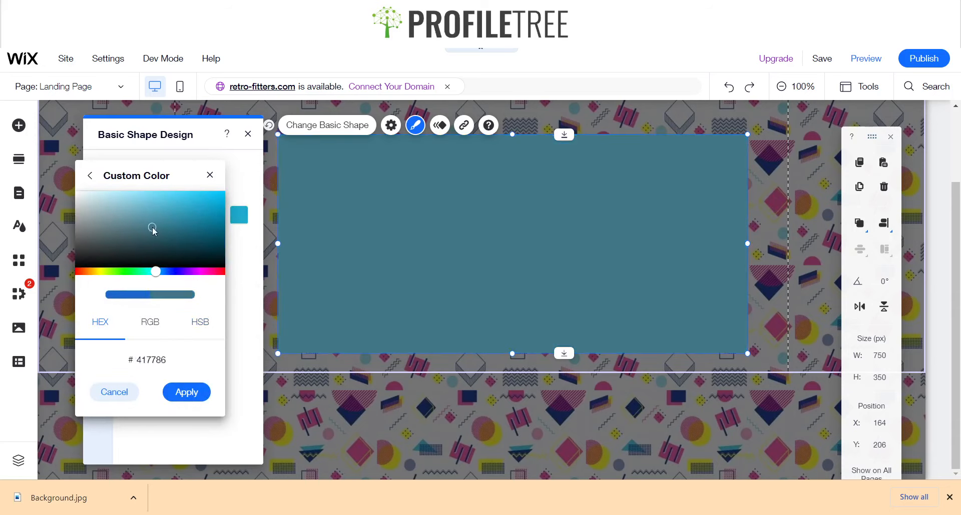
drag(152, 227, 90, 206)
click(198, 397)
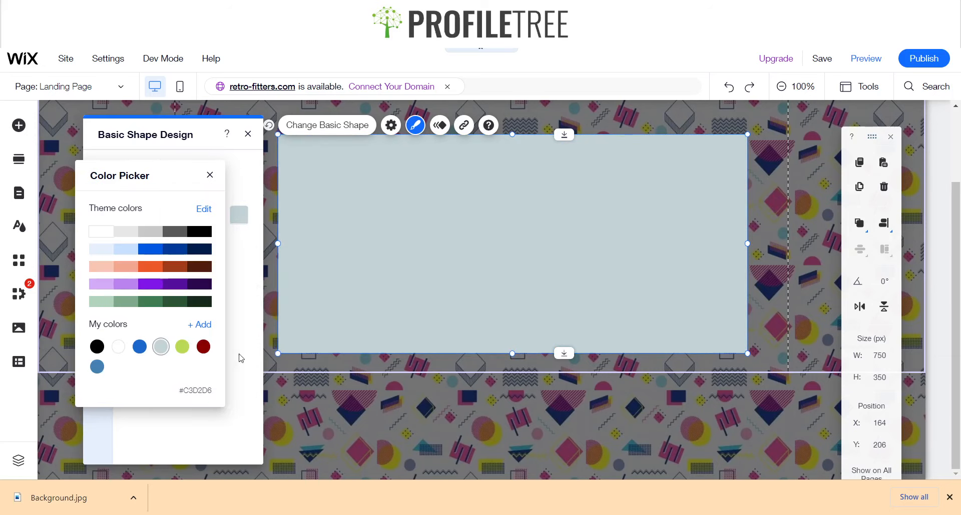
click(210, 175)
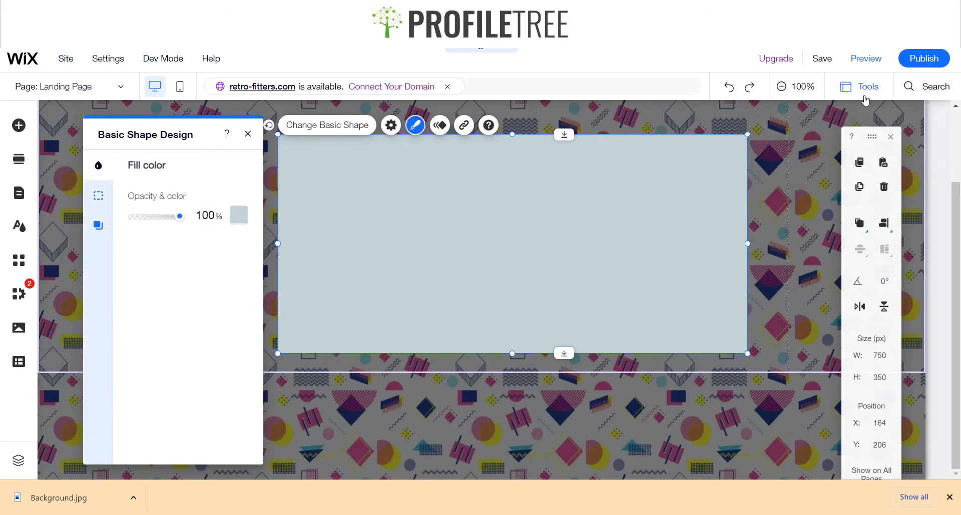
- Reorder the layers so the title is in front, the blue rectangle behind it and the pale rectangle at the back
mouse_move(865, 100)
click(870, 147)
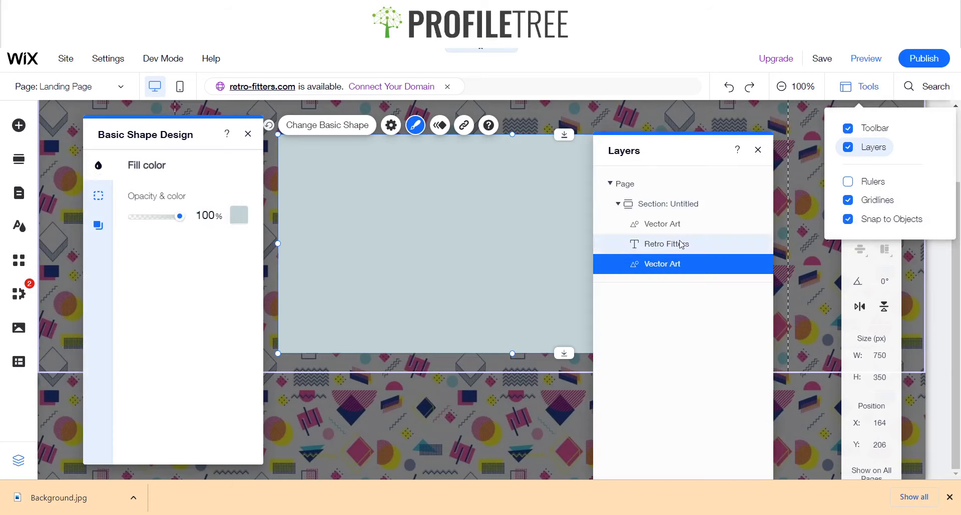
drag(659, 265, 661, 237)
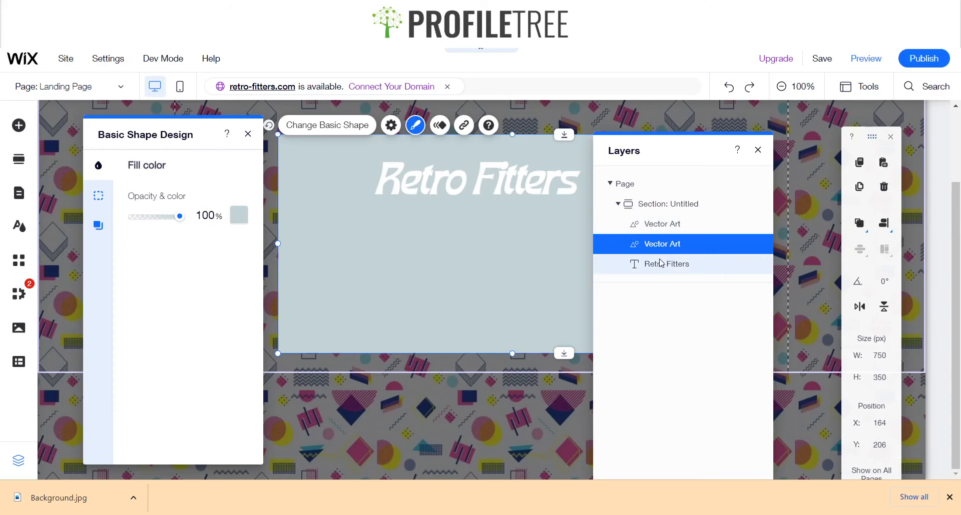
click(659, 230)
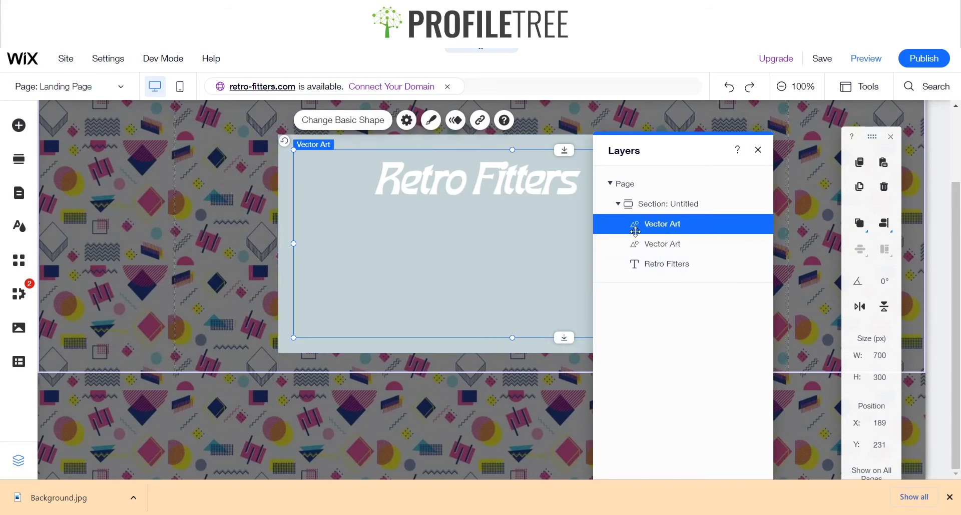
drag(665, 225, 673, 265)
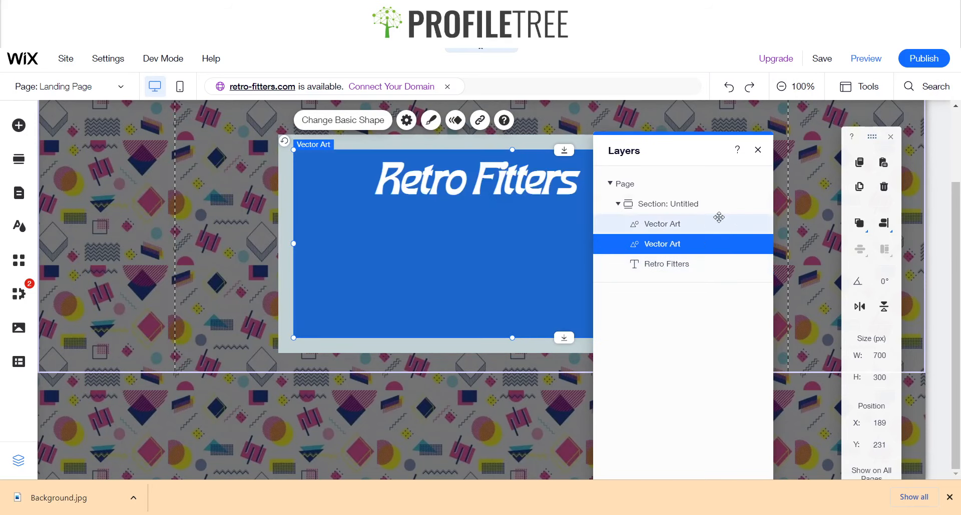
click(758, 150)
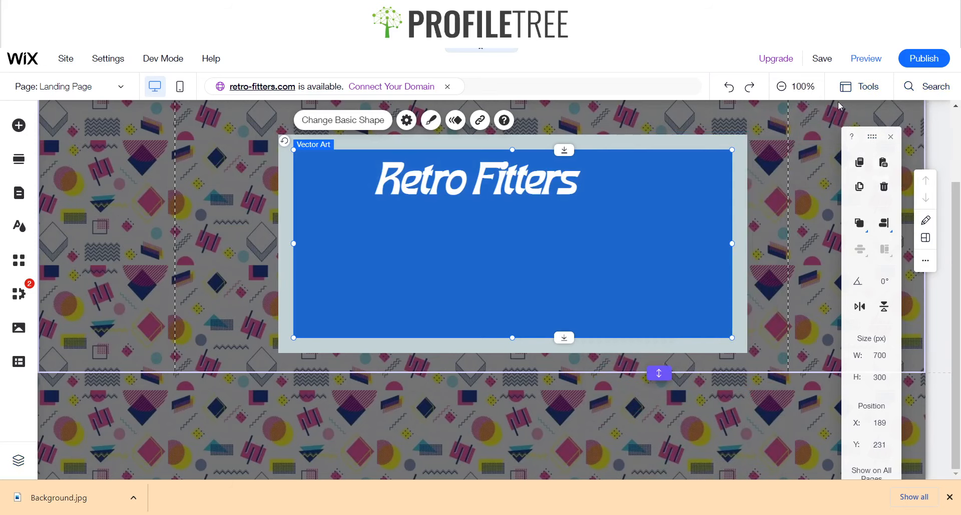
- Apply a black border 3 px wide to the blue inner rectangle
click(430, 120)
click(254, 212)
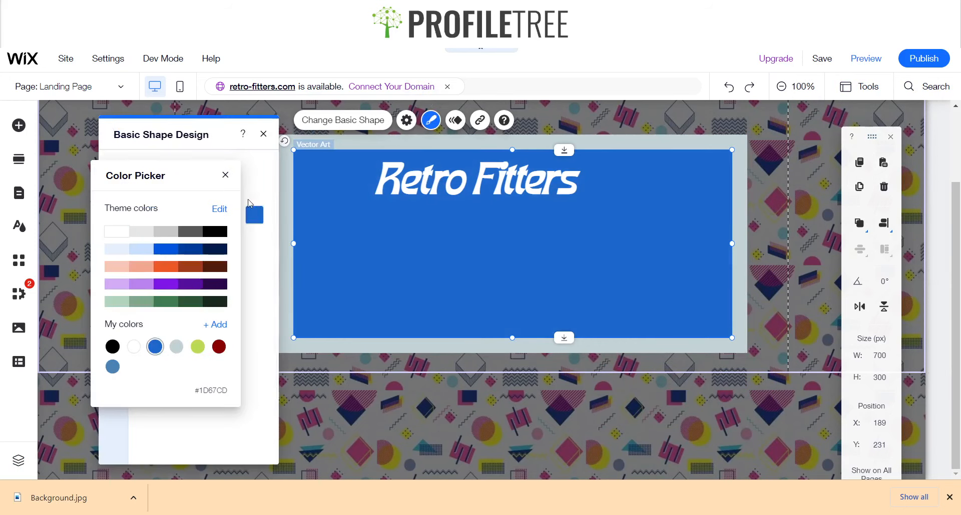
click(228, 178)
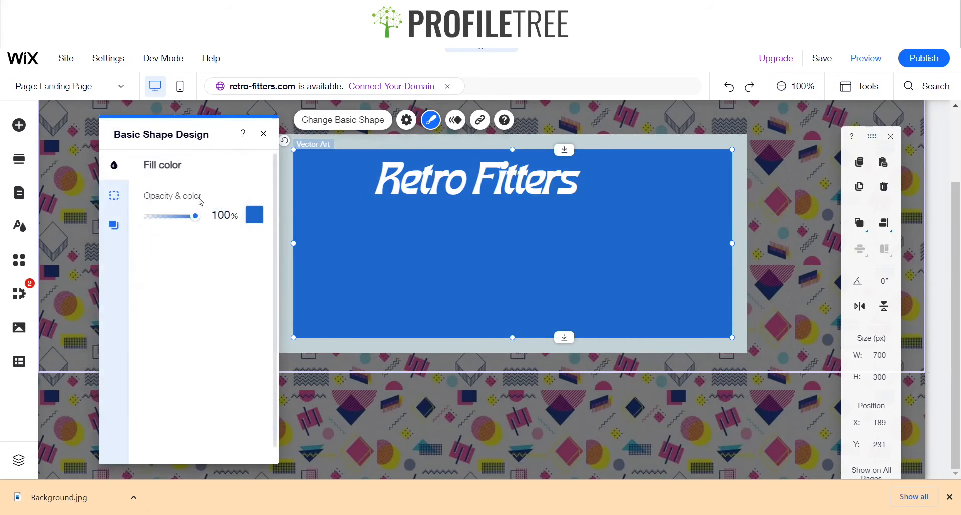
click(114, 196)
click(235, 203)
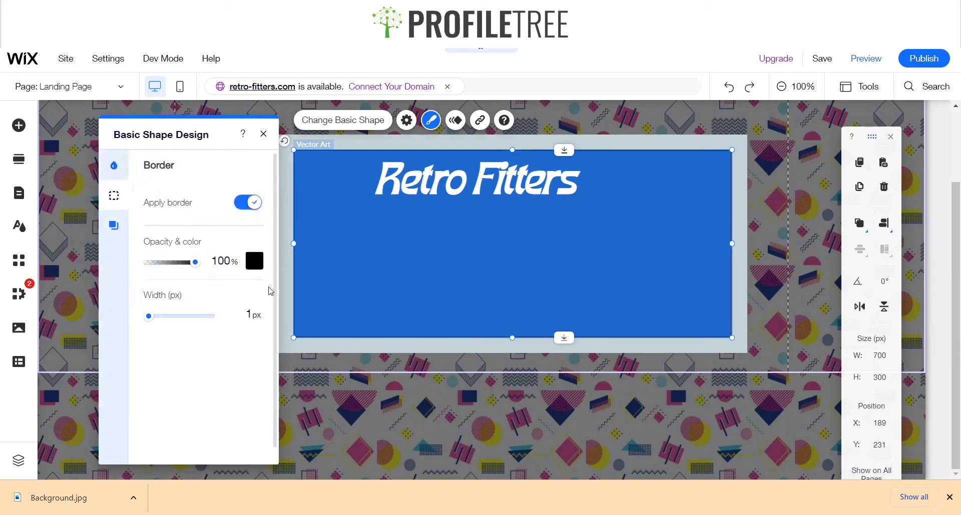
click(252, 314)
text(3)
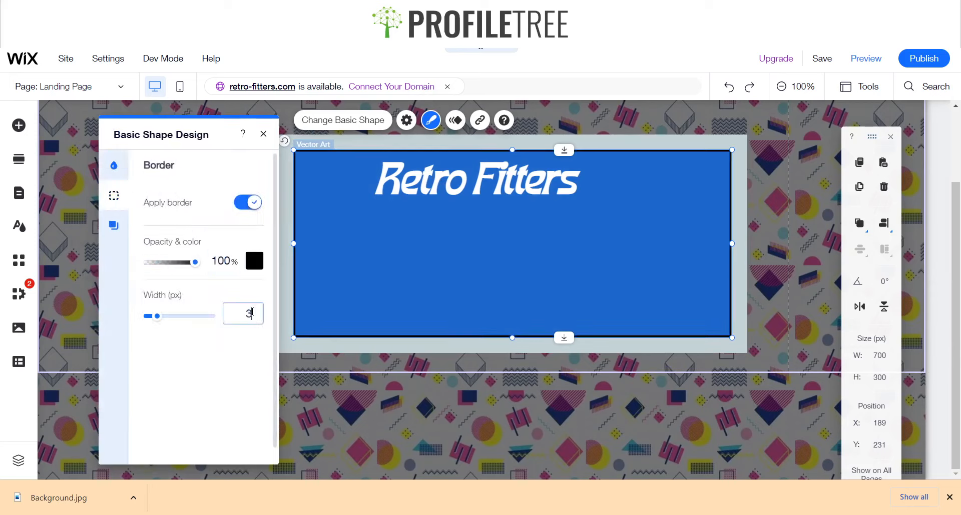
- Fill the bordered inner rectangle with the saved pale blue-grey colour
click(114, 165)
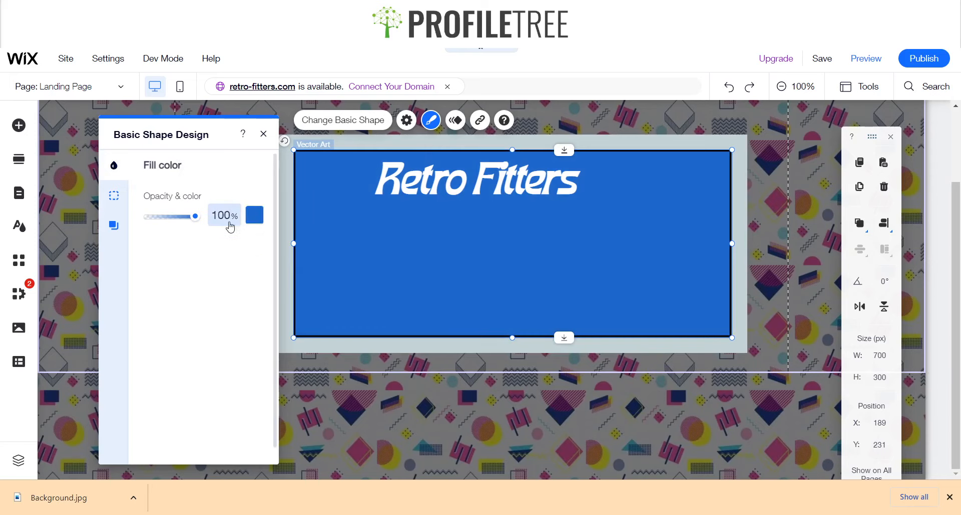
click(255, 214)
click(177, 347)
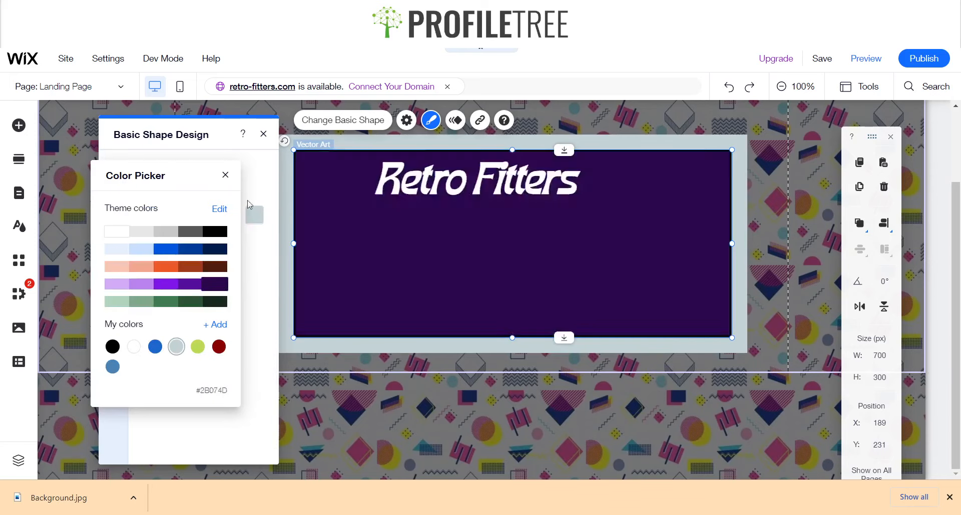
click(225, 176)
click(531, 437)
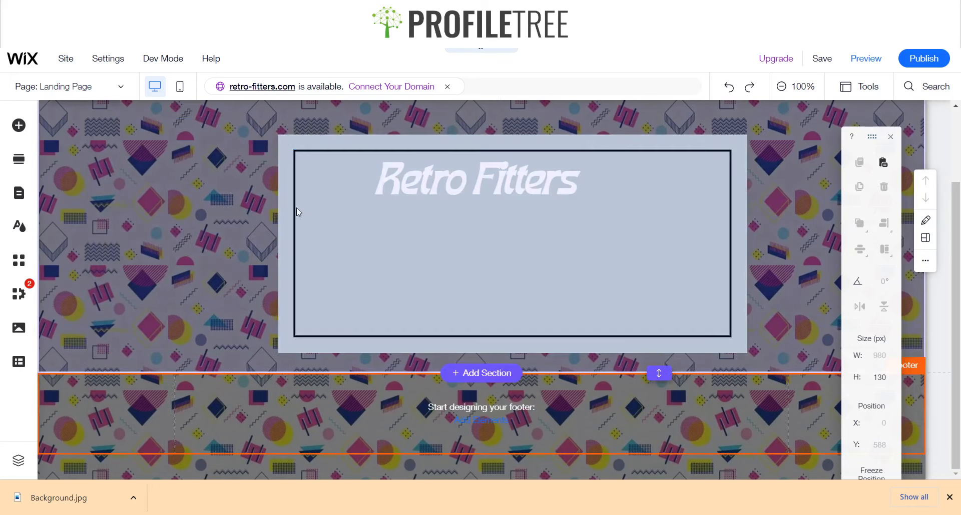
- Centre the Retro Fitters title horizontally within the inner rectangle at X 369
click(458, 182)
drag(467, 181, 489, 183)
click(212, 240)
scroll(622, 260, up, 2)
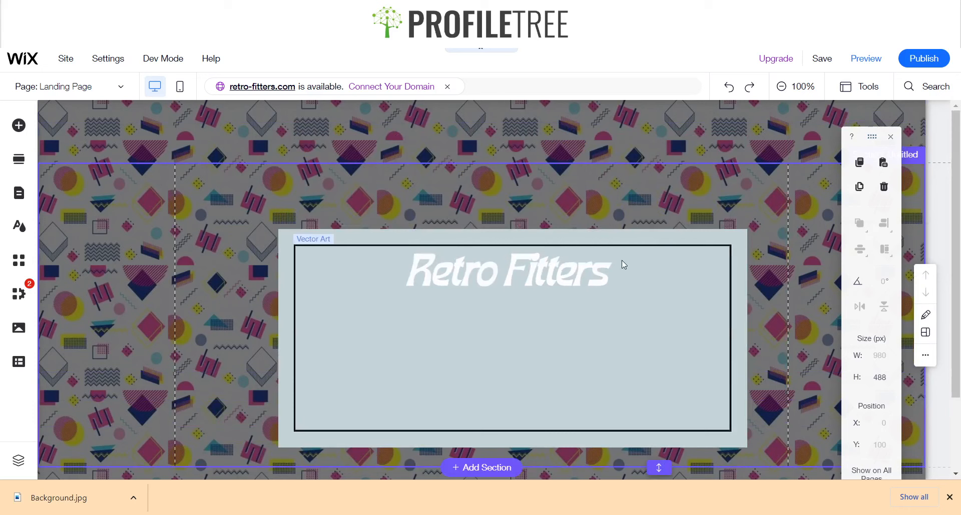
- Shift the rectangles and title up, placing the outer rectangle at Y 201 and the inner rectangle and title at Y 226
click(609, 239)
drag(608, 239, 599, 234)
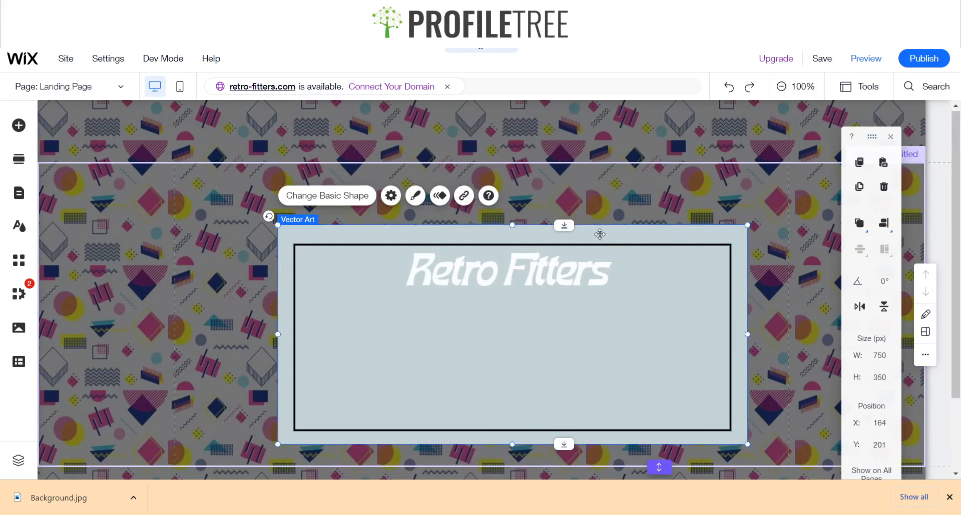
click(628, 285)
drag(680, 297, 680, 294)
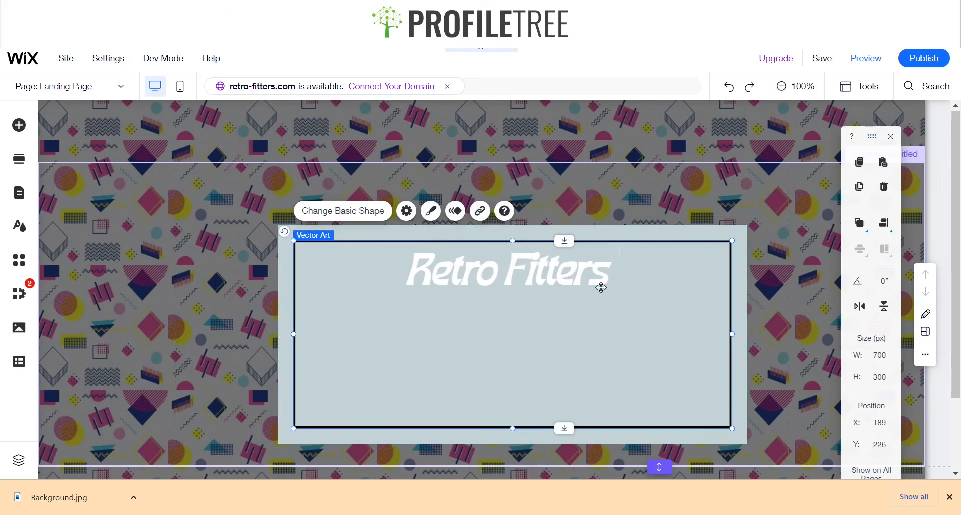
click(565, 276)
drag(564, 276, 564, 275)
click(698, 193)
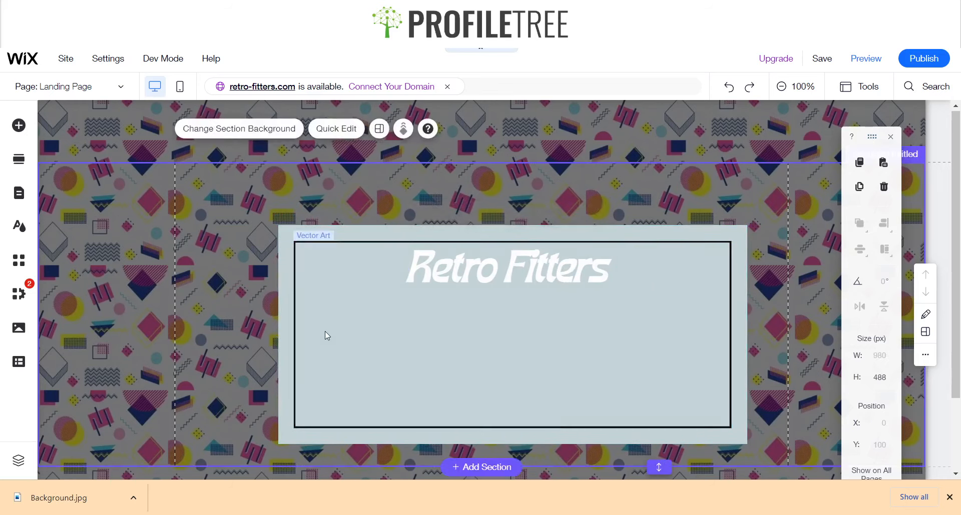
- Add a plain black horizontal line 608 px wide and centre it beneath the title at X 235, Y 300
scroll(325, 331, down, 1)
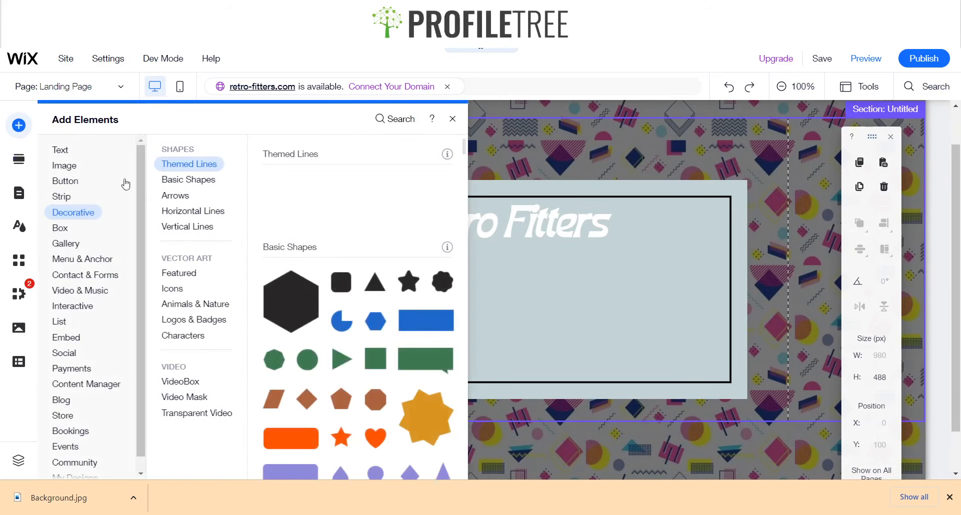
click(193, 211)
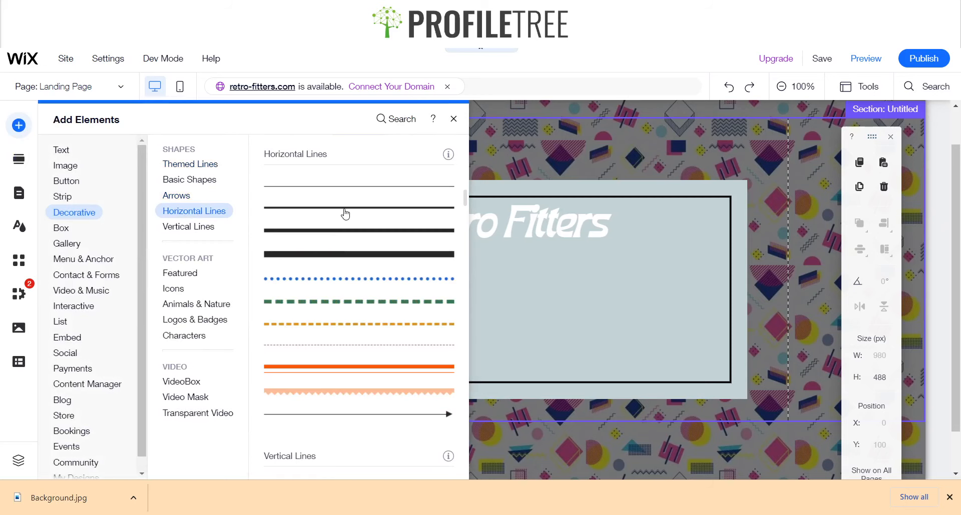
click(345, 210)
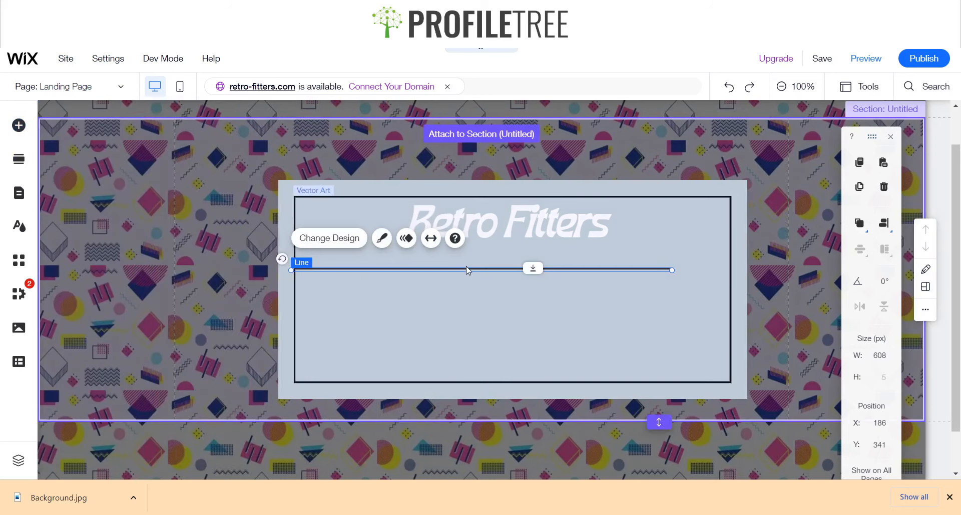
drag(466, 270, 493, 245)
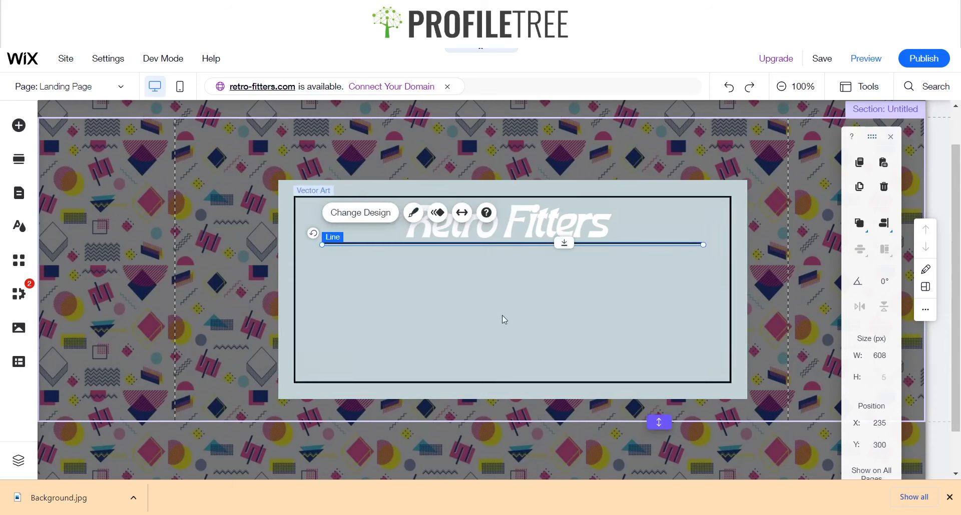
click(503, 319)
- Add a themed paragraph text element below the line at X 235, Y 312
click(444, 234)
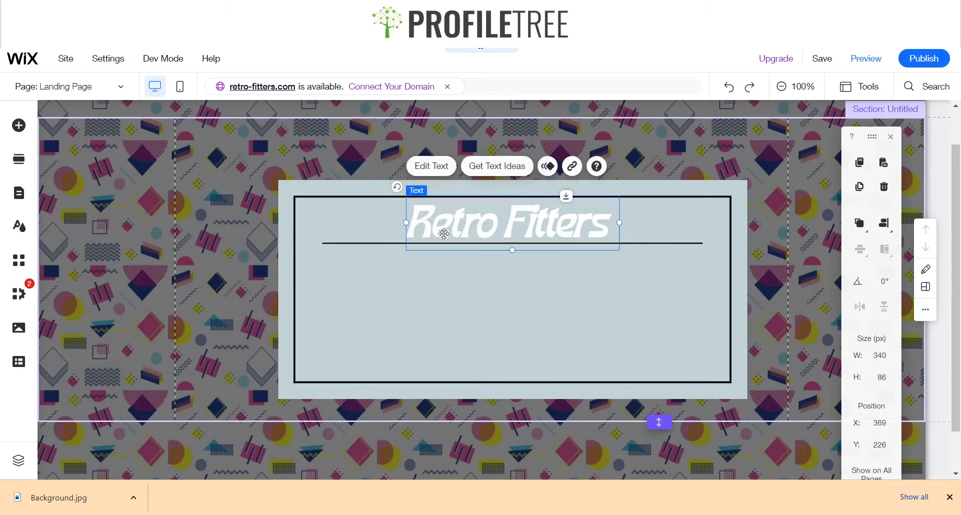
click(22, 136)
click(61, 164)
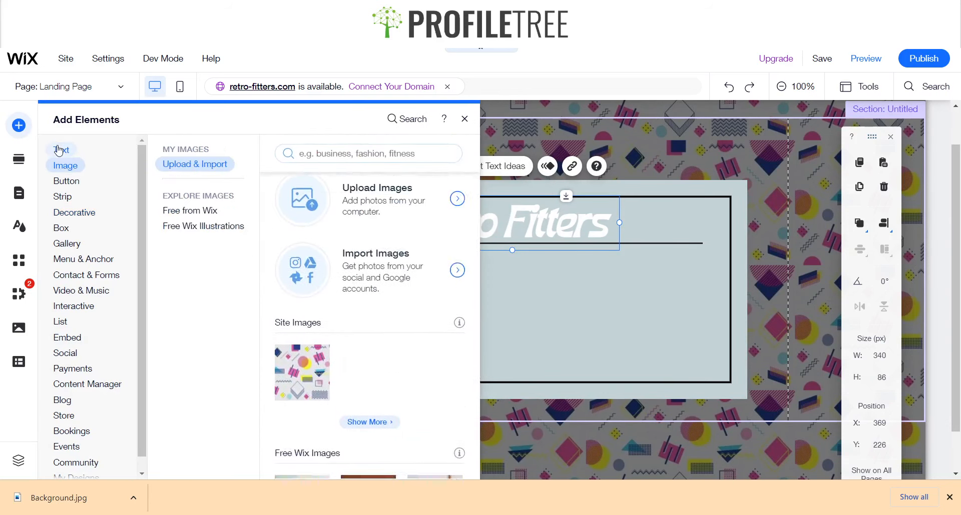
click(69, 152)
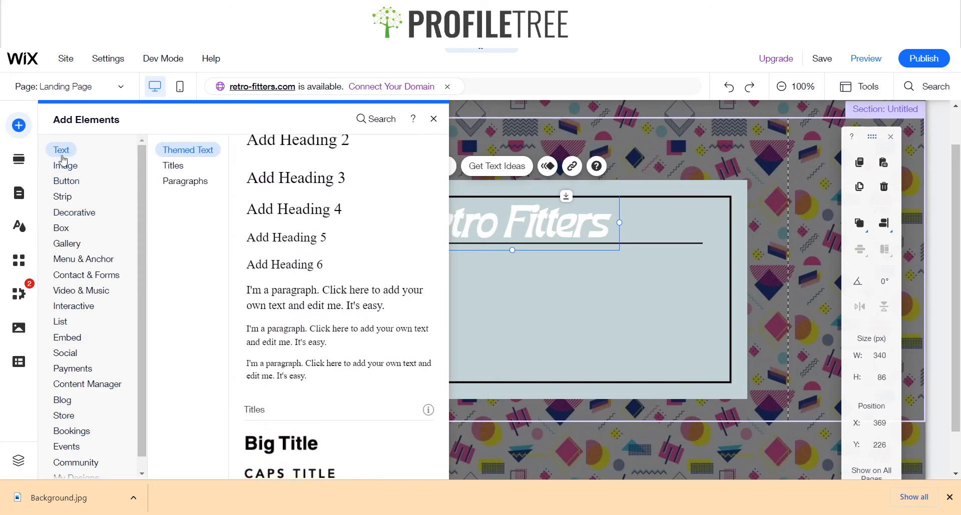
drag(290, 293, 422, 282)
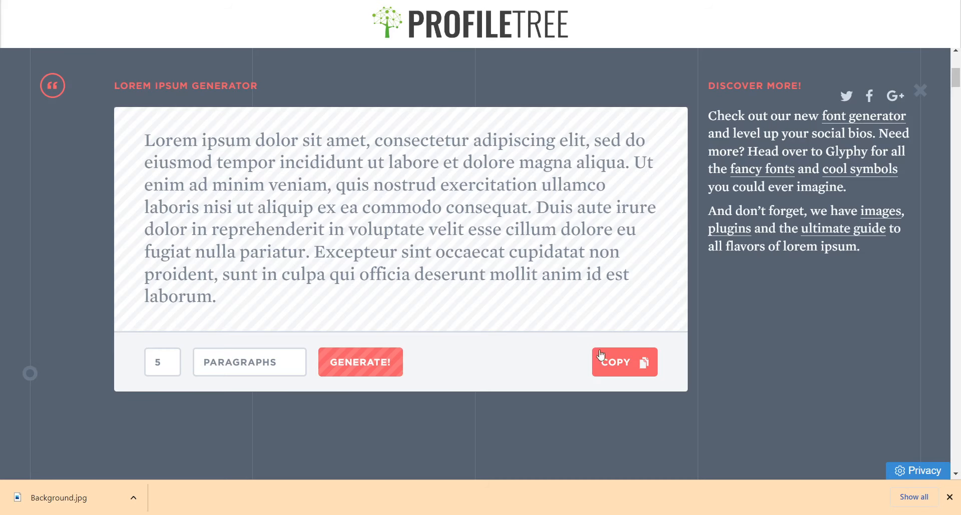
- Copy the placeholder text from the Lorem Ipsum generator site and replace the new paragraph's text in Wix with it
click(601, 356)
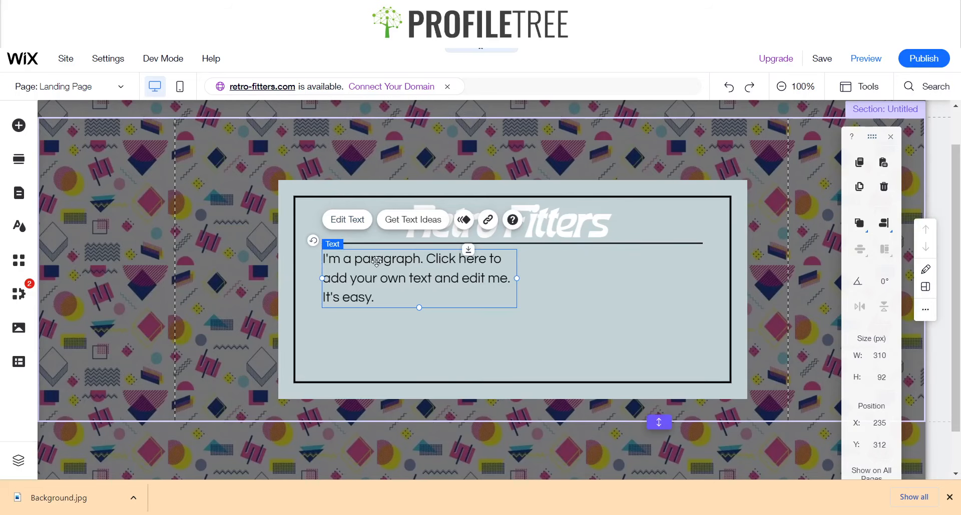
click(358, 228)
key(ctrl+v)
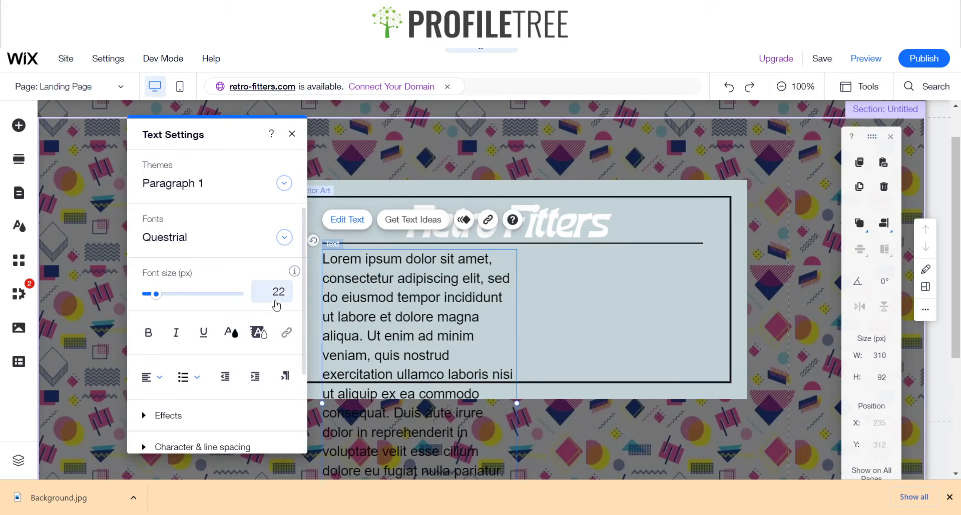
- Set the font size of the whole lorem ipsum paragraph to 12 px
click(279, 292)
text(15)
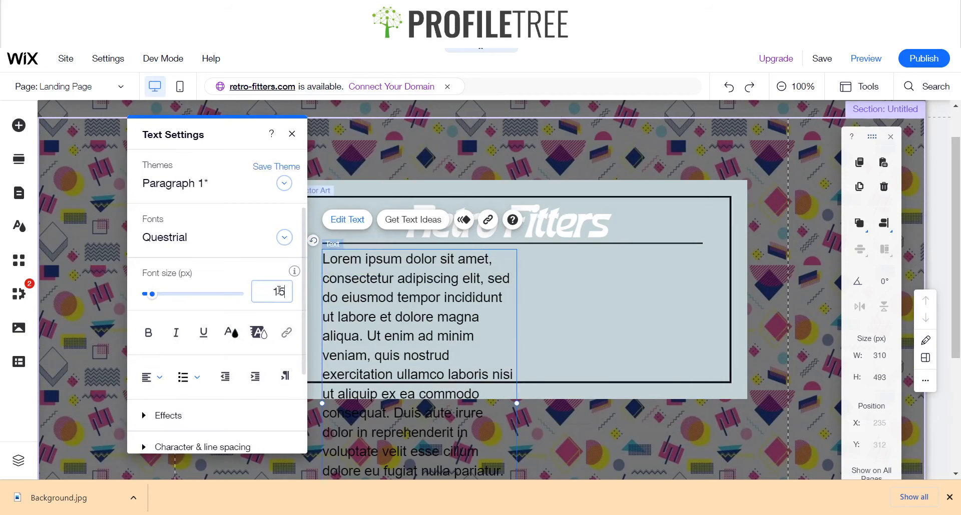
click(407, 335)
key(ctrl+a)
click(290, 293)
text(1)
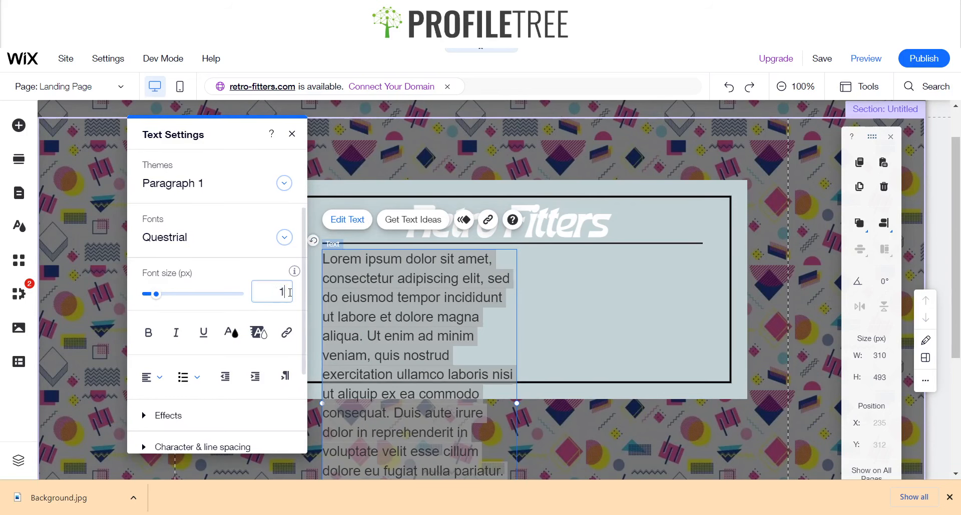
text(2)
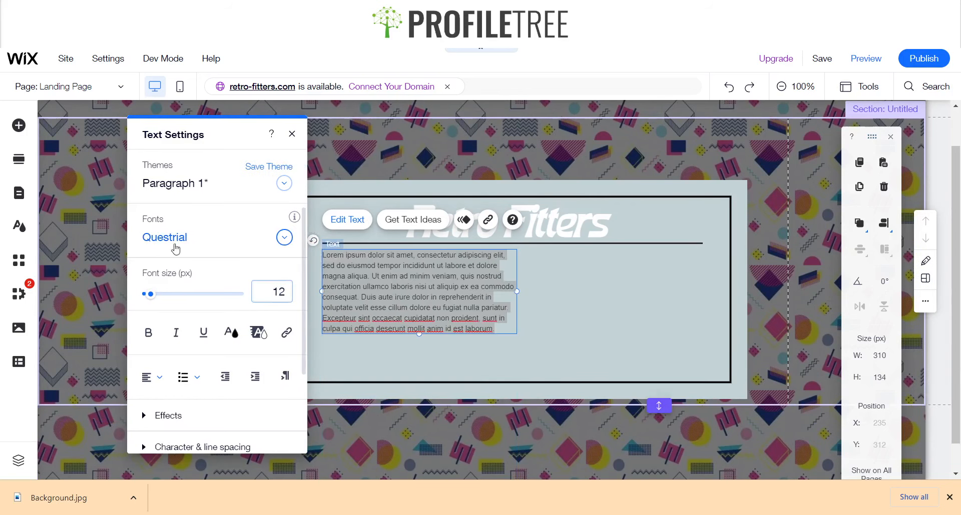
- Change the paragraph's font to Psychoart Regular and narrow its text box to 246 px wide
click(206, 241)
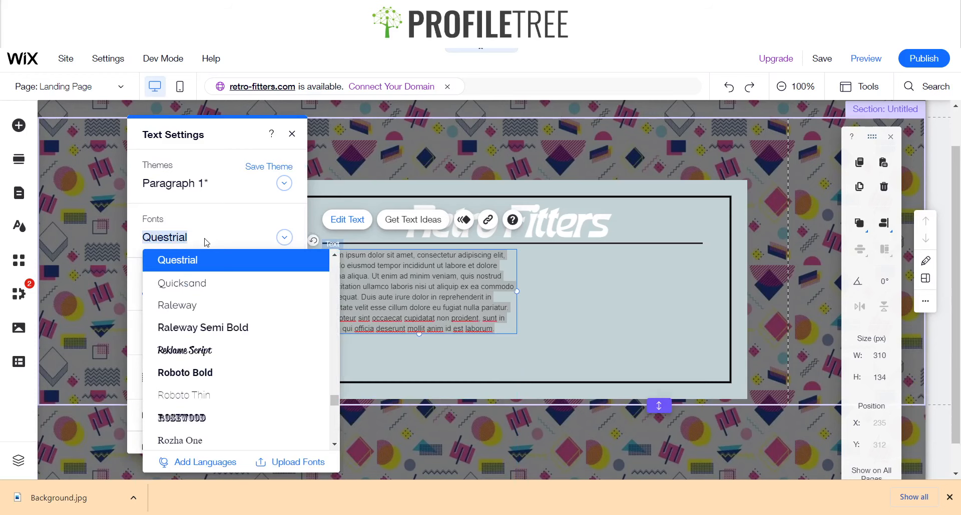
scroll(210, 325, up, 15)
click(182, 259)
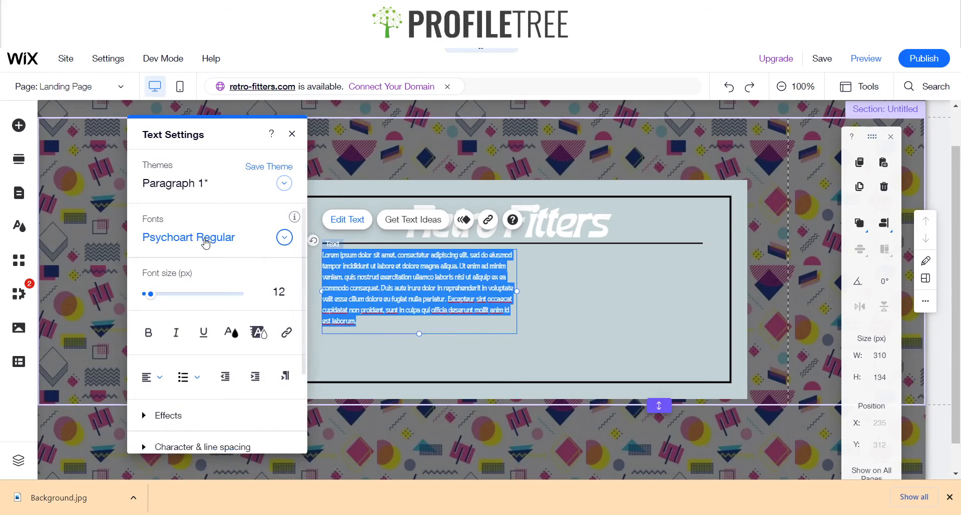
click(292, 134)
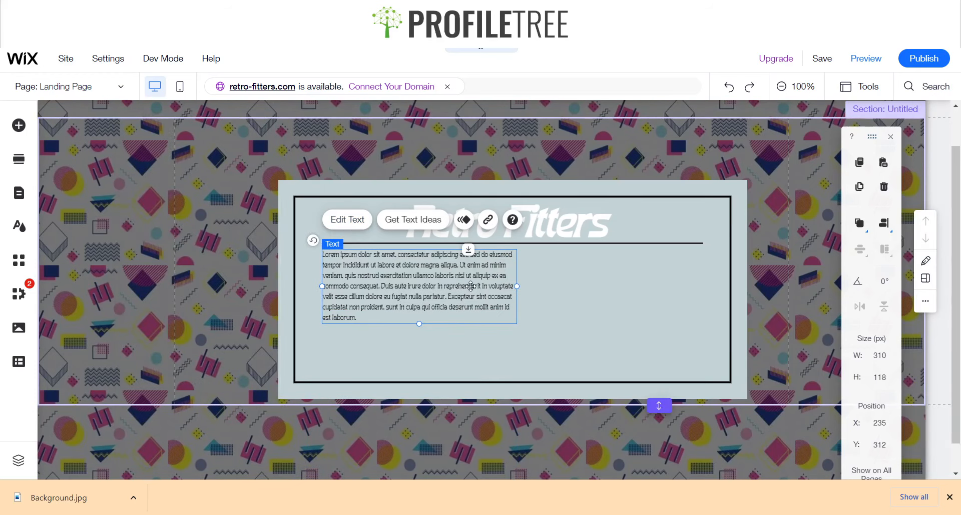
mouse_move(419, 324)
mouse_down()
mouse_move(423, 375)
mouse_move(420, 327)
mouse_up()
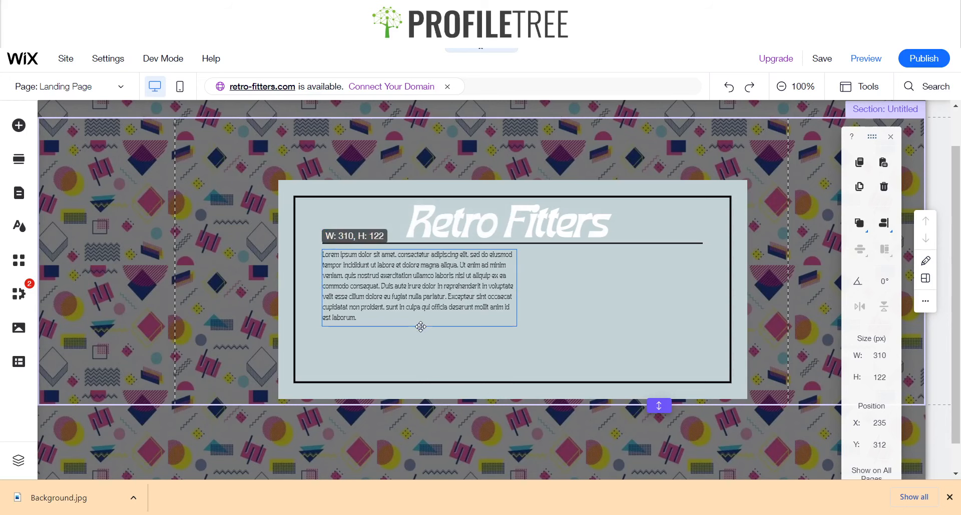
drag(516, 287, 477, 285)
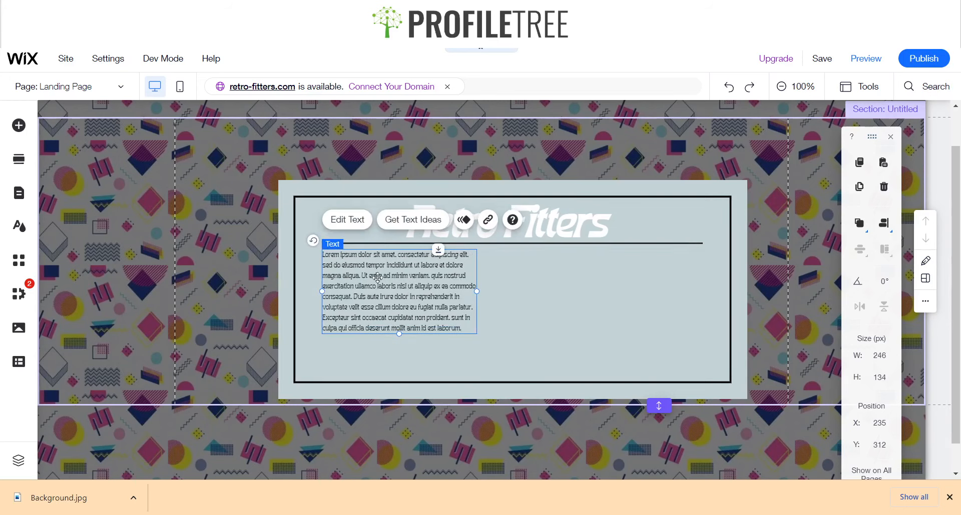
- Set the lorem ipsum paragraph's font size to 15 px and widen its text box so the text fits inside the bordered rectangle
double_click(379, 260)
click(281, 291)
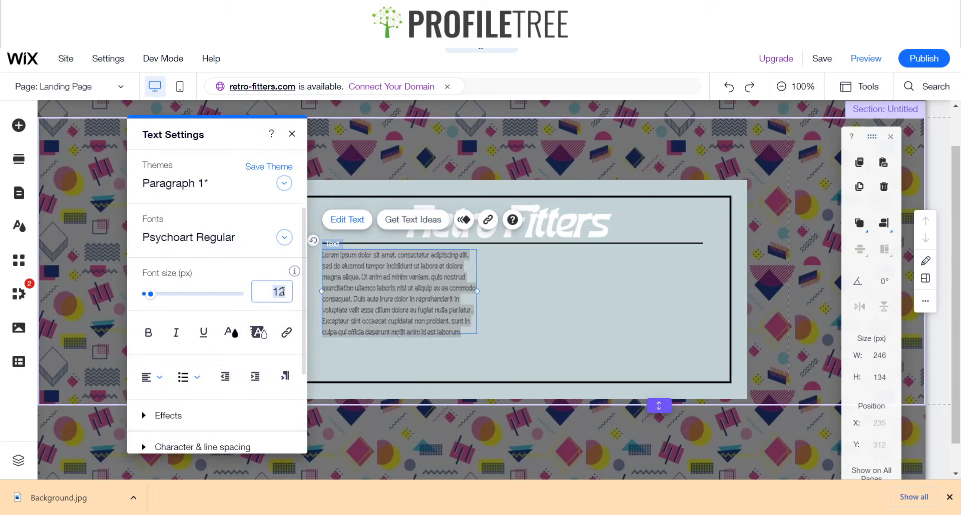
text(13)
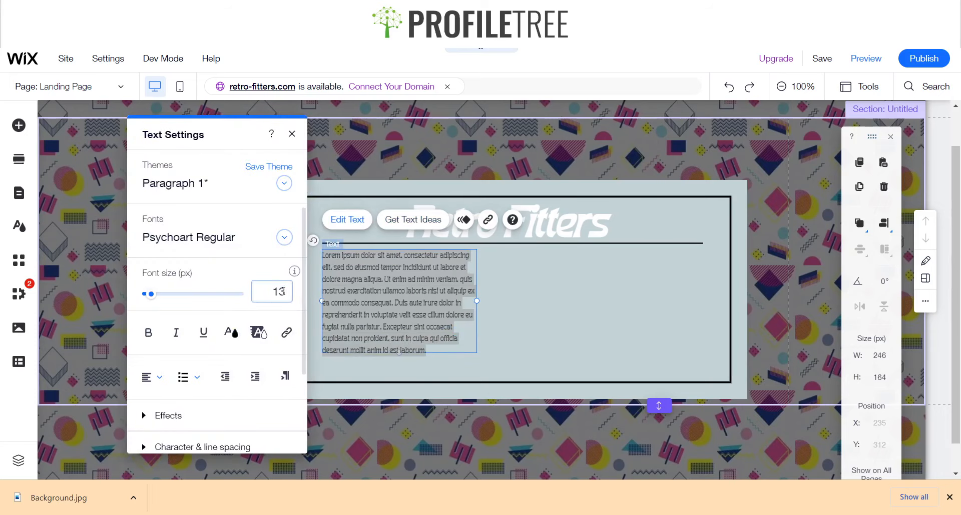
key(Up)
key(Up)
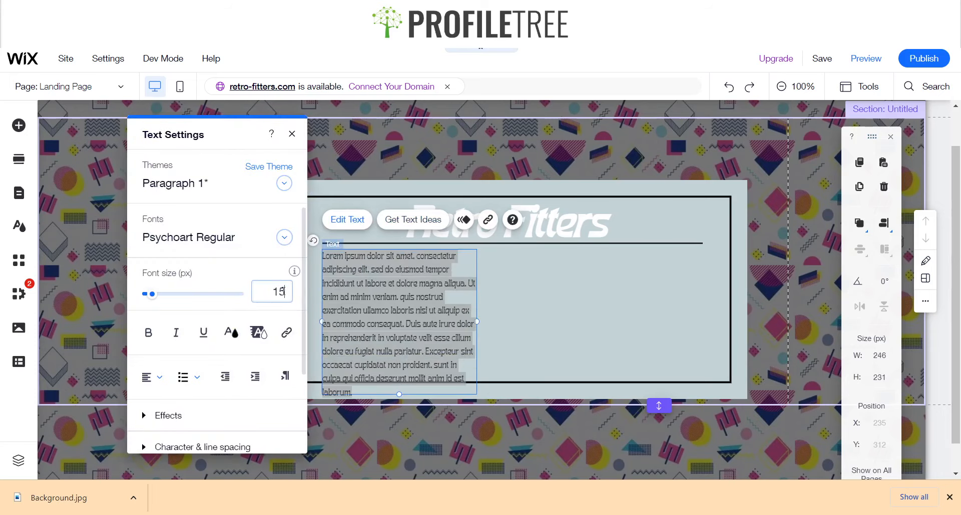
click(290, 142)
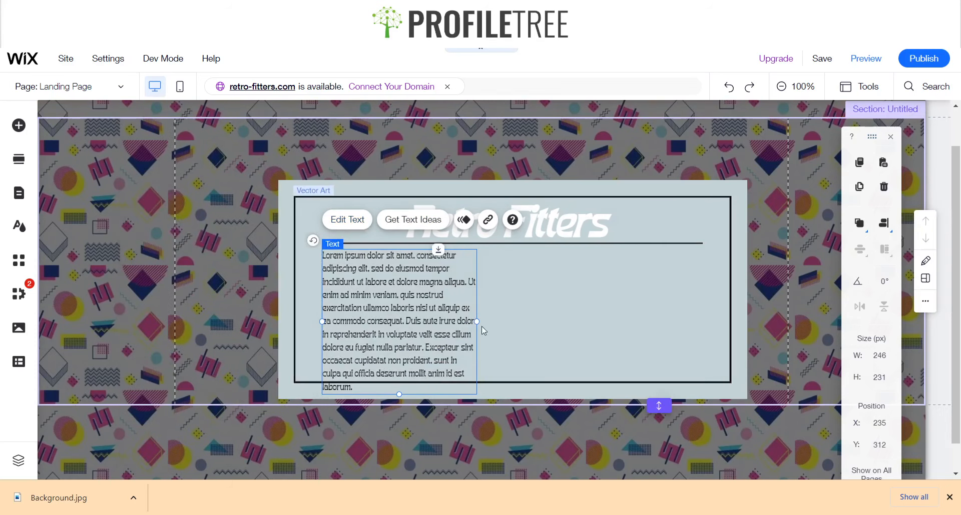
drag(476, 321, 539, 326)
click(387, 371)
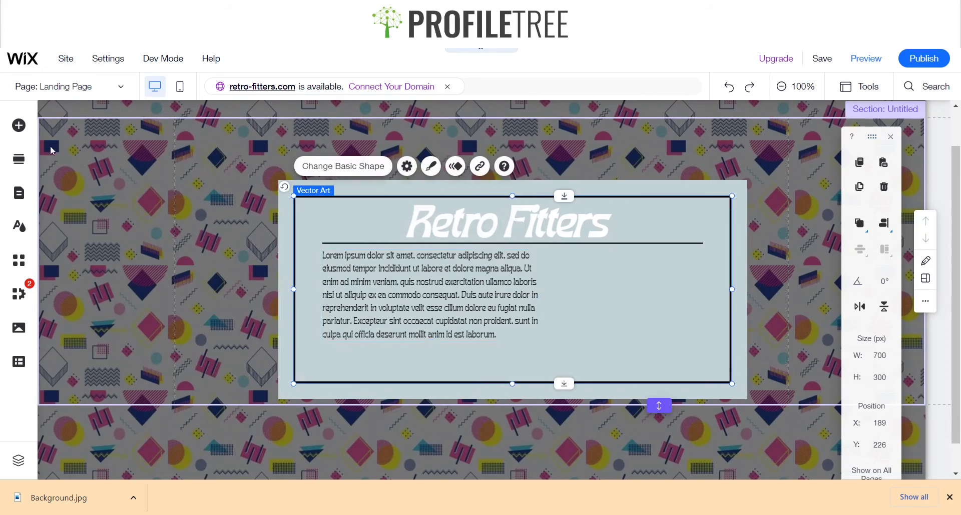
- Add a dark View More text button and place it below the paragraph at X 235, Y 474
click(18, 125)
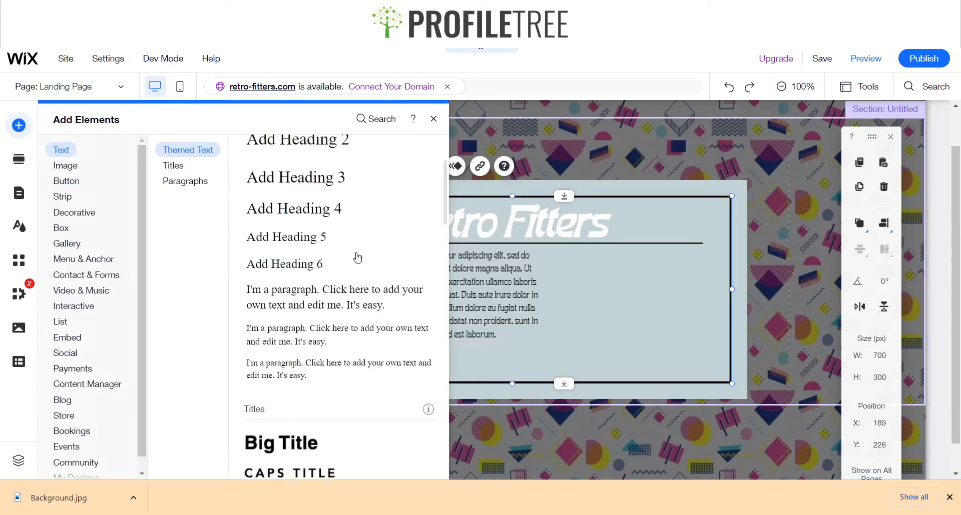
click(76, 183)
click(320, 326)
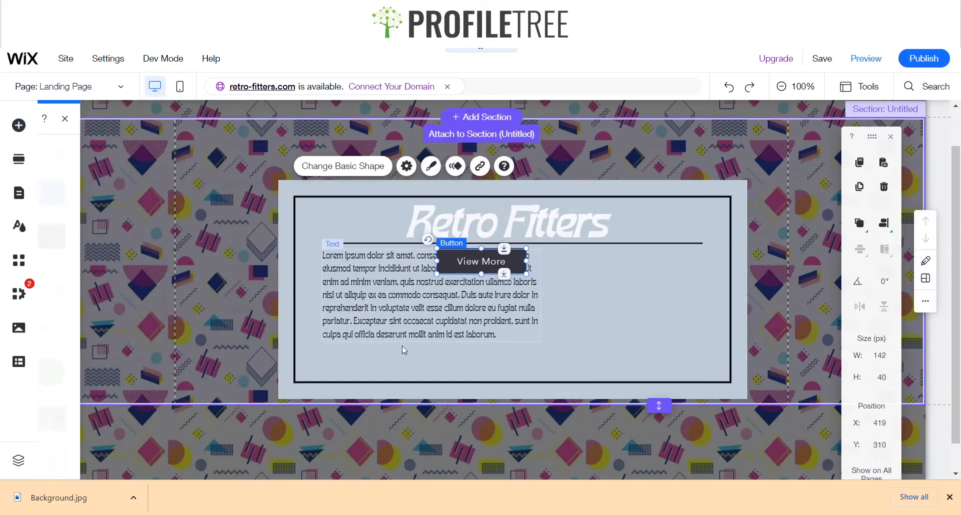
drag(481, 263, 366, 365)
- Change the button's text to Contact Us and move the button up to Y 465
click(365, 320)
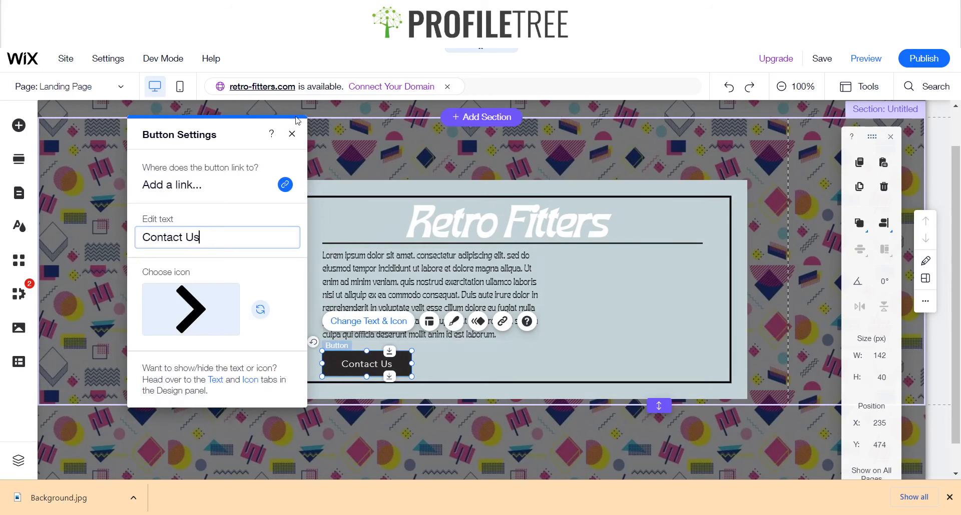
click(293, 135)
click(614, 306)
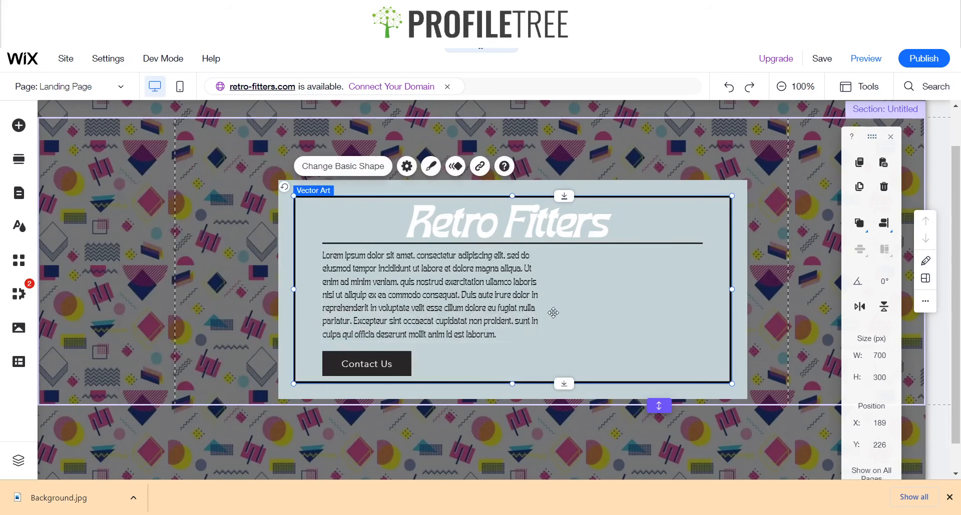
click(390, 370)
drag(404, 360, 404, 357)
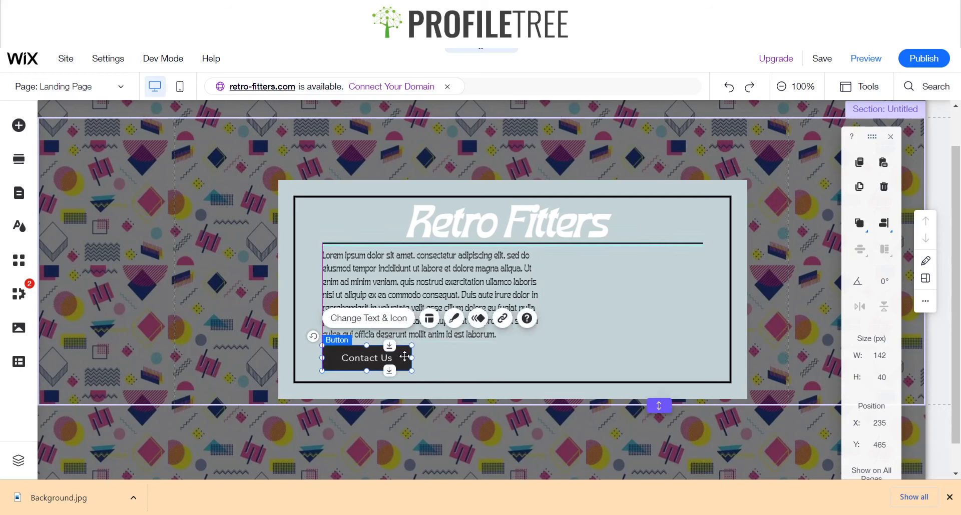
- Fill the Contact Us button's background with the custom grey-blue colour #C3D2D6
click(454, 316)
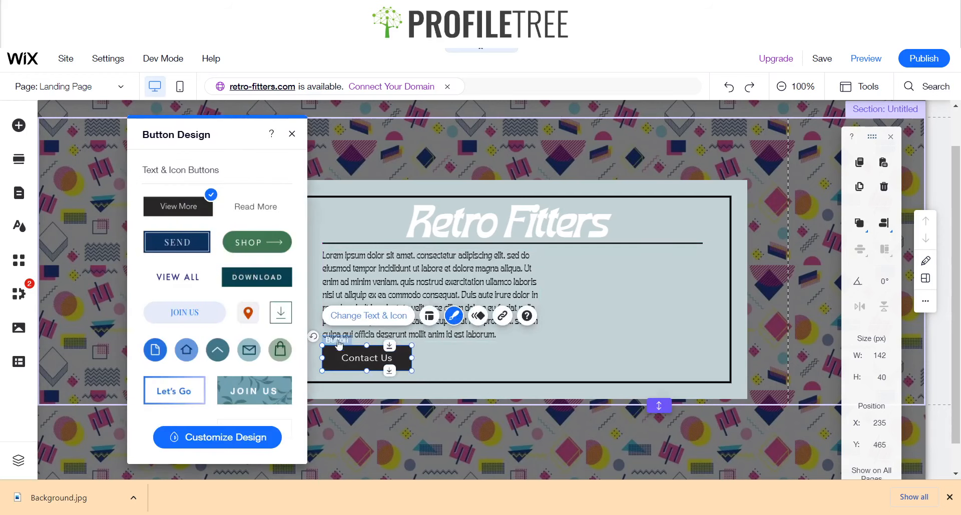
click(198, 443)
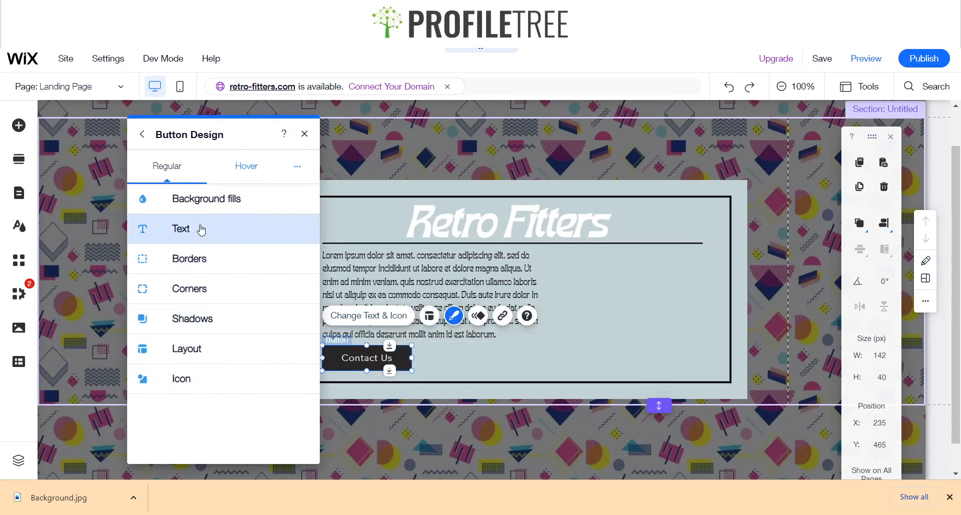
click(194, 211)
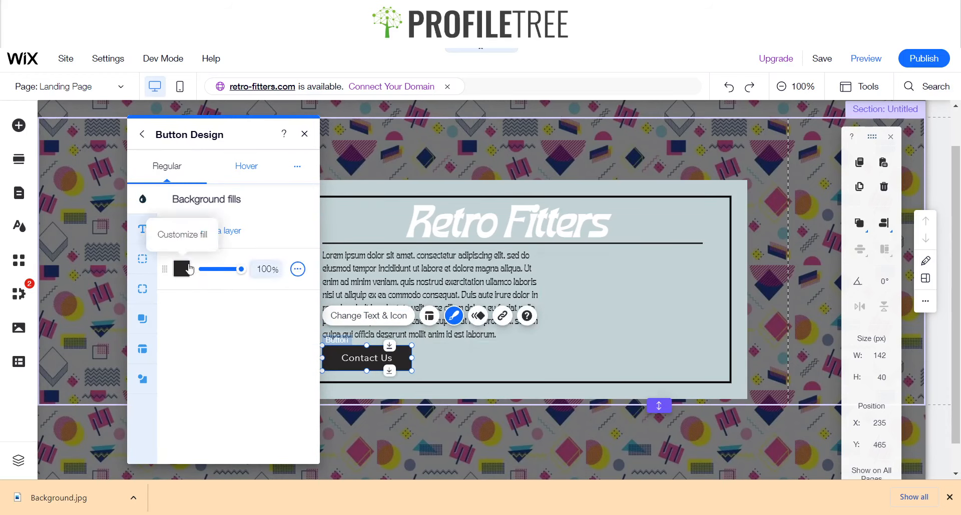
click(181, 269)
drag(545, 278, 473, 123)
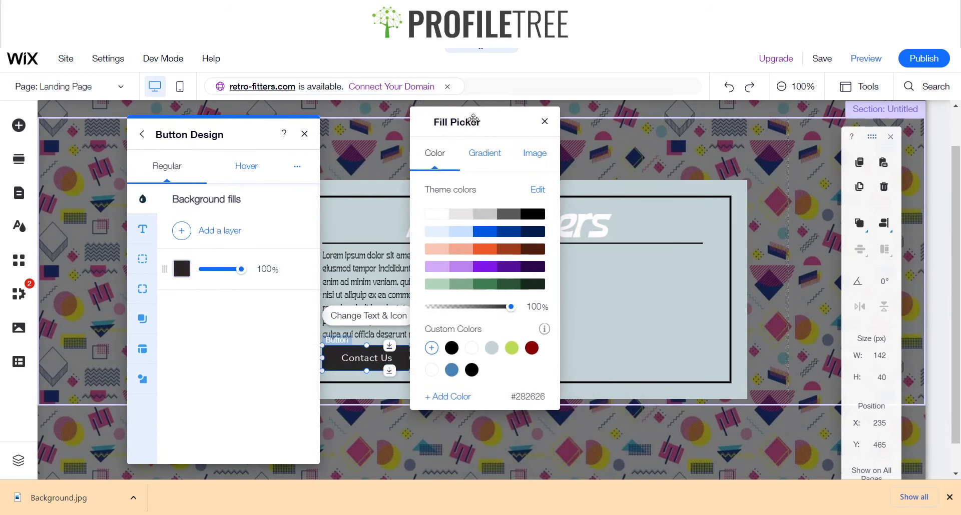
click(488, 348)
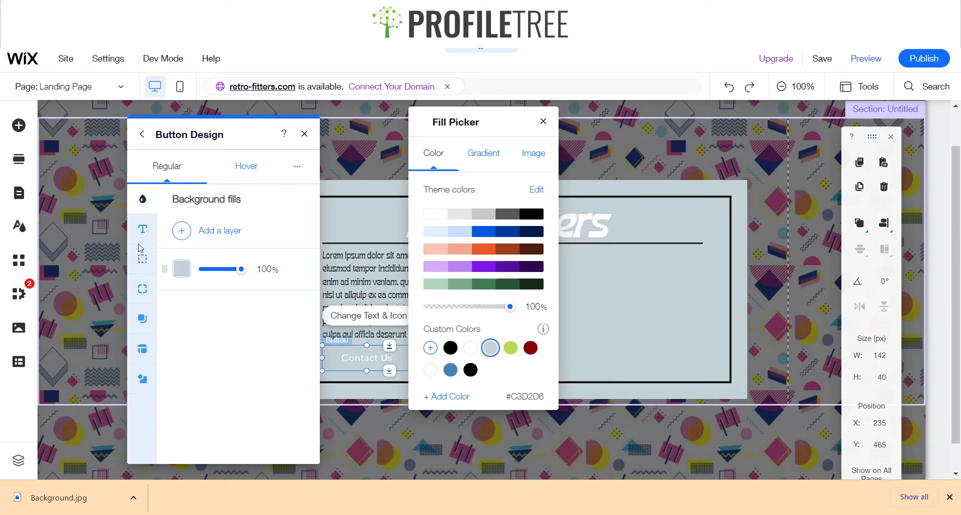
- Give the Contact Us button a solid black border 3 px wide on all sides
click(143, 258)
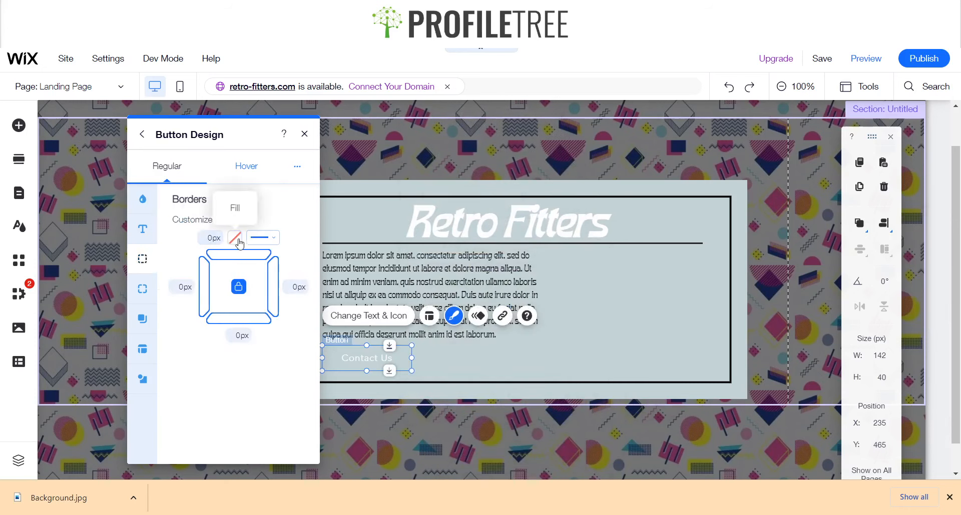
click(238, 240)
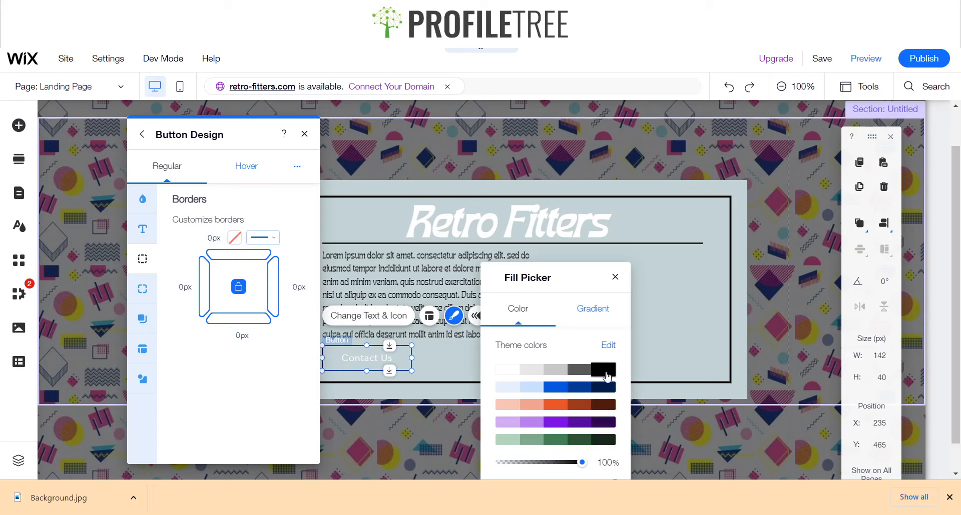
click(611, 277)
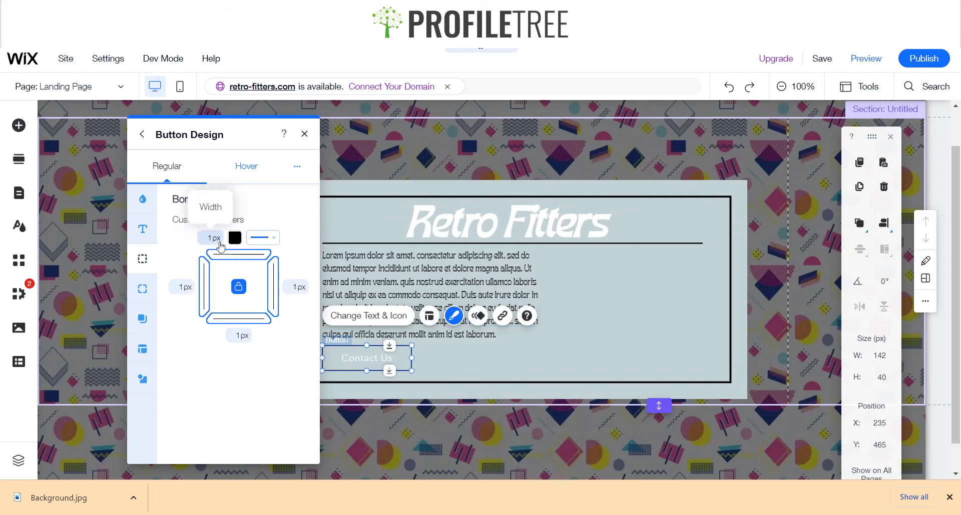
text(3)
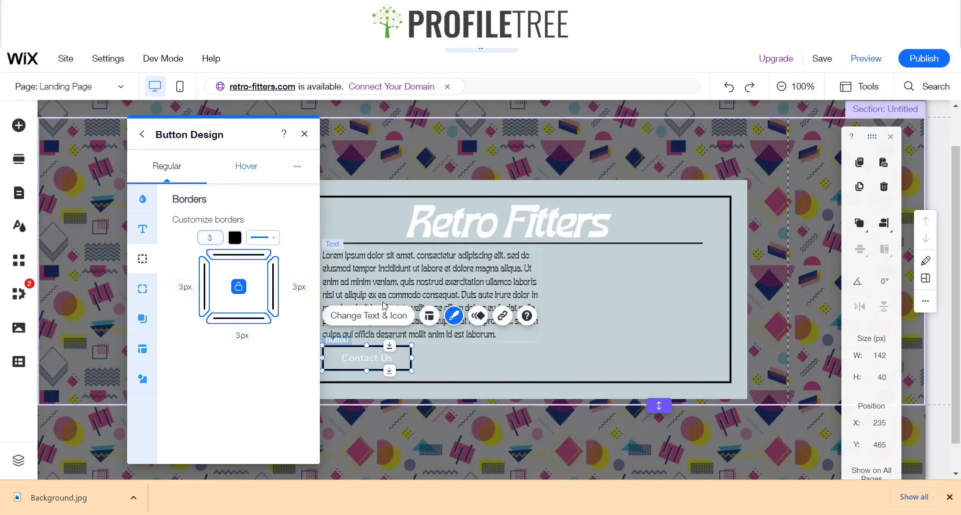
click(695, 330)
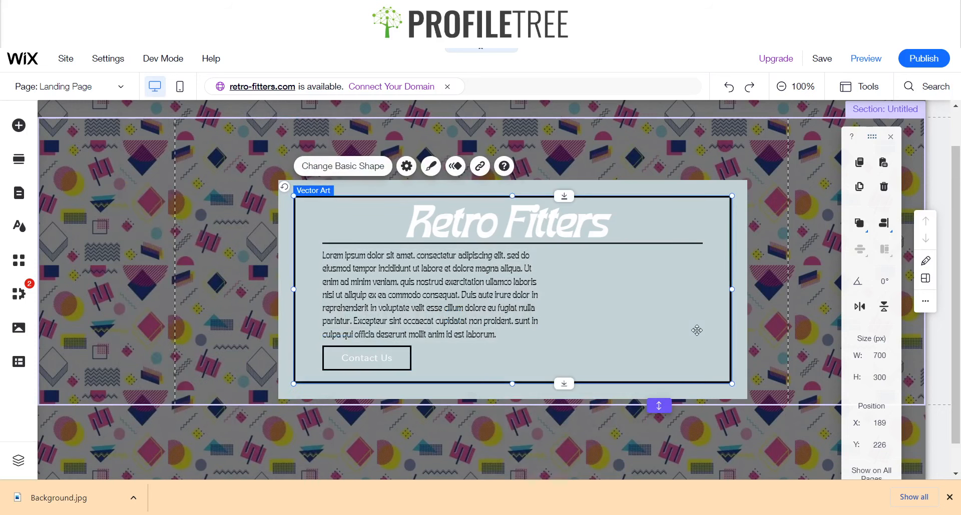
- Change the font of the Contact Us button's text to Psychoart Regular
click(365, 346)
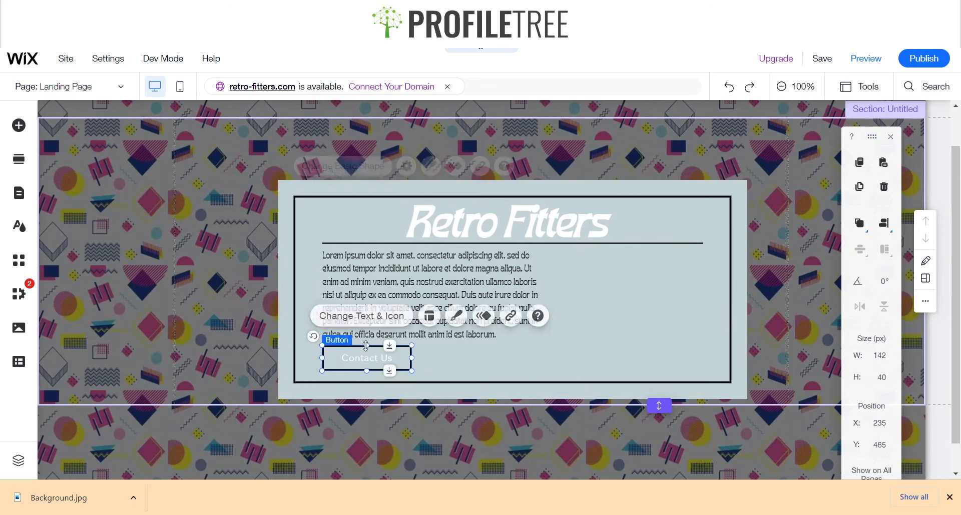
click(357, 316)
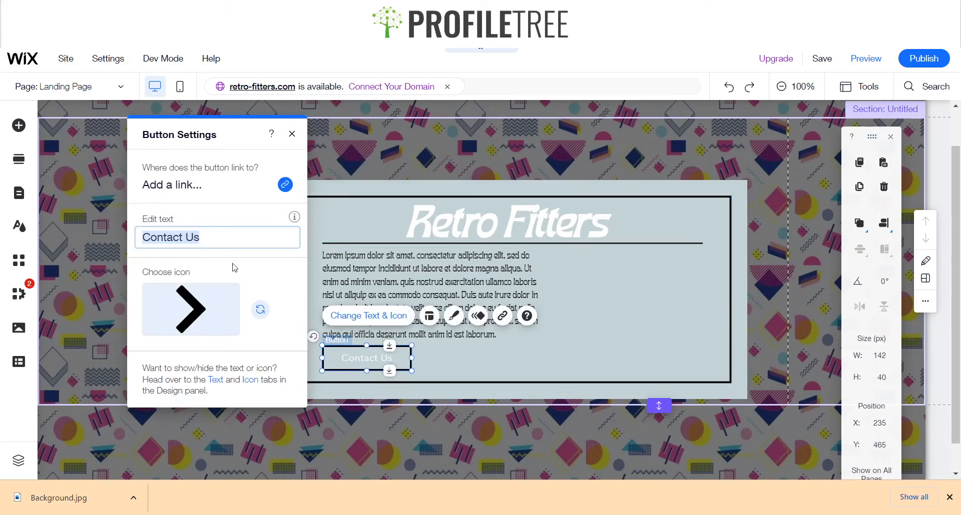
click(291, 133)
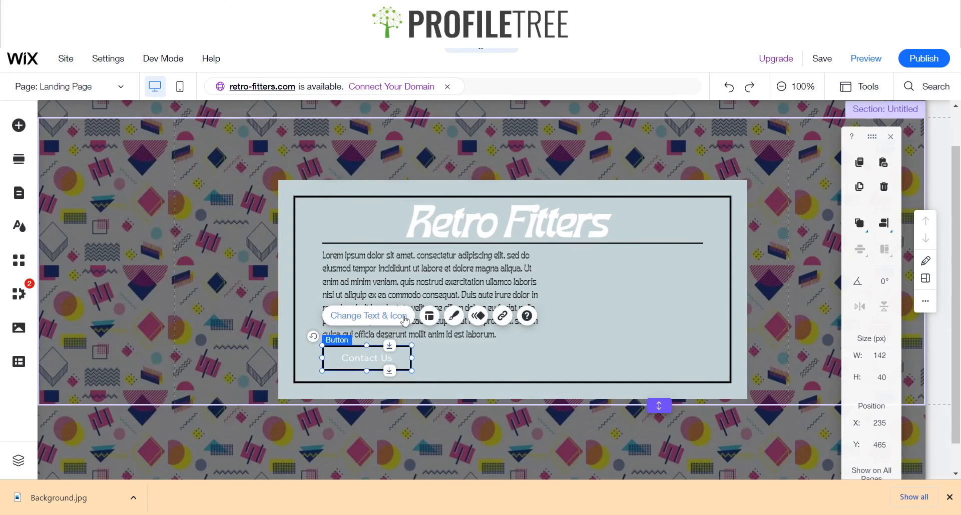
click(454, 315)
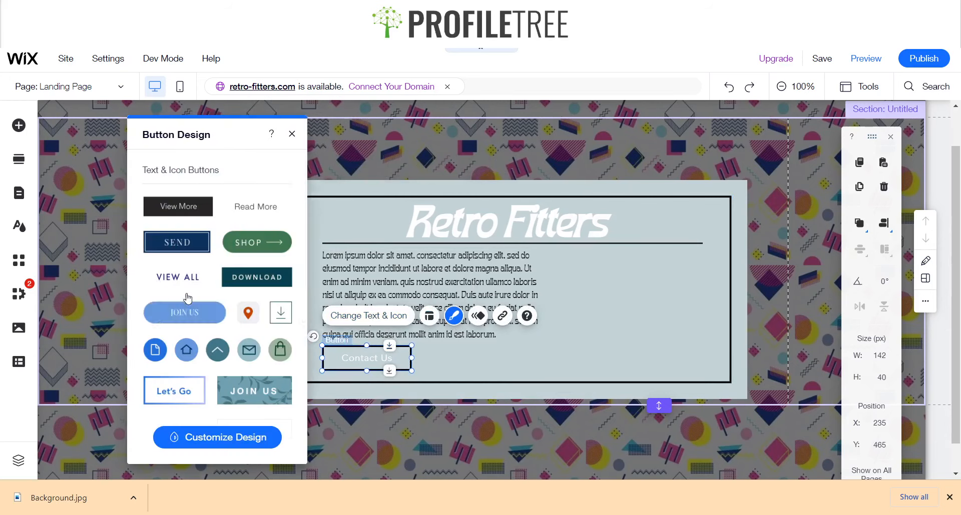
click(207, 438)
click(176, 230)
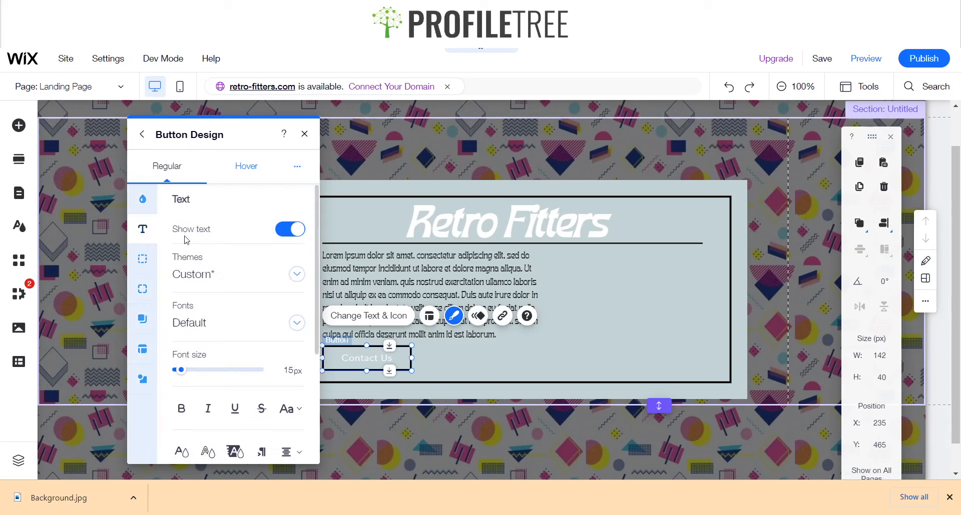
click(202, 336)
scroll(203, 337, down, 5)
key(Return)
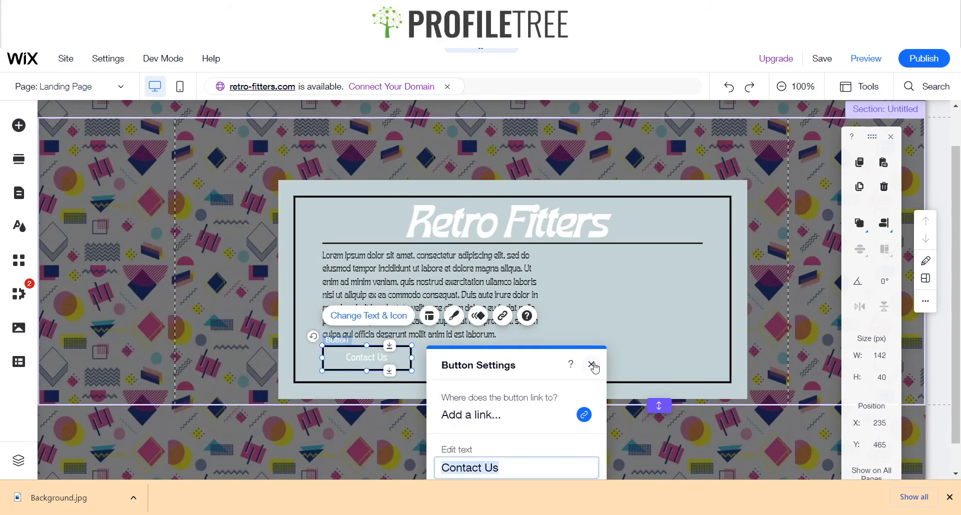
click(591, 213)
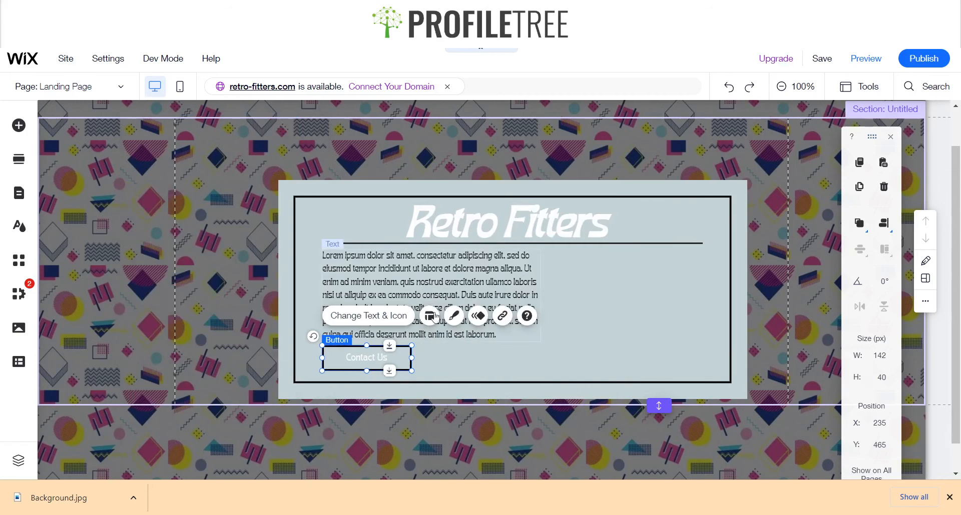
- Set the Contact Us button's text colour to black in its regular-state design
click(454, 315)
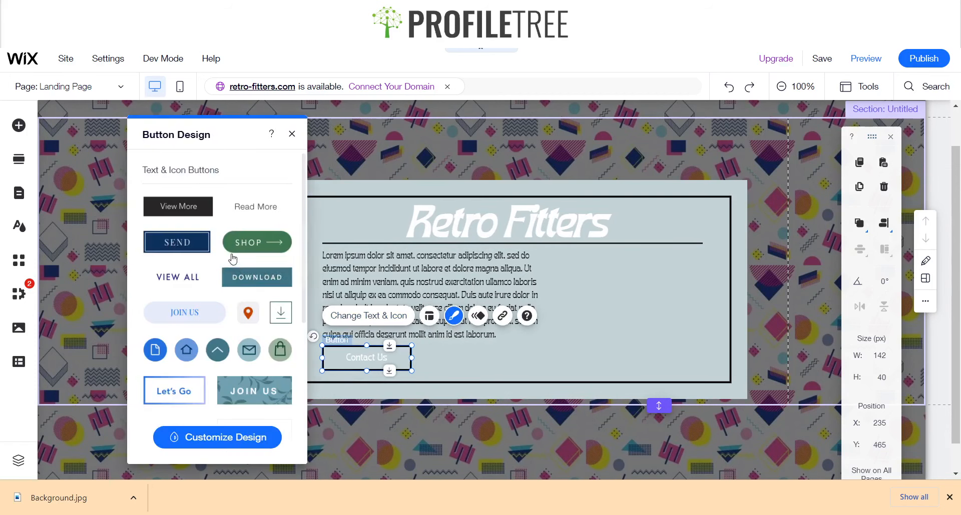
click(214, 434)
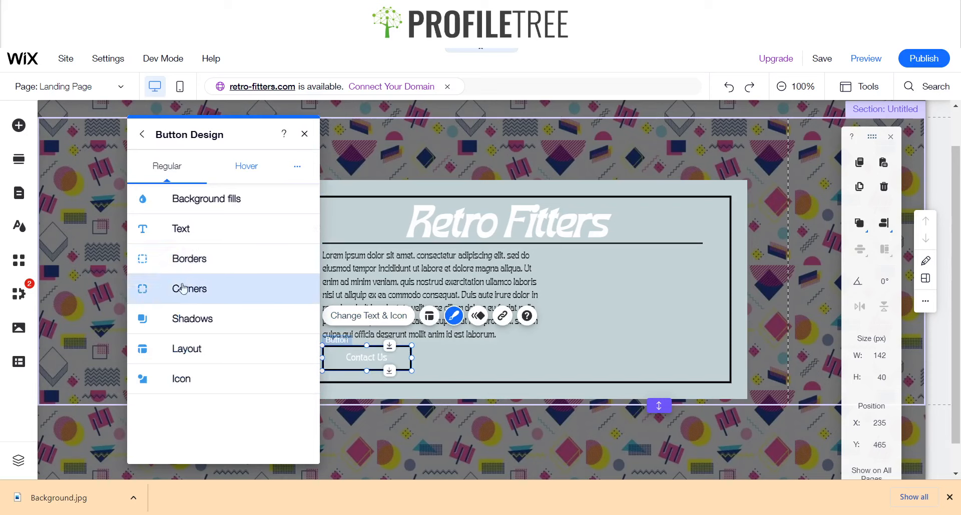
click(176, 237)
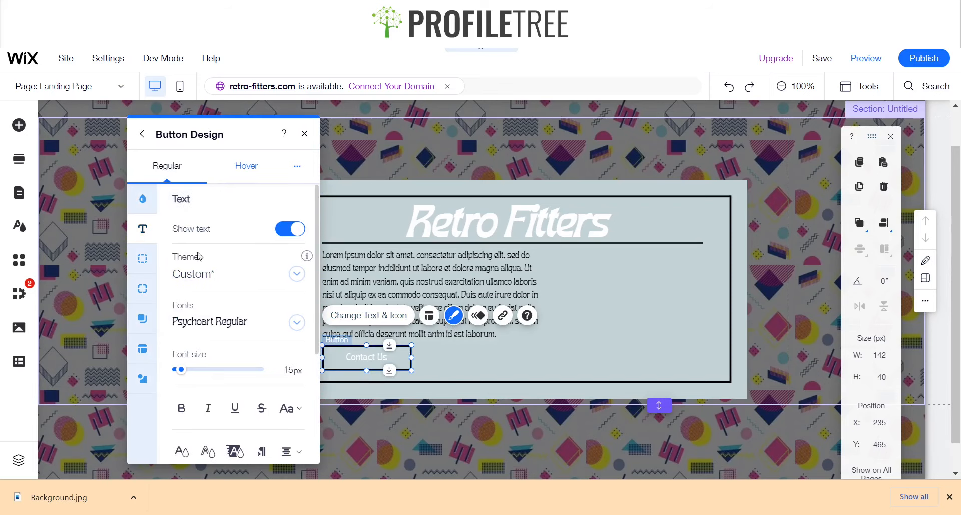
click(207, 452)
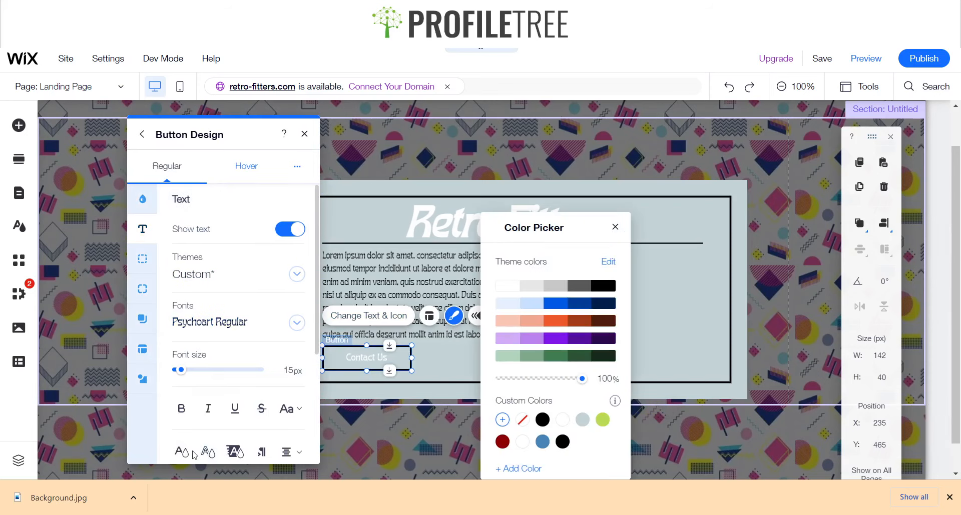
click(181, 452)
click(181, 452)
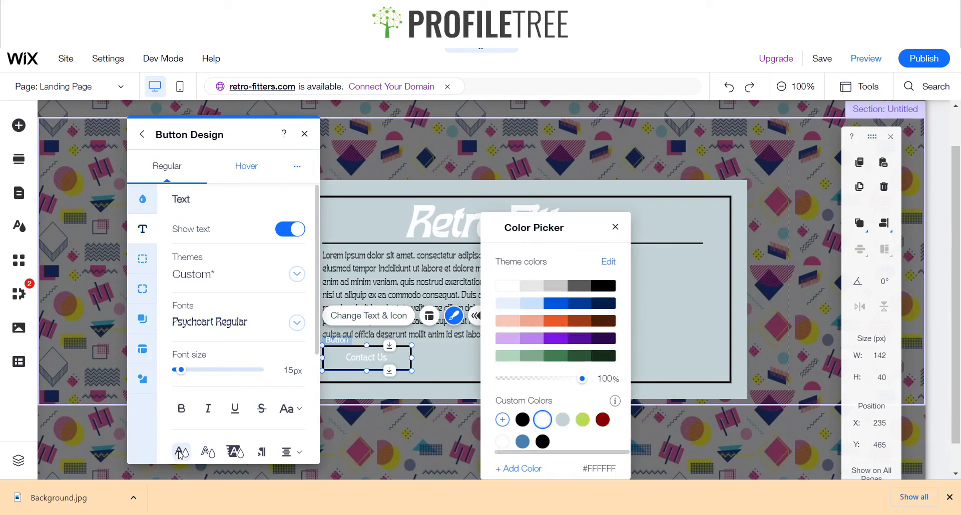
click(522, 420)
click(615, 228)
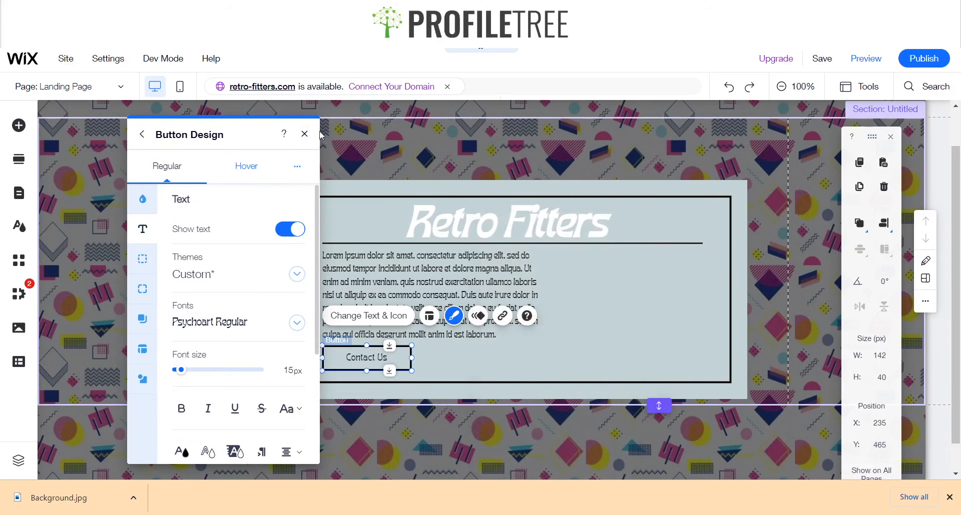
click(304, 133)
click(612, 295)
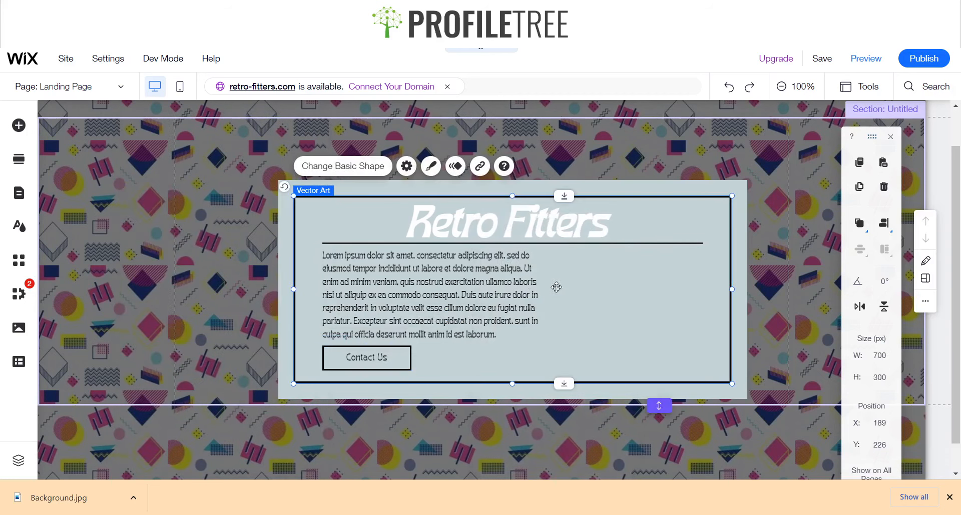
- Add a Thumbnail Pro Gallery from the gallery elements to the landing page
click(18, 125)
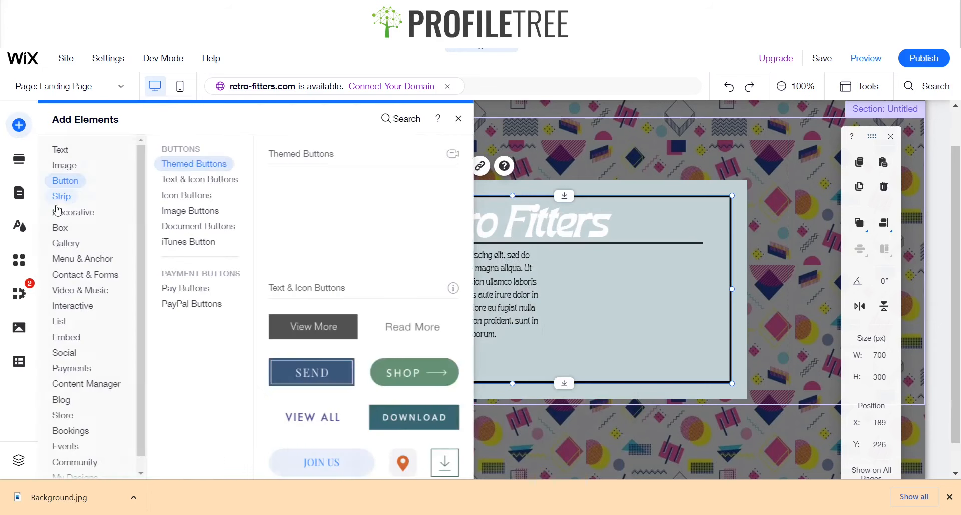
click(60, 322)
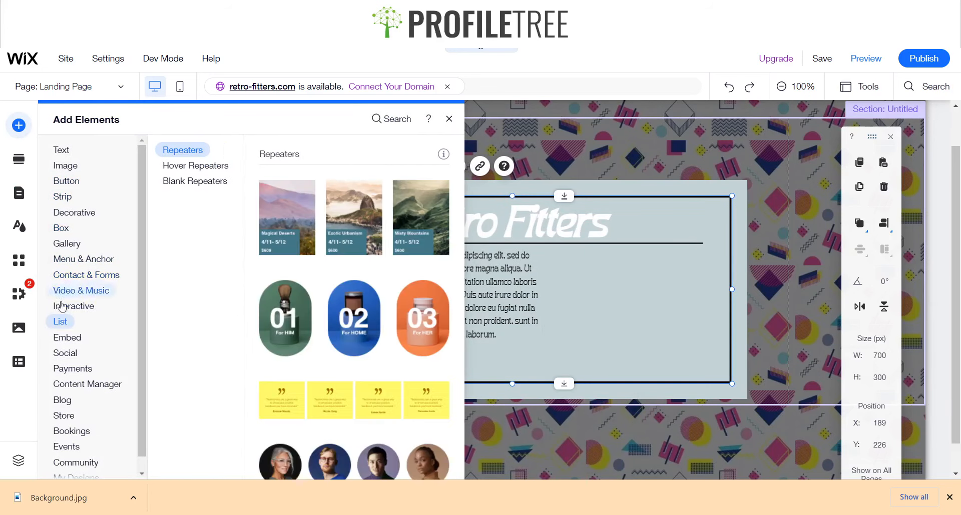
click(65, 151)
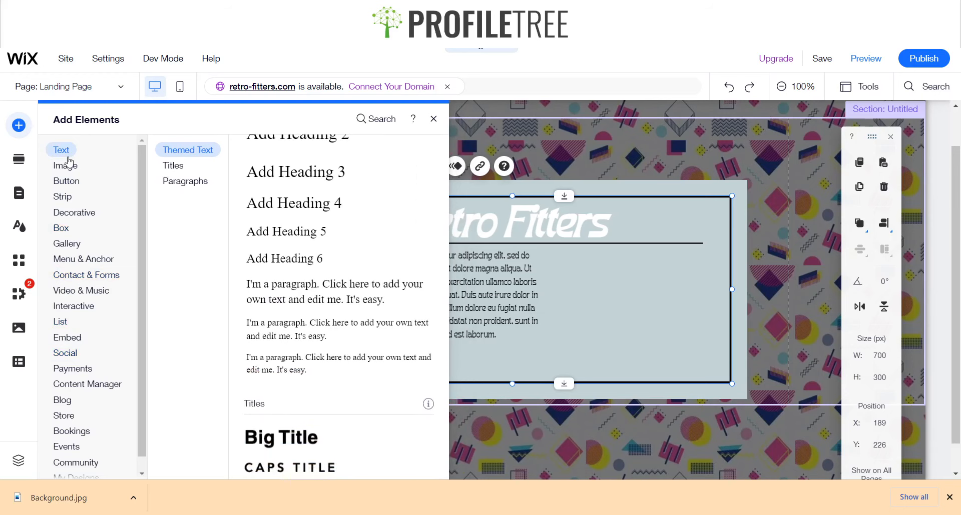
click(71, 216)
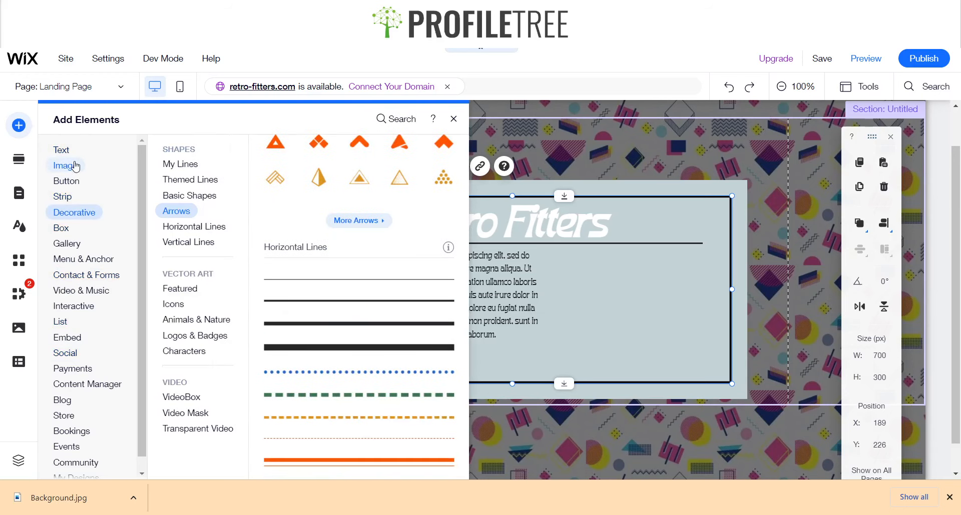
click(74, 166)
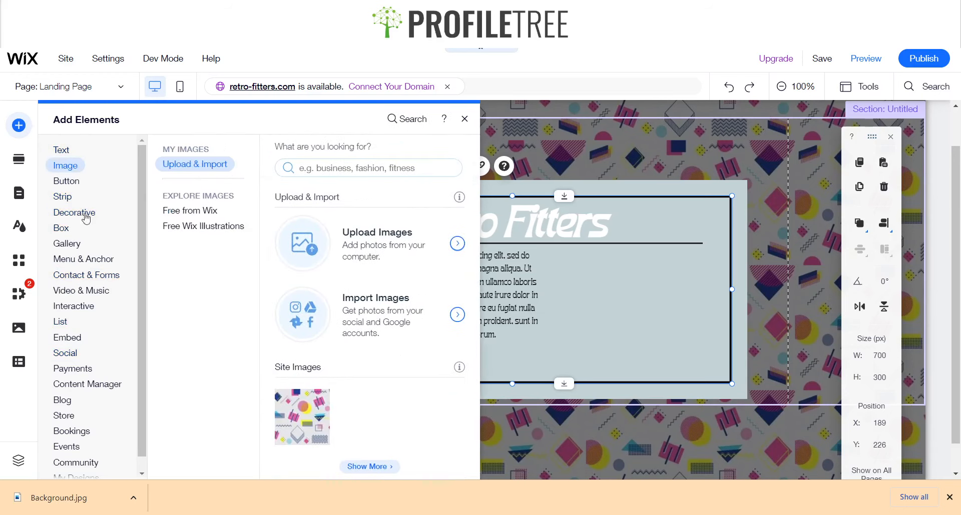
click(70, 244)
scroll(380, 321, down, 3)
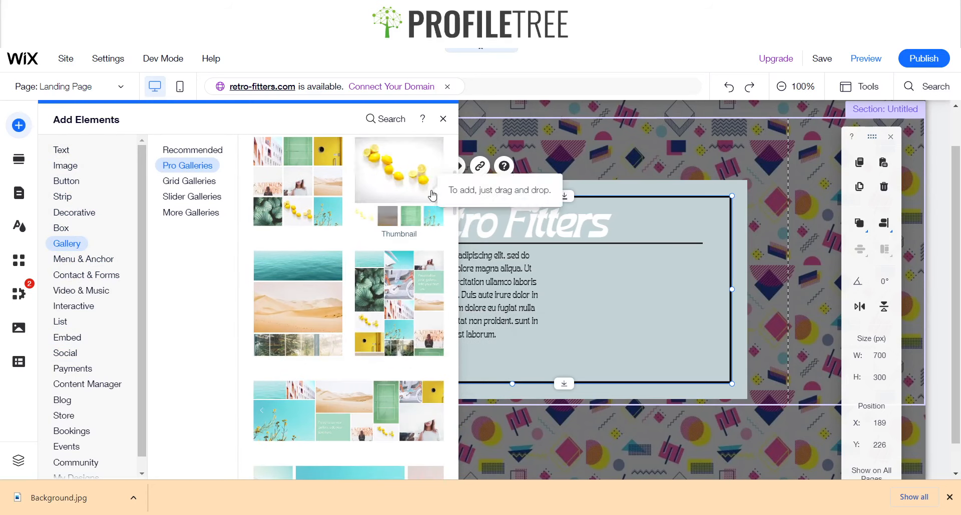
click(432, 195)
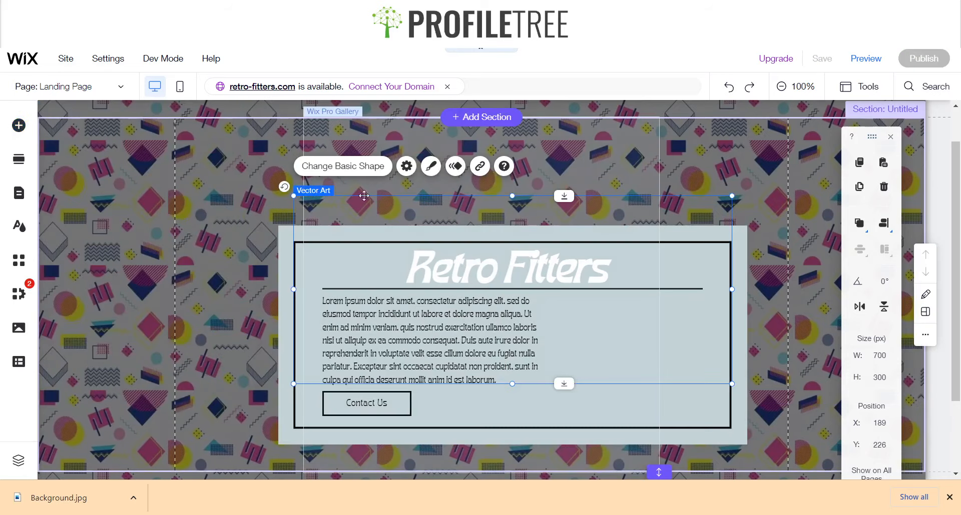
- Shrink the gallery to about 258 by 206 px and place it beside the paragraph below the divider, at about X 598, Y 305
click(568, 205)
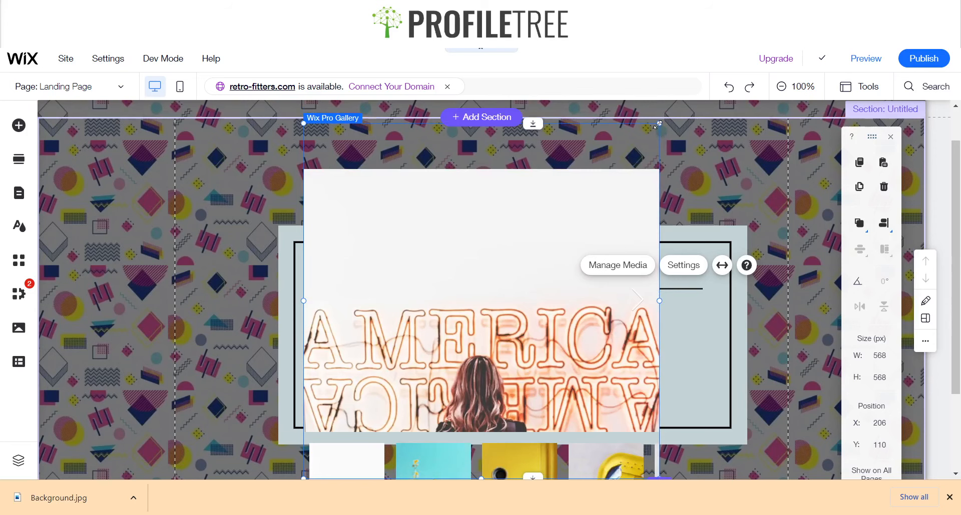
drag(657, 124, 466, 411)
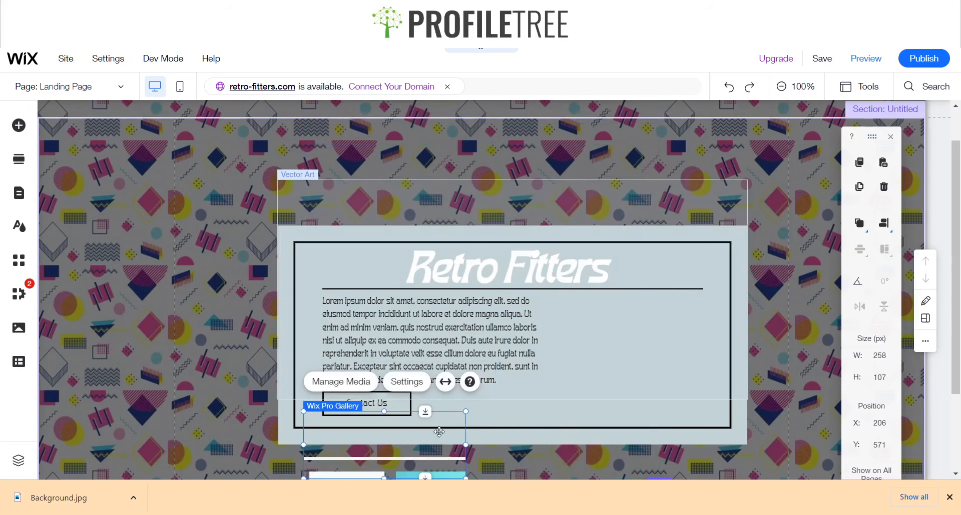
drag(411, 454, 611, 303)
scroll(423, 427, down, 3)
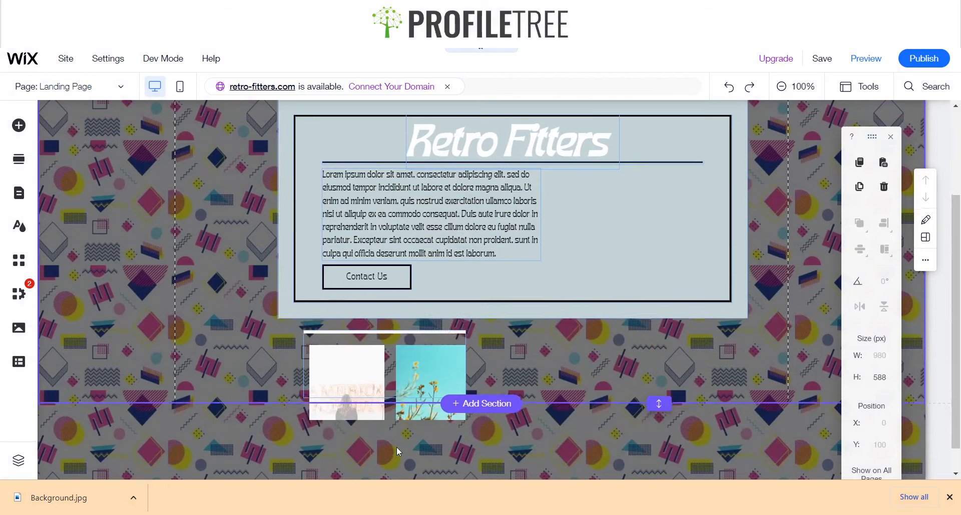
click(355, 376)
drag(355, 376, 625, 289)
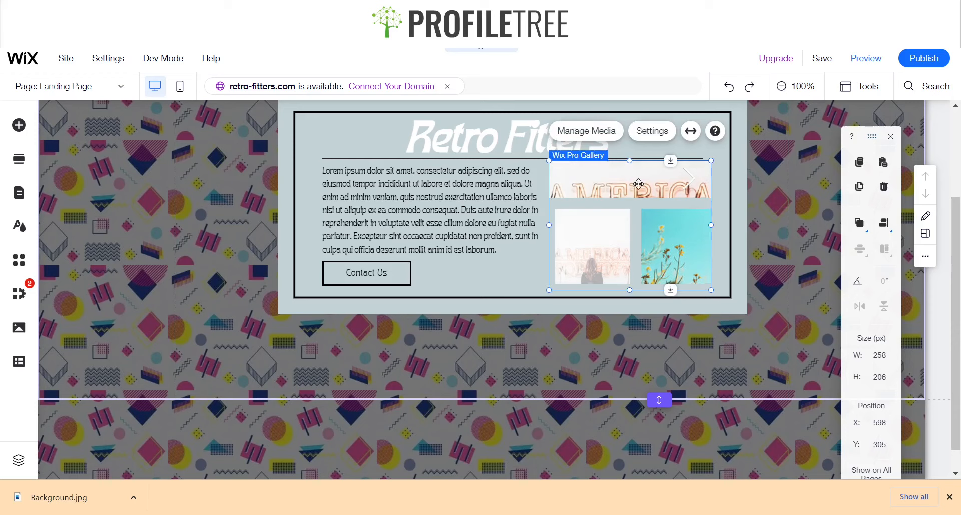
- Try the Slide show and Collage layouts on the gallery, and settle on the Slider layout
click(652, 140)
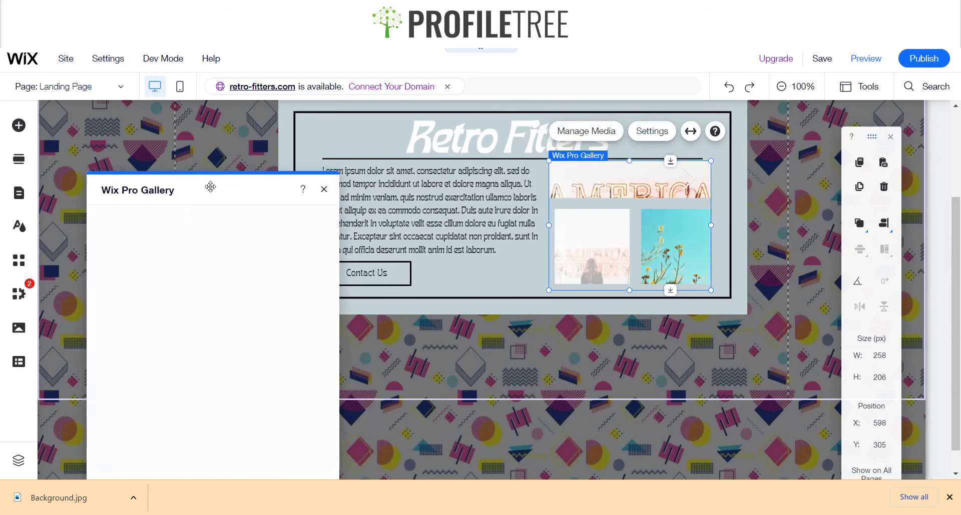
click(116, 246)
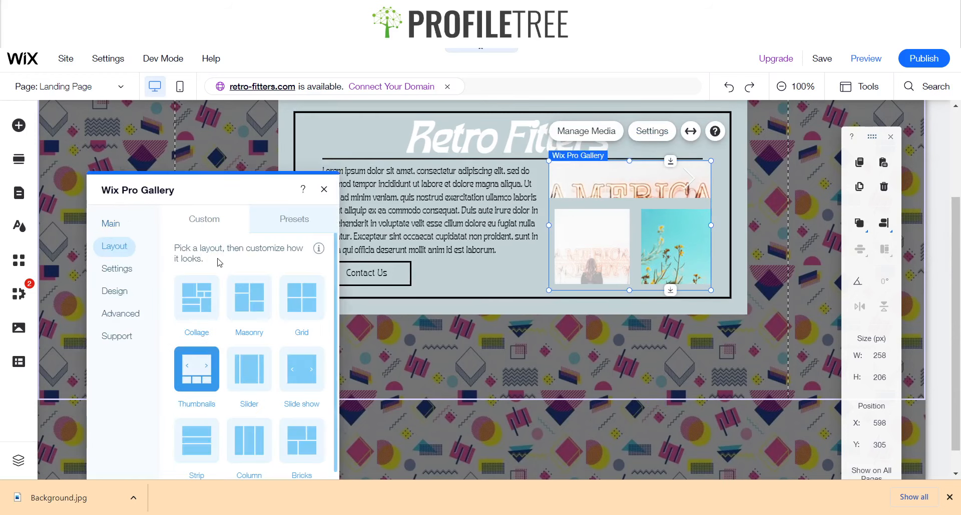
click(262, 373)
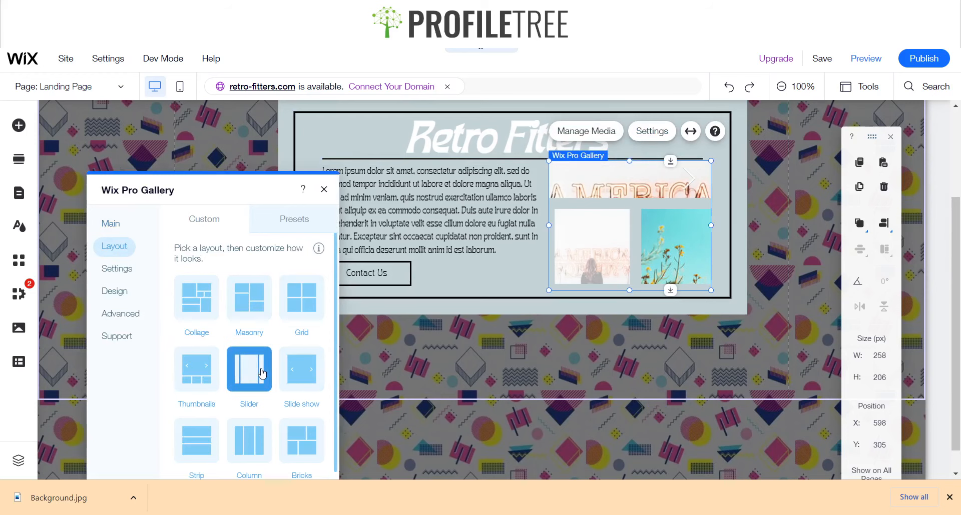
click(294, 377)
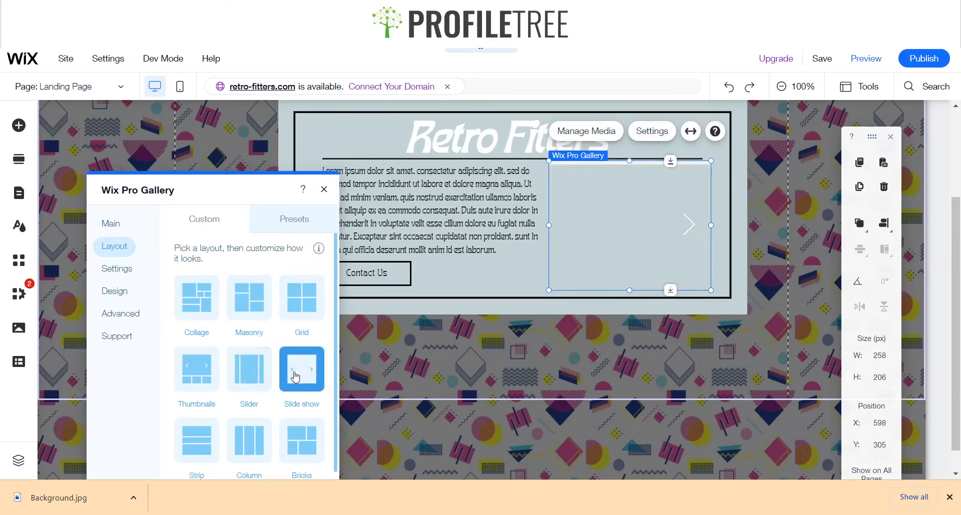
click(206, 321)
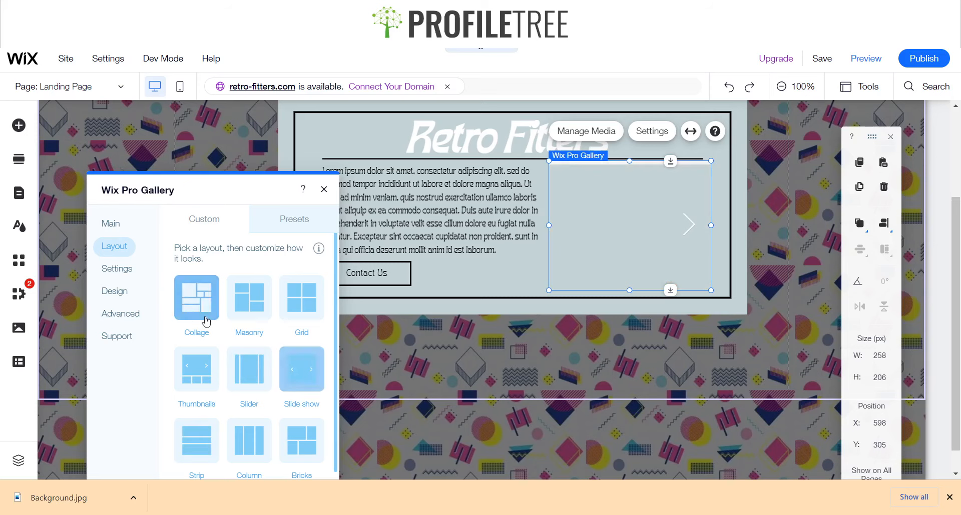
scroll(239, 376, down, 2)
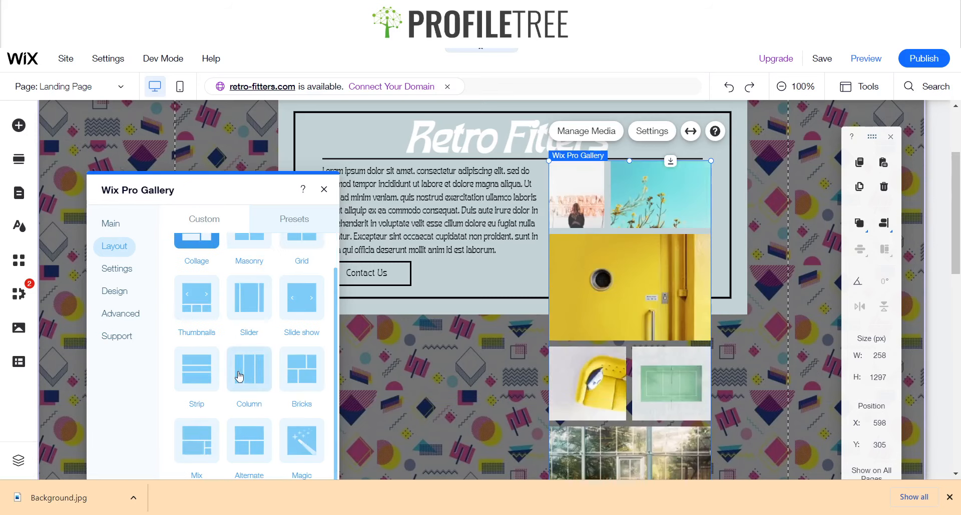
click(254, 304)
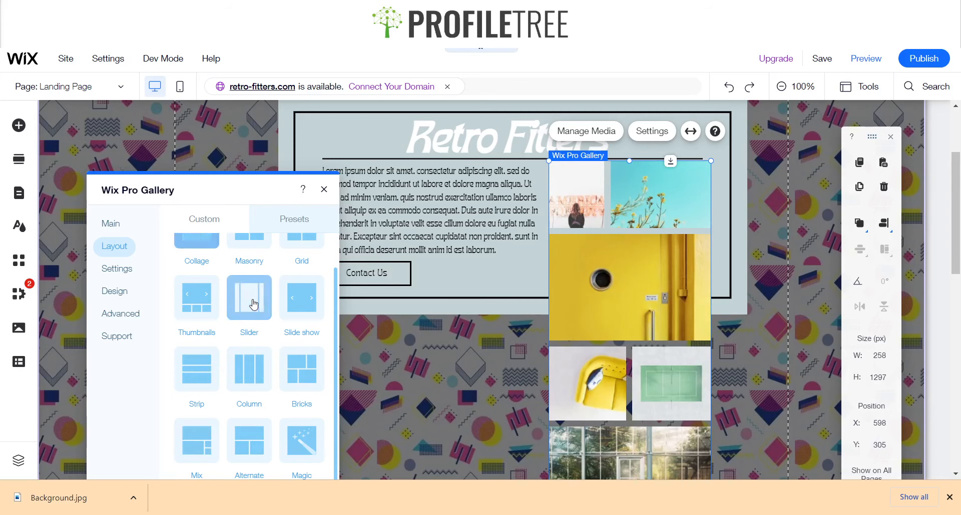
click(324, 189)
- Align the gallery's upper edge with the paragraph at Y 312 and trim its height to end level with the Contact Us button
drag(629, 293, 630, 335)
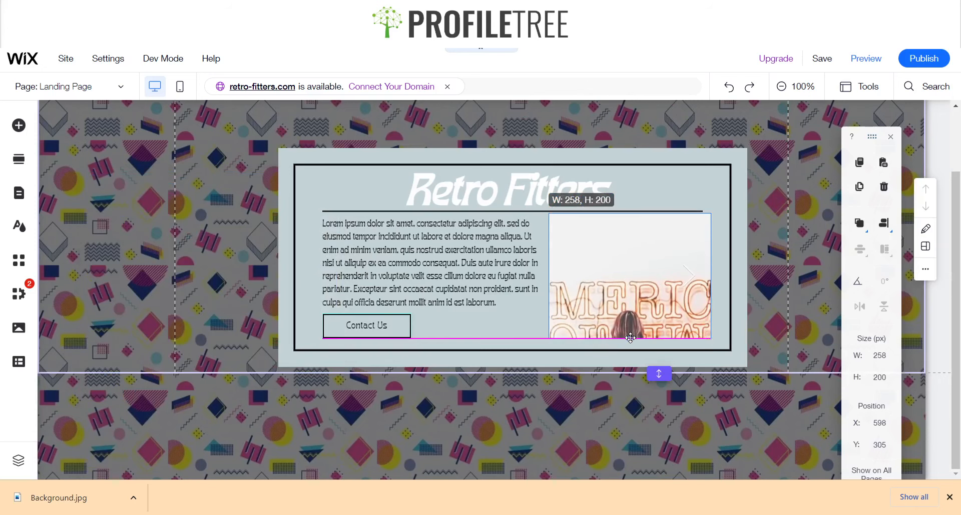
drag(622, 276, 622, 280)
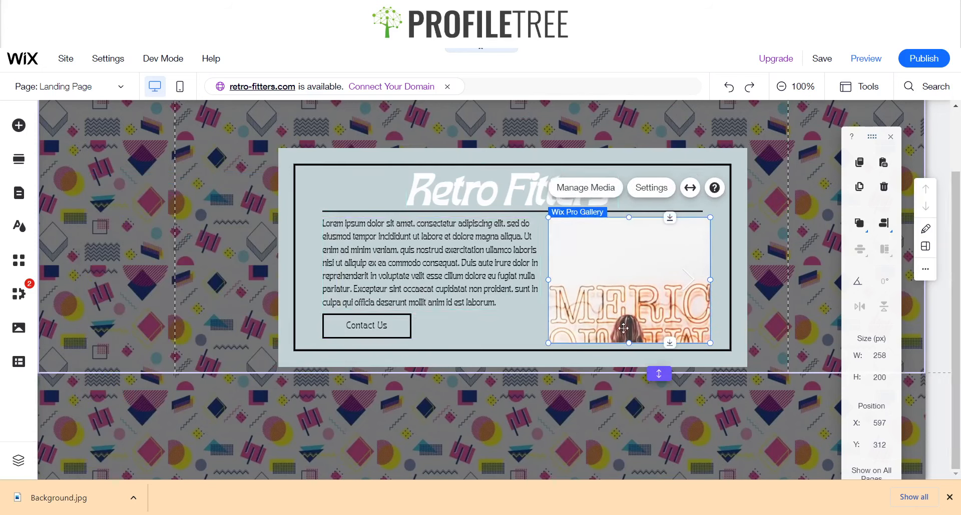
drag(627, 345, 627, 340)
click(508, 325)
- Narrow the paragraph to about 322 px and move the Contact Us button up directly beneath it
click(483, 224)
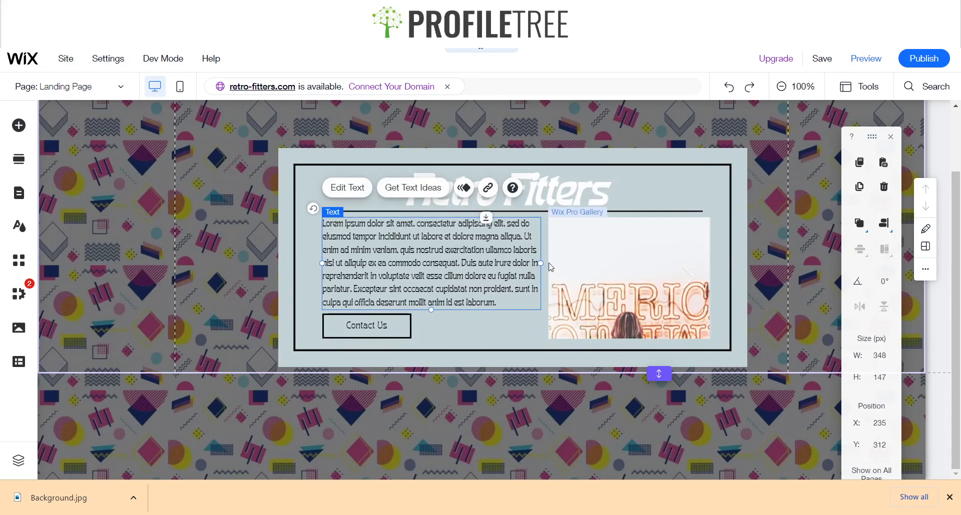
mouse_move(540, 262)
mouse_down()
mouse_move(495, 260)
mouse_move(524, 259)
mouse_up()
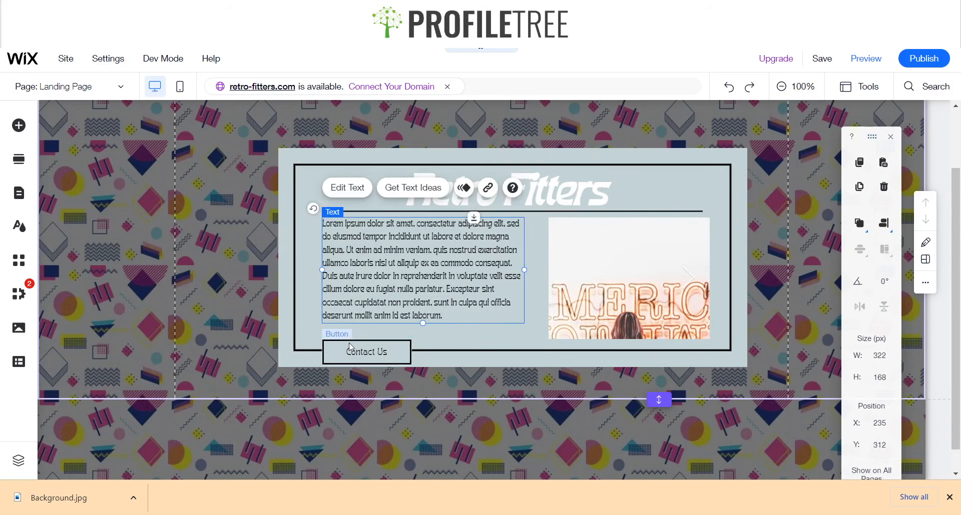
click(349, 343)
drag(369, 335, 369, 326)
click(467, 336)
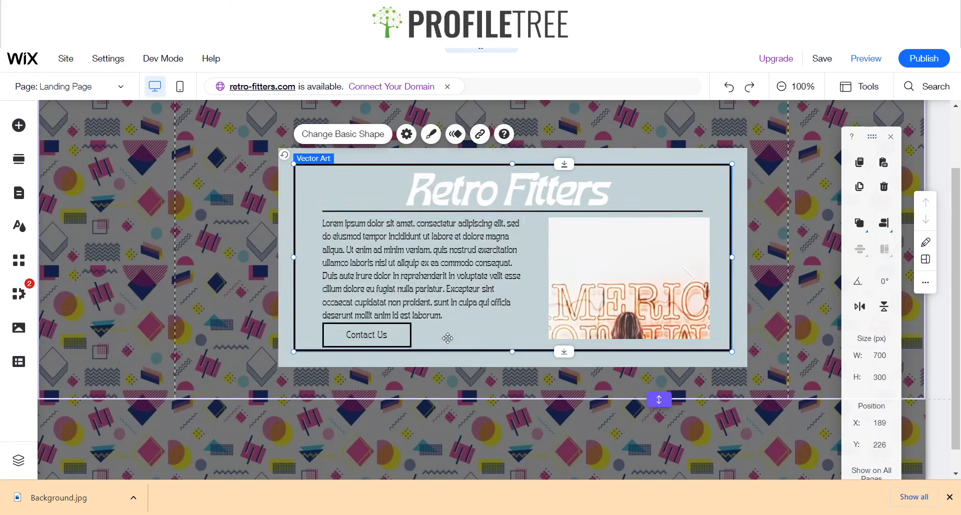
- Widen the paragraph to about 353 px and move the Contact Us button up slightly to Y 473
click(481, 300)
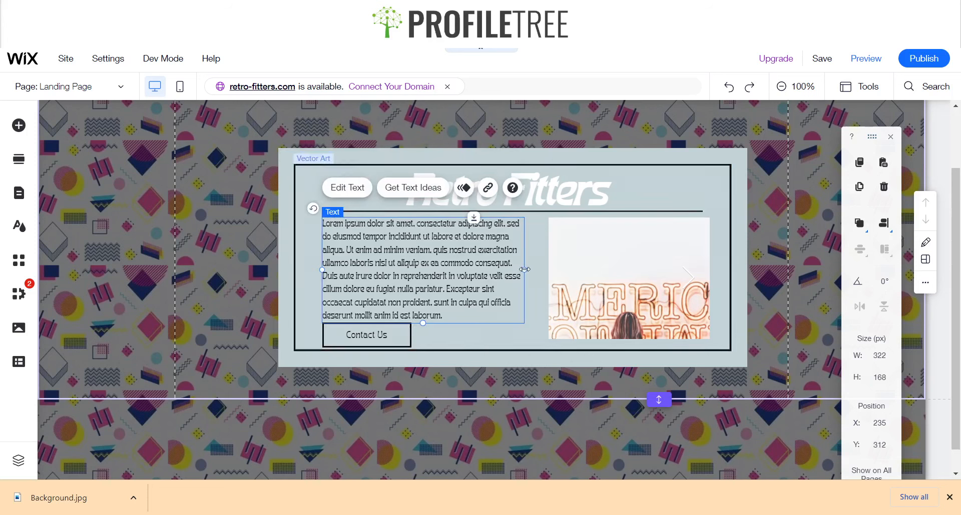
drag(524, 270, 542, 270)
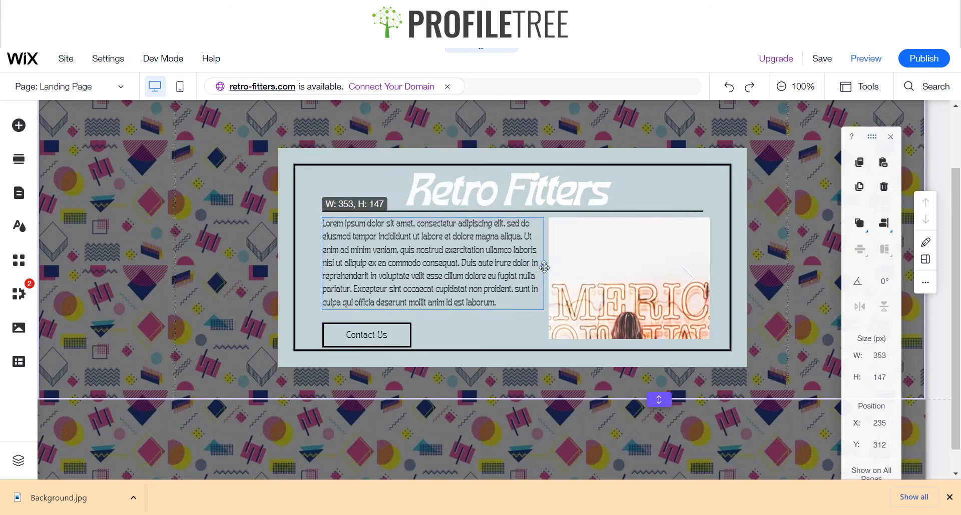
click(375, 340)
drag(375, 339, 375, 336)
click(769, 311)
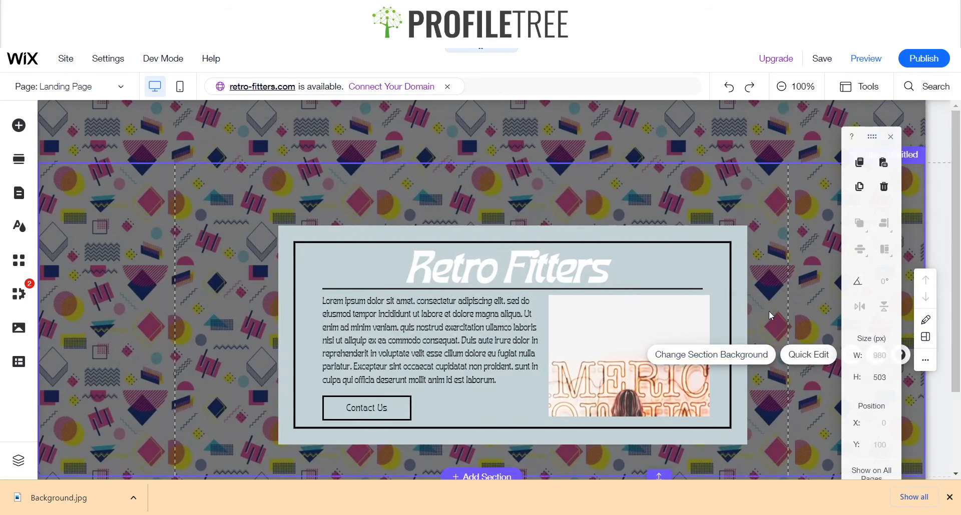
- Preview the page, advance through the gallery's images, and open one image enlarged before closing it
click(874, 62)
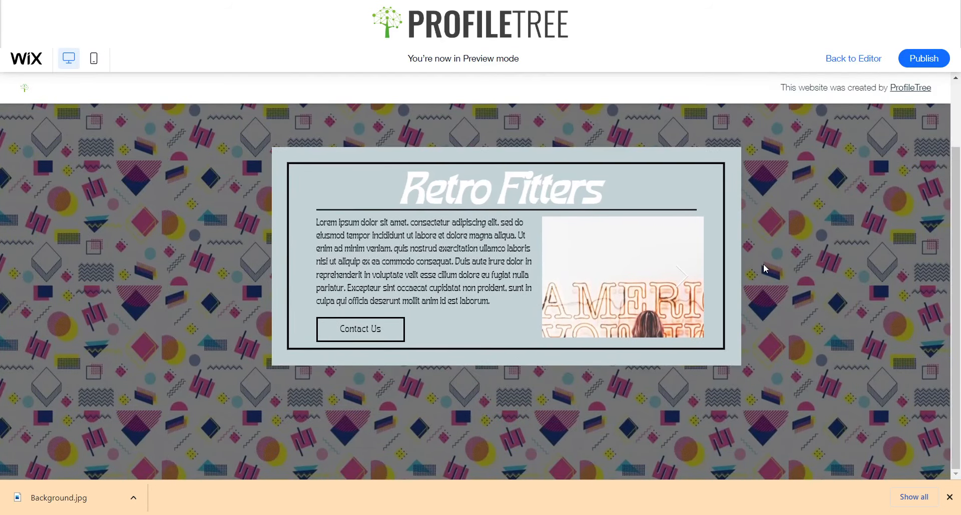
scroll(764, 265, up, 2)
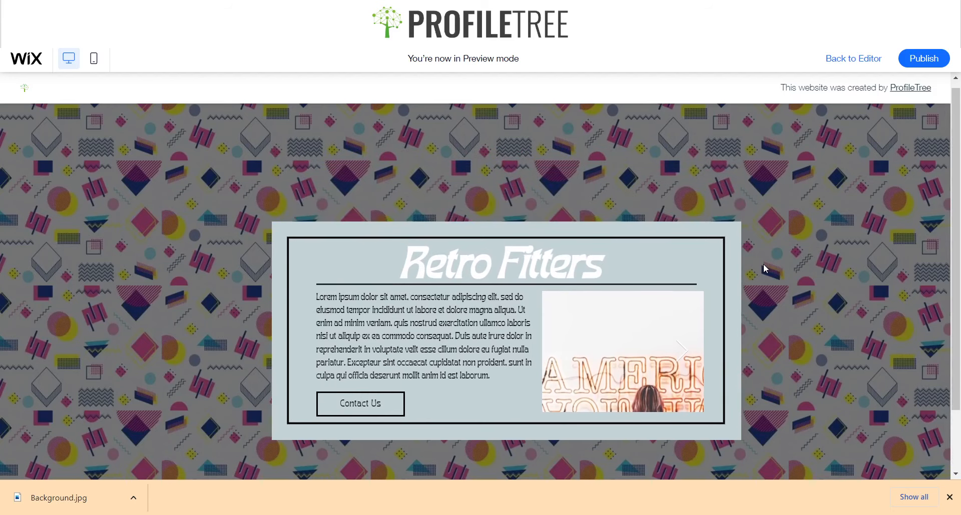
click(681, 360)
click(682, 360)
click(681, 360)
click(681, 361)
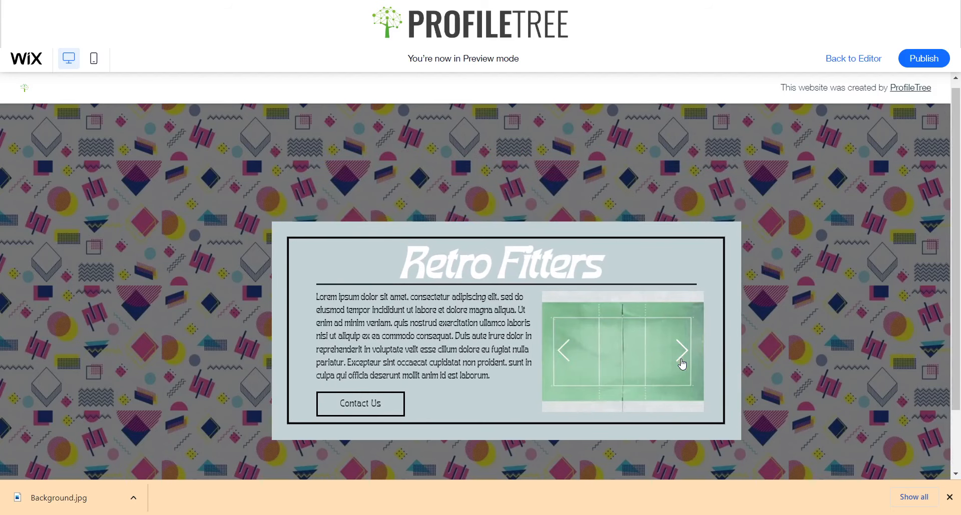
click(680, 360)
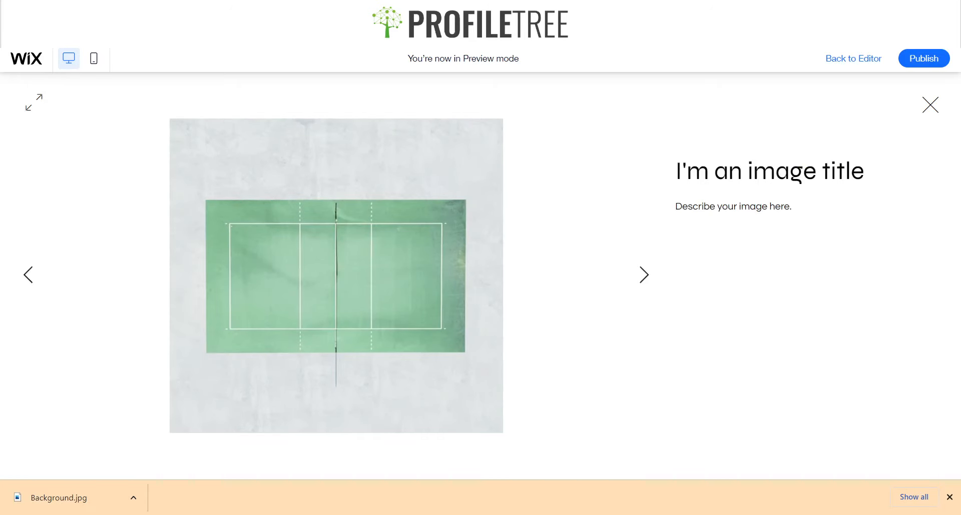
click(924, 109)
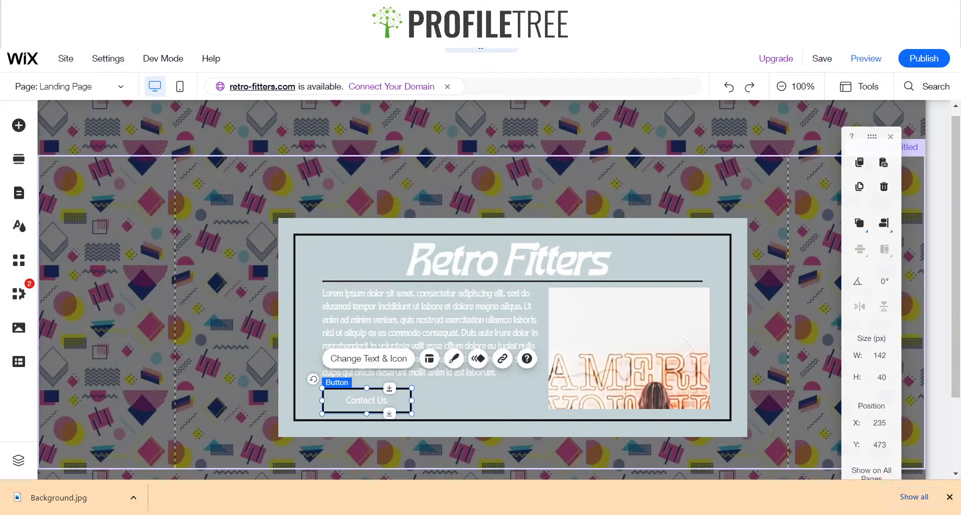
- Add a blank page named New Page to the site menu and close the page list
click(191, 253)
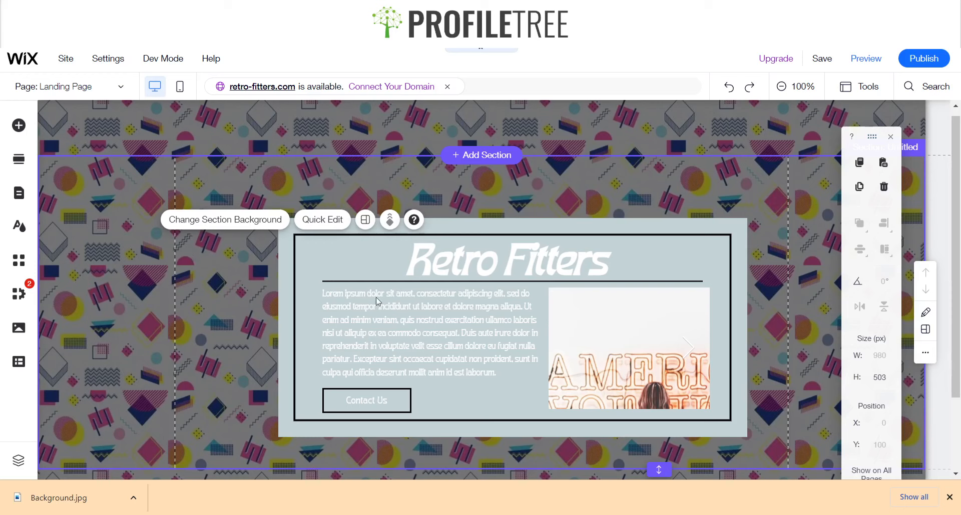
click(381, 398)
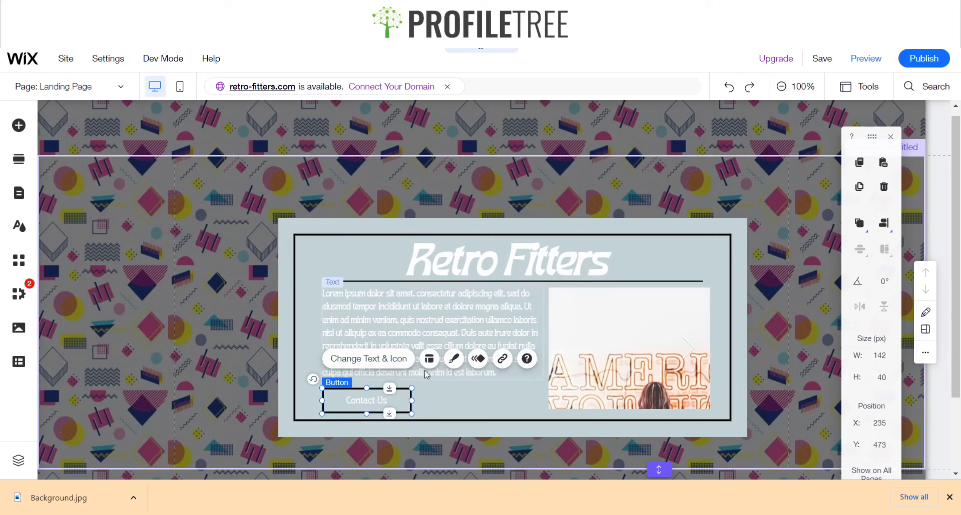
click(69, 85)
click(70, 138)
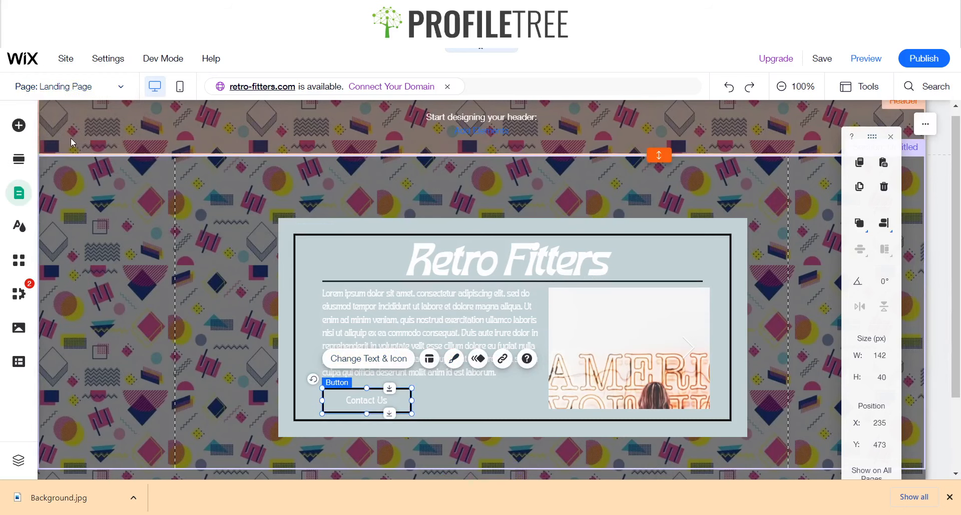
click(197, 457)
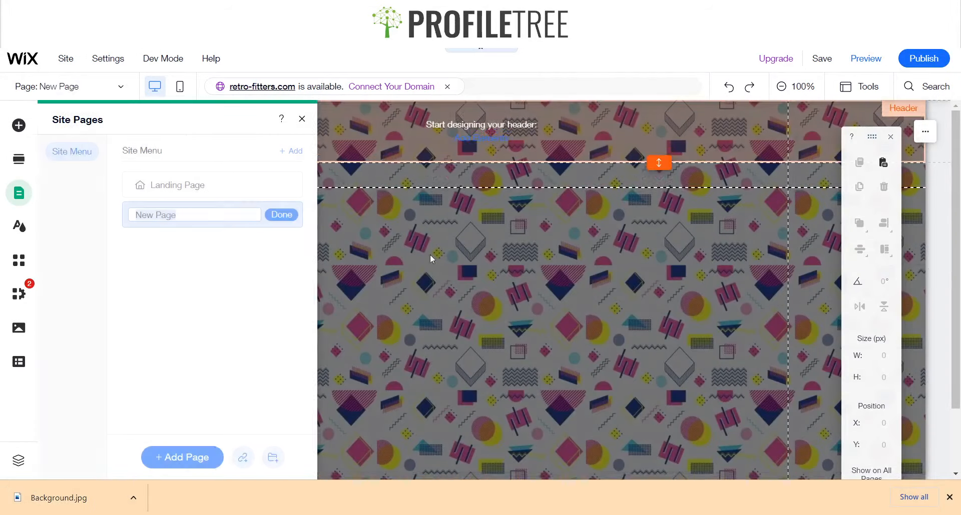
click(297, 118)
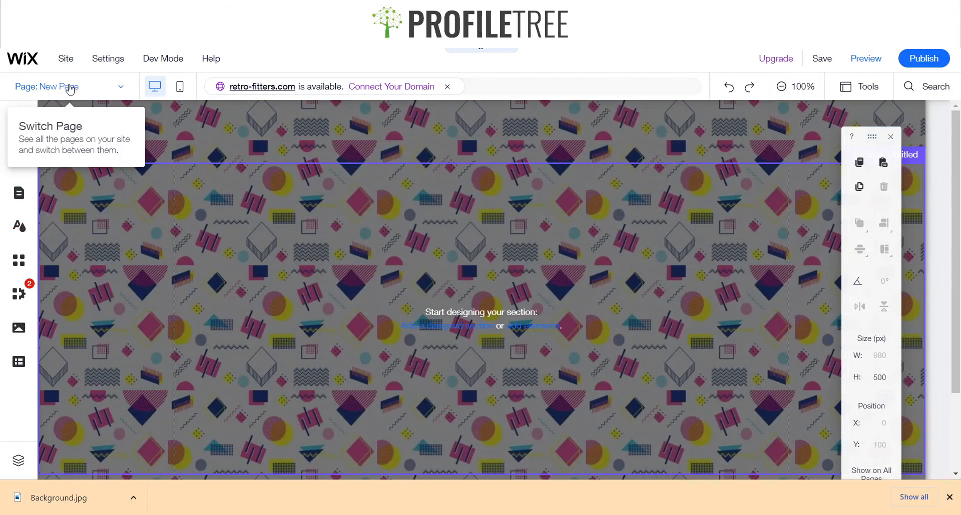
- Return to editing the Landing Page from the site's page list
click(18, 192)
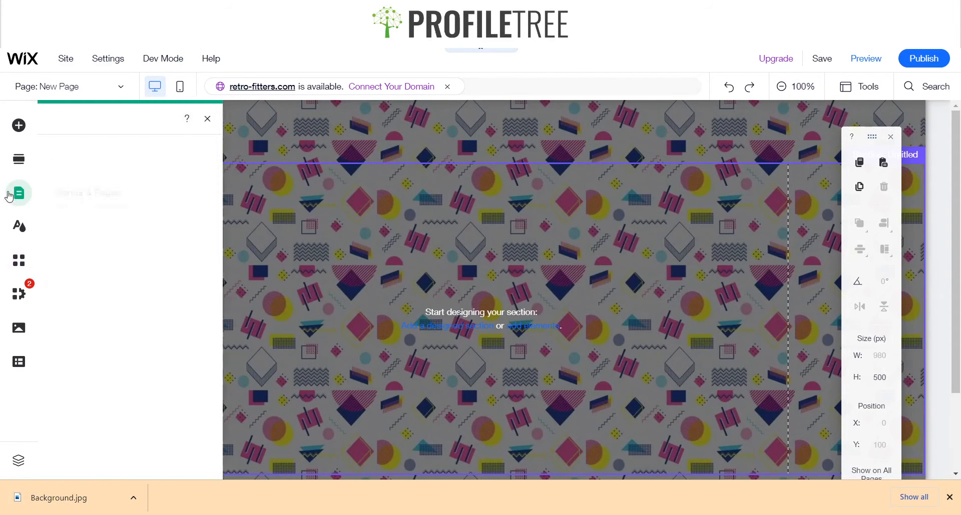
click(175, 188)
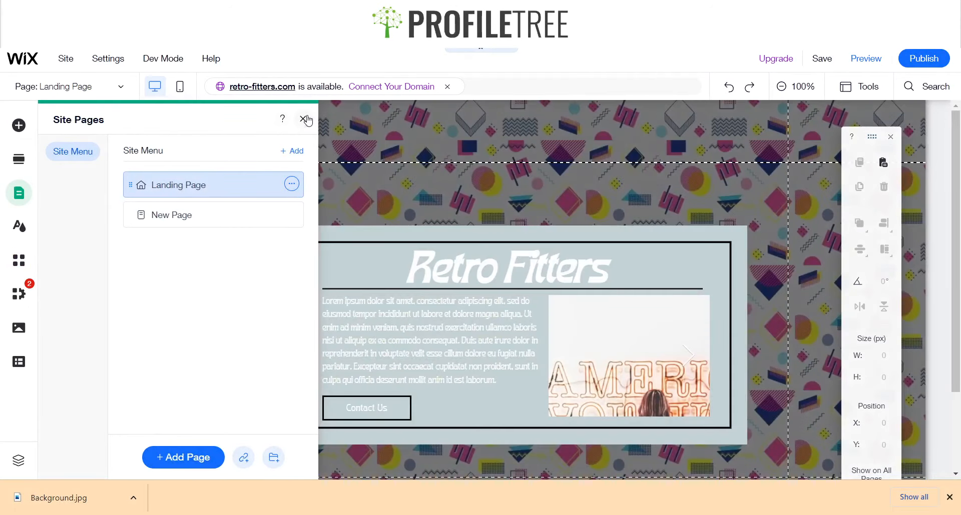
click(303, 119)
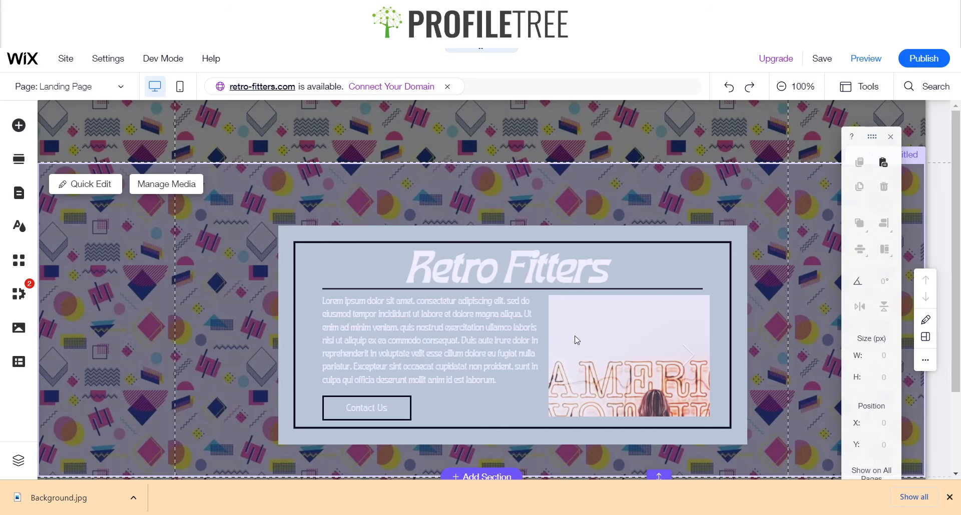
- Add a blank section between the Retro Fitters section and the footer
scroll(575, 339, down, 2)
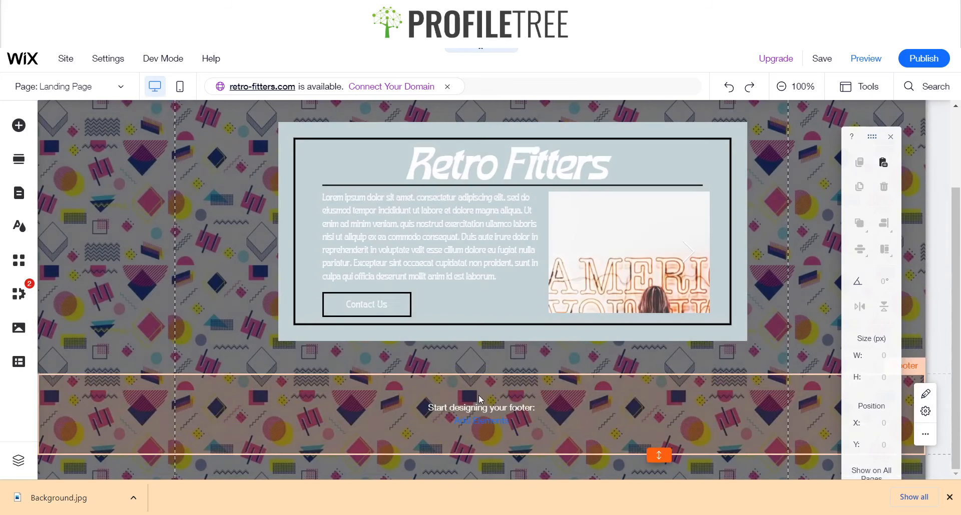
click(488, 368)
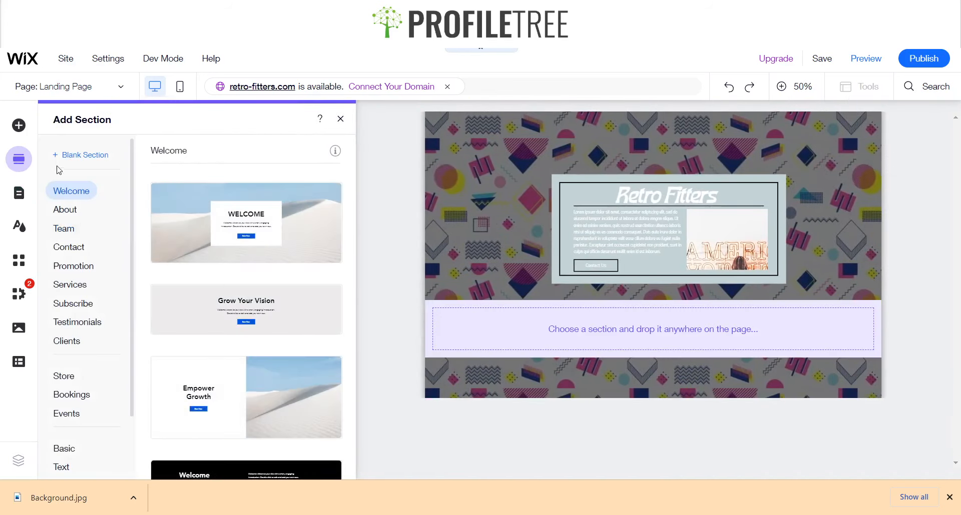
click(78, 156)
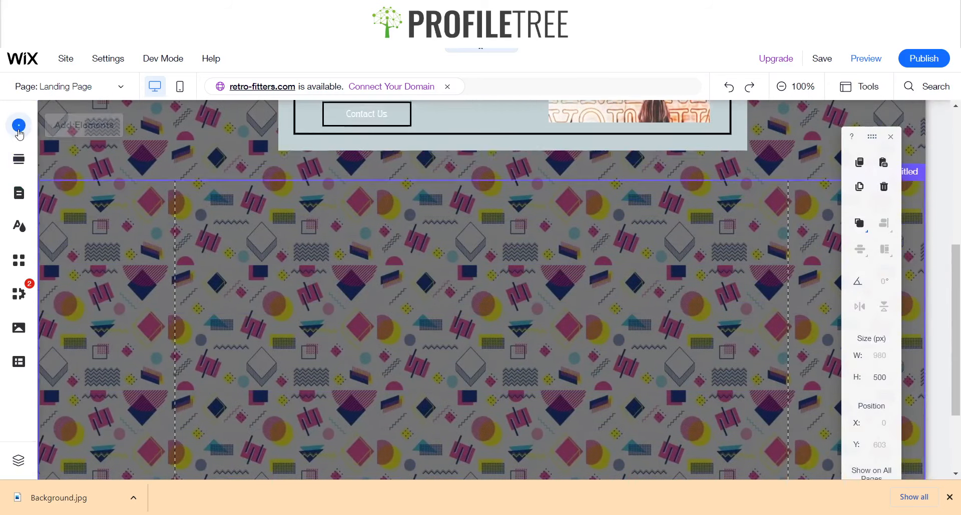
- Add a plain white Classic strip, align it with the new section's upper edge and extend it to 510 px high
click(19, 126)
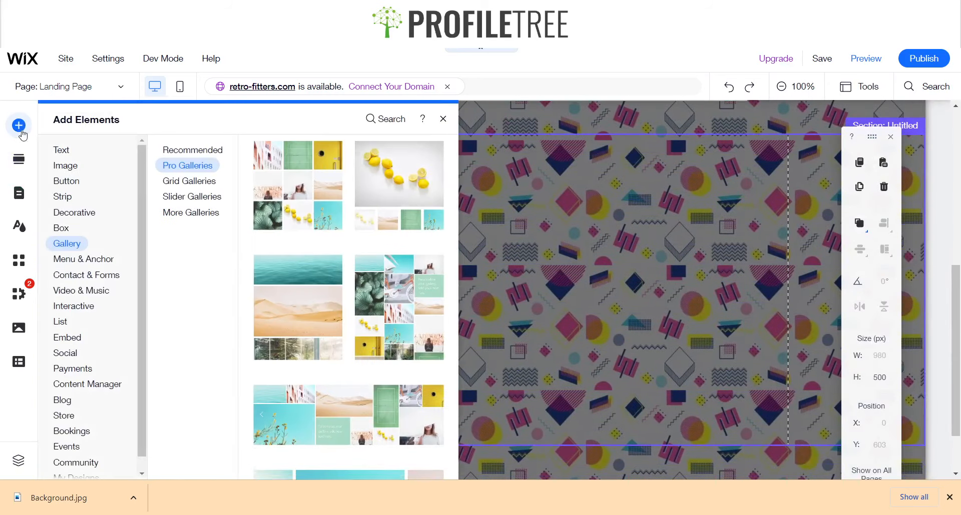
click(61, 150)
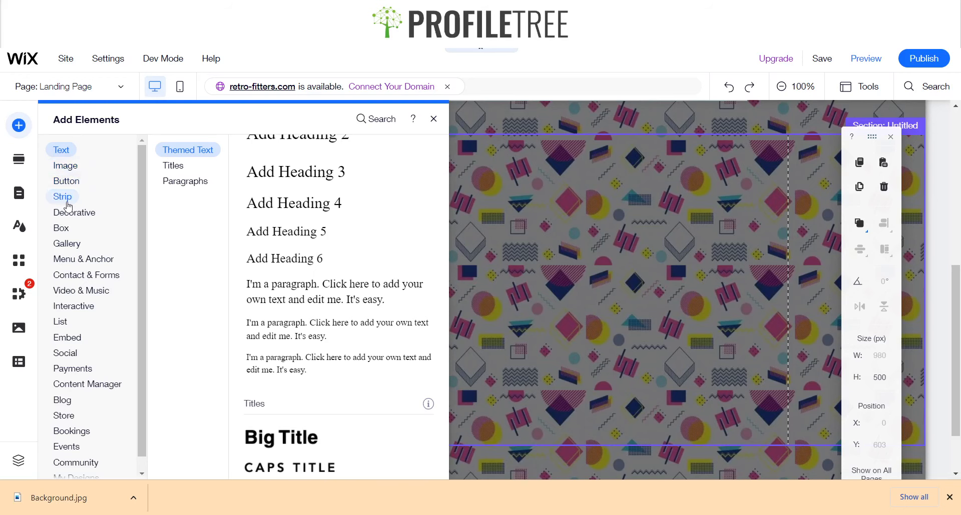
click(63, 196)
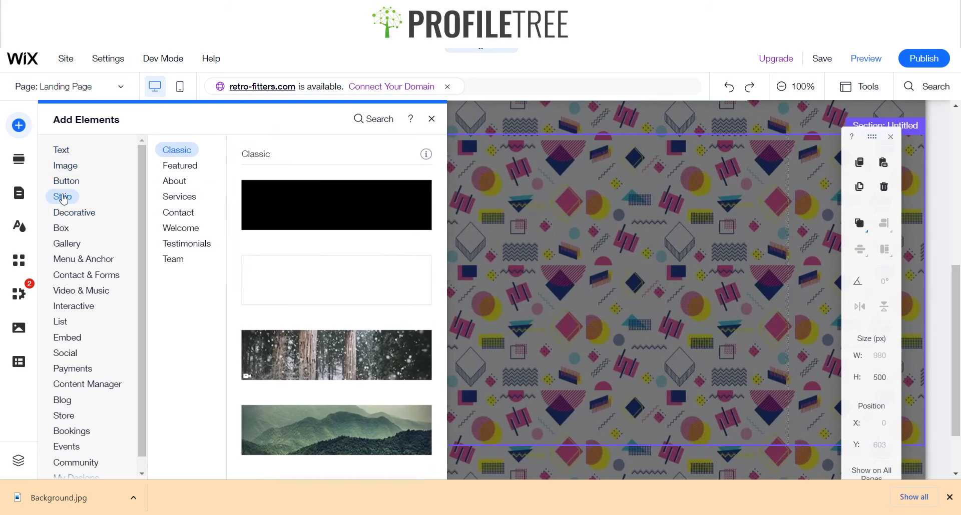
click(338, 285)
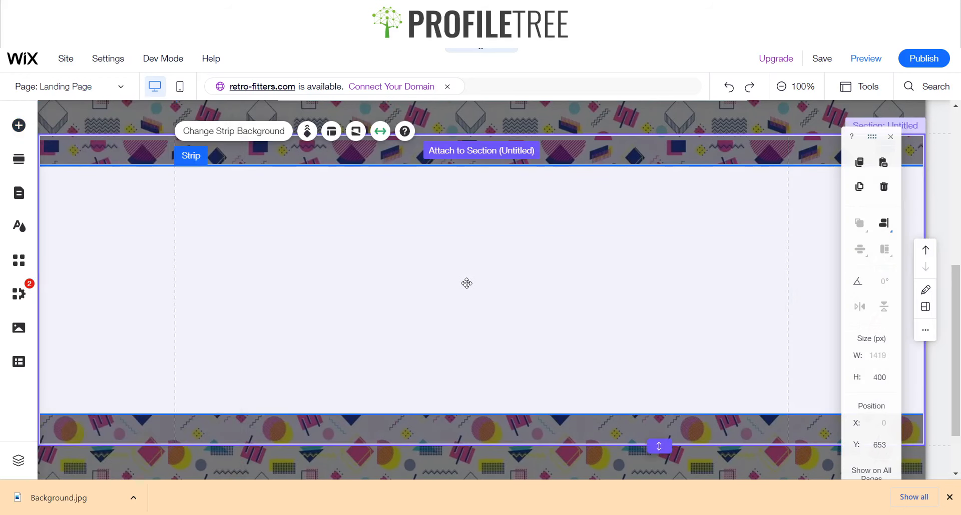
drag(466, 271, 462, 258)
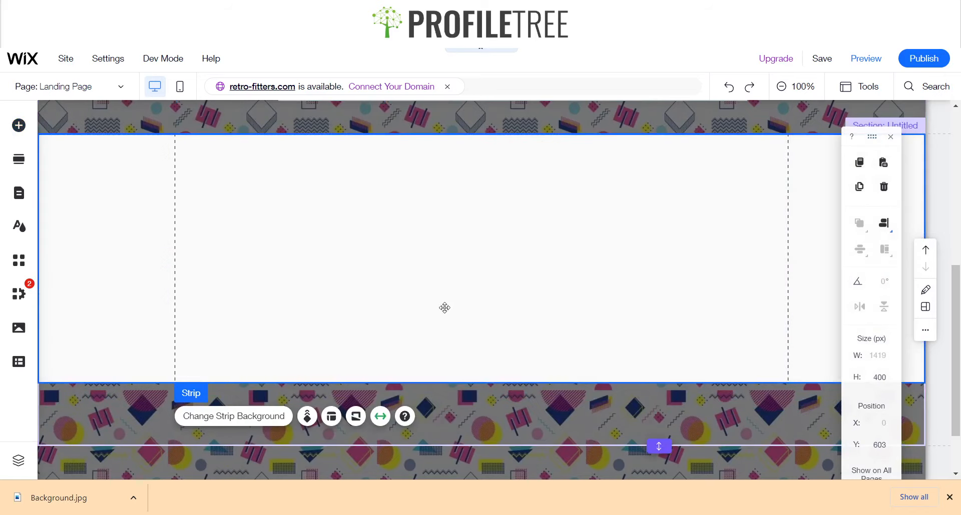
drag(519, 380, 534, 451)
- Extend the Retro Fitters section to 644 px high and move the white strip to Y 744, directly beneath it
scroll(507, 306, up, 5)
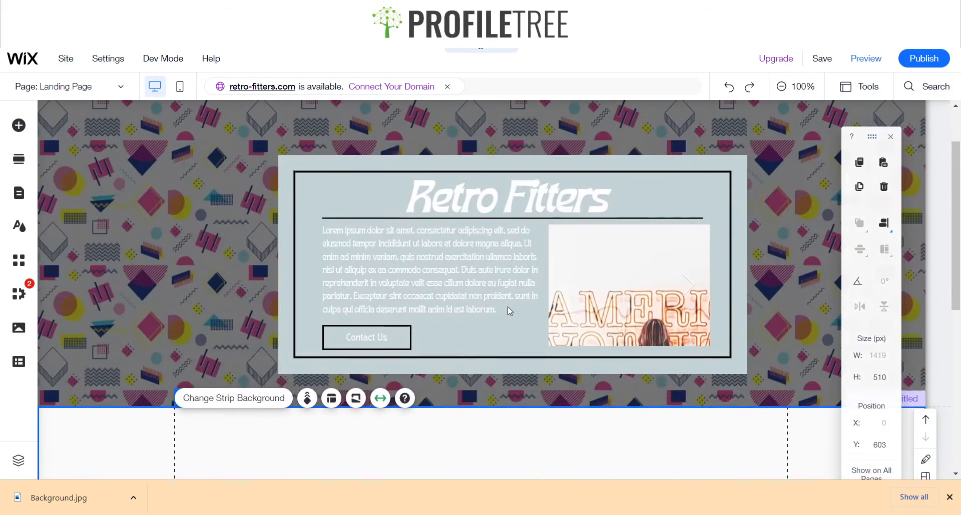
scroll(508, 307, down, 3)
scroll(508, 307, down, 1)
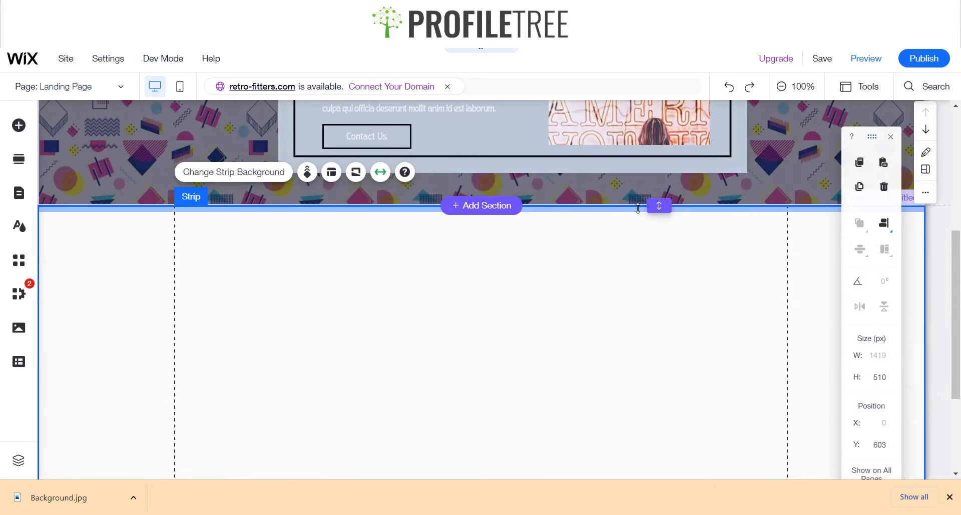
drag(638, 217, 641, 280)
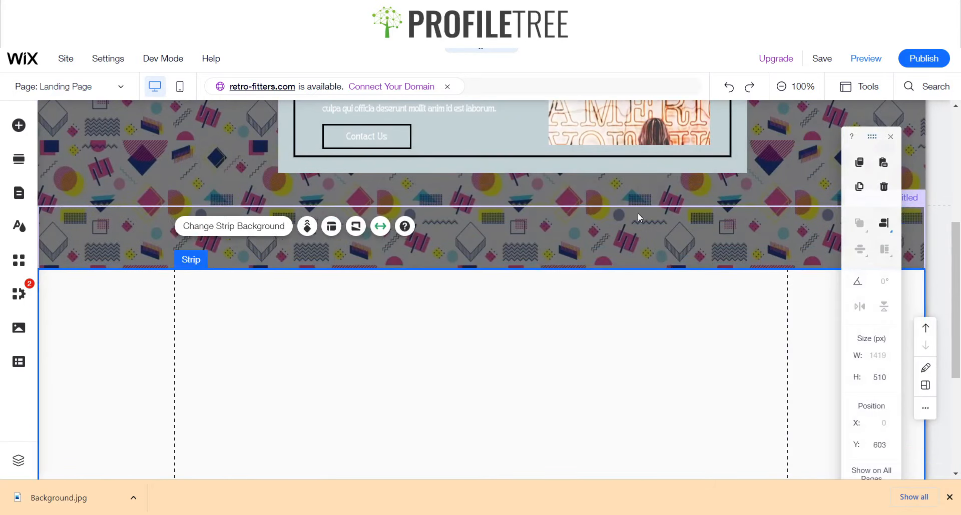
click(652, 203)
drag(656, 203, 658, 294)
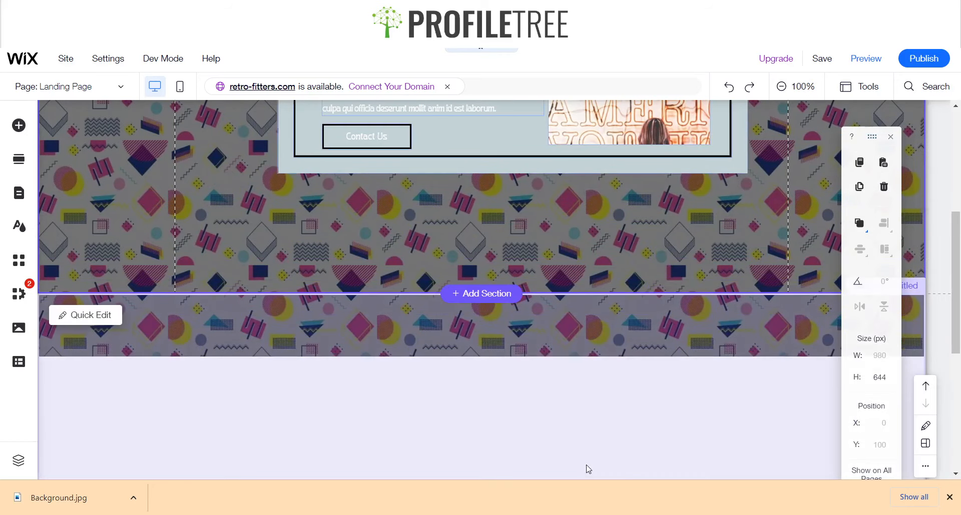
click(586, 429)
drag(587, 430, 575, 371)
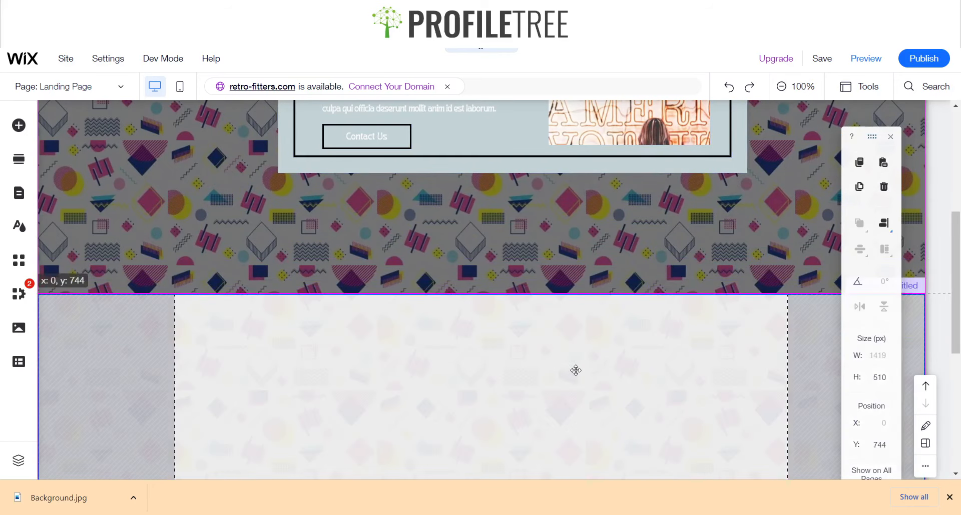
- Add the Contact Us form with name, email and message fields to the white strip
click(17, 127)
click(64, 223)
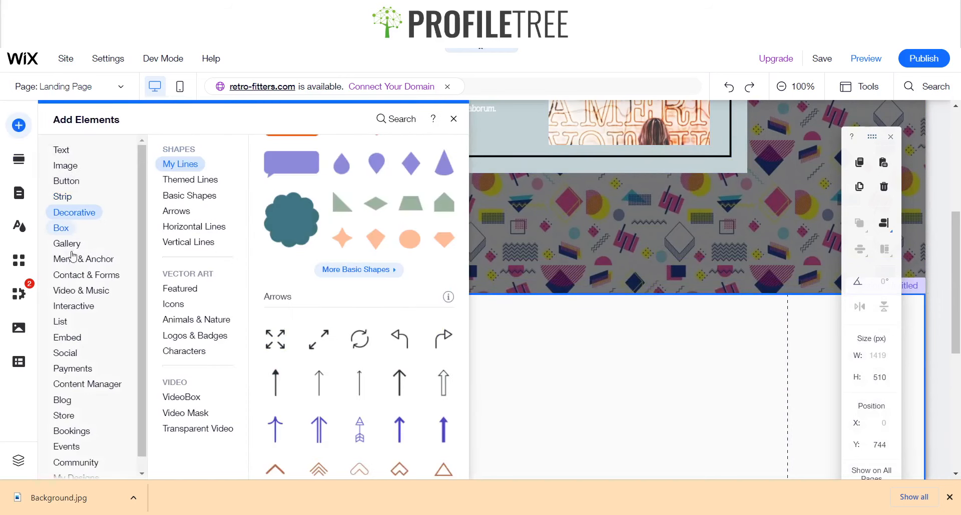
click(83, 281)
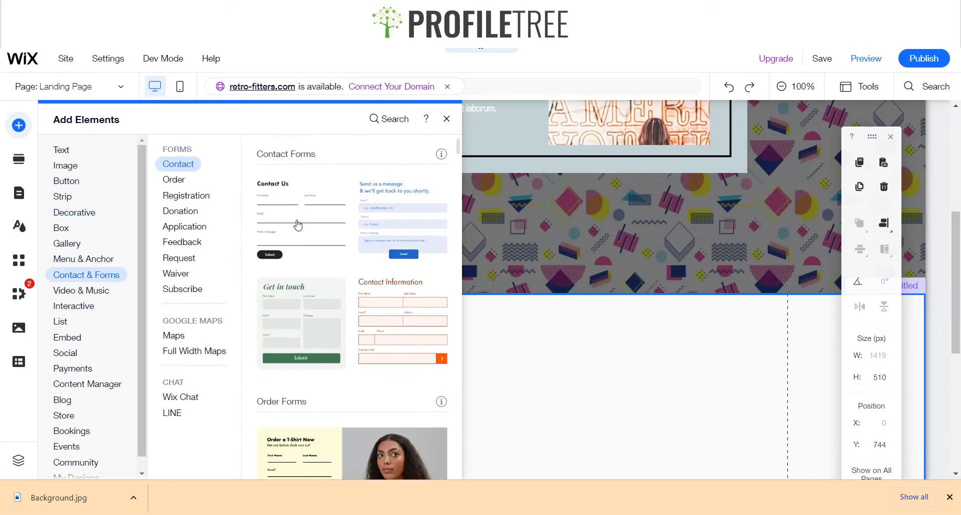
click(298, 224)
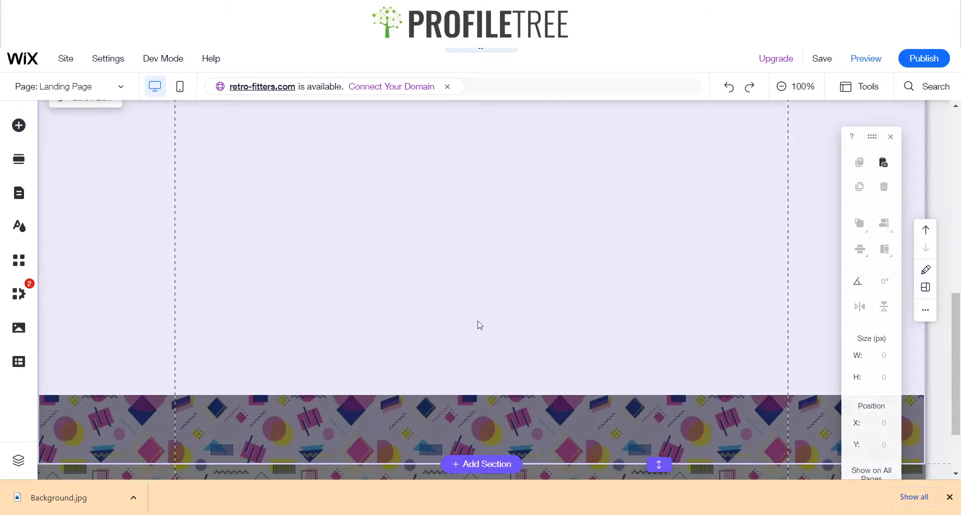
scroll(504, 305, down, 9)
click(500, 301)
scroll(468, 332, down, 1)
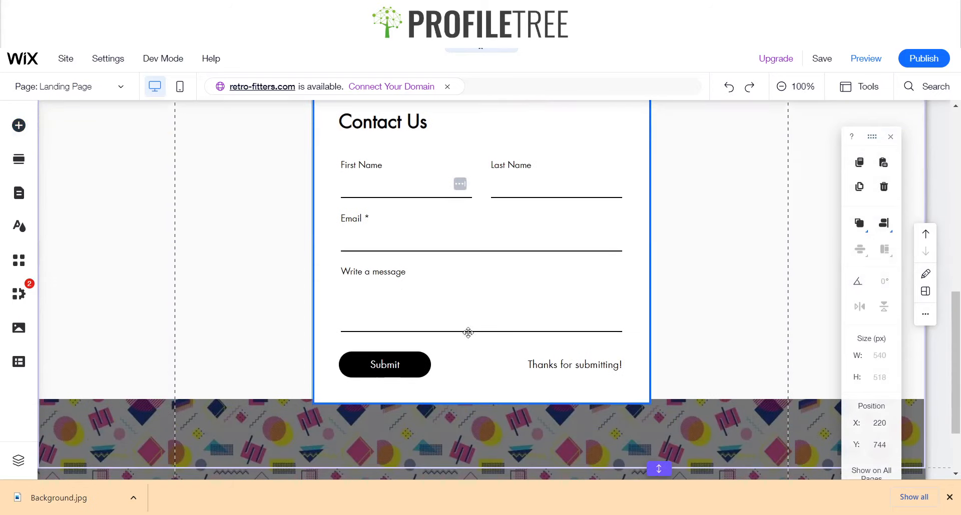
- Extend the white strip to 590 px high and move the contact form to its left side
click(746, 371)
drag(720, 400, 721, 467)
click(552, 330)
scroll(553, 329, up, 3)
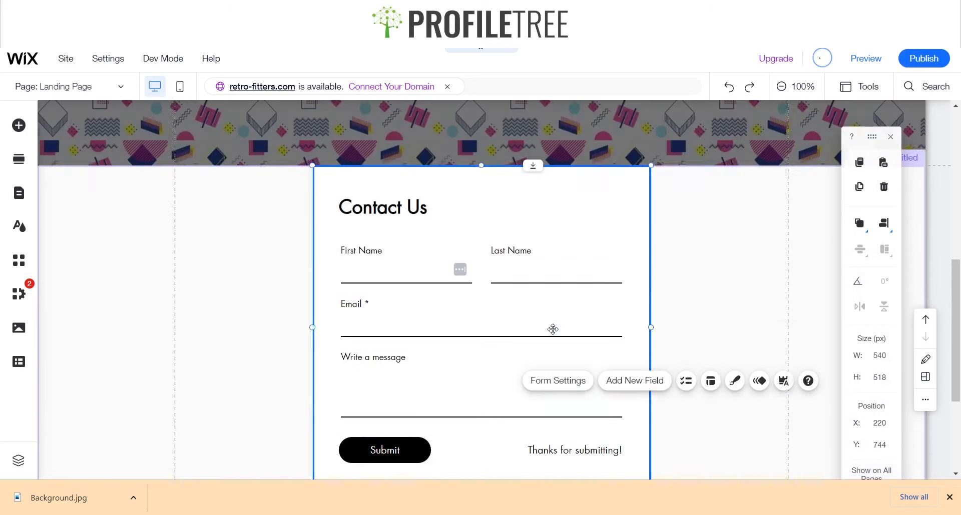
scroll(552, 330, down, 2)
drag(439, 316, 367, 310)
- Cut the contact form out of the white strip
click(580, 208)
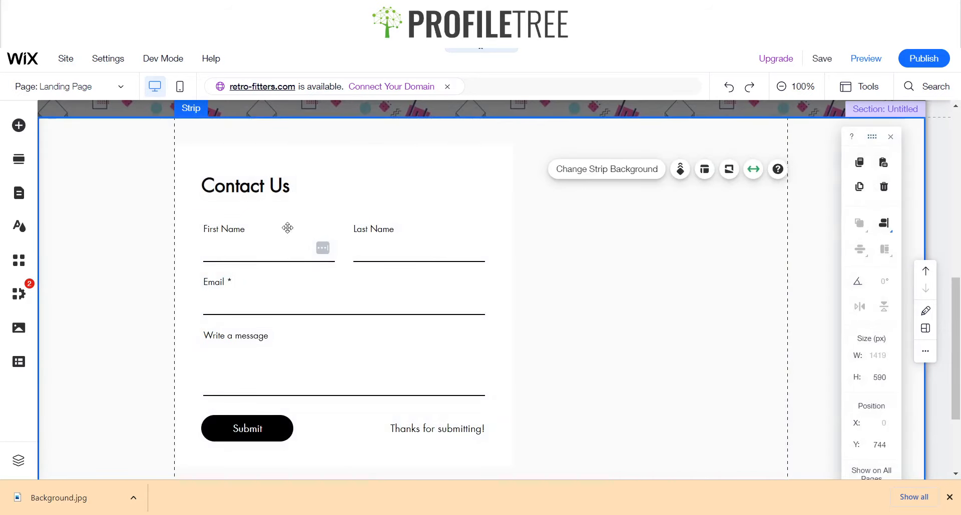
click(621, 253)
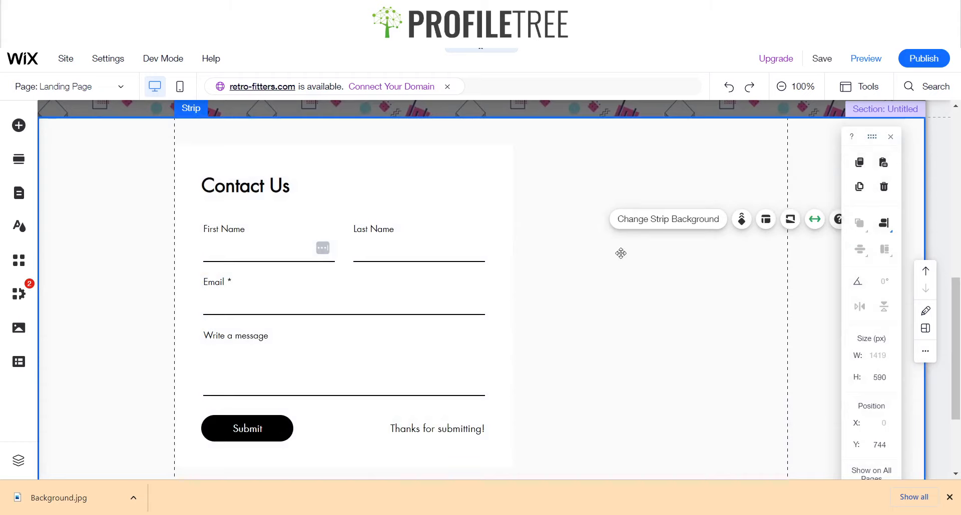
right_click(597, 246)
click(525, 216)
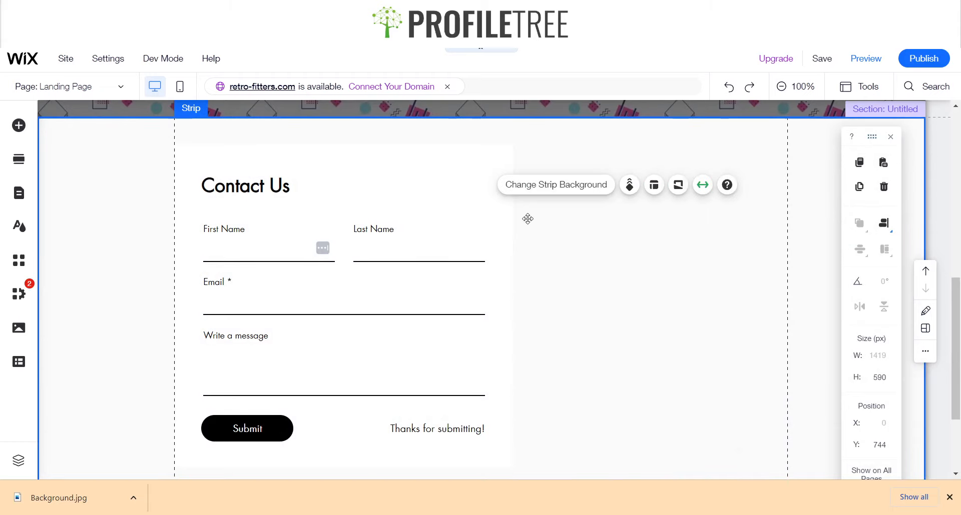
click(441, 252)
key(Delete)
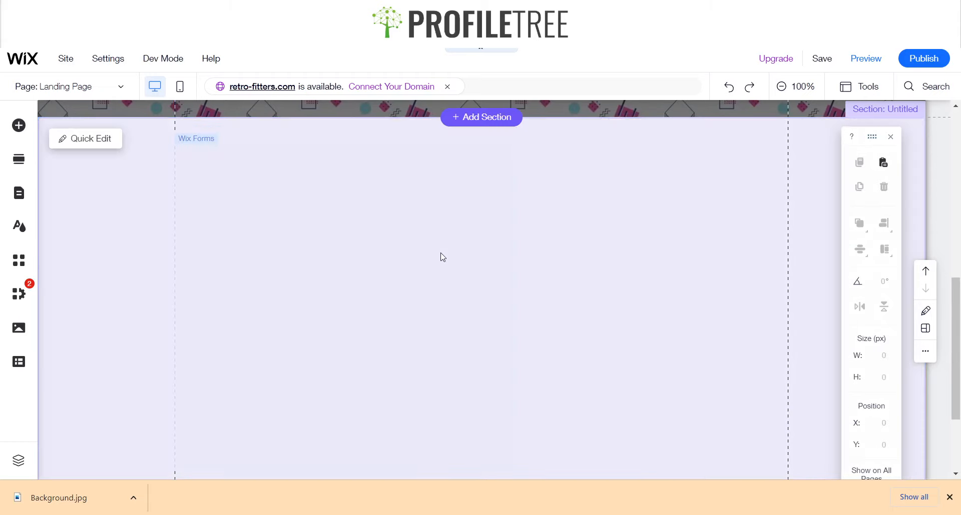
- Change the white strip's layout to two equal columns
click(356, 232)
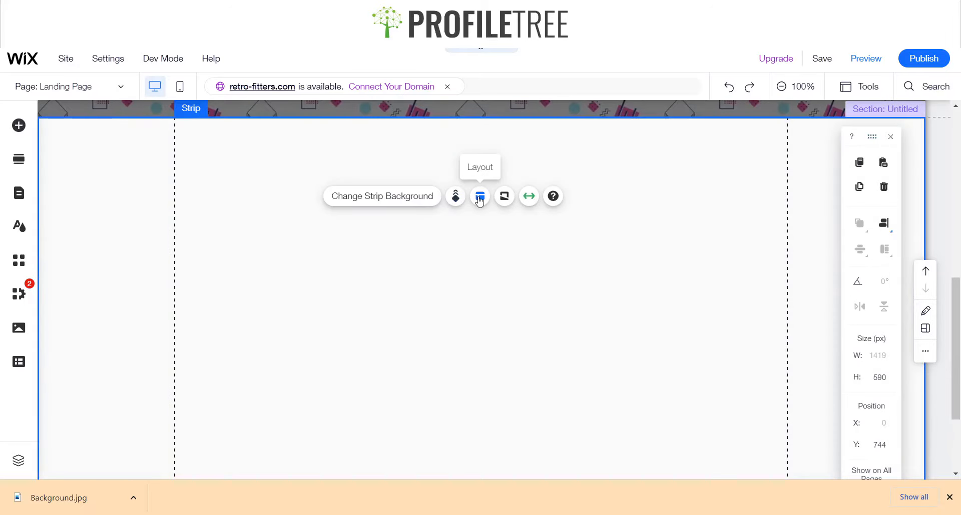
click(479, 198)
click(800, 178)
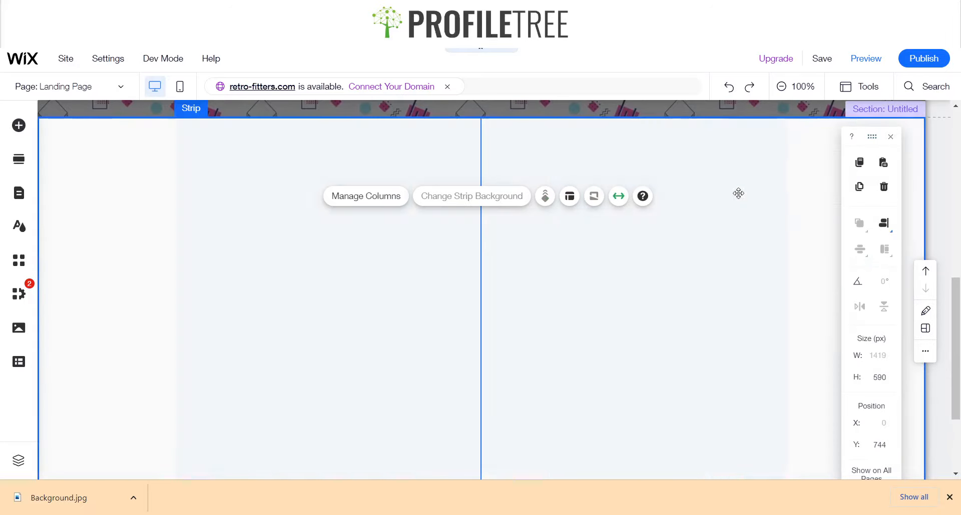
- Paste the contact form into the strip's first column and centre it horizontally there
click(302, 268)
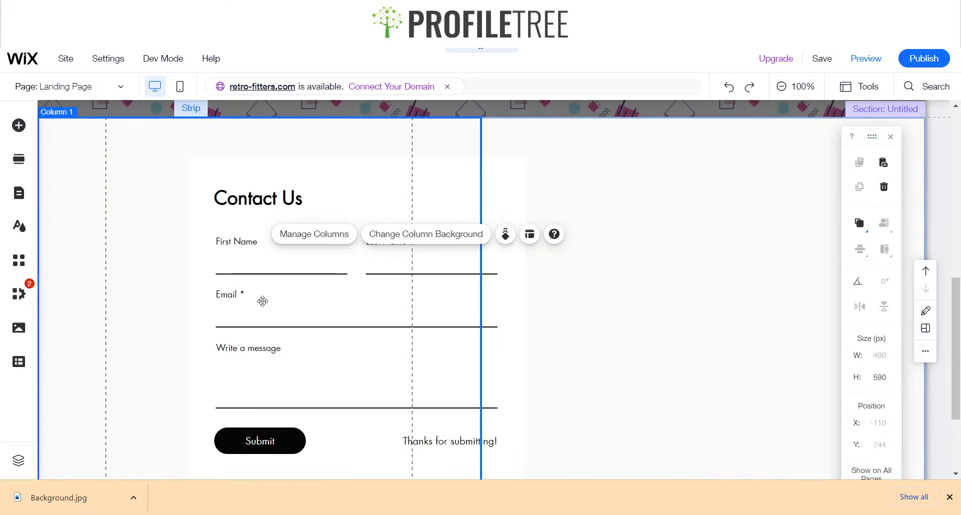
click(283, 297)
drag(285, 296, 215, 310)
- Search the editor for "Google Maps" and add the first map style offered to the landing page
click(568, 298)
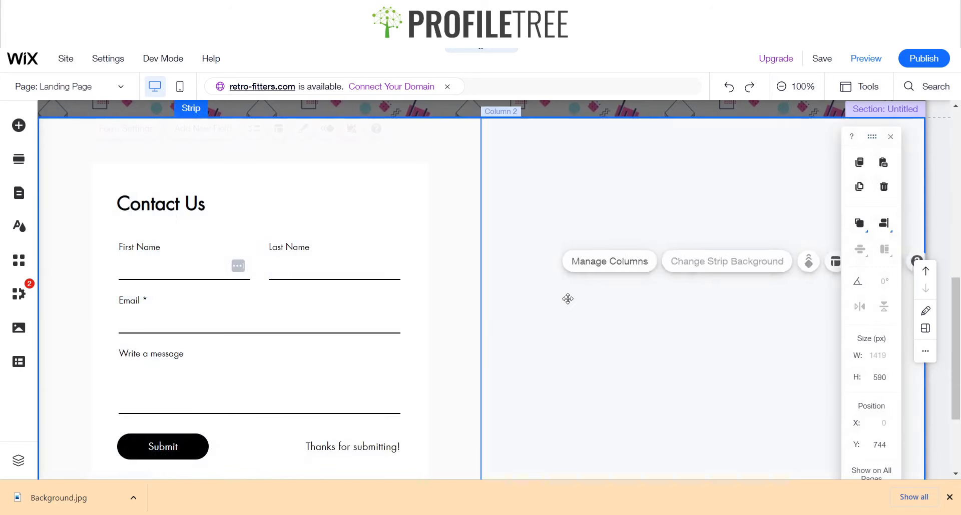
click(591, 224)
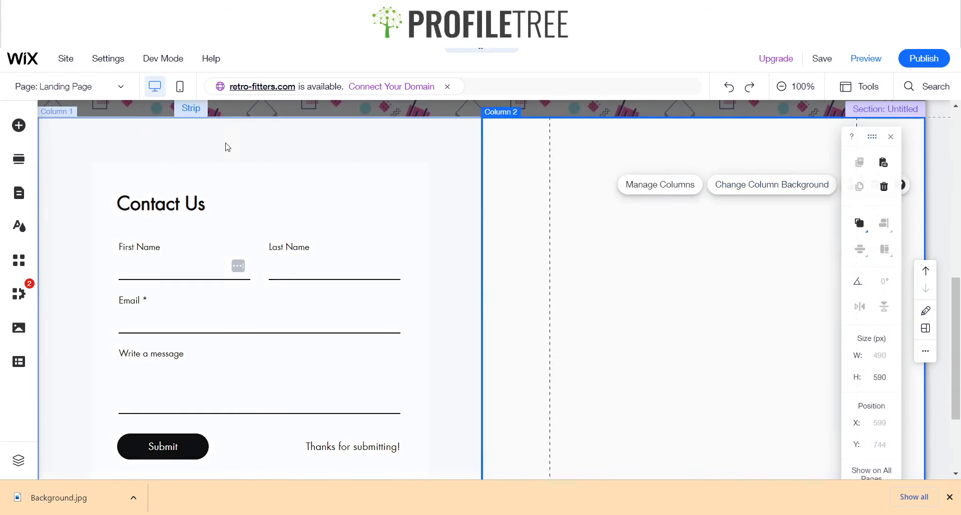
click(19, 125)
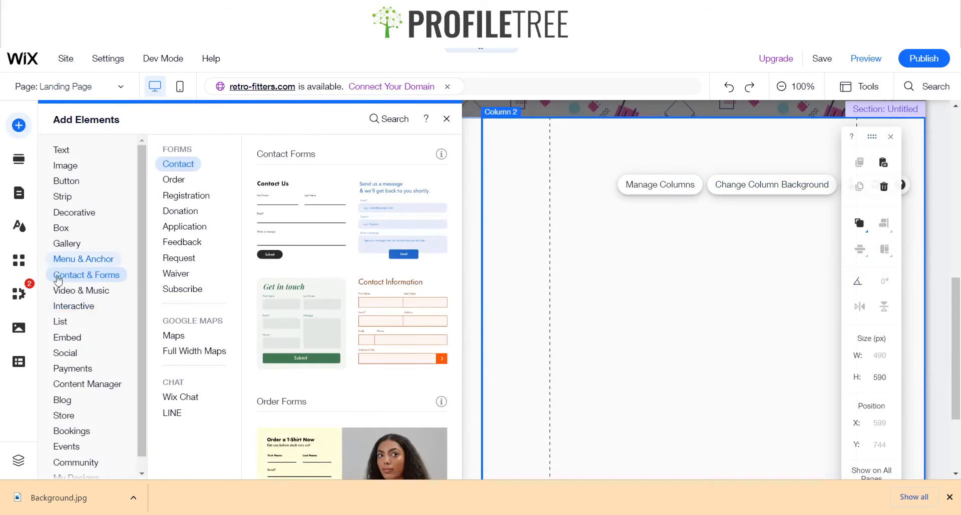
click(75, 259)
click(408, 122)
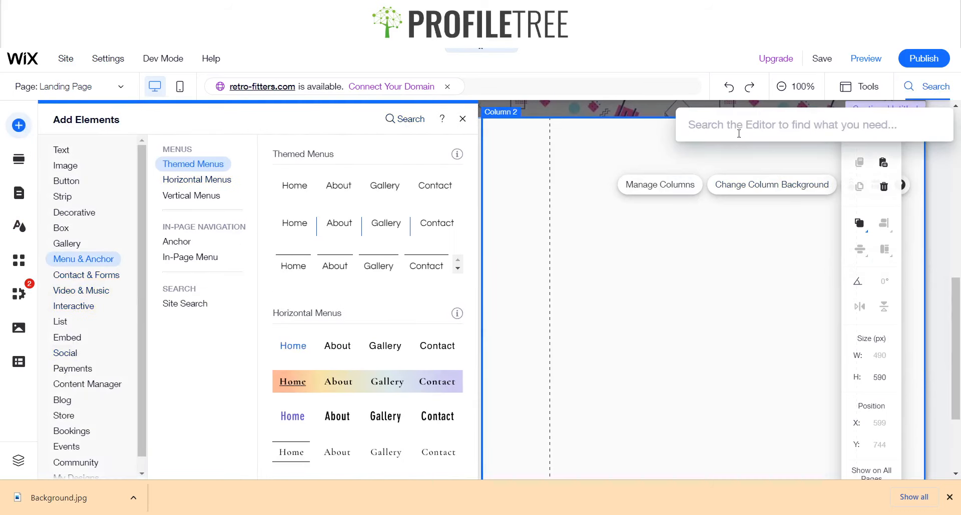
text(Google)
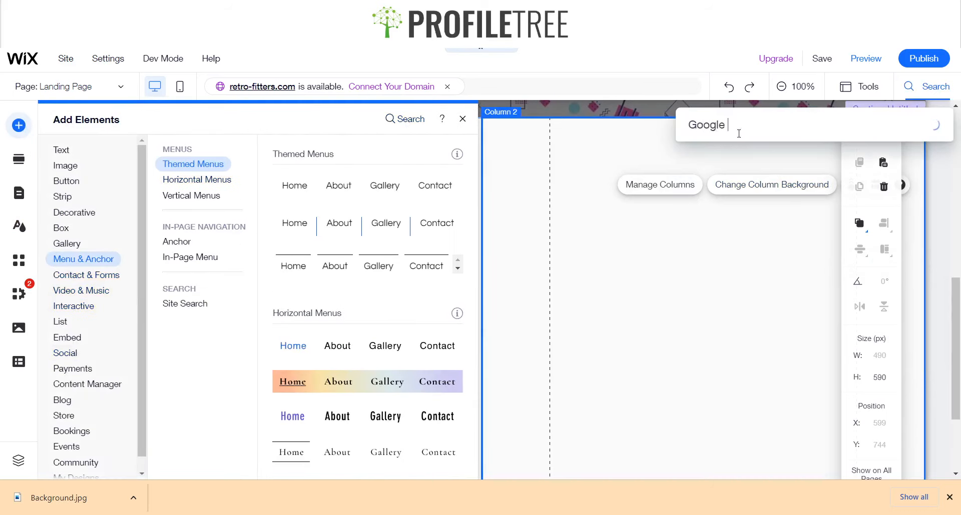
text( Maps)
key(ctrl+a)
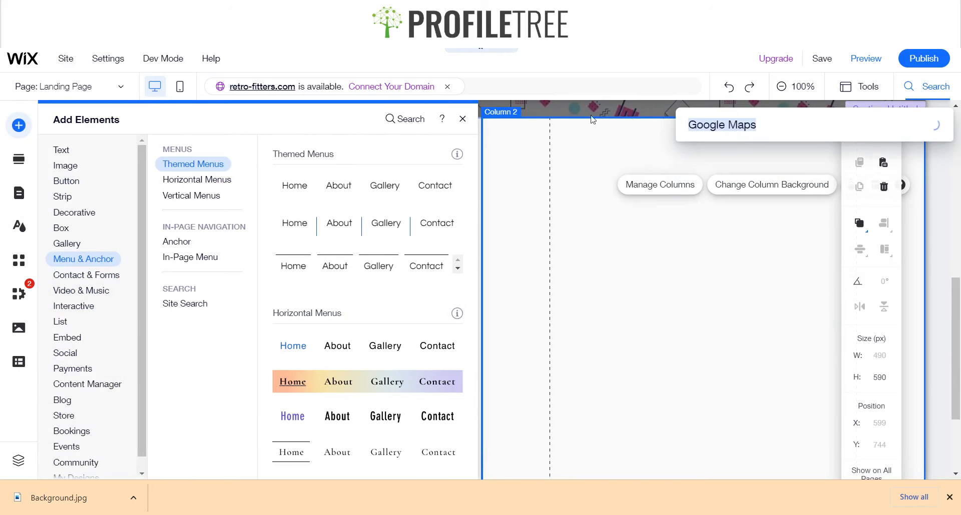
key(Escape)
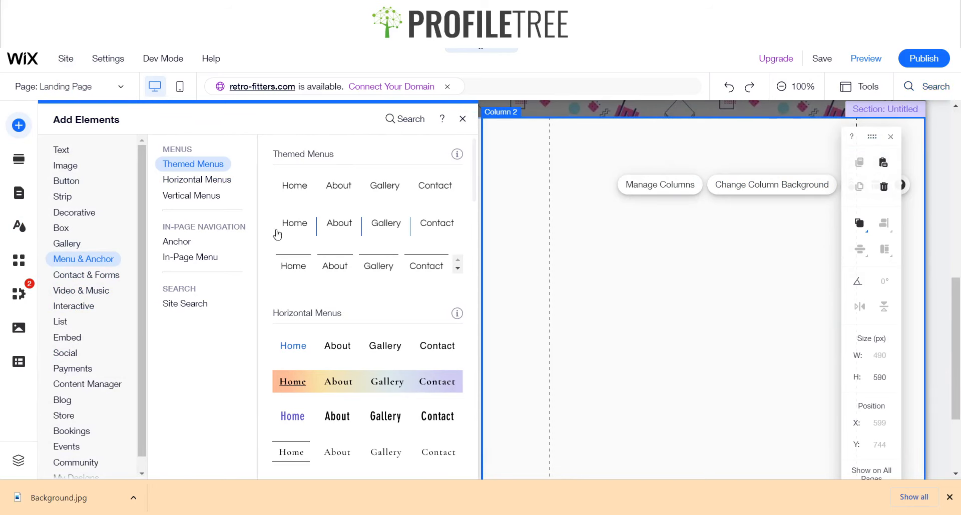
click(407, 126)
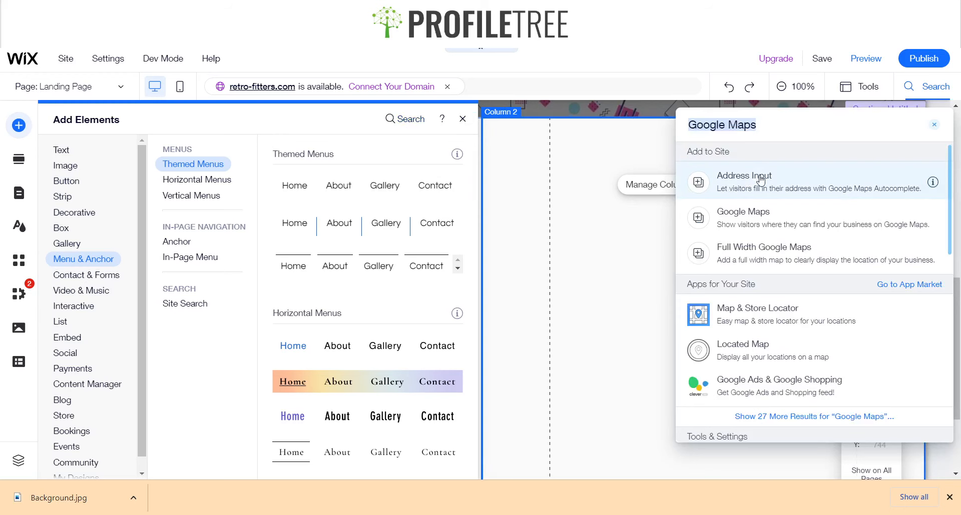
click(746, 220)
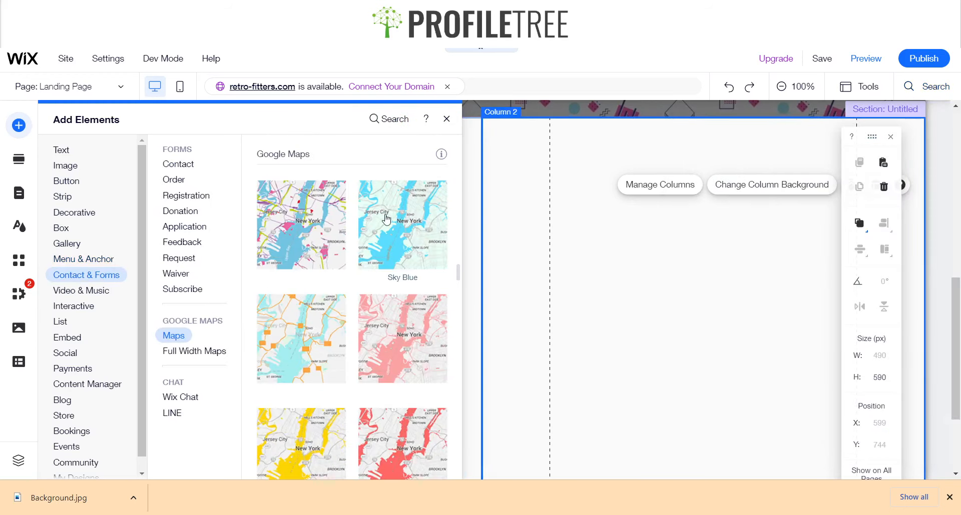
click(322, 227)
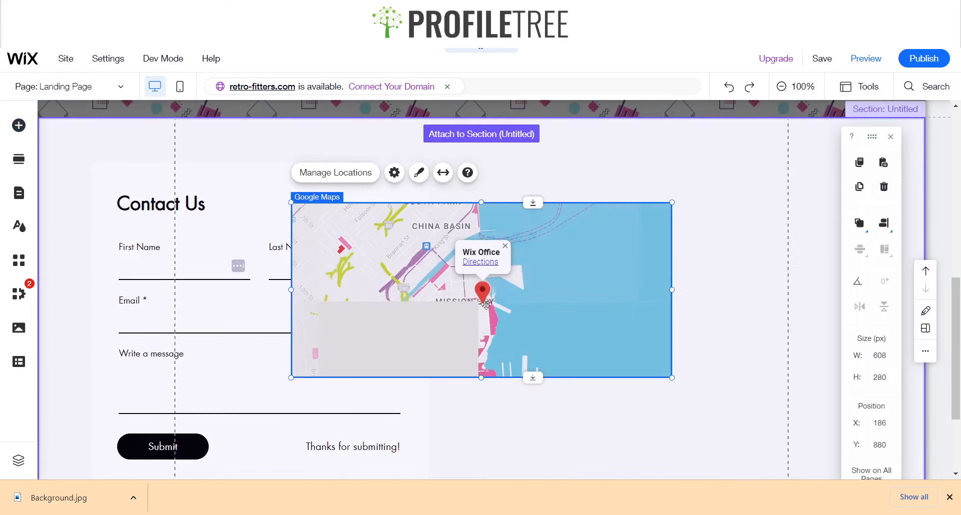
- Move the map into the strip's second column and resize it to 709 × 590 px to fill the column
drag(291, 291, 452, 295)
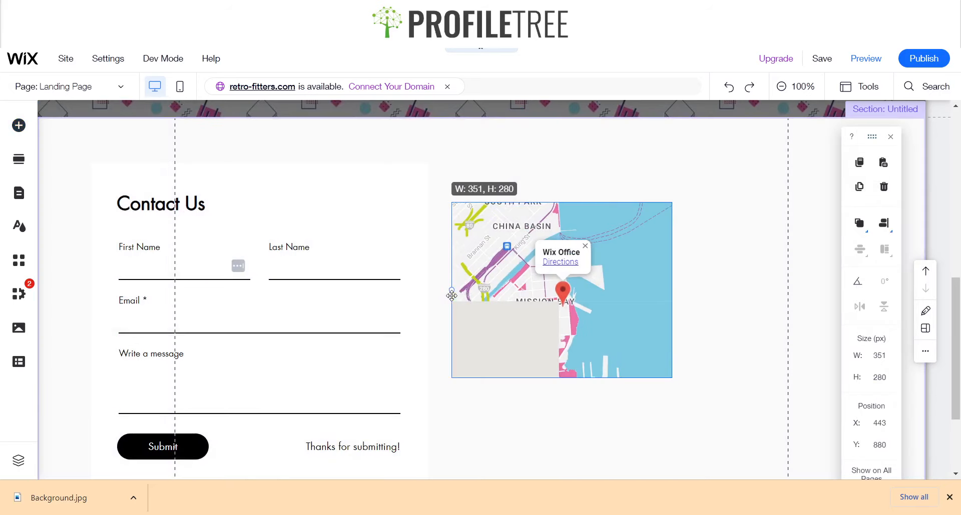
drag(654, 325, 714, 375)
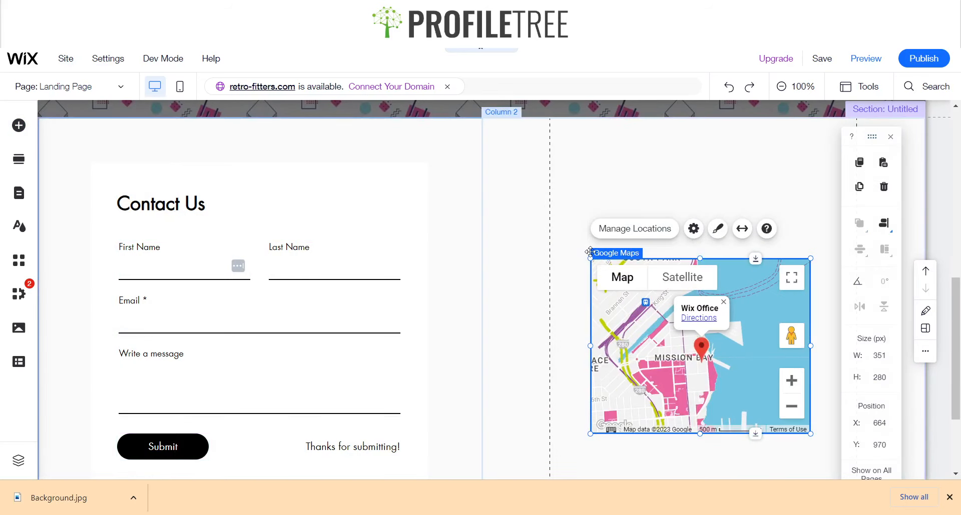
drag(590, 257, 483, 119)
scroll(726, 344, down, 2)
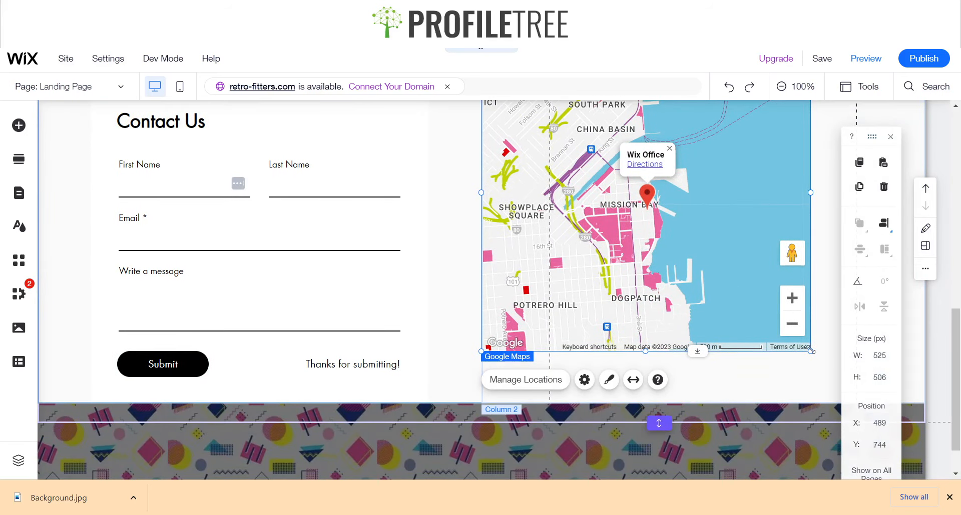
drag(811, 352, 928, 407)
- Review the landing page from the Retro Fitters title box down to the contact form and map
scroll(459, 275, up, 5)
scroll(458, 275, down, 2)
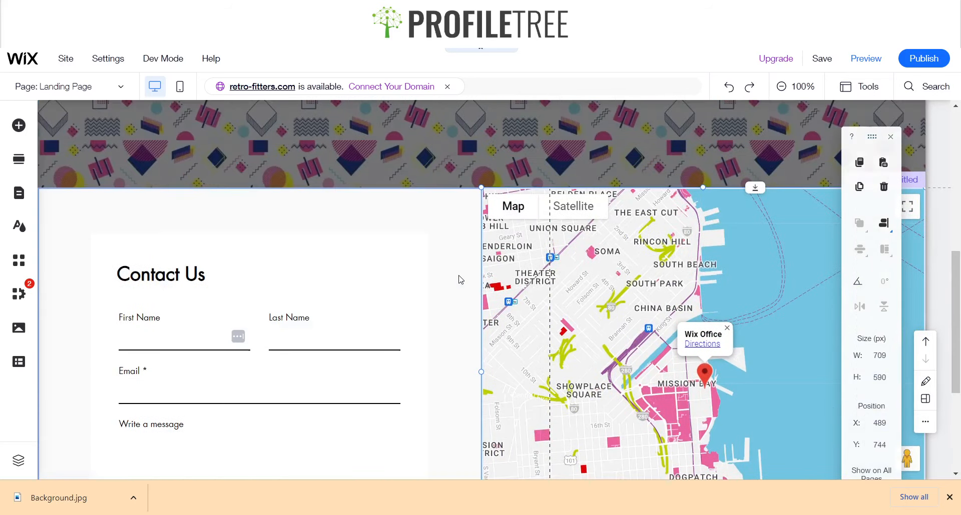
scroll(459, 275, up, 4)
scroll(458, 275, down, 6)
scroll(460, 279, up, 3)
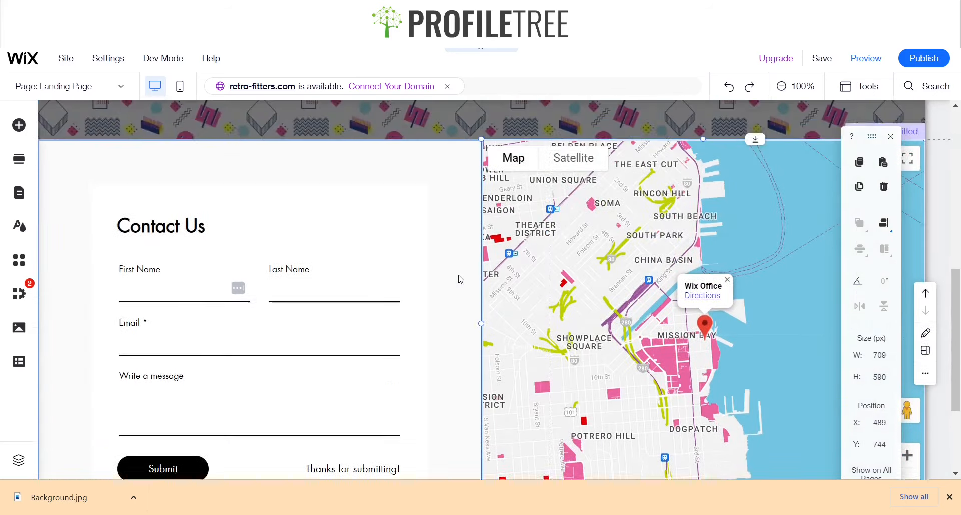
scroll(460, 278, down, 1)
scroll(461, 279, down, 1)
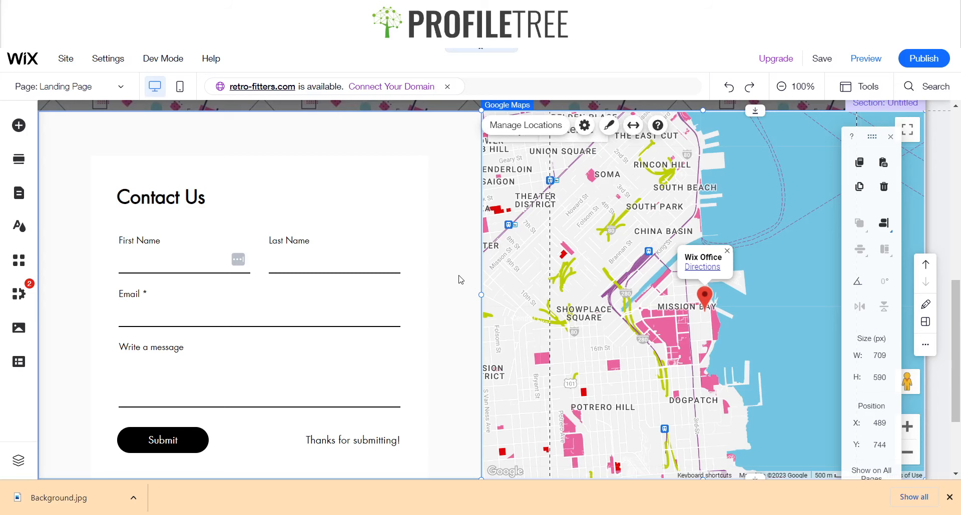
scroll(460, 280, up, 5)
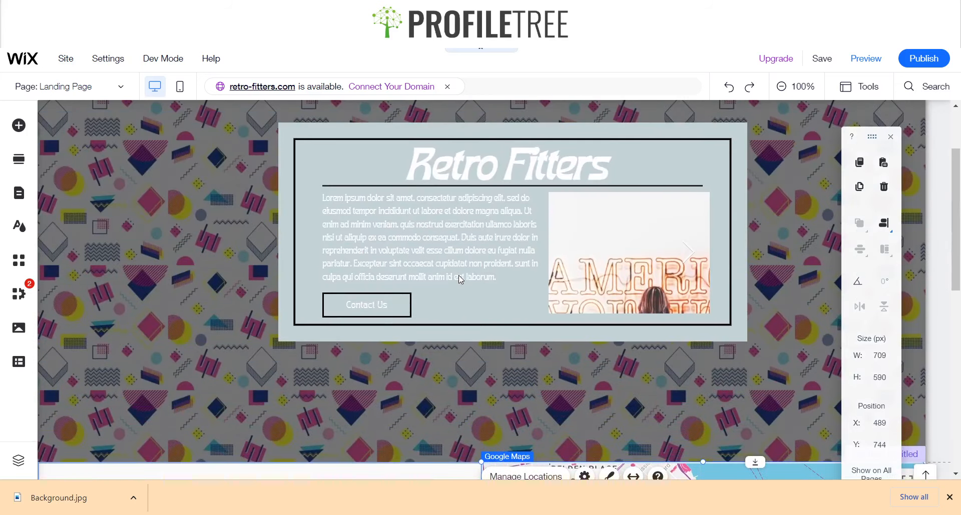
scroll(460, 279, down, 8)
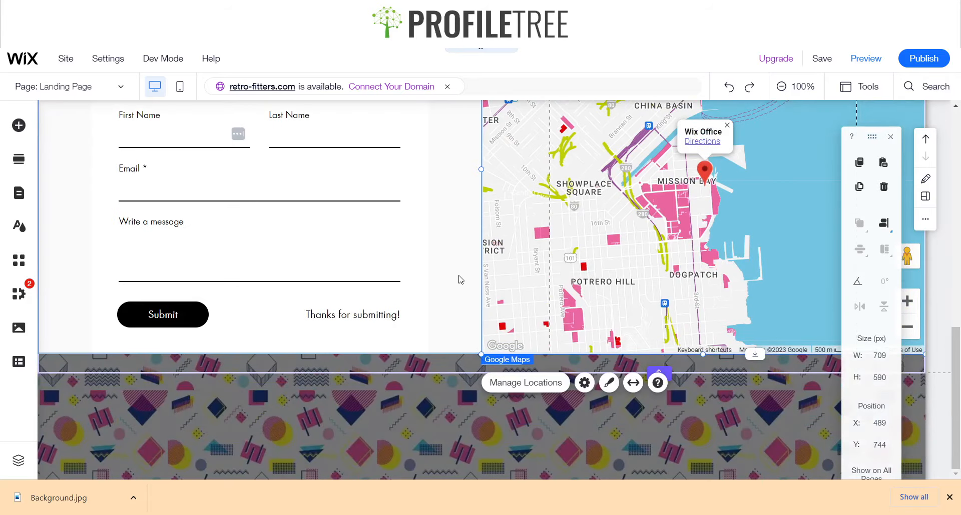
scroll(461, 279, up, 4)
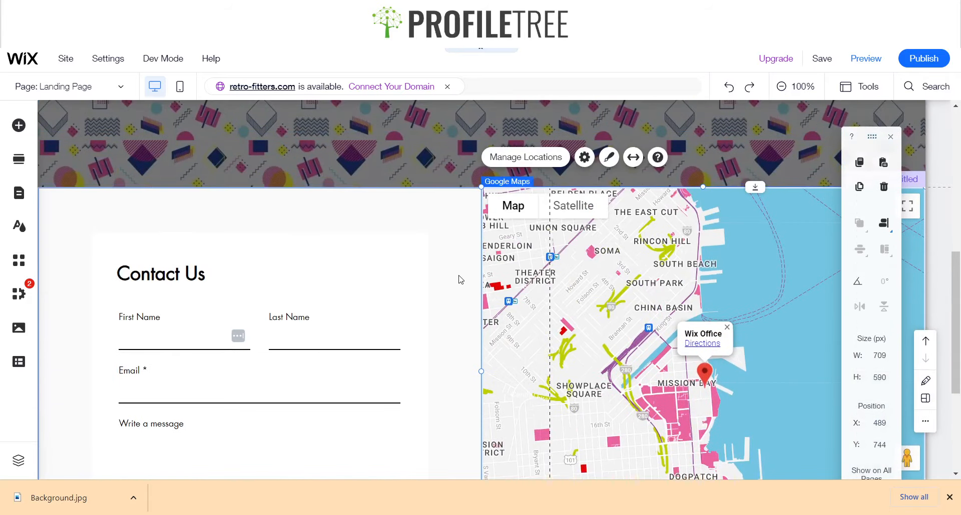
scroll(460, 279, up, 5)
scroll(460, 279, down, 4)
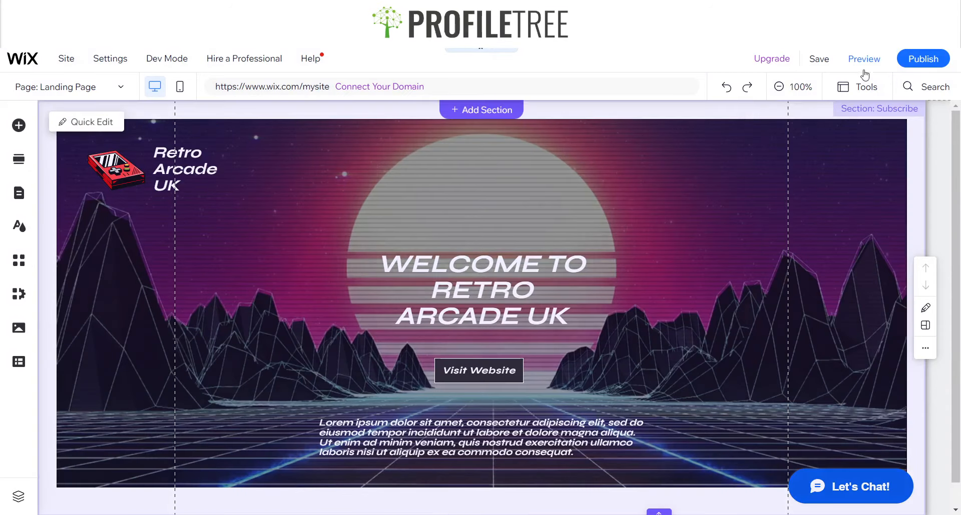
- Switch to the Retro Arcade UK site, preview its landing page and follow the Visit Website button to examine the home page
click(869, 65)
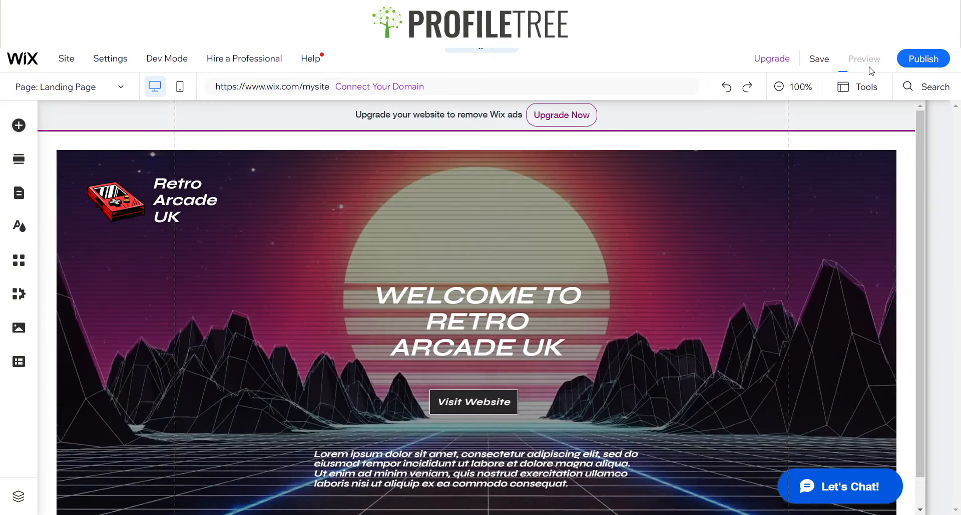
click(870, 67)
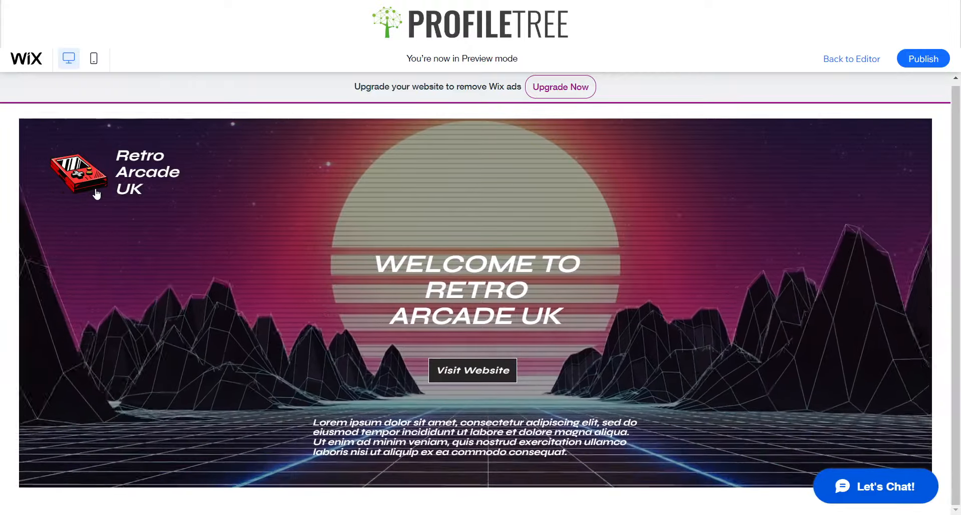
drag(377, 259, 571, 319)
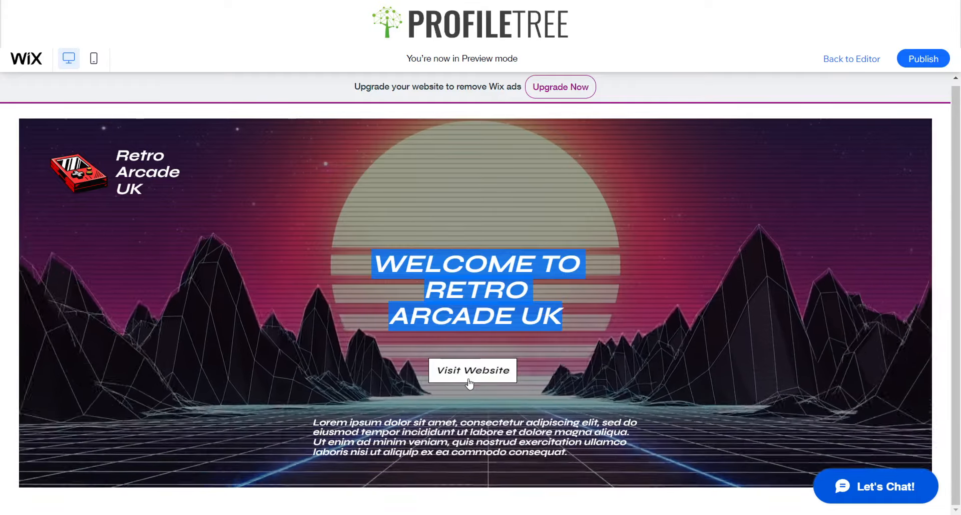
click(468, 383)
scroll(366, 370, down, 7)
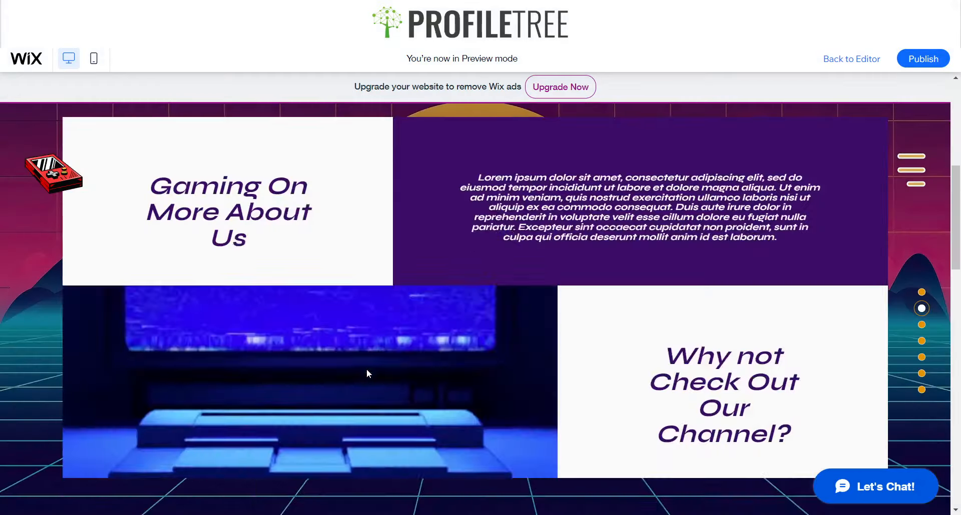
scroll(366, 370, up, 7)
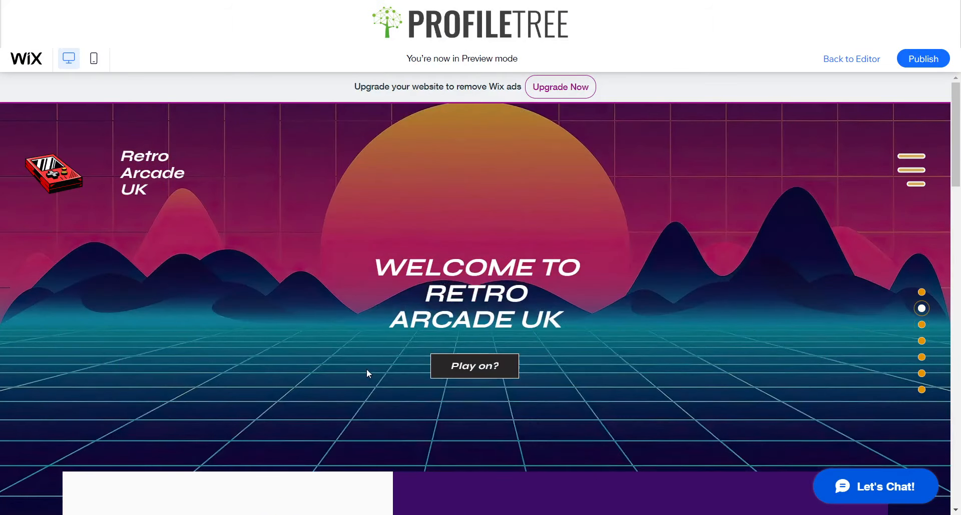
- Check the Retro Arcade UK home page and its navigation menu in the mobile preview, and return to the editor
click(95, 63)
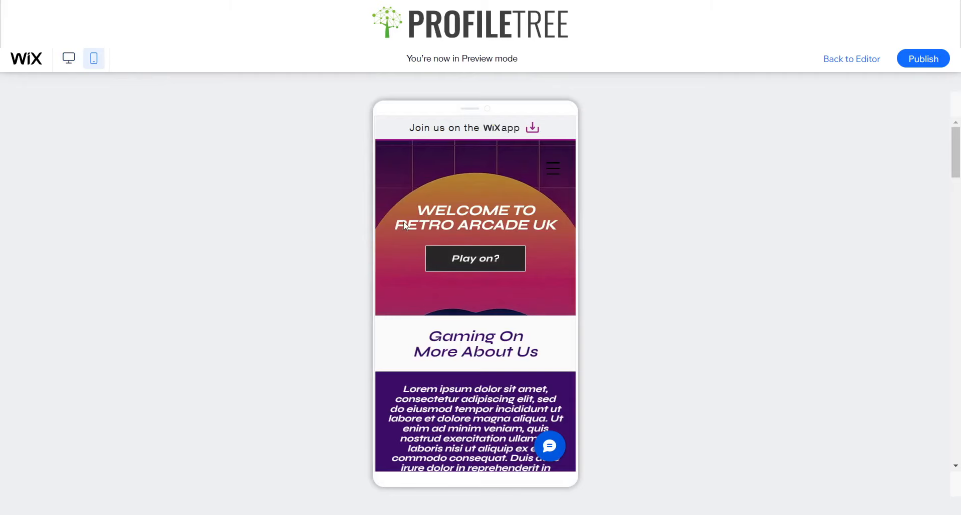
click(553, 169)
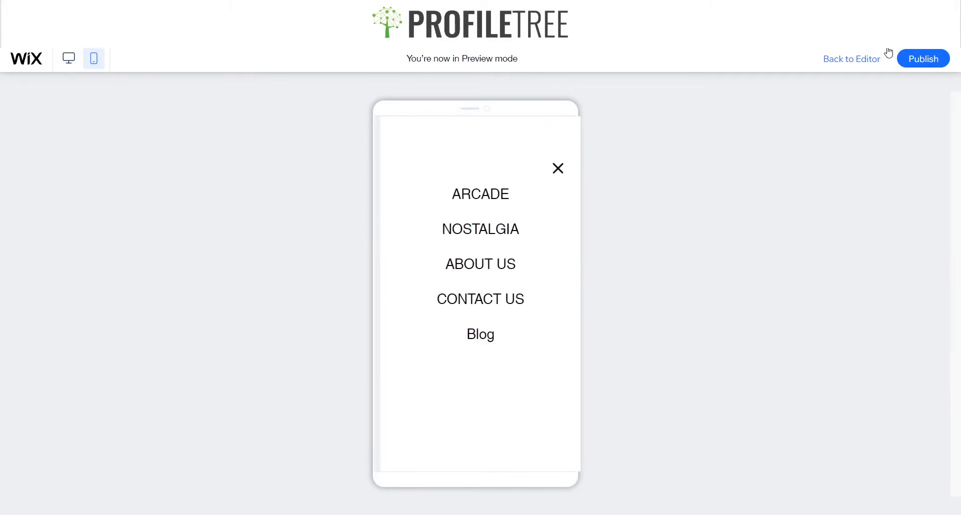
click(855, 63)
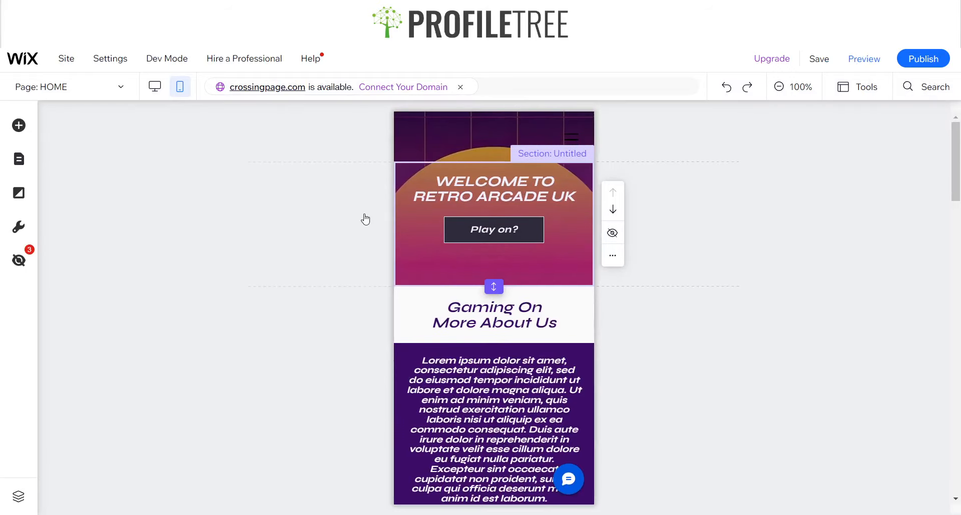
click(430, 229)
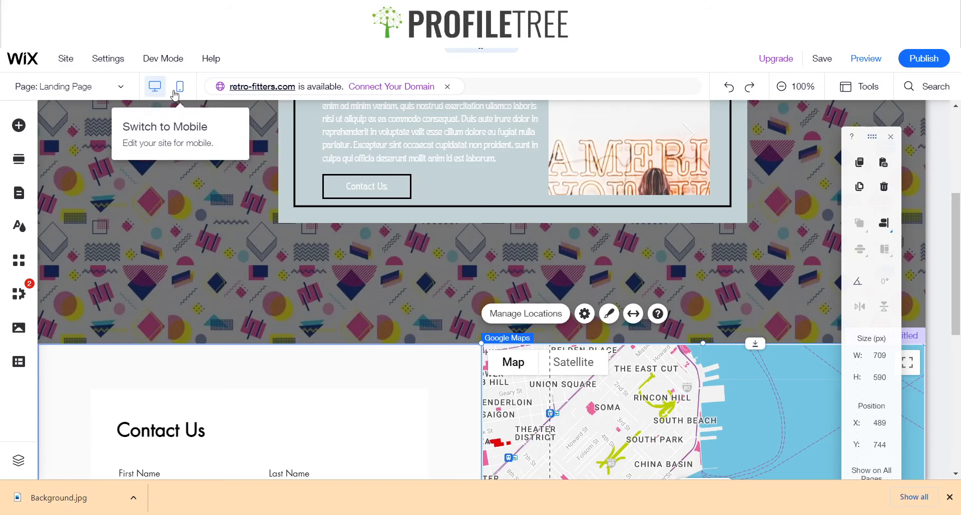
- Open the mobile version of the Retro Fitters landing page and examine its gallery, outlined box and contact form layout
click(182, 90)
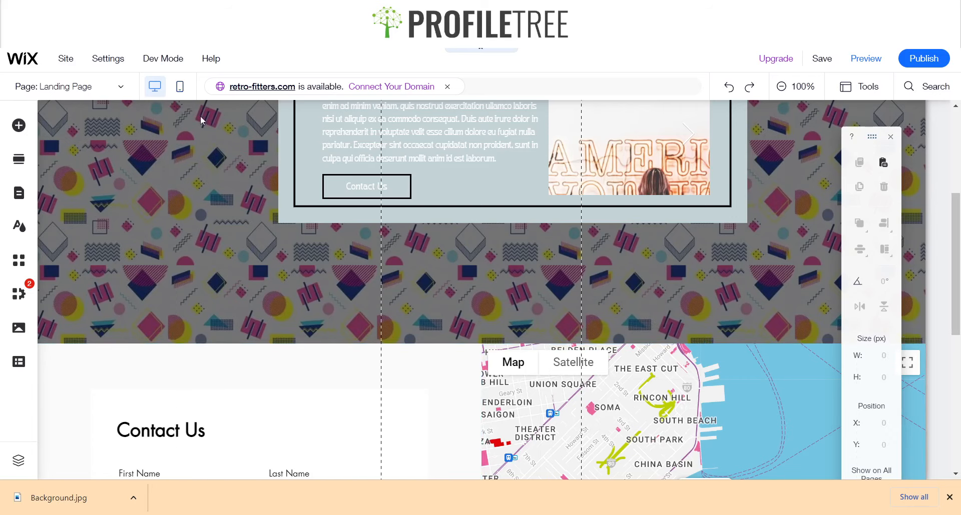
click(180, 86)
scroll(508, 308, up, 4)
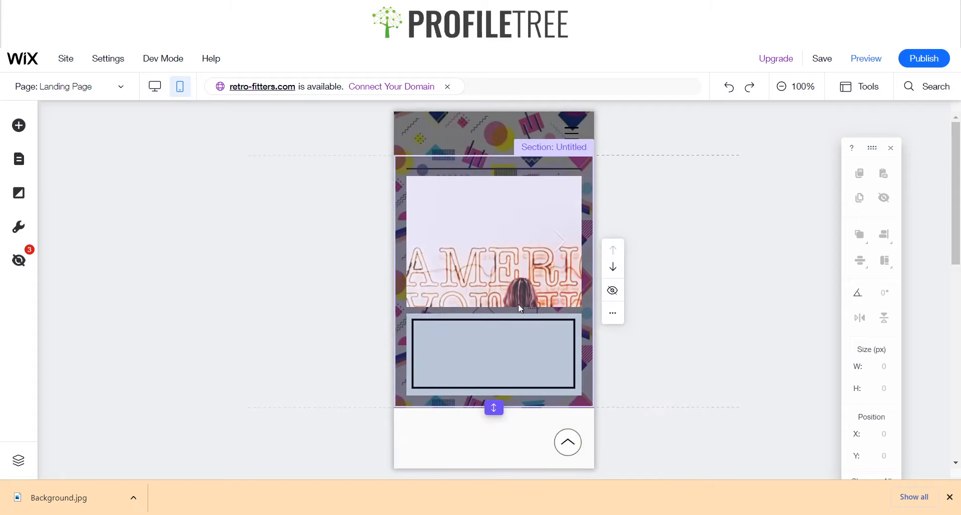
click(473, 249)
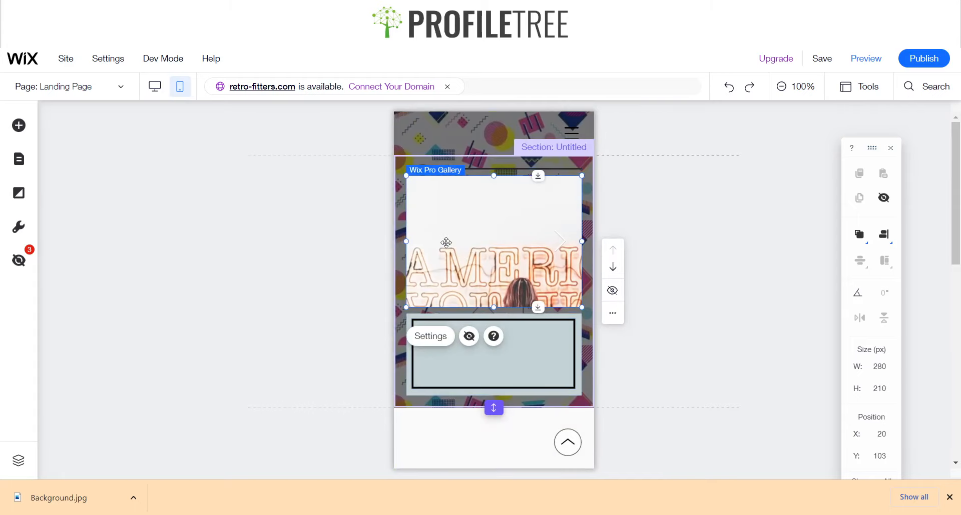
click(472, 349)
scroll(475, 336, down, 4)
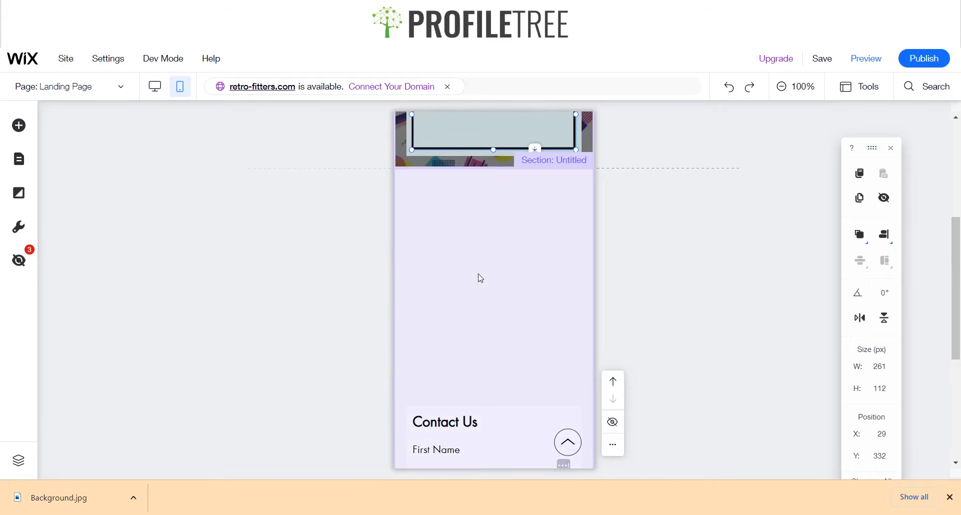
click(478, 277)
scroll(480, 278, down, 5)
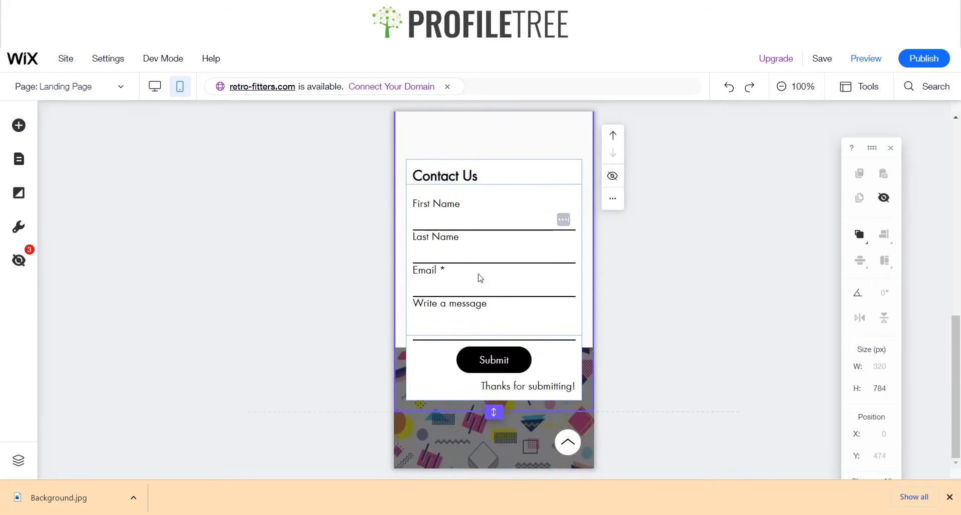
scroll(481, 200, up, 3)
scroll(497, 216, down, 3)
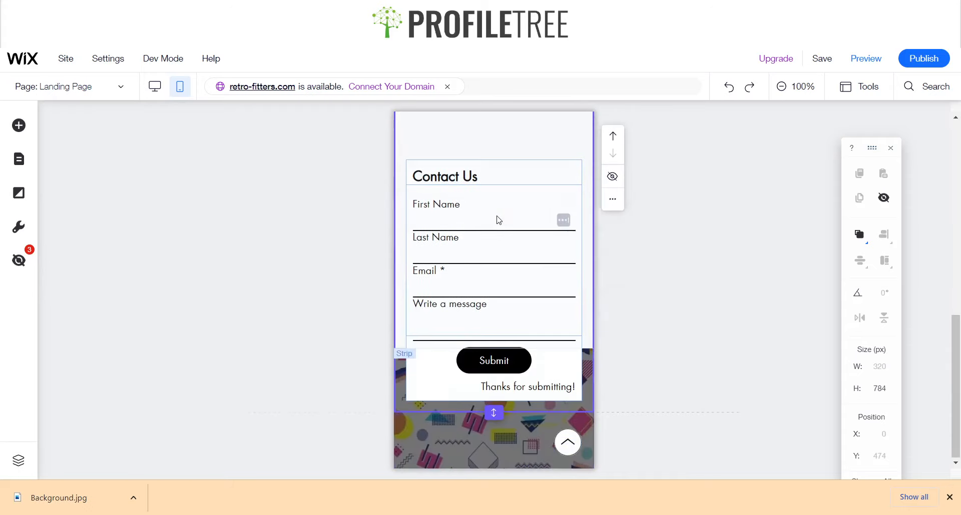
scroll(513, 269, up, 9)
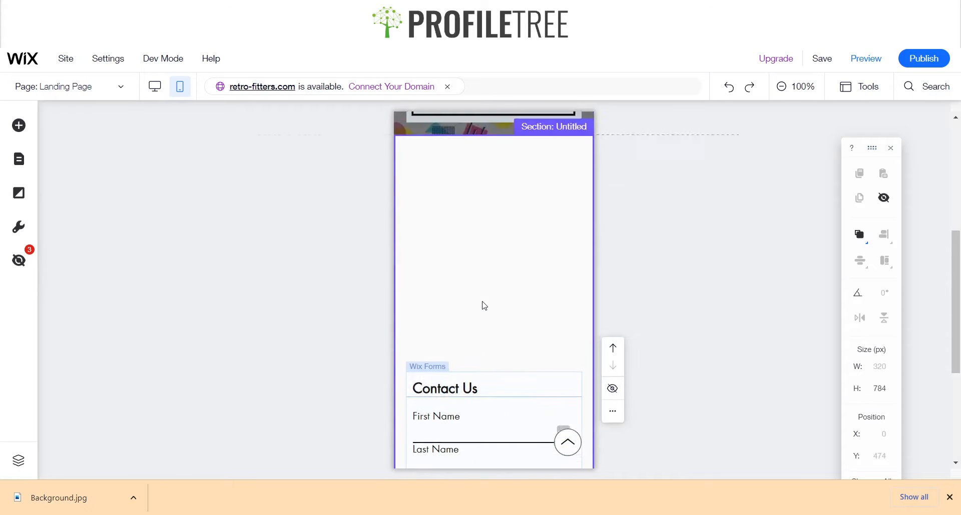
- Return the Retro Fitters landing page to the desktop editor and view its title section
click(154, 98)
click(155, 87)
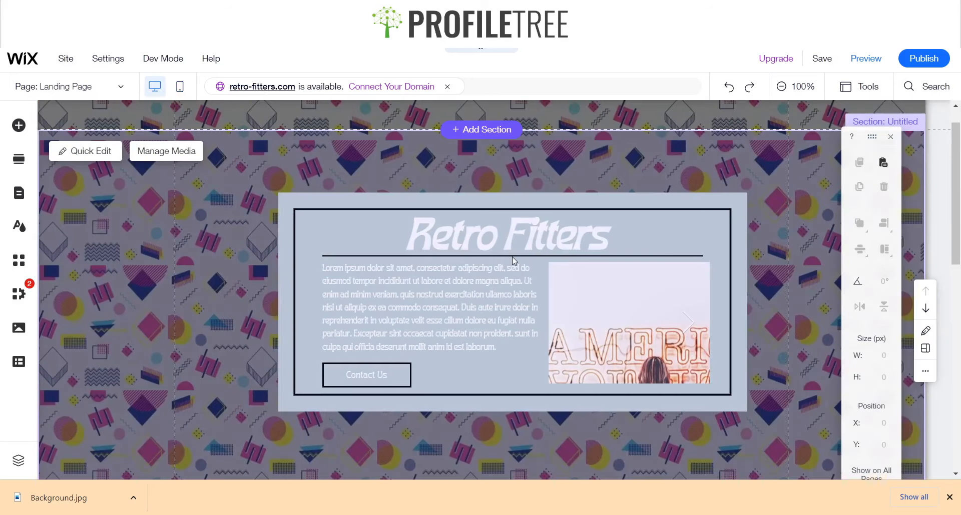
scroll(512, 257, up, 1)
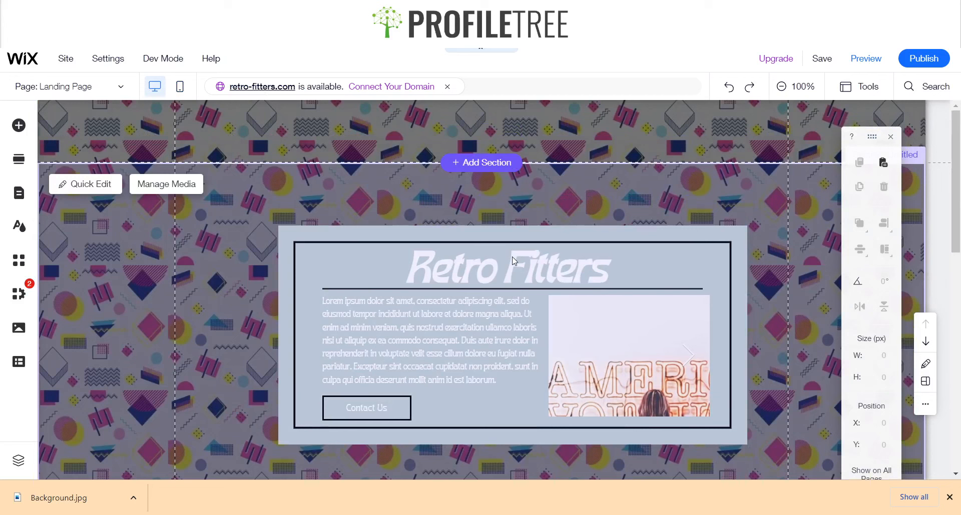